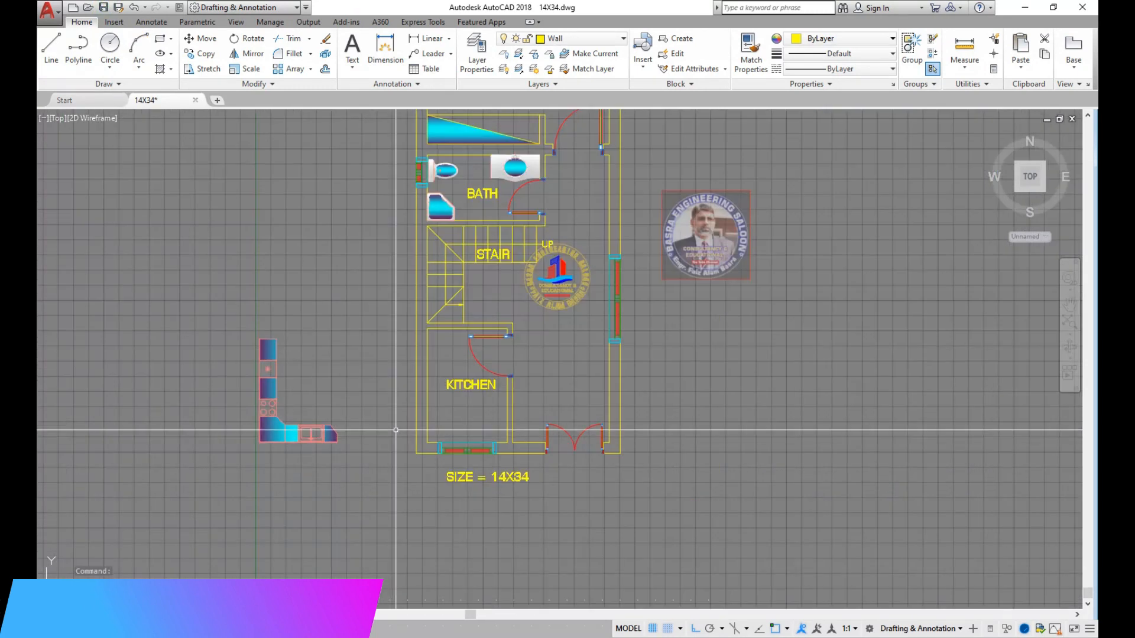
Step: Apply a SOLID hatch to the outer walls and the kitchen partition walls around the kitchen and main entrance
left_click(160, 69)
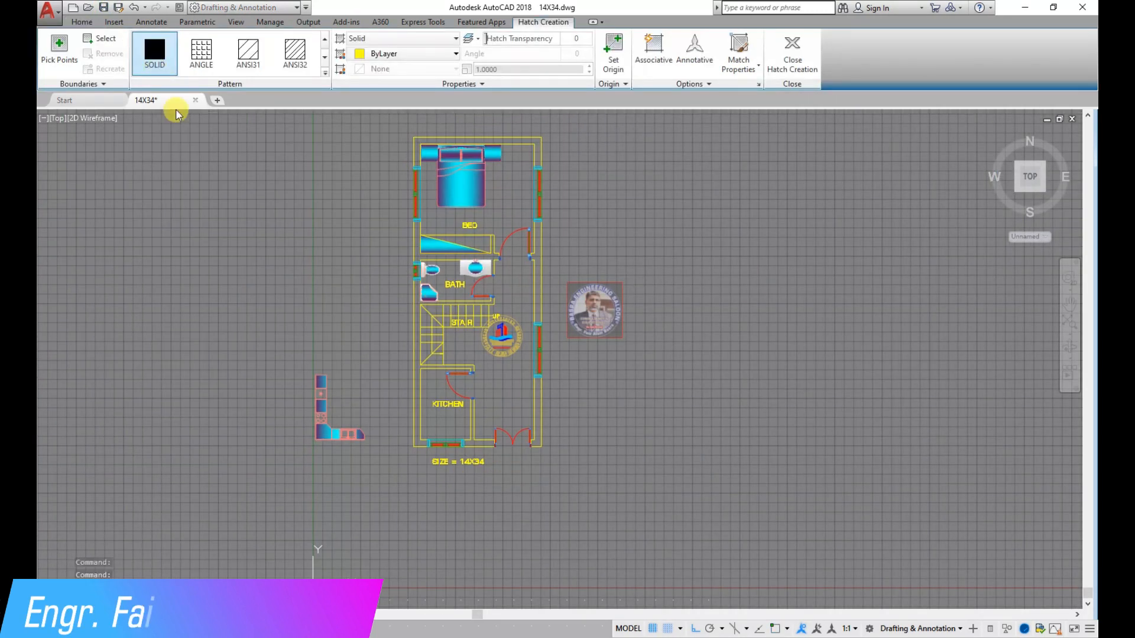
scroll(422, 436, "up", 4)
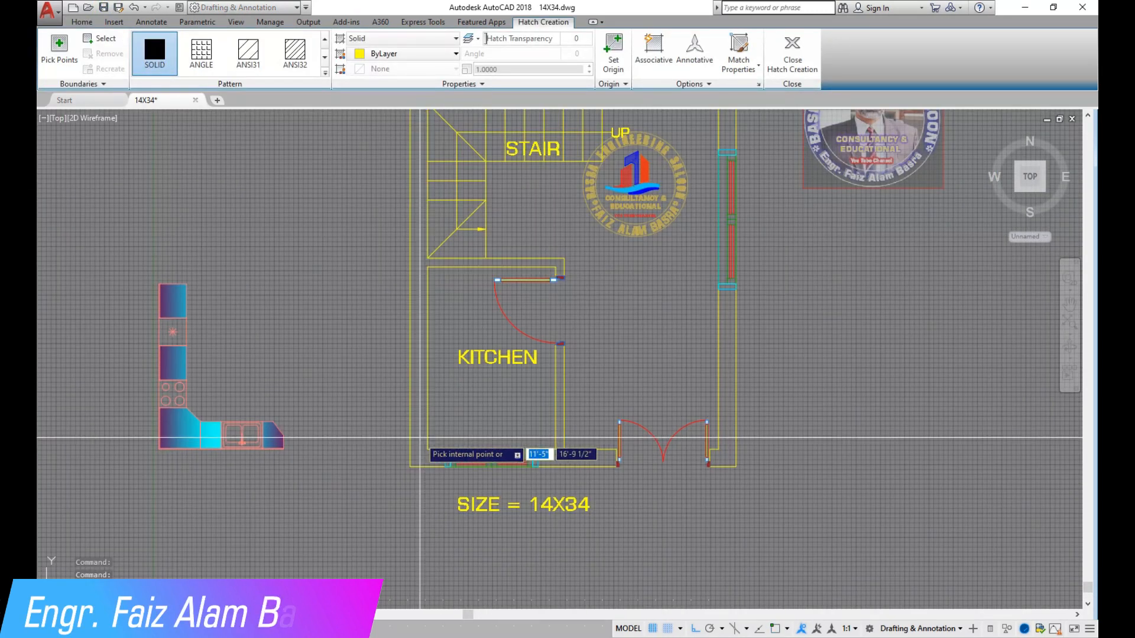
left_click(422, 436)
left_click(581, 461)
left_click(731, 460)
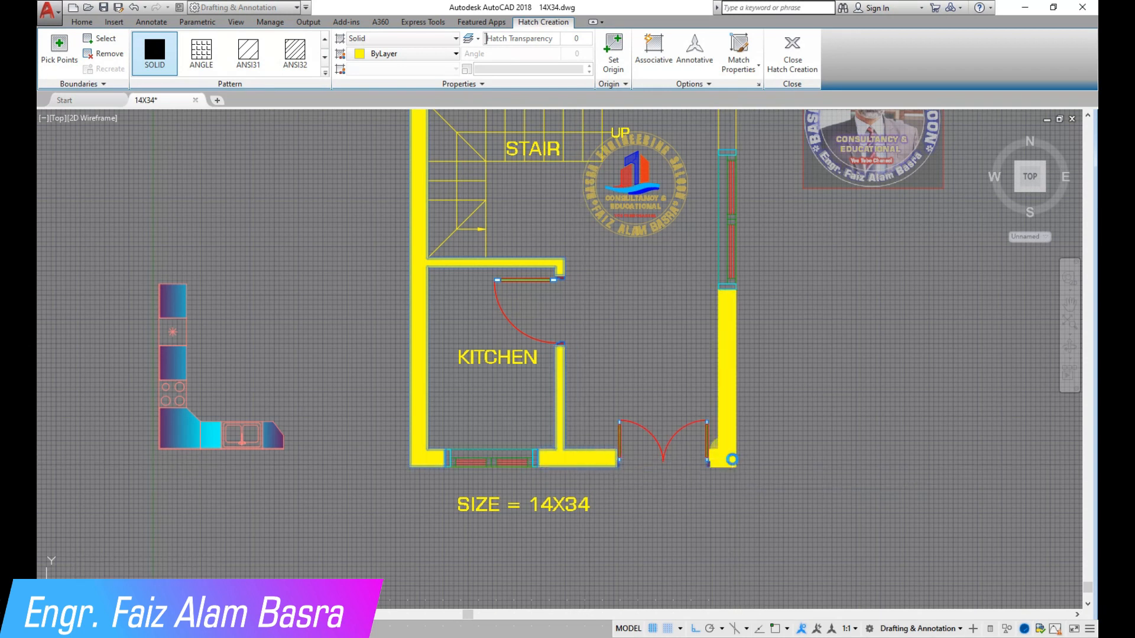
Step: Add the remaining side wall and the walls around the bath and bedroom to the solid hatch, and save the drawing
scroll(680, 541, "down", 2)
scroll(721, 188, "up", 4)
left_click(701, 203)
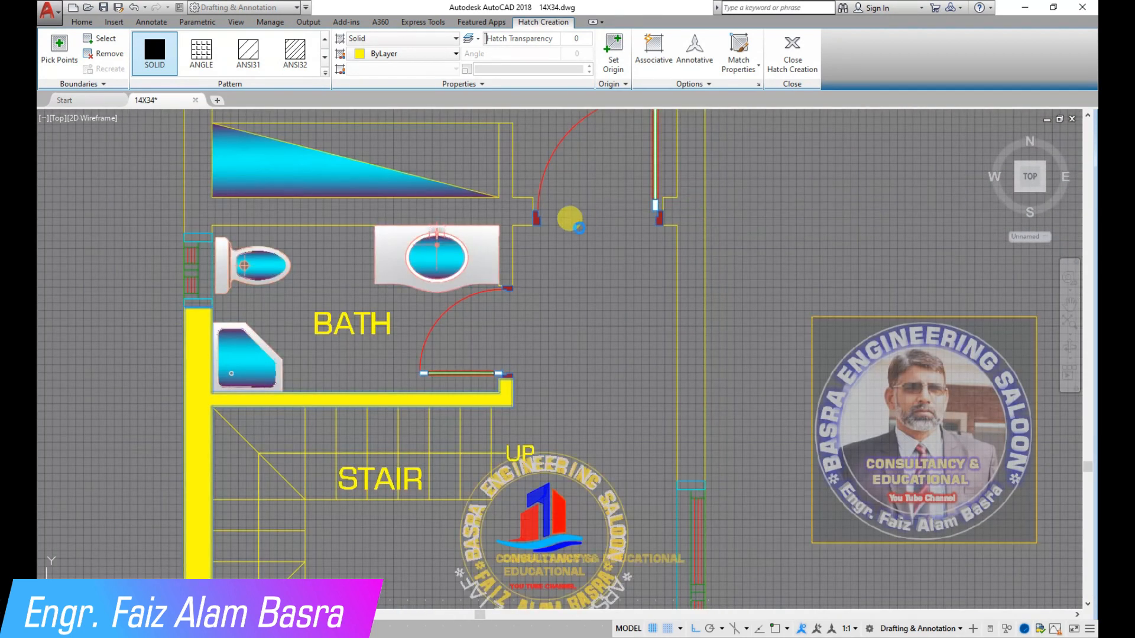
left_click(525, 217)
scroll(521, 269, "down", 3)
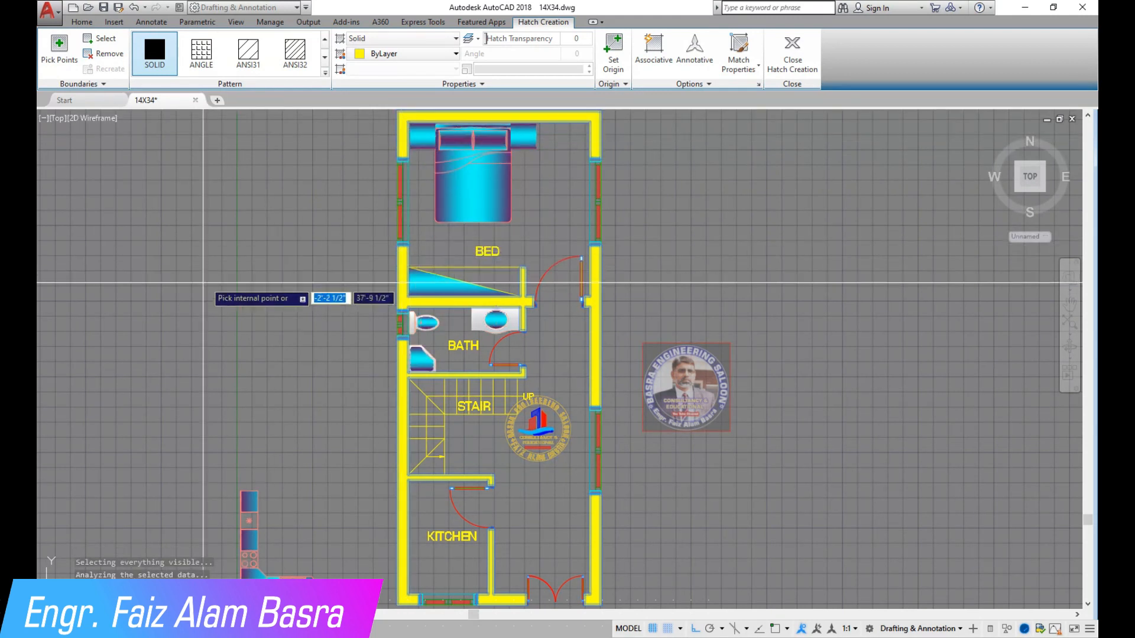
key("Return")
scroll(351, 381, "up", 1)
scroll(377, 253, "down", 1)
scroll(386, 537, "up", 1)
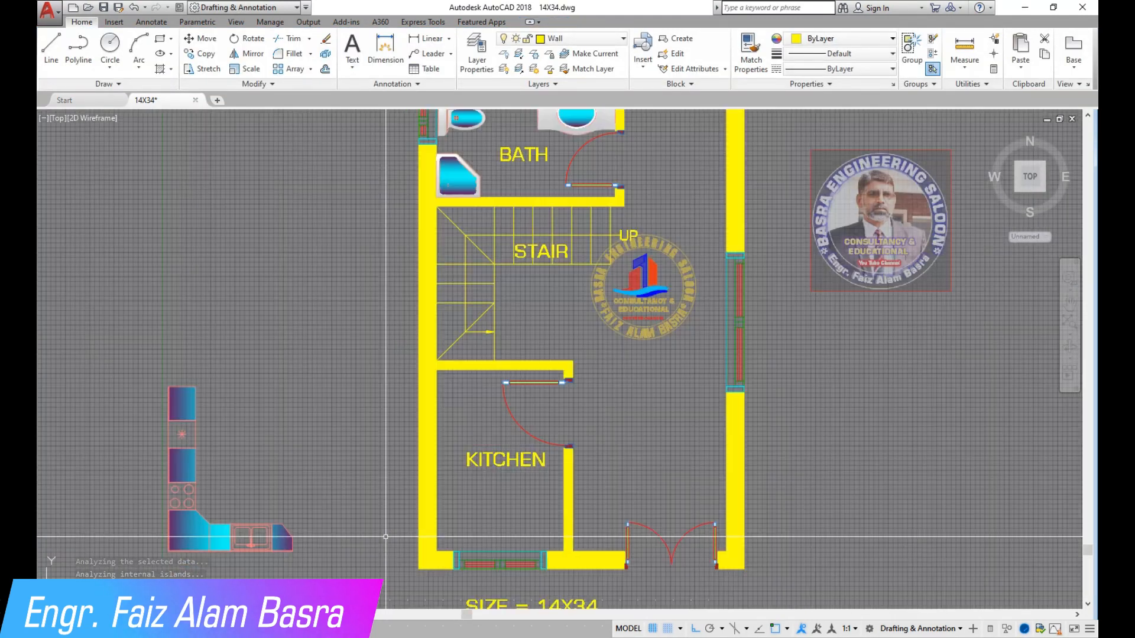
left_click(104, 7)
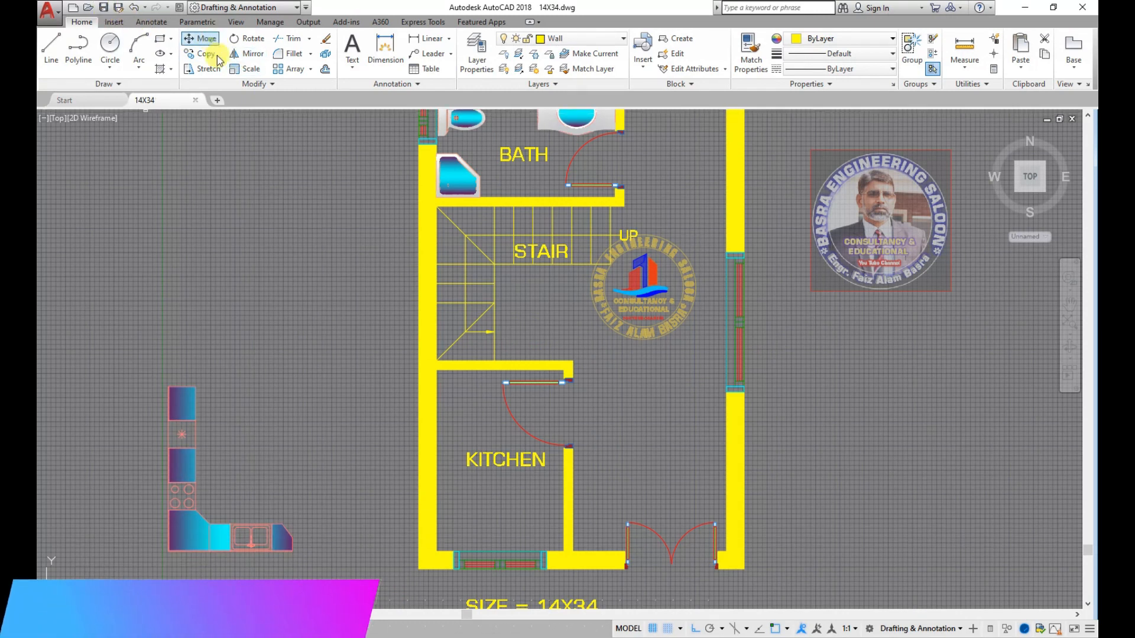
Step: Move the L-shaped kitchen counter into the kitchen, fitting its outer corner to the room's inner corner beside the window
left_click(160, 340)
scroll(300, 279, "down", 1)
right_click(206, 473)
scroll(221, 464, "up", 3)
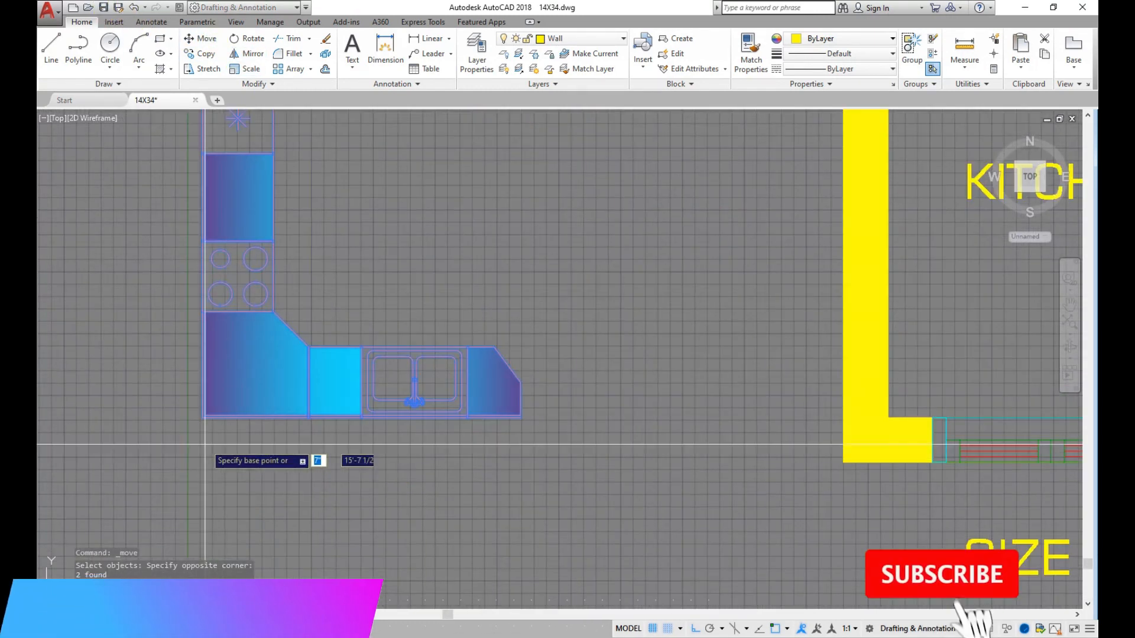
scroll(192, 418, "up", 4)
left_click(305, 381)
scroll(118, 334, "down", 9)
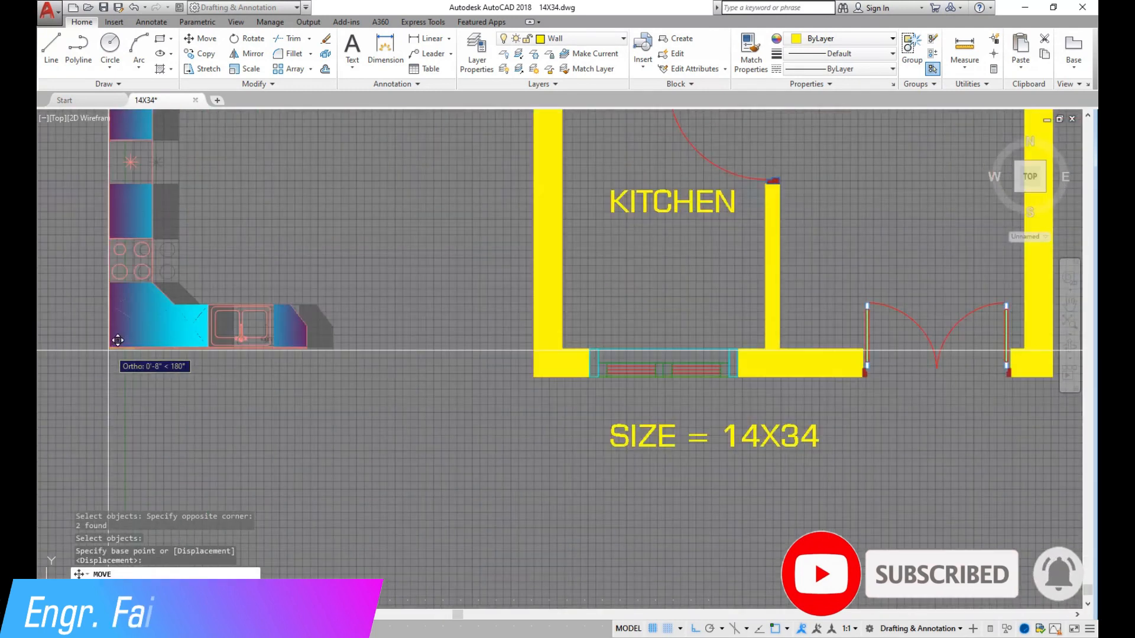
scroll(563, 331, "up", 6)
left_click(573, 315)
scroll(313, 430, "down", 4)
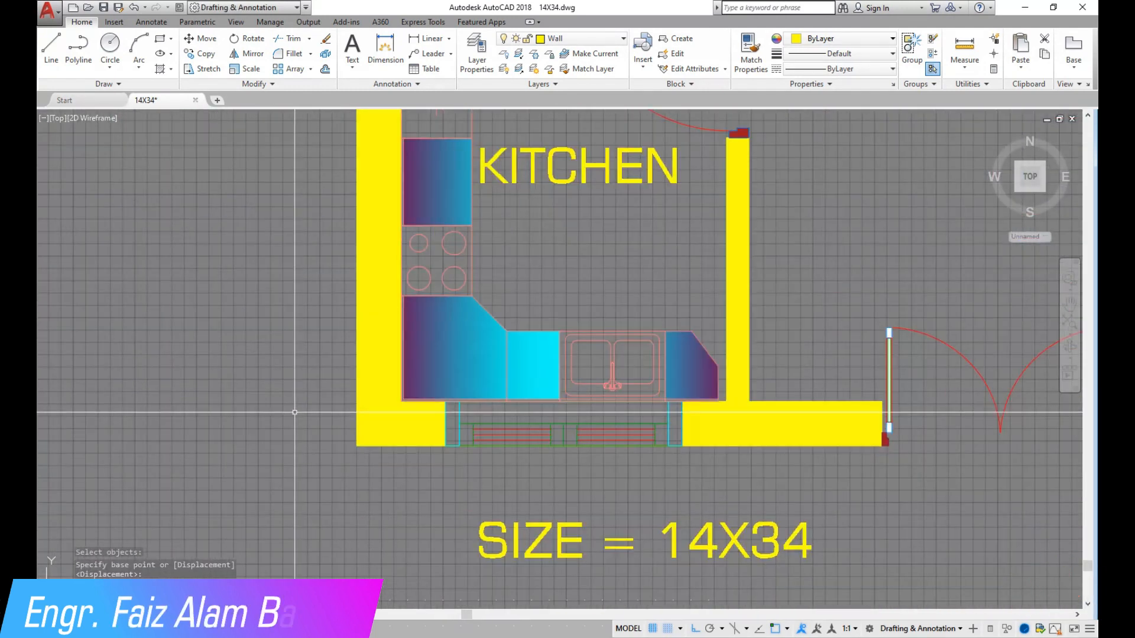
Step: Move the KITCHEN label straight down into the free floor area of the kitchen
scroll(317, 430, "up", 2)
scroll(332, 305, "up", 4)
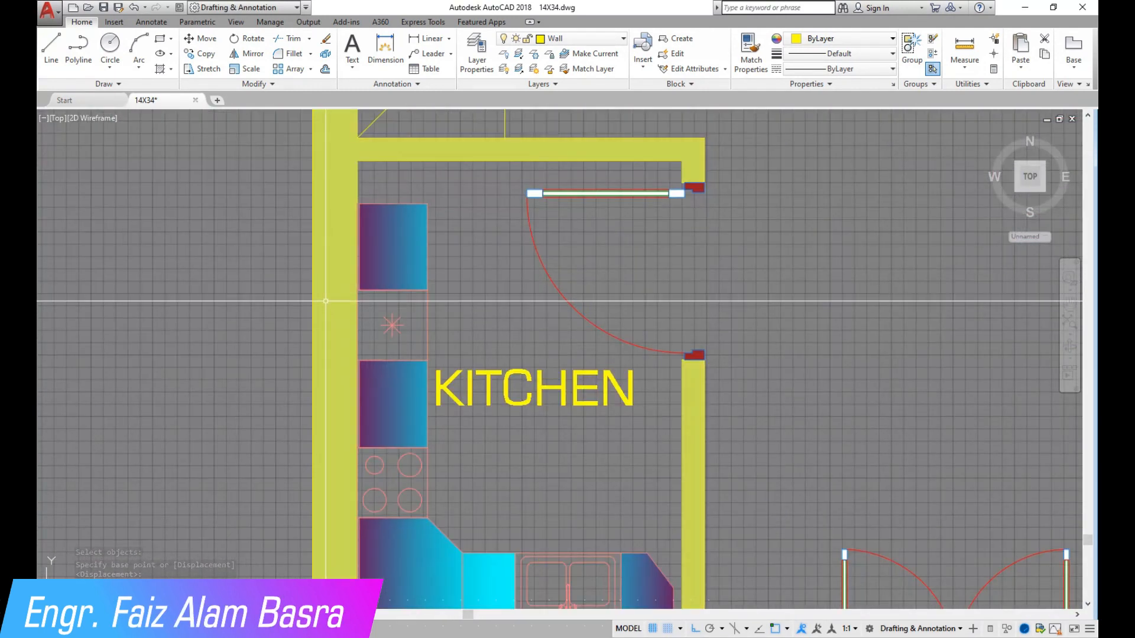
key("Escape")
key("space")
left_click(476, 309)
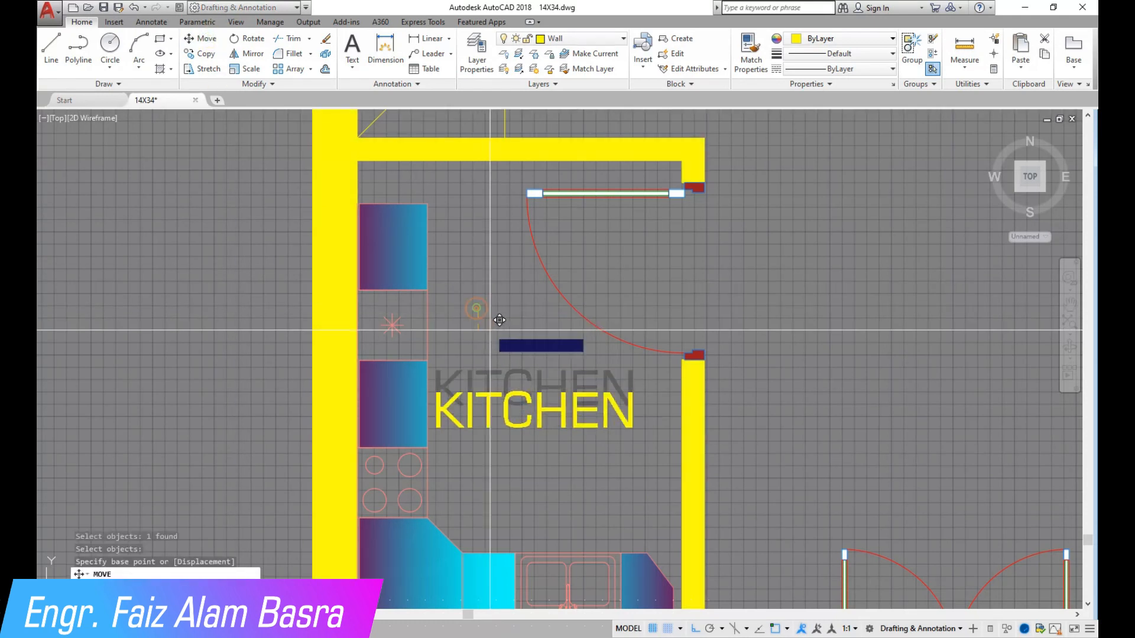
left_click(504, 373)
left_click(528, 443)
left_click(504, 399)
Step: Reduce the text height of the KITCHEN label in its properties
left_click(504, 392)
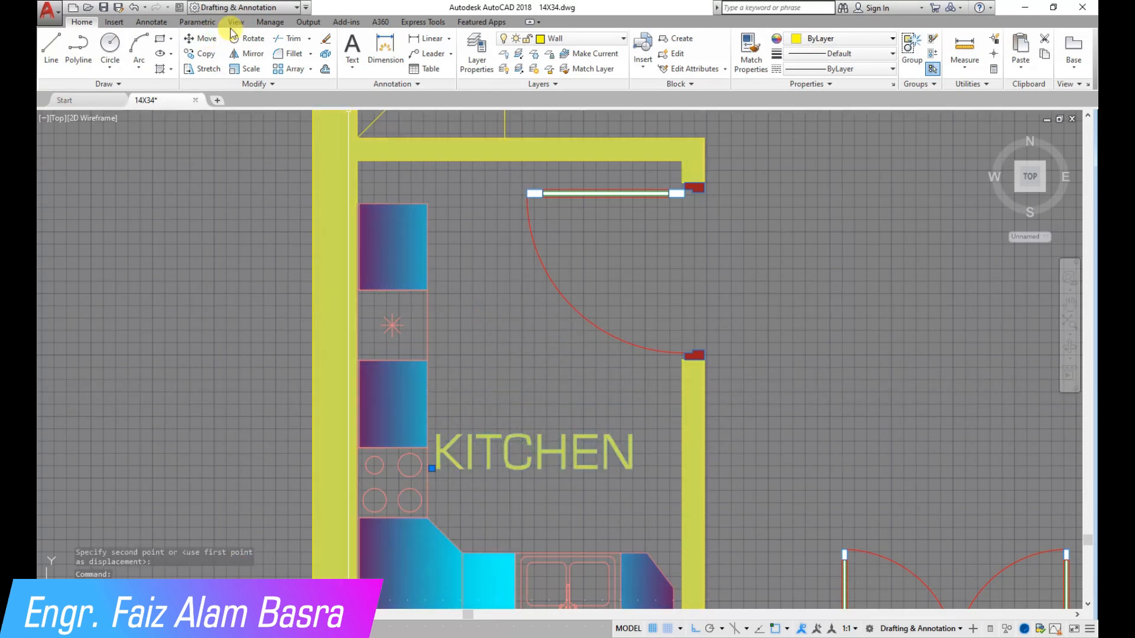
left_click(179, 8)
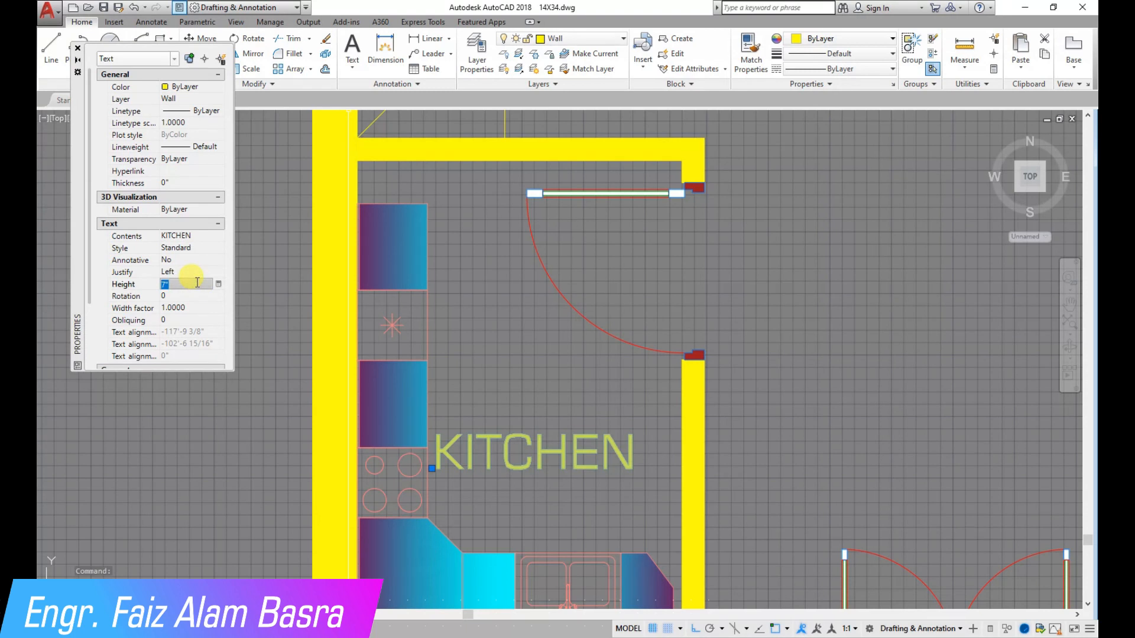
left_click(77, 48)
key("Escape")
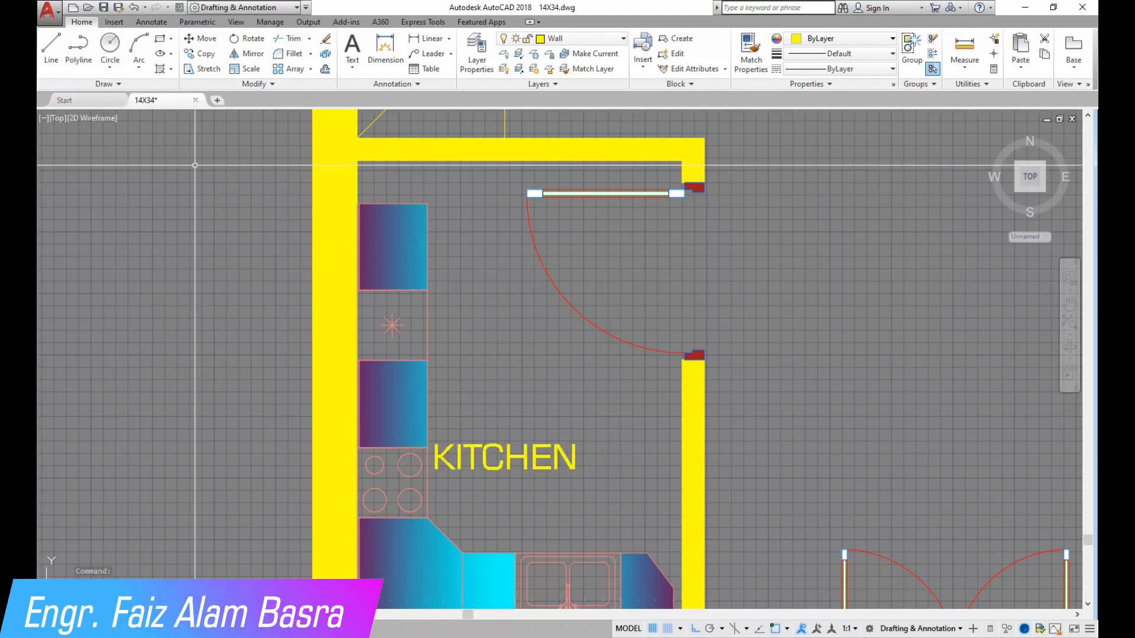
Step: Move the KITCHEN label horizontally away from the counter to centre it in the free floor area
left_click(203, 43)
left_click(508, 445)
right_click(495, 396)
left_click(498, 393)
left_click(545, 386)
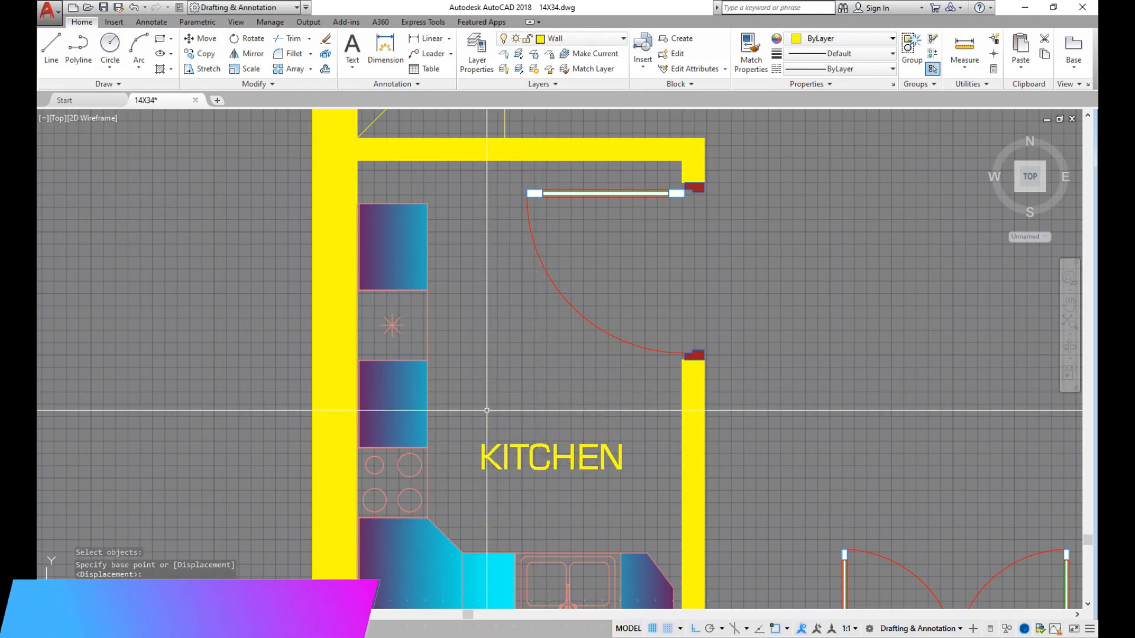
scroll(487, 409, "down", 3)
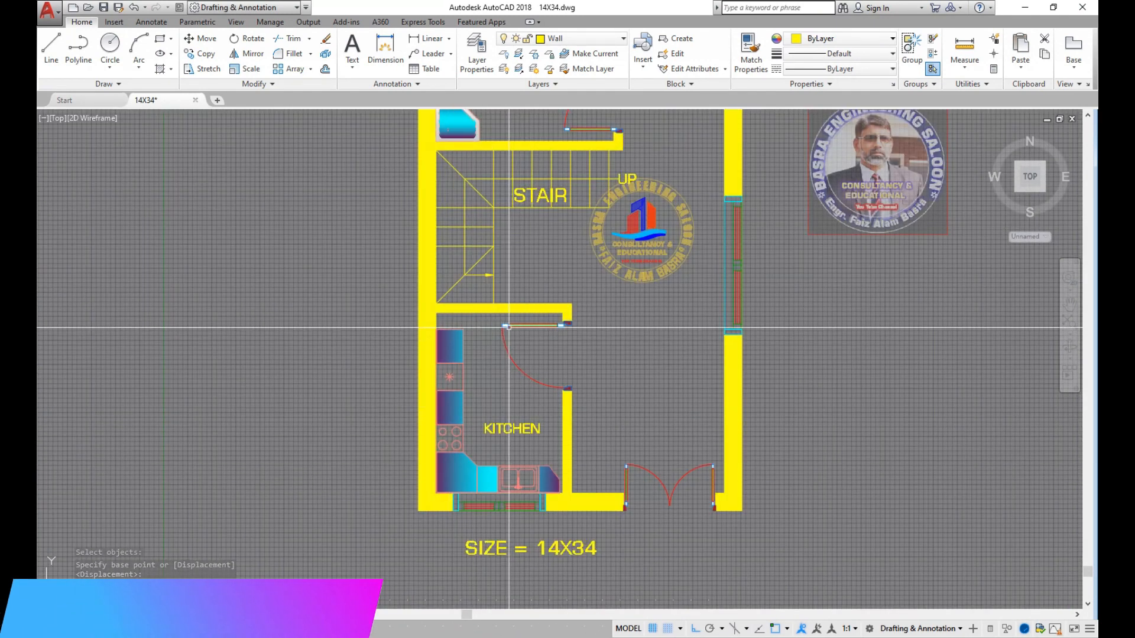
Step: Stretch the main entrance double door and its wall opening 2'-0" horizontally towards the kitchen partition wall
scroll(508, 326, "up", 2)
scroll(429, 341, "down", 4)
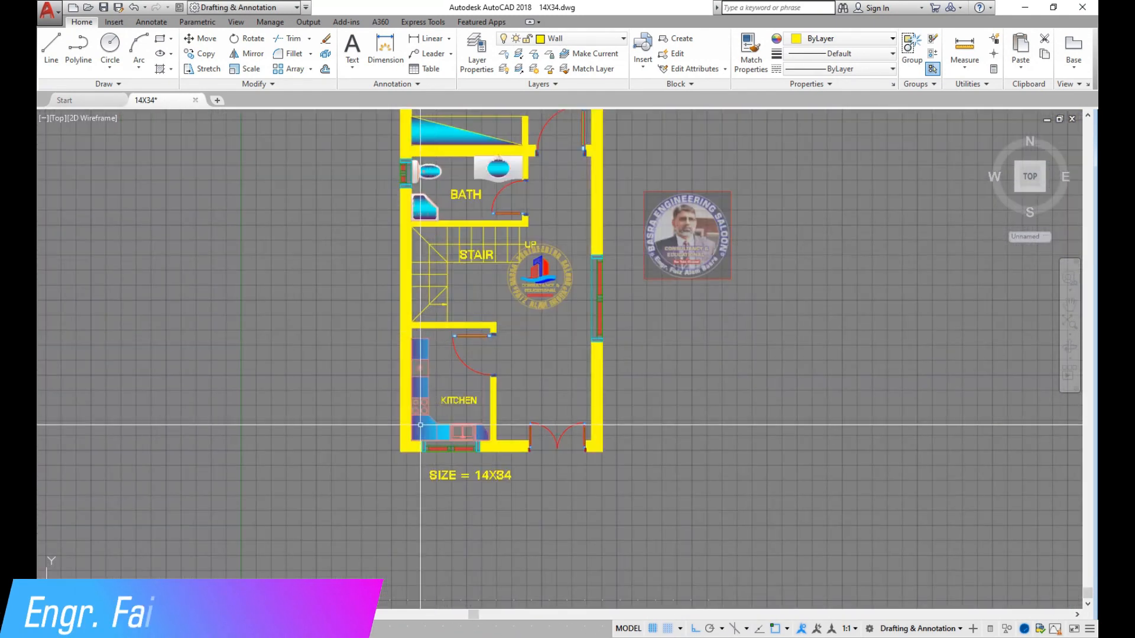
scroll(439, 423, "up", 6)
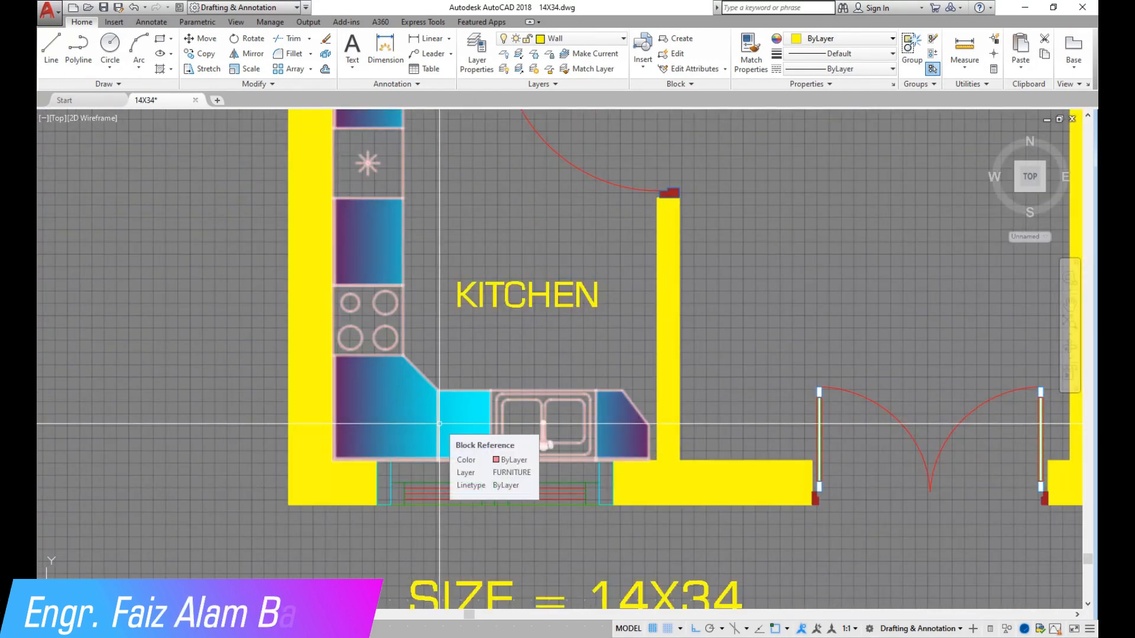
scroll(408, 444, "down", 4)
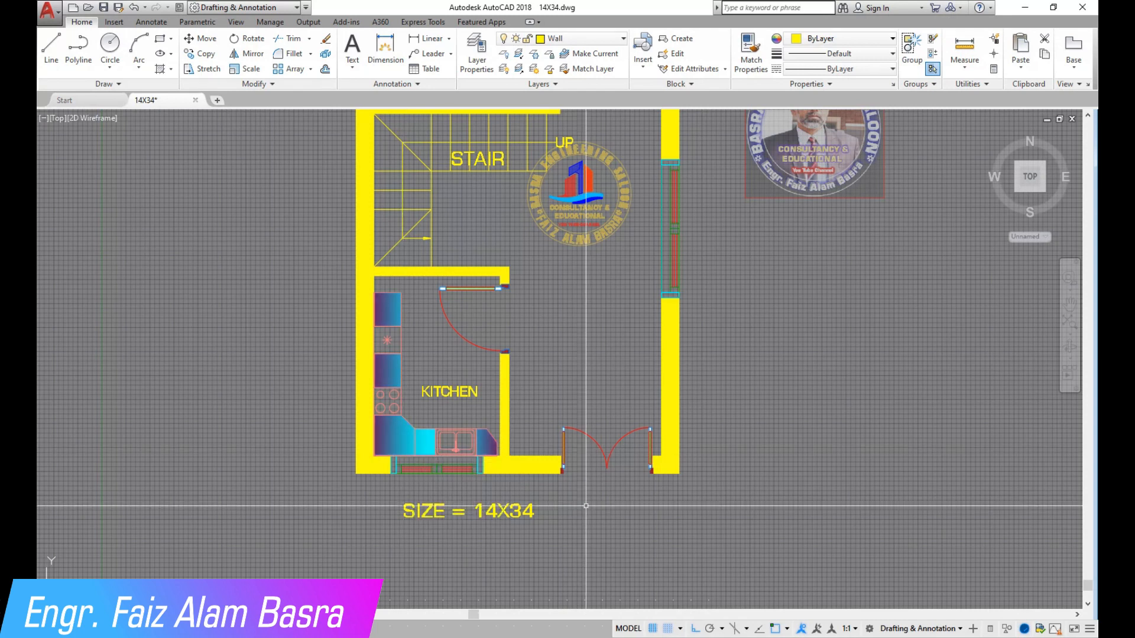
scroll(559, 476, "up", 7)
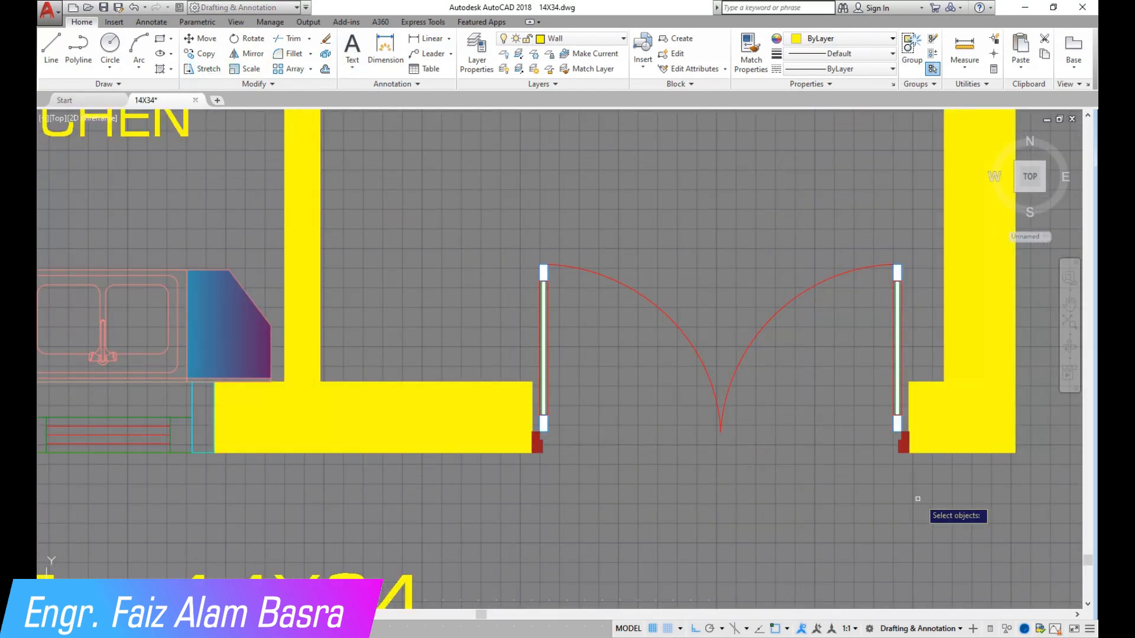
left_click(922, 491)
left_click(507, 197)
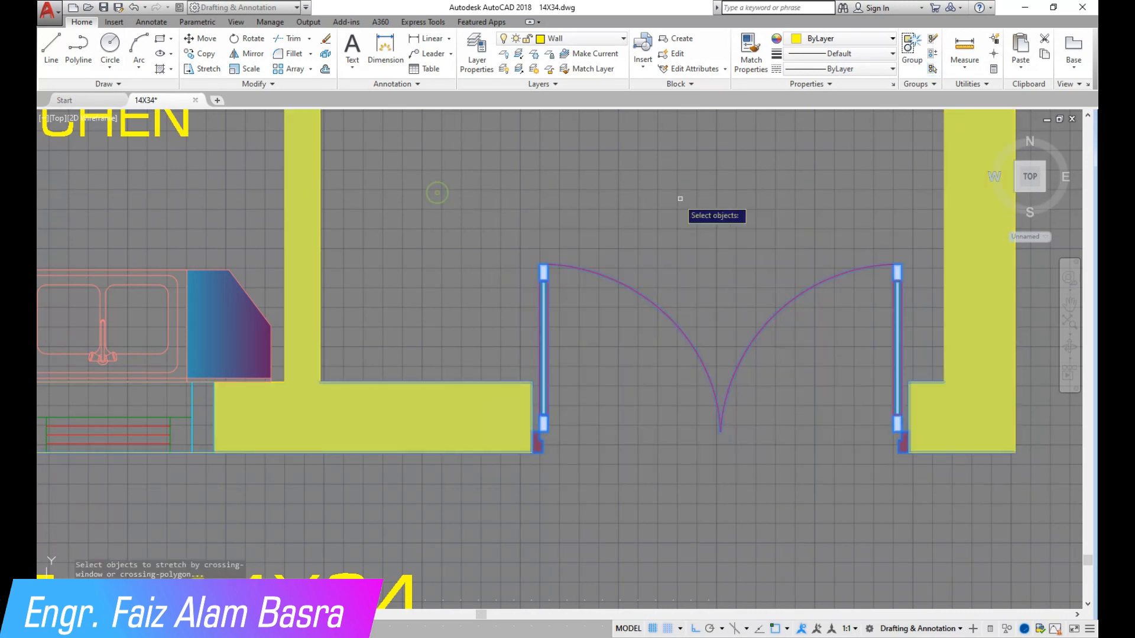
key("Return")
left_click(685, 198)
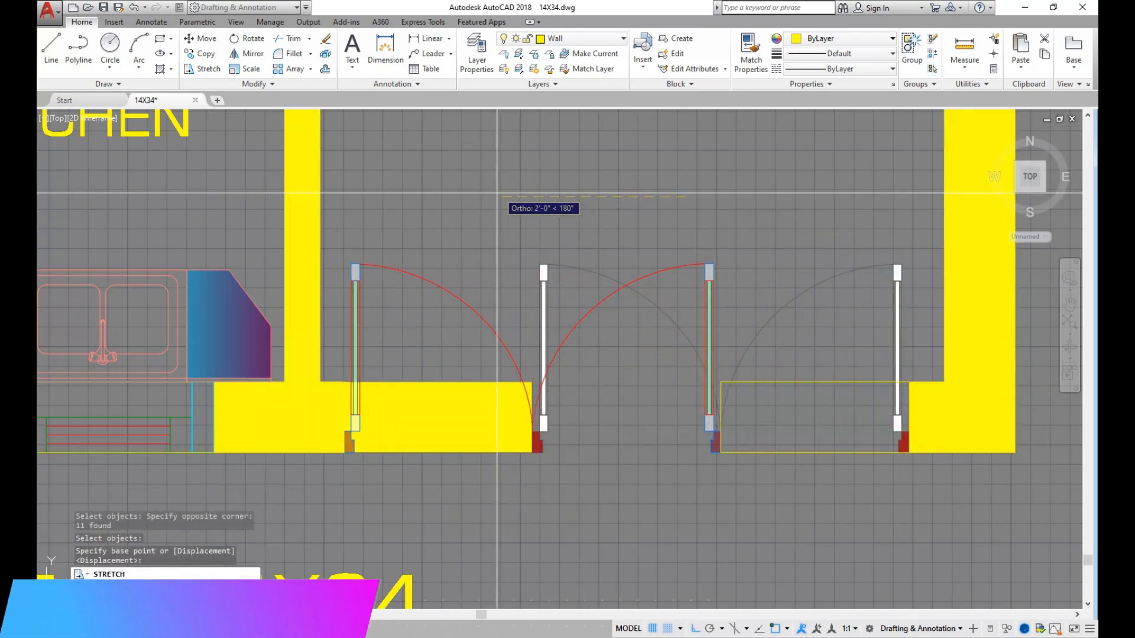
left_click(497, 192)
Step: Stretch the wall hatch edges on both sides of the entrance to meet the frame of the shifted double door
left_click(470, 422)
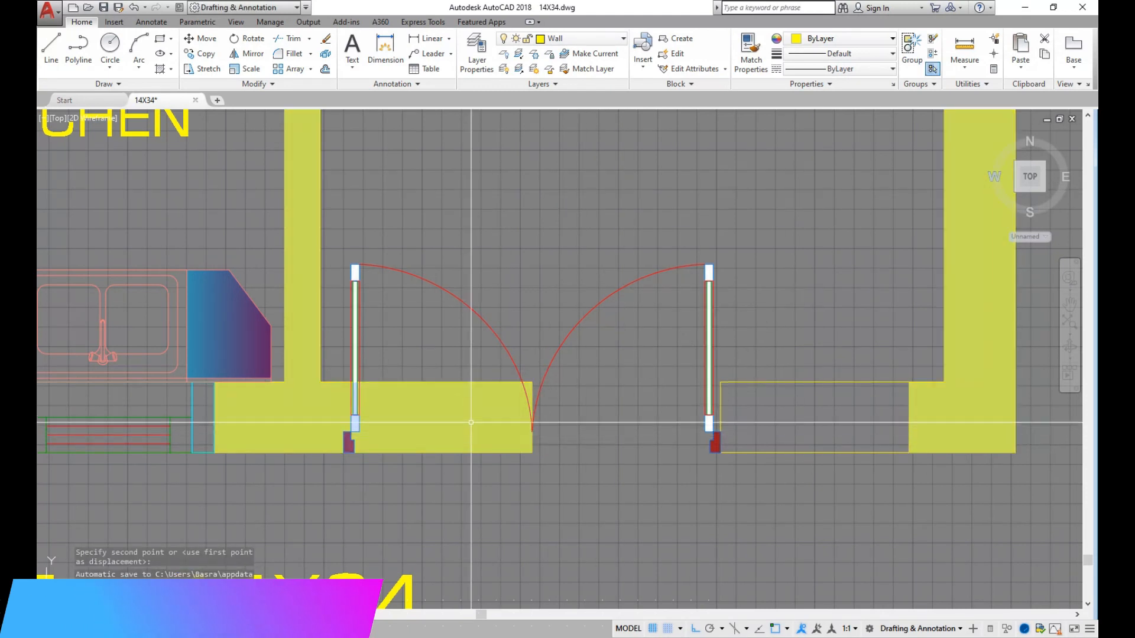
left_click(533, 417)
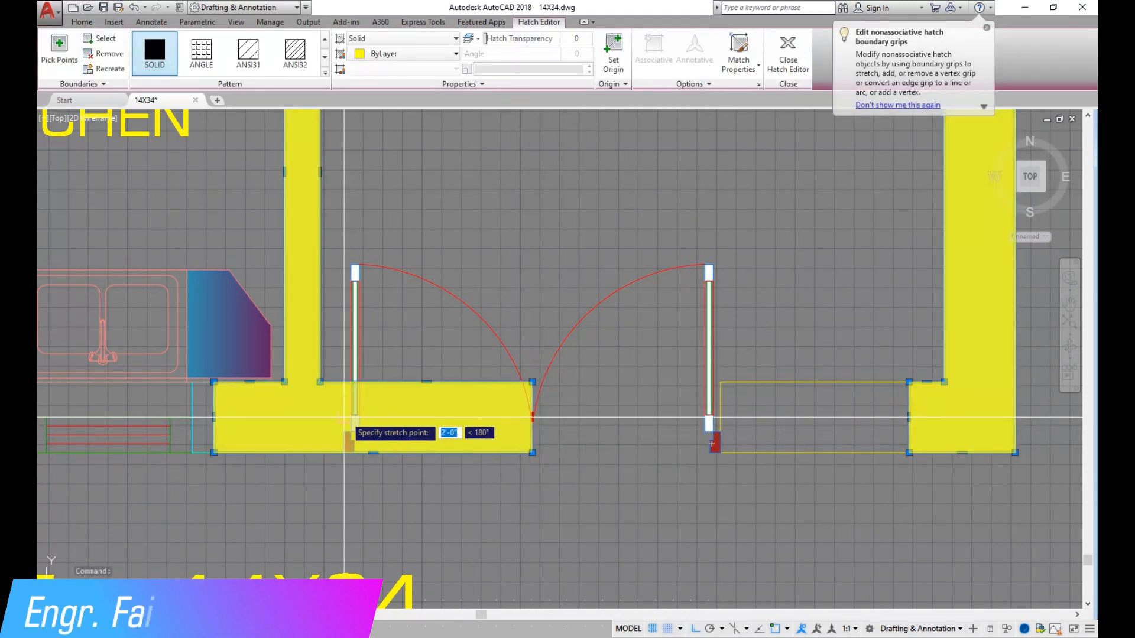
left_click(344, 417)
left_click(908, 415)
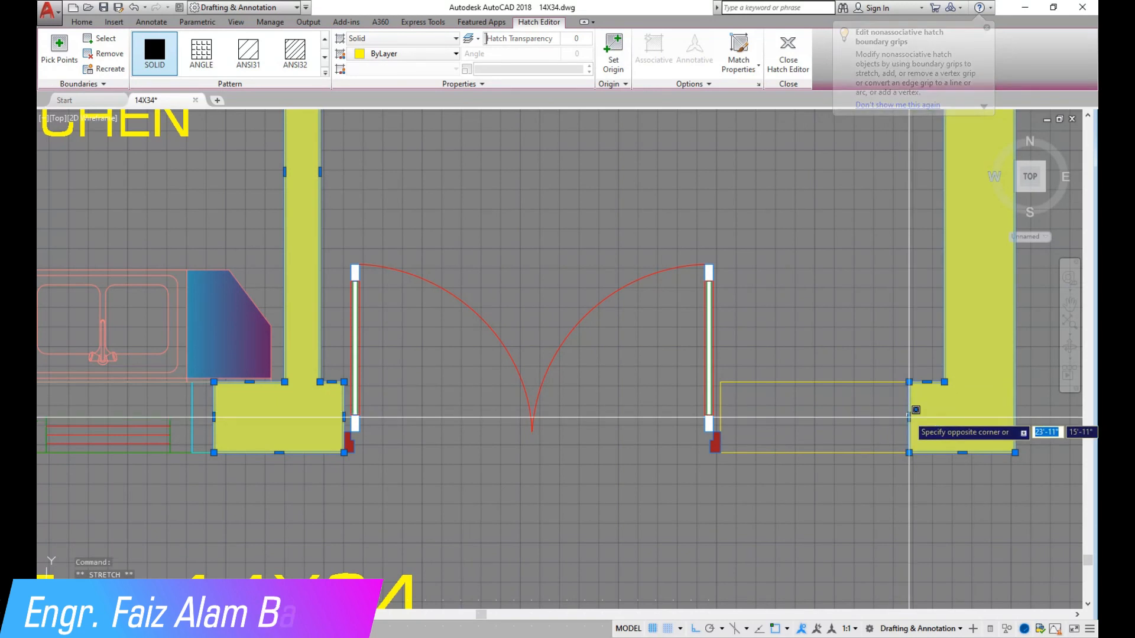
left_click(721, 418)
key("Escape")
Step: Inspect the 14X34 floor plan around the entrance, kitchen, stair and bedroom
scroll(615, 456, "down", 4)
scroll(508, 461, "down", 3)
scroll(555, 366, "up", 3)
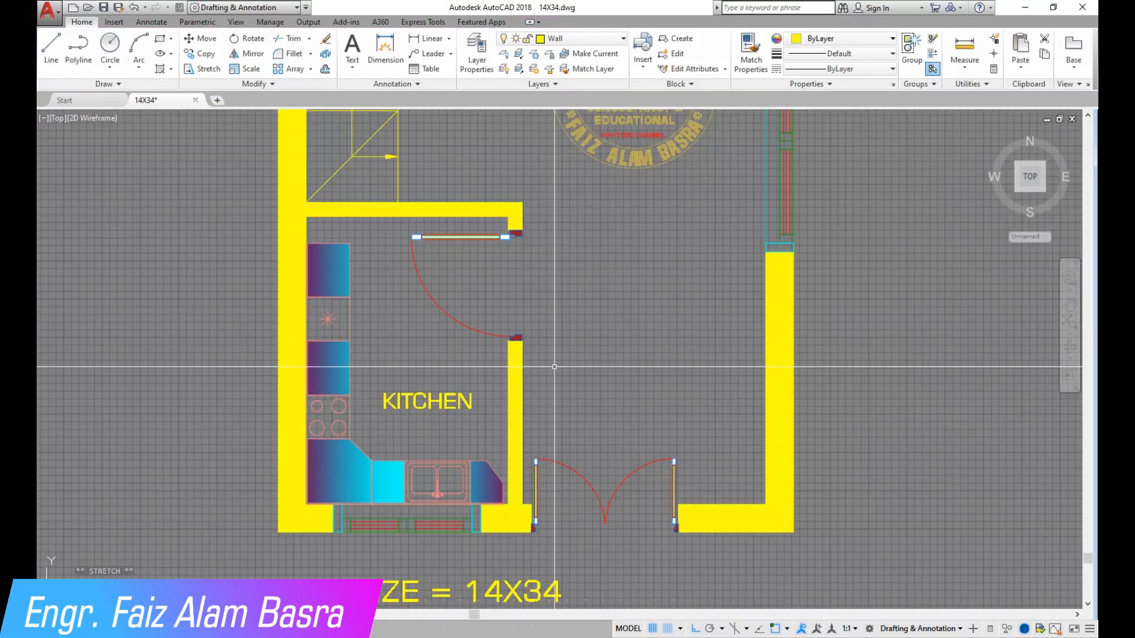
scroll(624, 444, "down", 4)
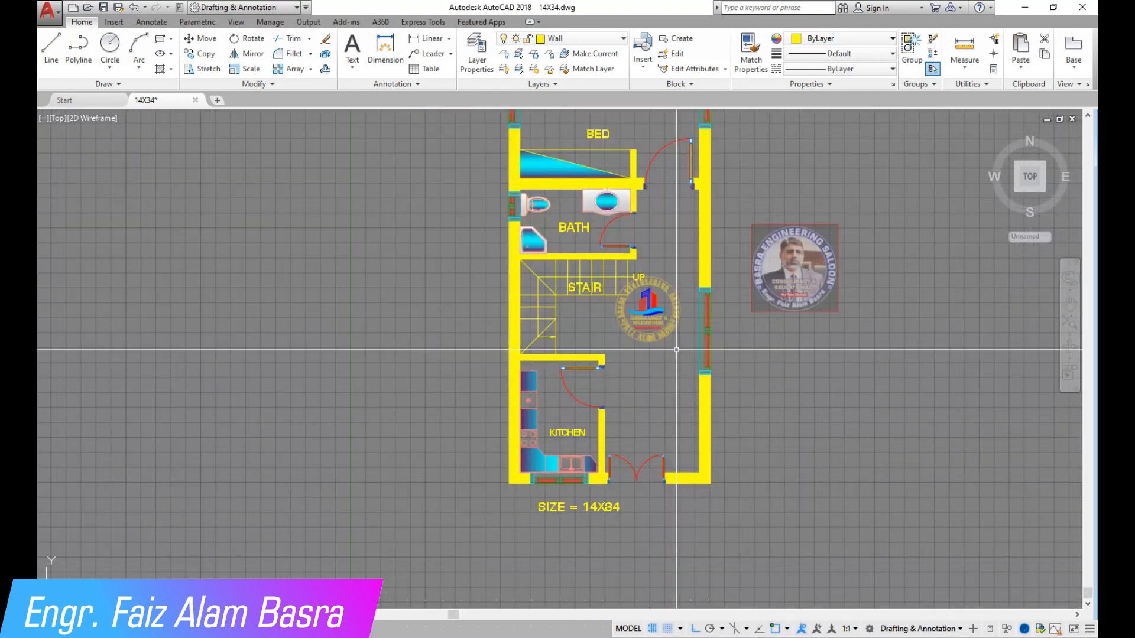
scroll(663, 271, "up", 3)
scroll(660, 284, "down", 3)
scroll(658, 290, "up", 3)
scroll(658, 289, "down", 2)
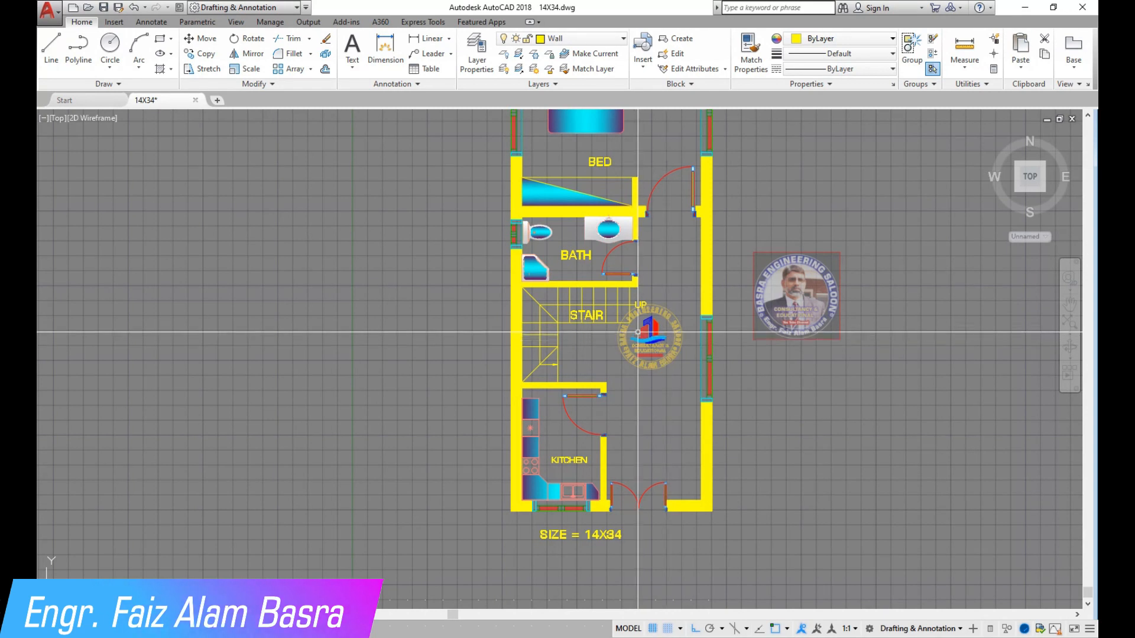
scroll(638, 332, "up", 2)
scroll(650, 293, "down", 4)
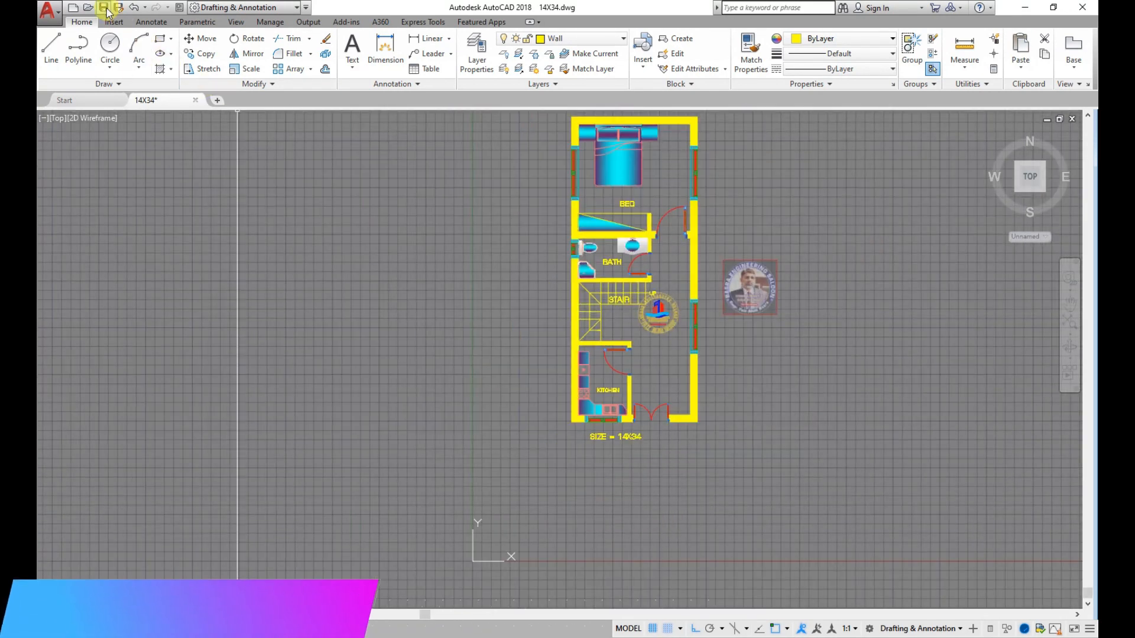
Step: Copy the T.V. lounge three-seat sofa, its round side table and adjacent table from the ground floor plan to empty space beside the 14X34 plan
scroll(904, 304, "down", 3)
scroll(383, 271, "up", 5)
scroll(402, 243, "down", 3)
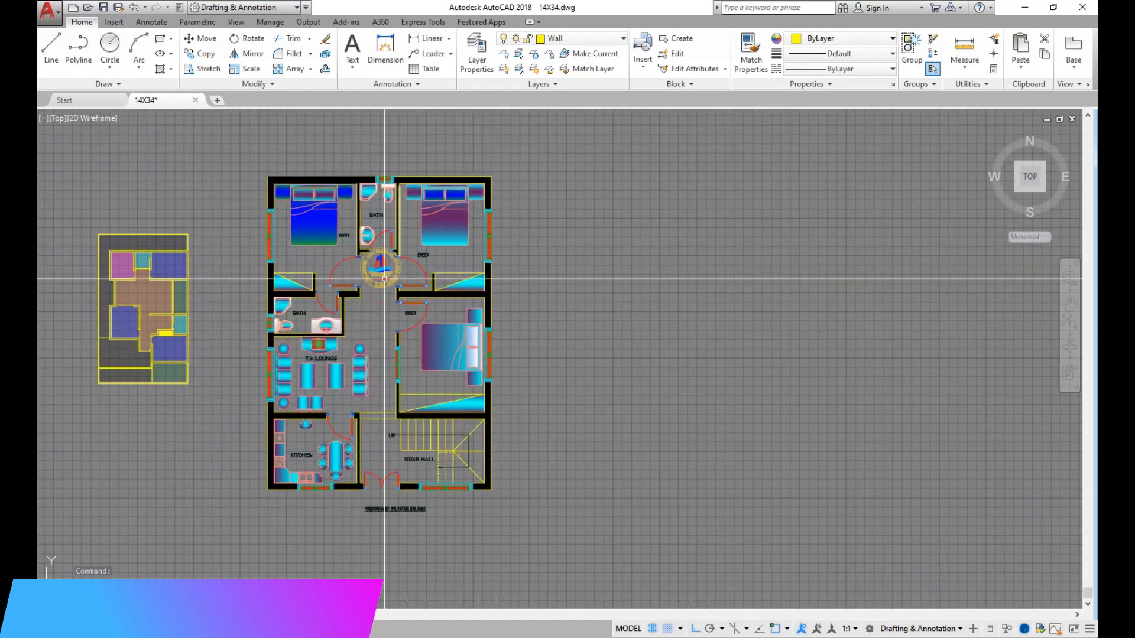
scroll(331, 452, "up", 3)
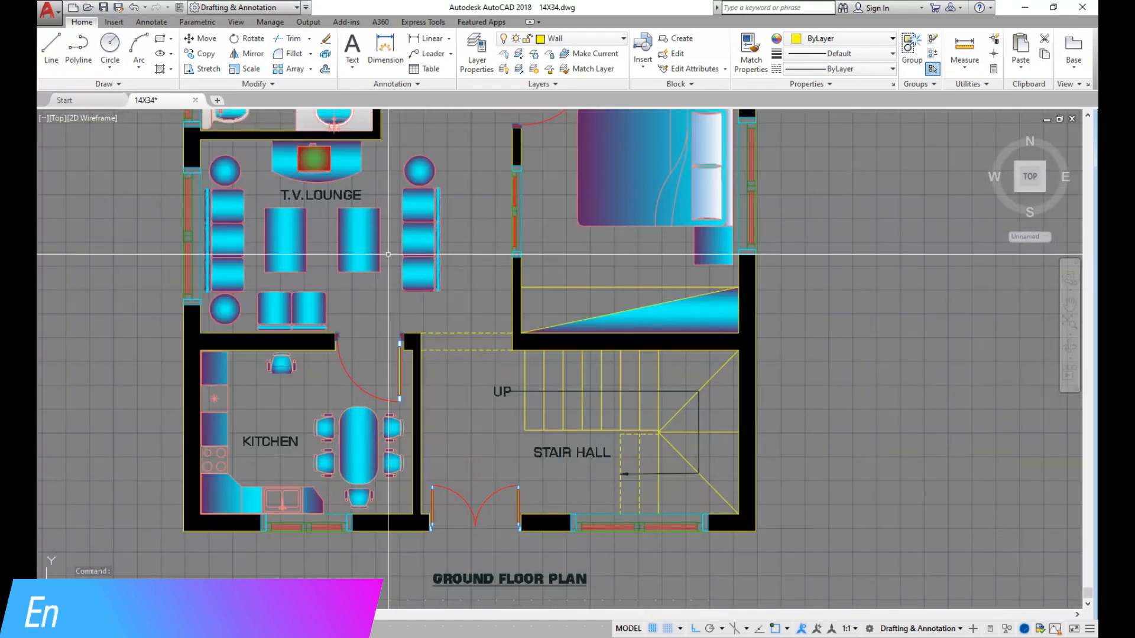
left_click(474, 285)
left_click(389, 142)
left_click(388, 281)
left_click(335, 219)
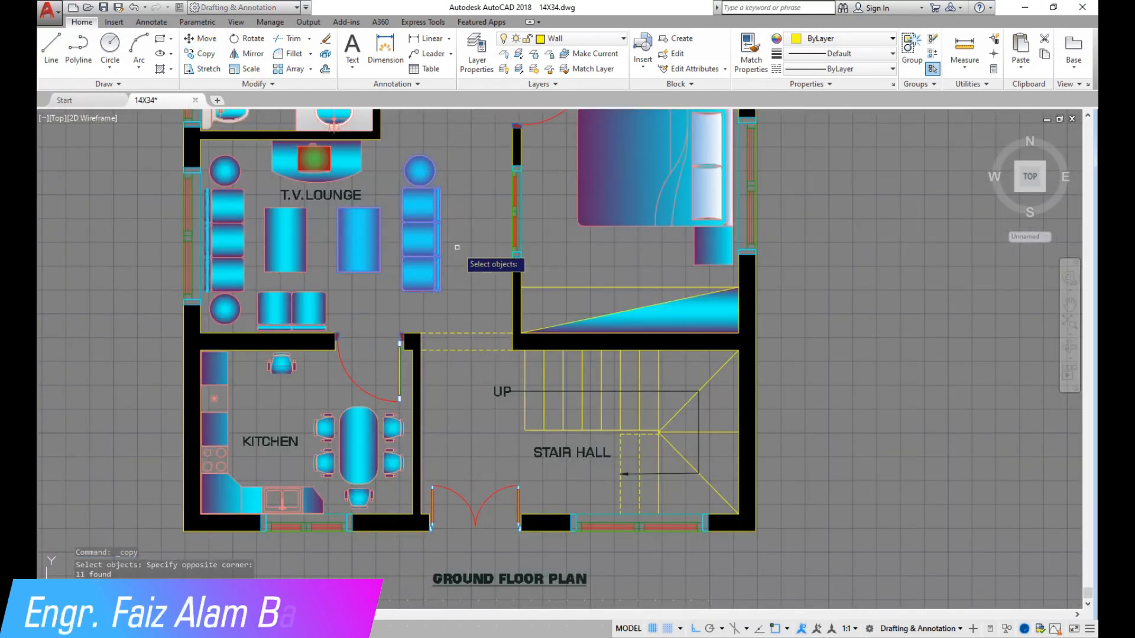
key("Return")
left_click(438, 240)
scroll(372, 283, "down", 6)
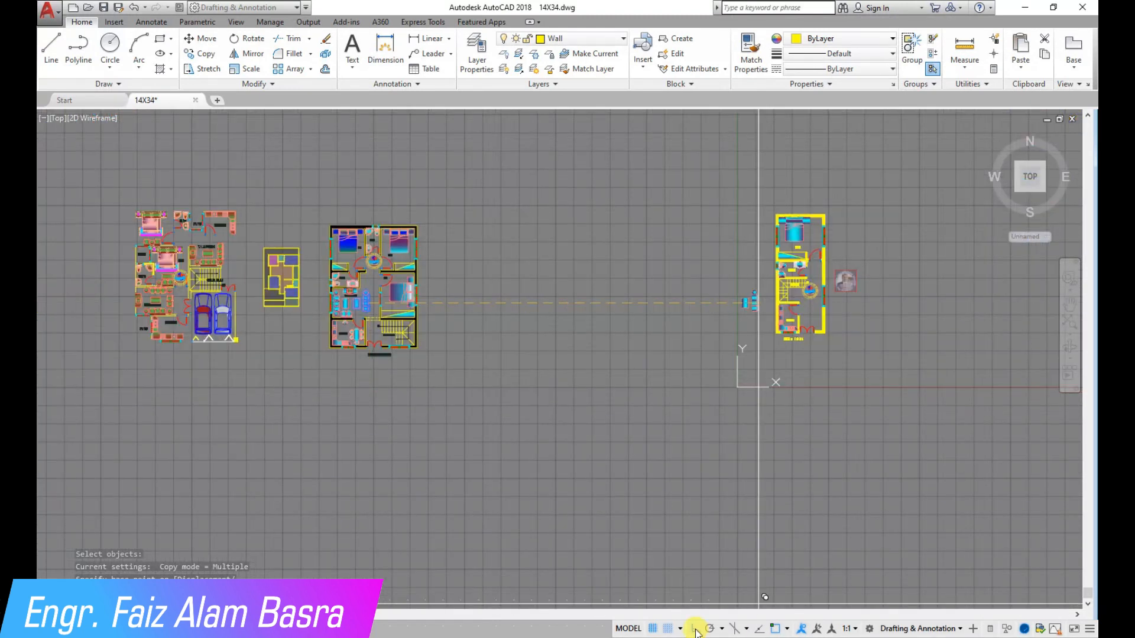
scroll(844, 279, "up", 6)
scroll(761, 322, "down", 2)
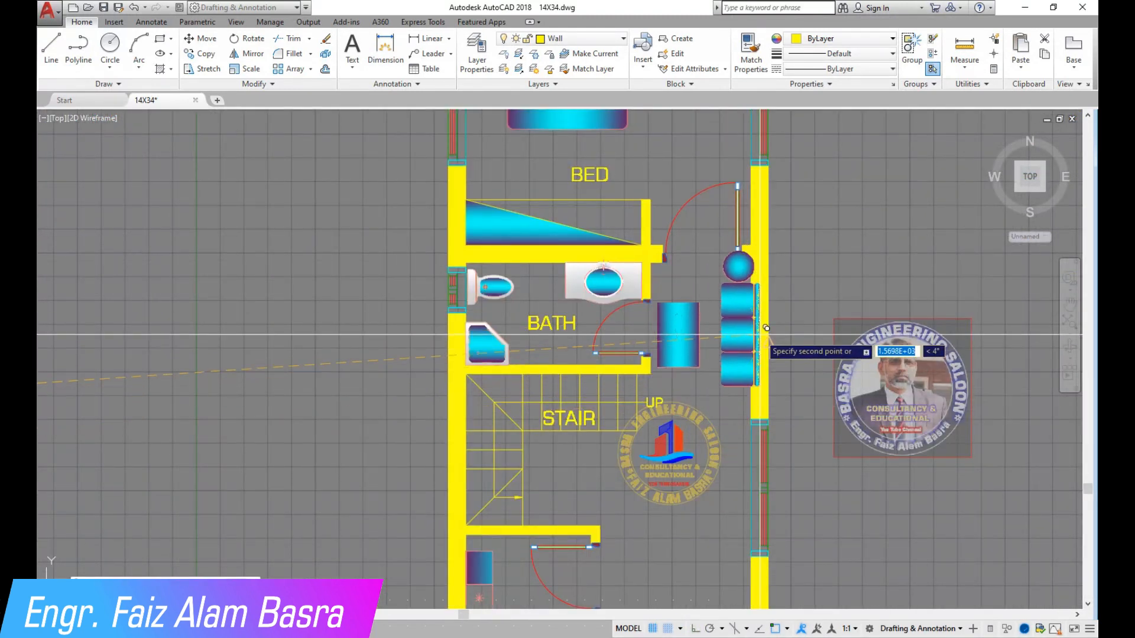
scroll(766, 329, "down", 2)
left_click(503, 347)
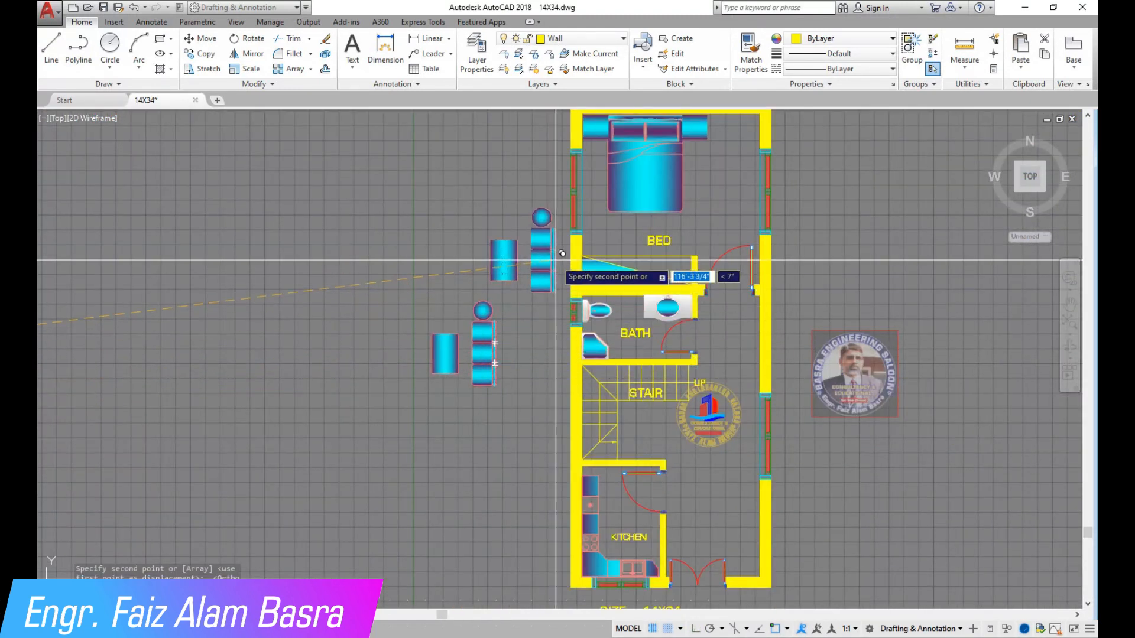
Step: Place a second copy of the sofa, table and round side table in the bedroom between the bed and the window
scroll(736, 240, "up", 2)
scroll(733, 266, "down", 2)
scroll(732, 245, "up", 2)
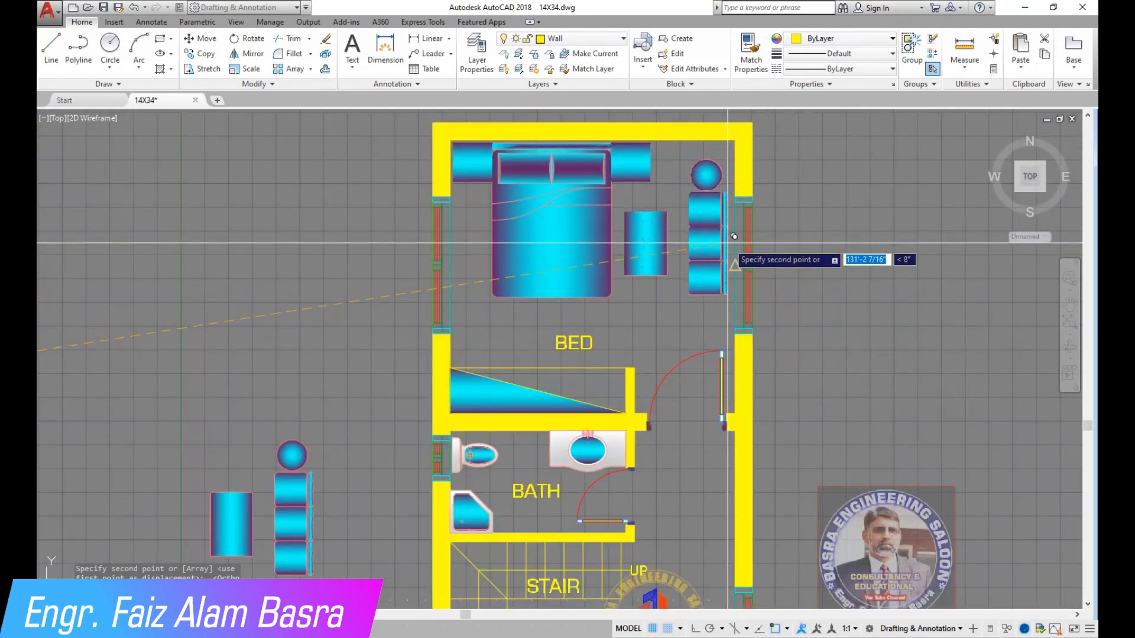
scroll(727, 249, "up", 2)
scroll(689, 358, "down", 1)
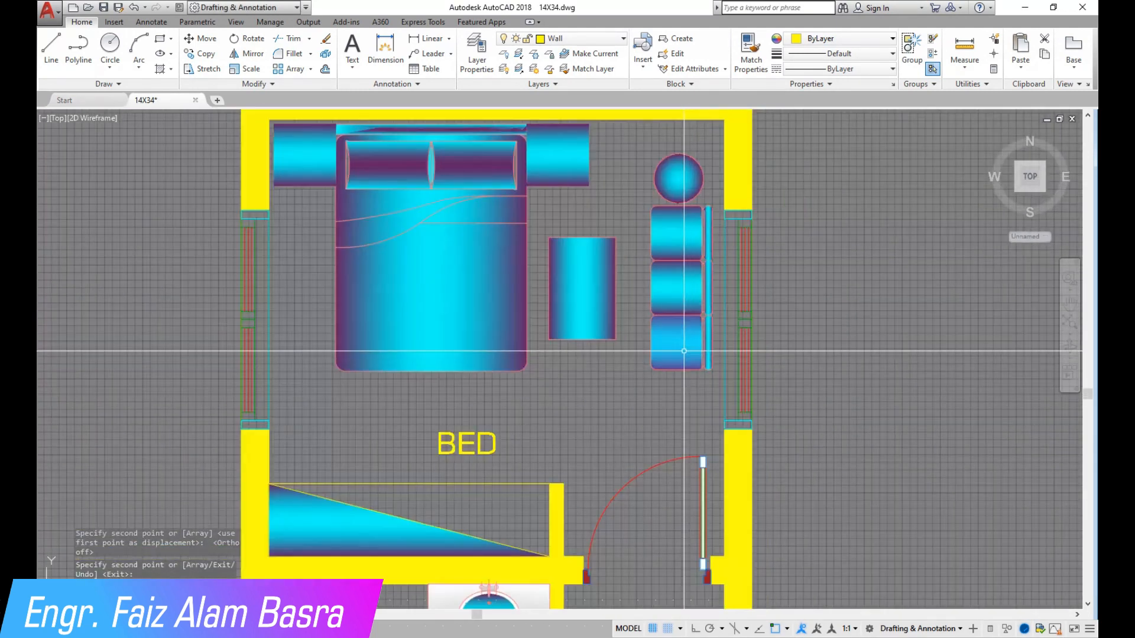
Step: Delete the rectangular table between the bed and the sofa in the bedroom
left_click(201, 39)
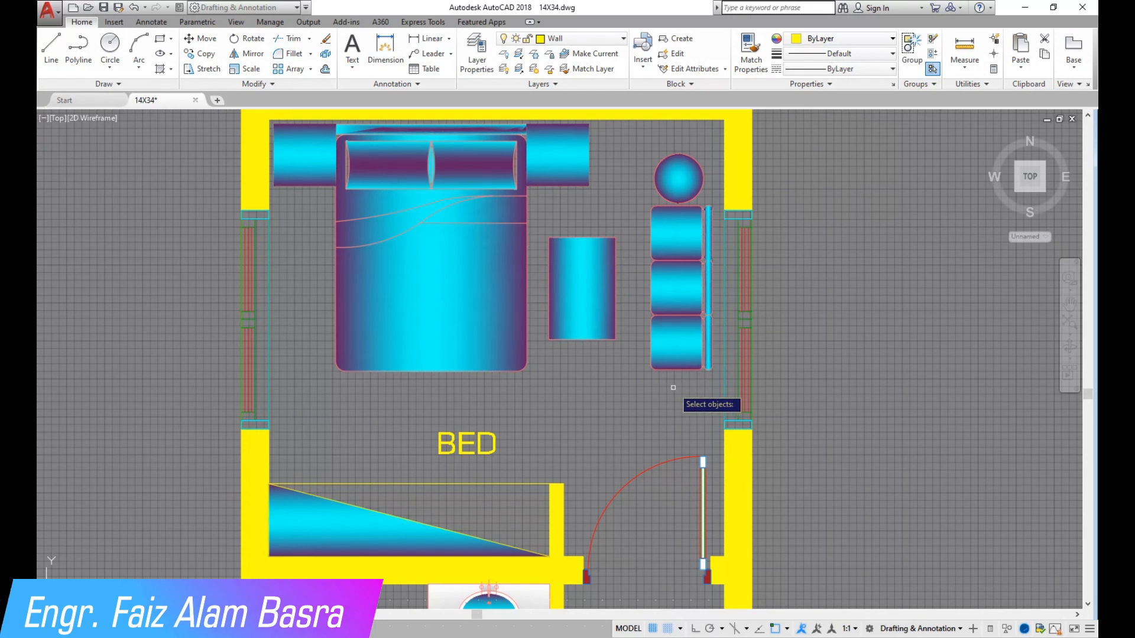
left_click(620, 368)
left_click(554, 309)
key("Escape")
left_click(623, 353)
left_click(565, 307)
key("Delete")
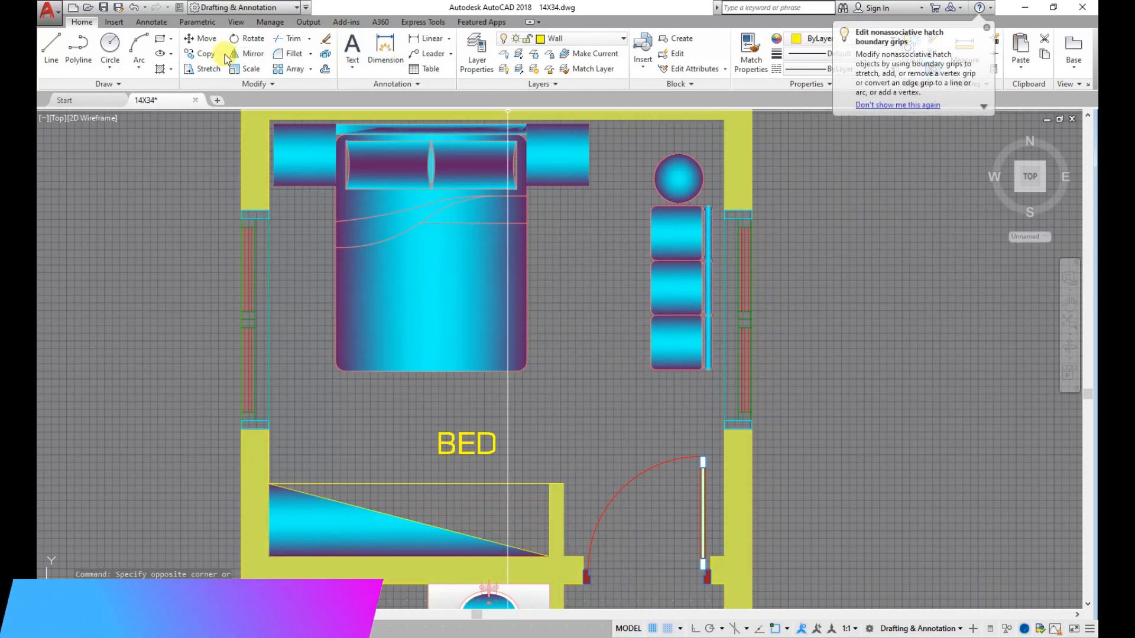
Step: Mirror the bedroom's round side table about the middle of the sofa to its opposite end, keeping the original
left_click(216, 54)
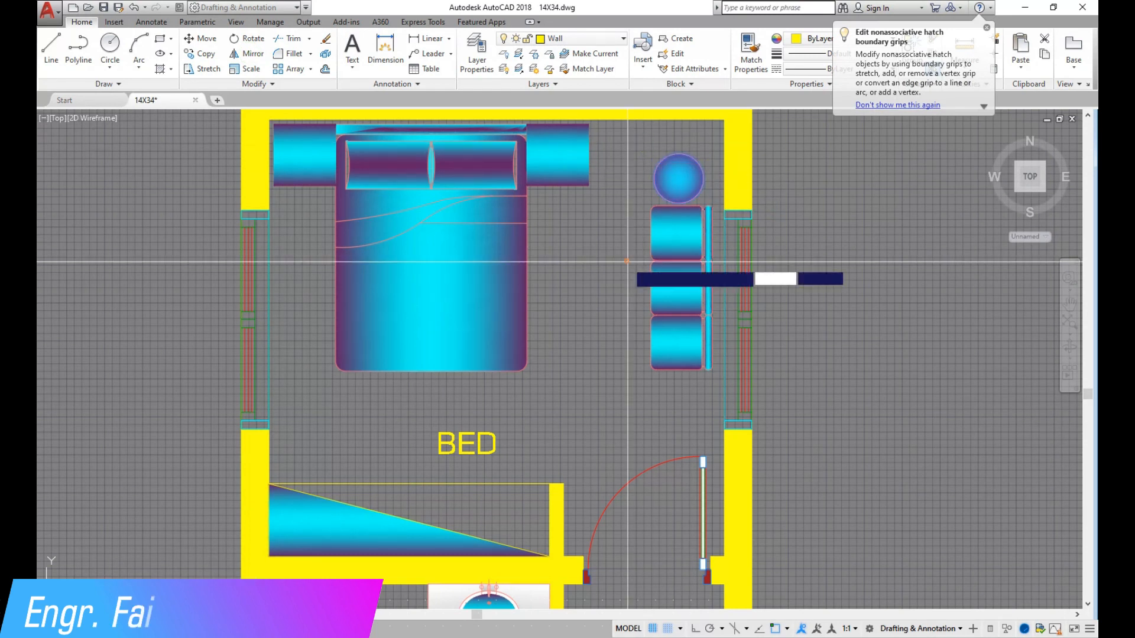
key("Return")
left_click(651, 287)
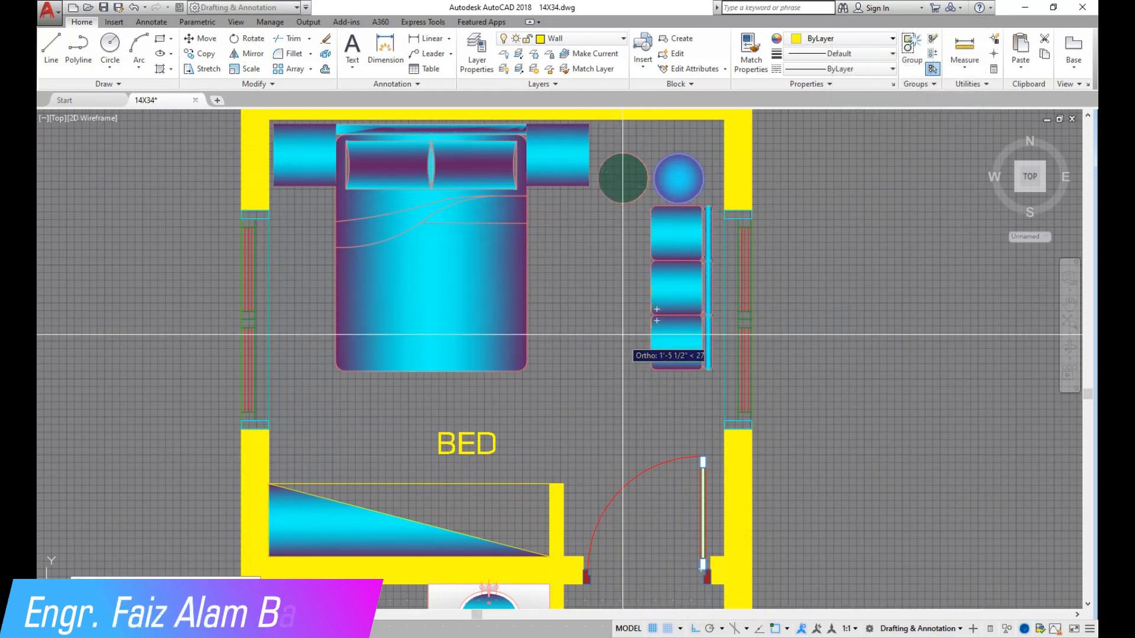
left_click(598, 273)
left_click(627, 317)
Step: Move the bedroom sofa and both round side tables about 4 1/2" along the window wall, away from the door
left_click(201, 38)
left_click(706, 347)
left_click(644, 191)
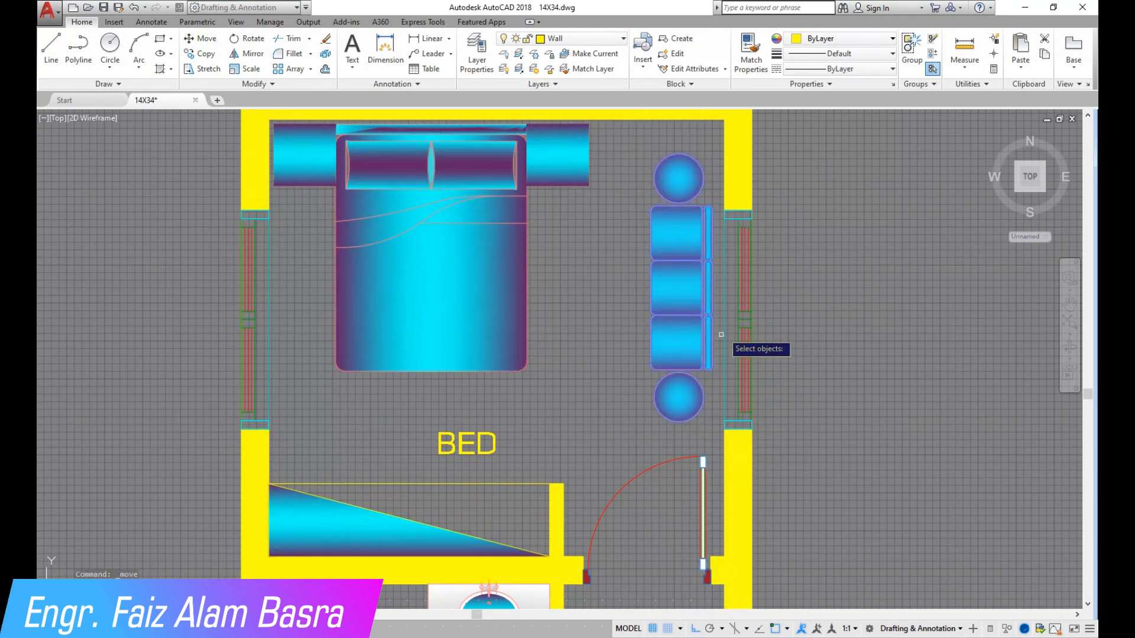
key("Return")
left_click(862, 350)
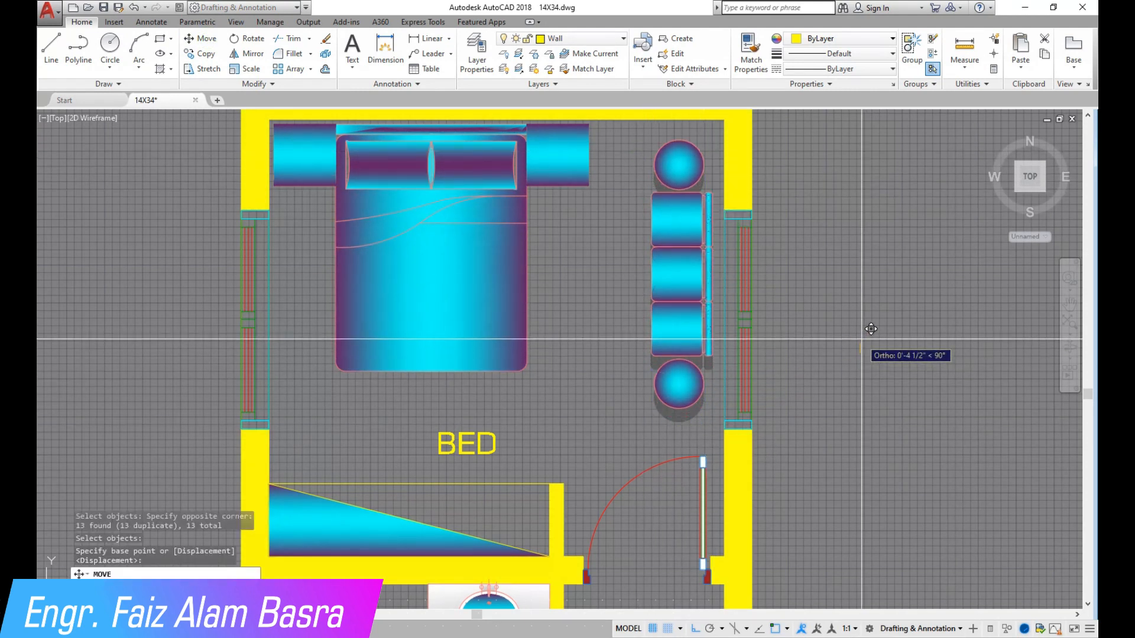
scroll(871, 329, "down", 4)
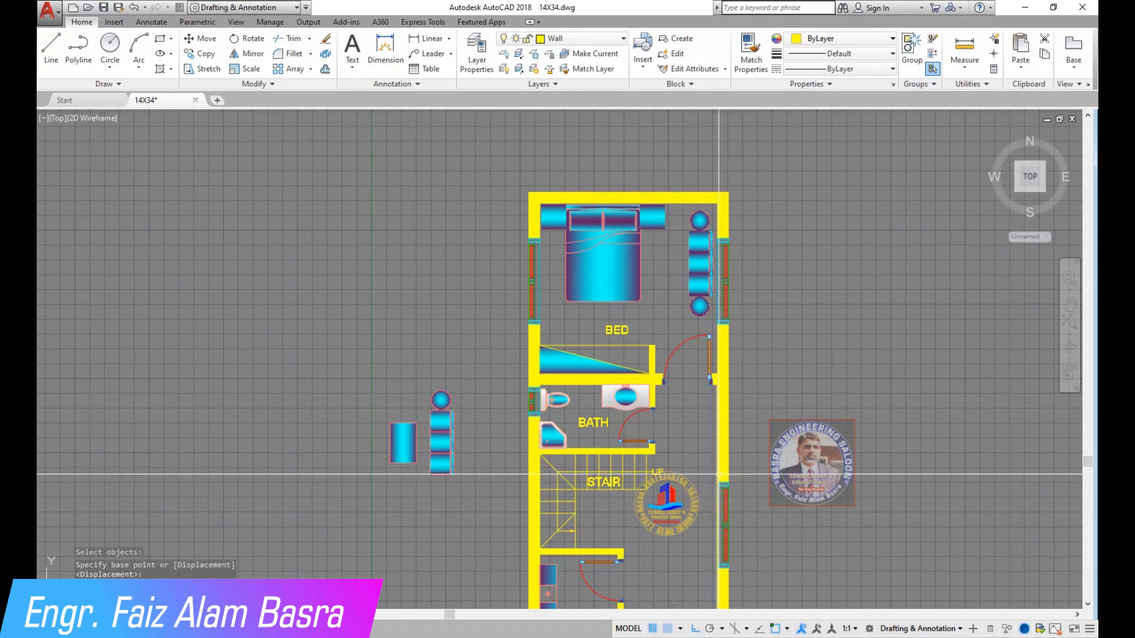
Step: Copy the spare sofa, table and round side table set into the lounge, with the sofa along the wall opposite the kitchen
scroll(364, 484, "up", 3)
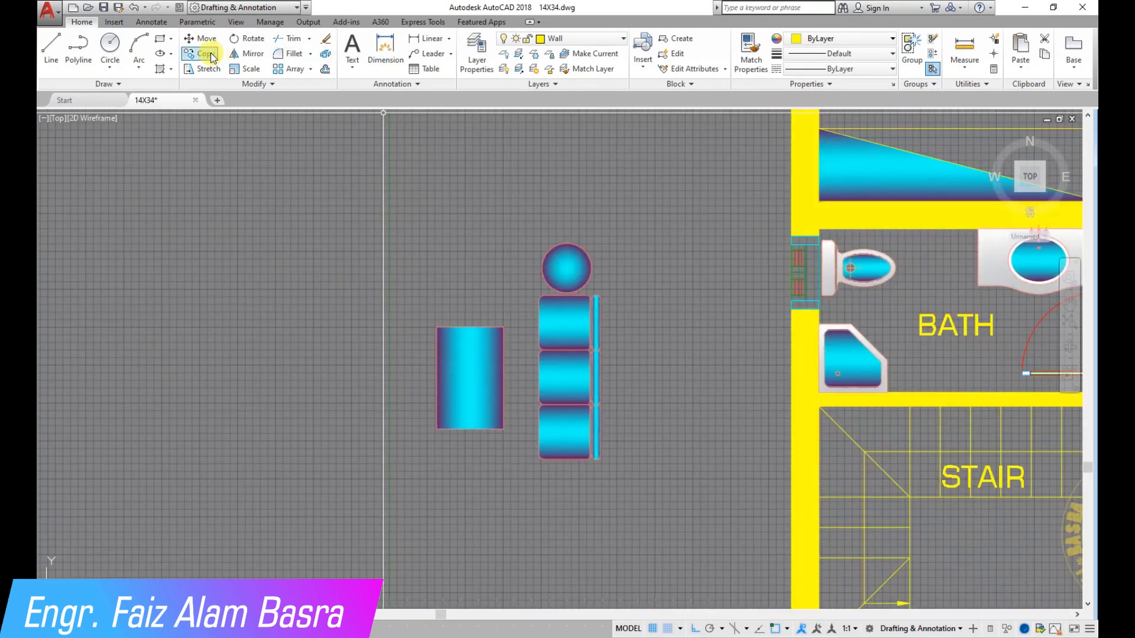
left_click(307, 123)
key("Return")
left_click(539, 379)
scroll(513, 239, "down", 5)
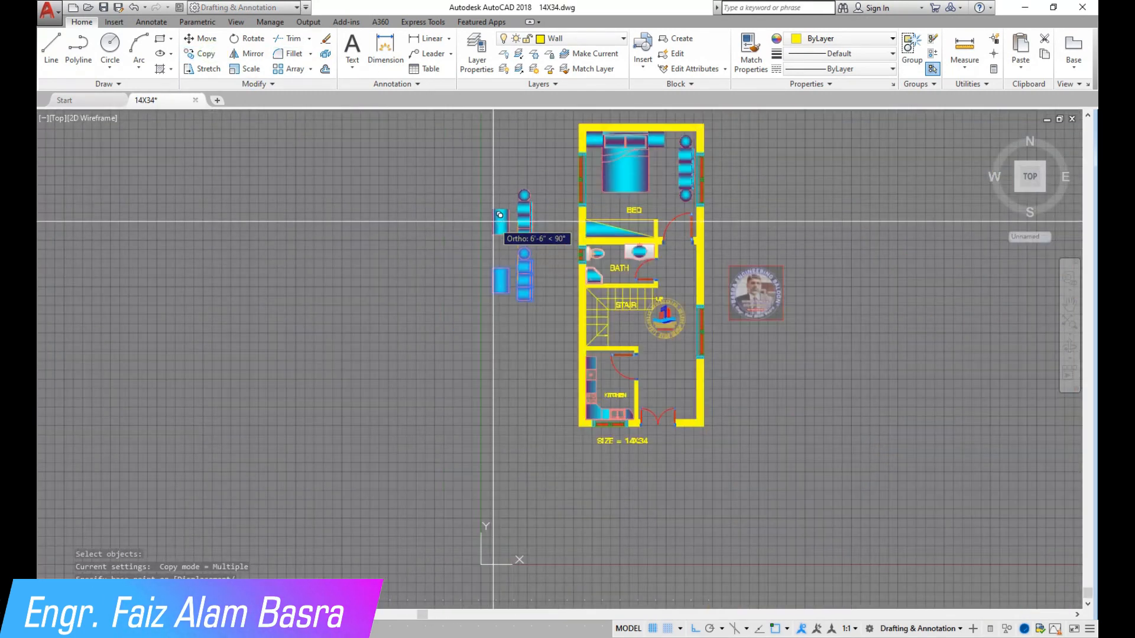
scroll(686, 423, "up", 2)
scroll(684, 354, "up", 6)
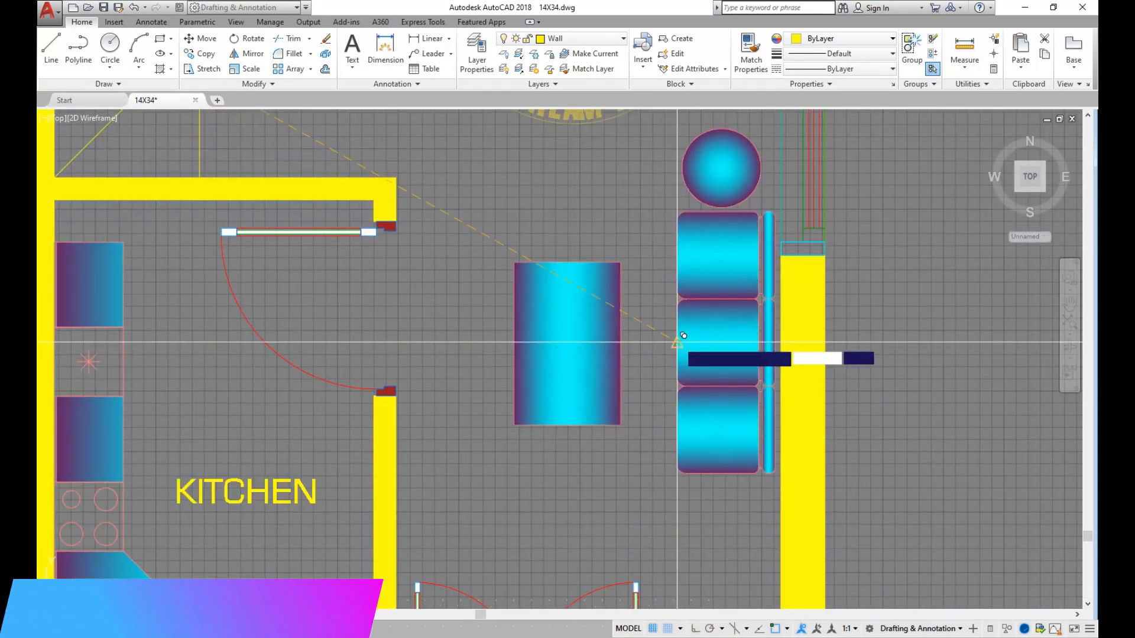
scroll(683, 336, "down", 5)
key("Escape")
Step: Copy the two sofa seats nearest the entrance 3'-0" along the lounge wall to lengthen the sofa
scroll(639, 368, "up", 3)
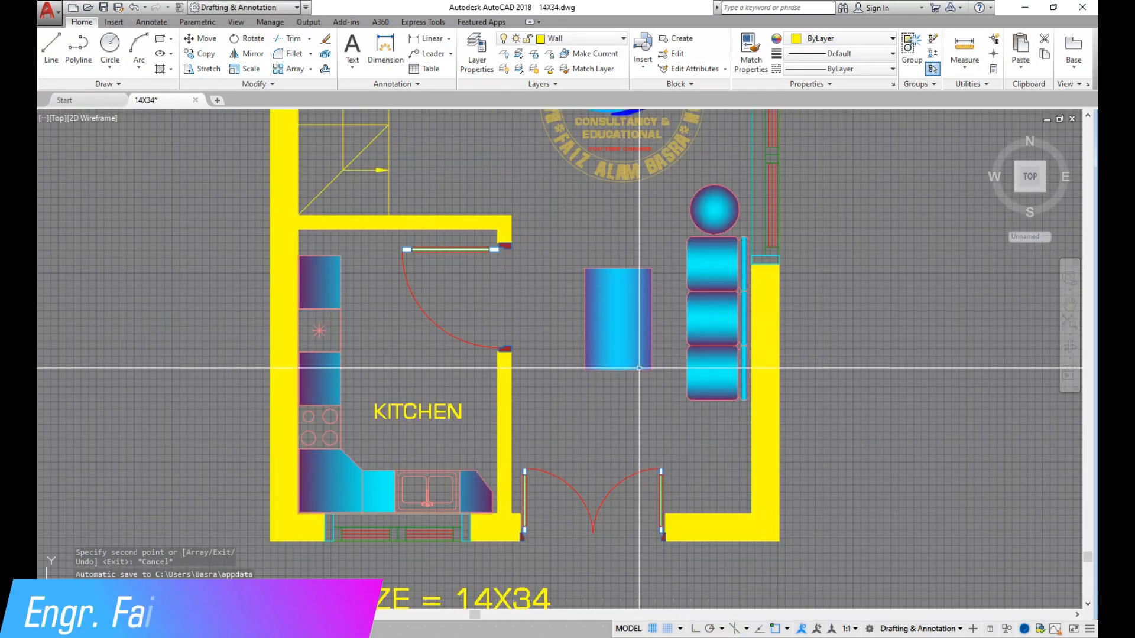
scroll(689, 416, "up", 2)
scroll(581, 378, "down", 2)
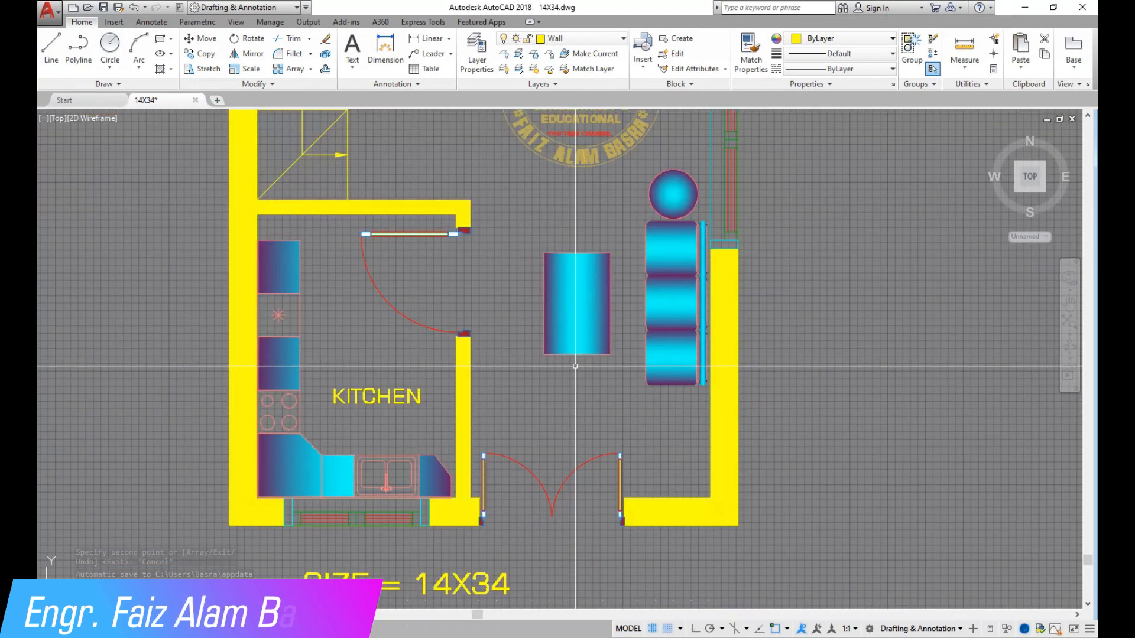
scroll(611, 402, "down", 2)
scroll(618, 286, "up", 2)
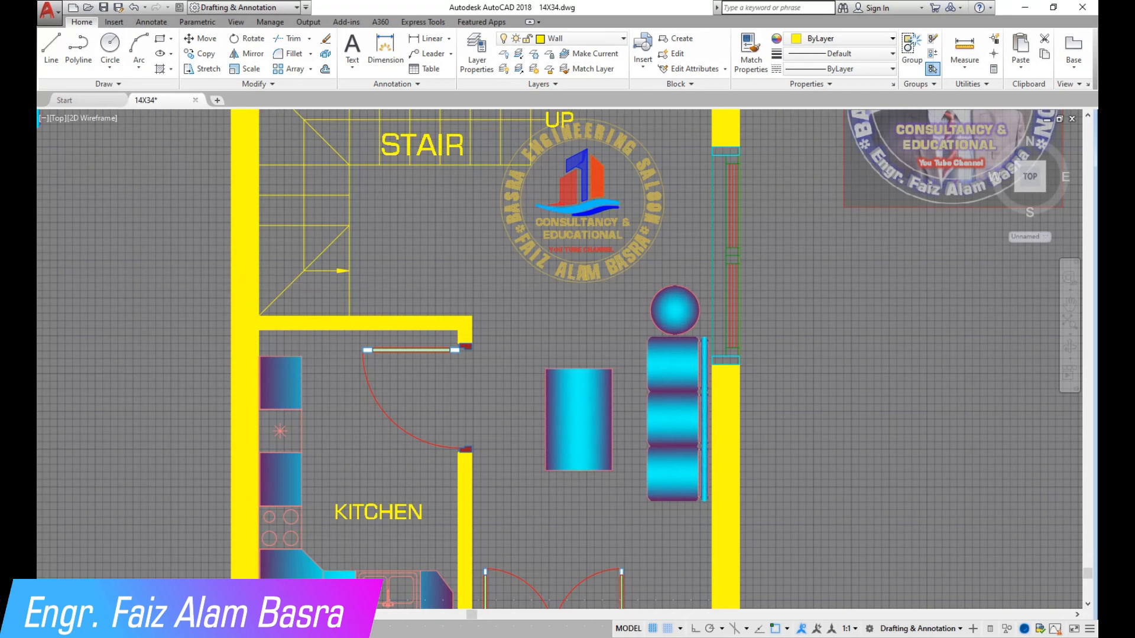
scroll(619, 284, "down", 2)
scroll(681, 410, "up", 6)
left_click(653, 481)
left_click(483, 220)
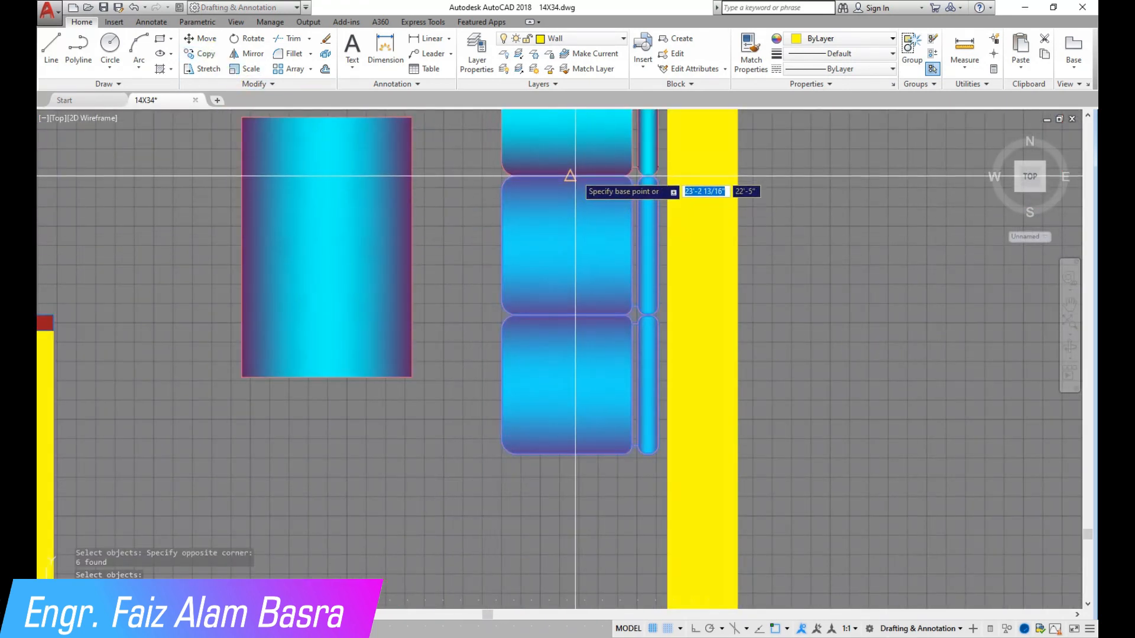
left_click(573, 176)
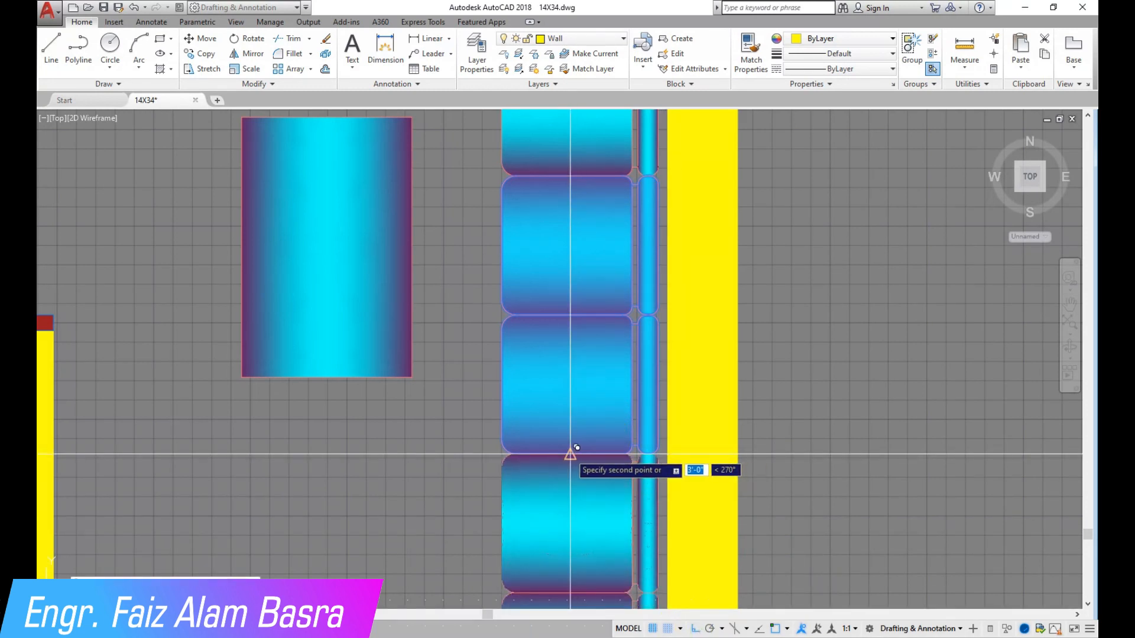
left_click(571, 454)
scroll(589, 366, "down", 4)
key("Escape")
scroll(528, 375, "up", 2)
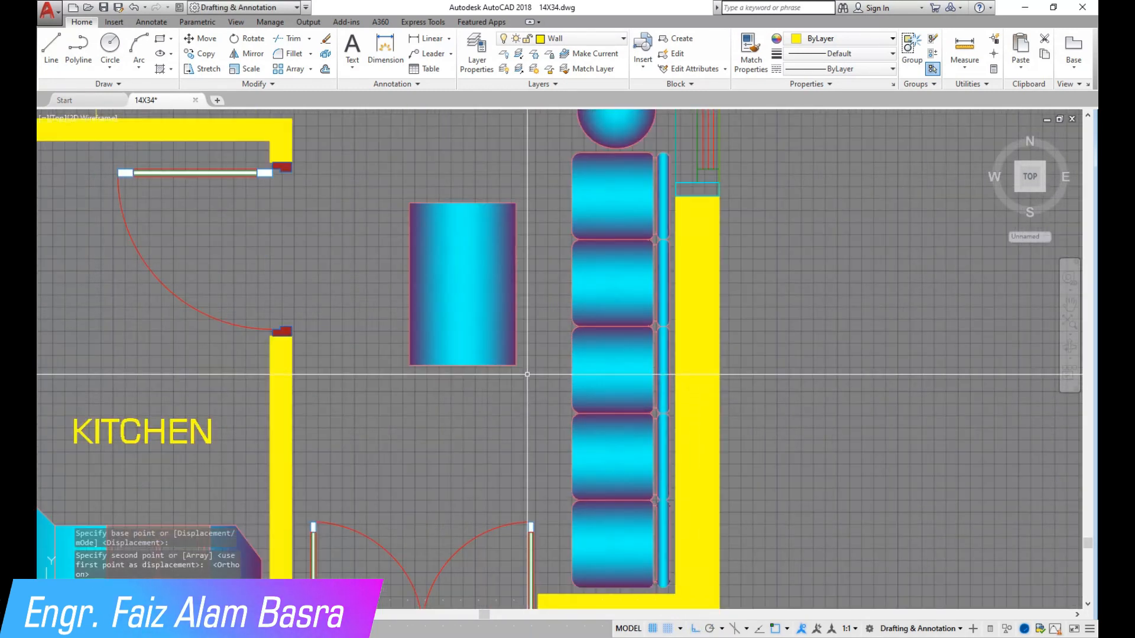
Step: Delete the last lounge sofa seat and its backrest next to the entrance wall
scroll(595, 384, "down", 2)
scroll(680, 485, "up", 4)
scroll(705, 521, "down", 2)
scroll(705, 522, "down", 2)
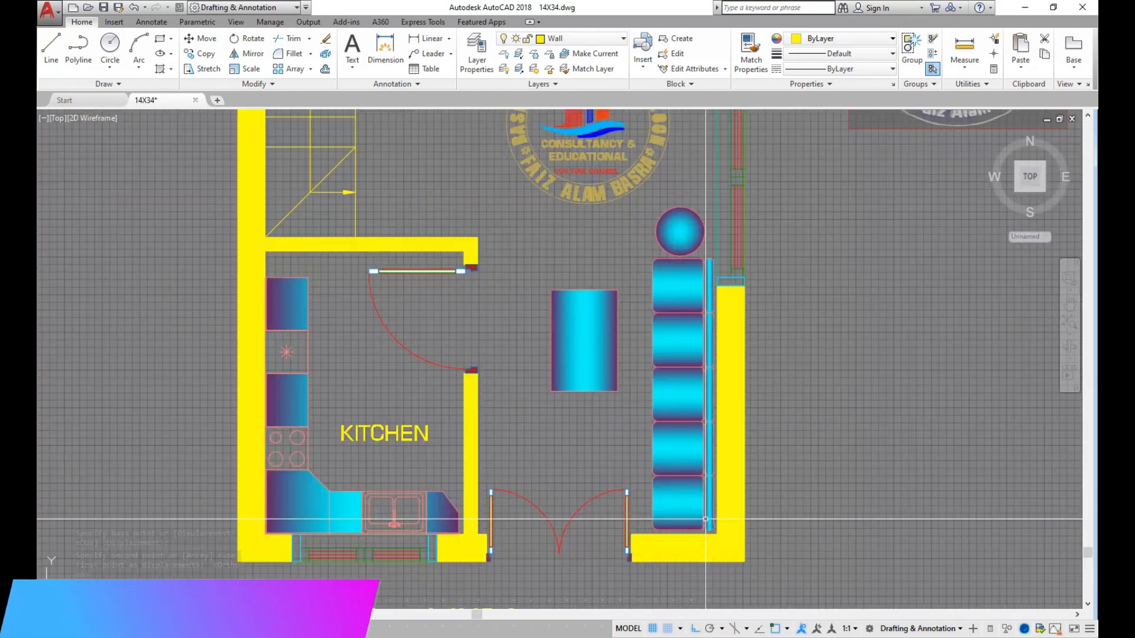
scroll(703, 544, "up", 5)
left_click(669, 560)
left_click(540, 461)
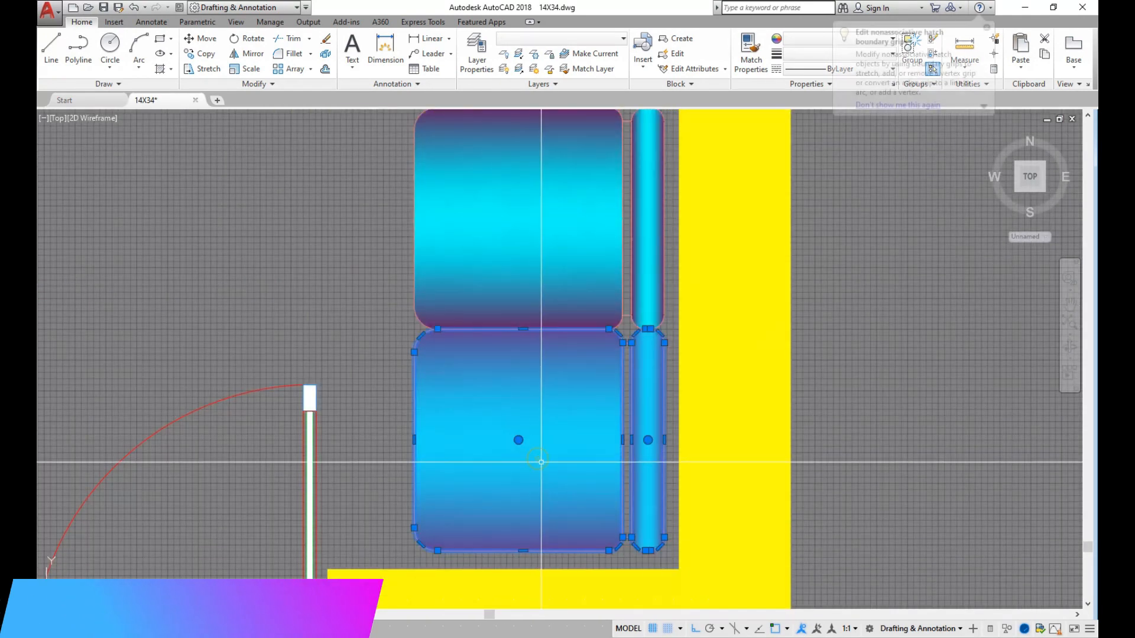
key("Delete")
scroll(566, 459, "down", 4)
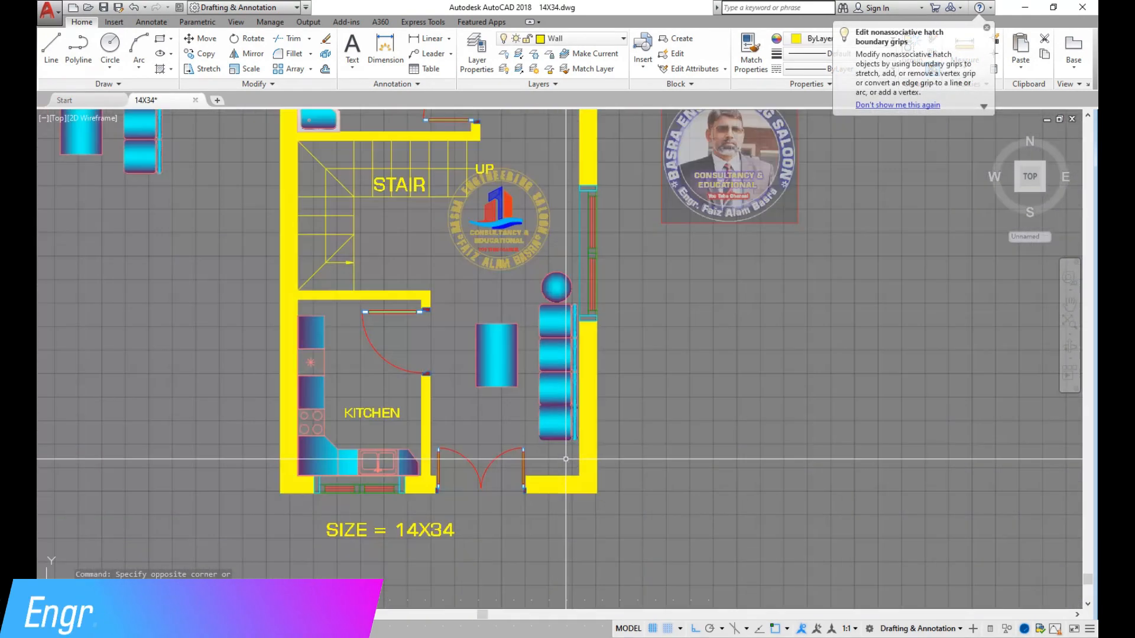
Step: Mirror the lounge's round side table about the middle of the sofa to its entrance end, keeping the source object
left_click(251, 54)
scroll(552, 266, "up", 6)
scroll(520, 234, "down", 5)
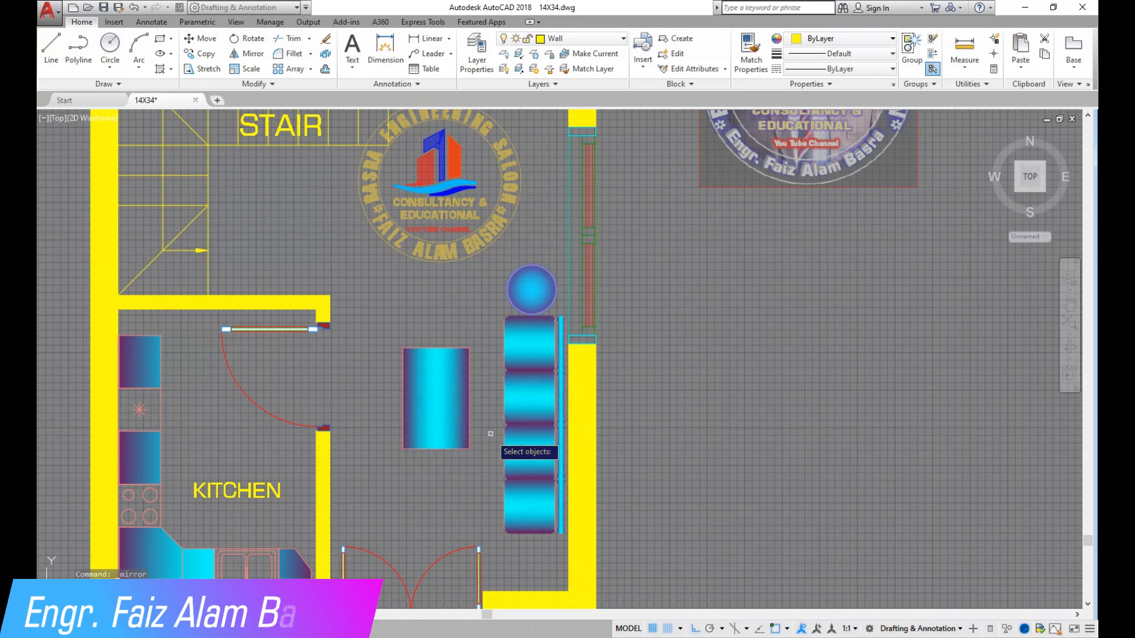
key("Return")
scroll(532, 433, "up", 4)
left_click(531, 412)
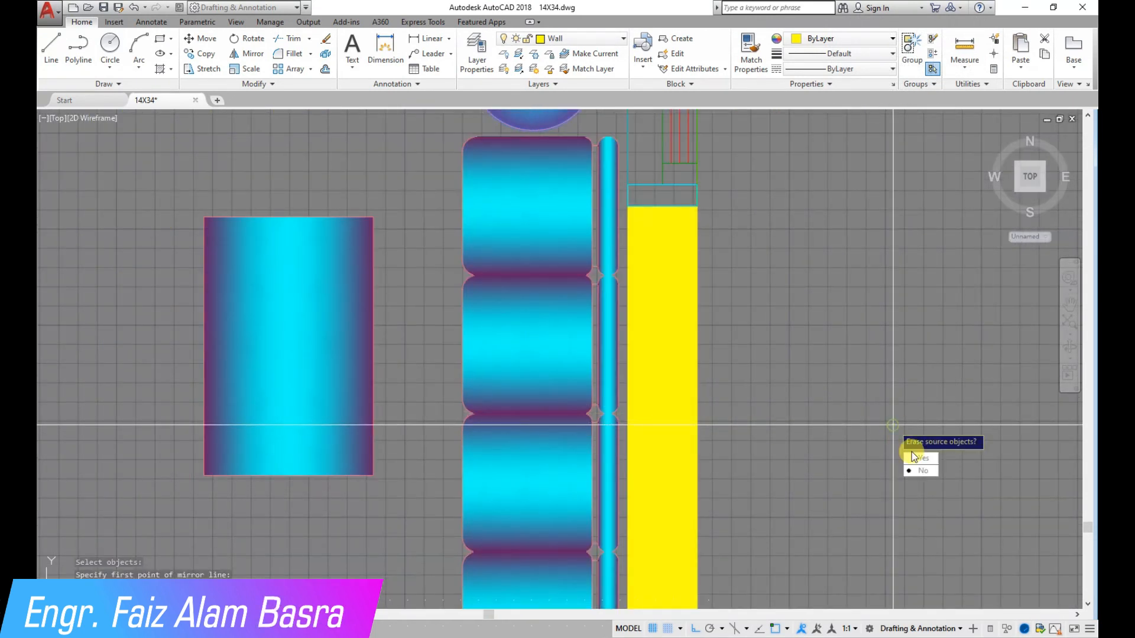
left_click(922, 471)
scroll(683, 268, "down", 4)
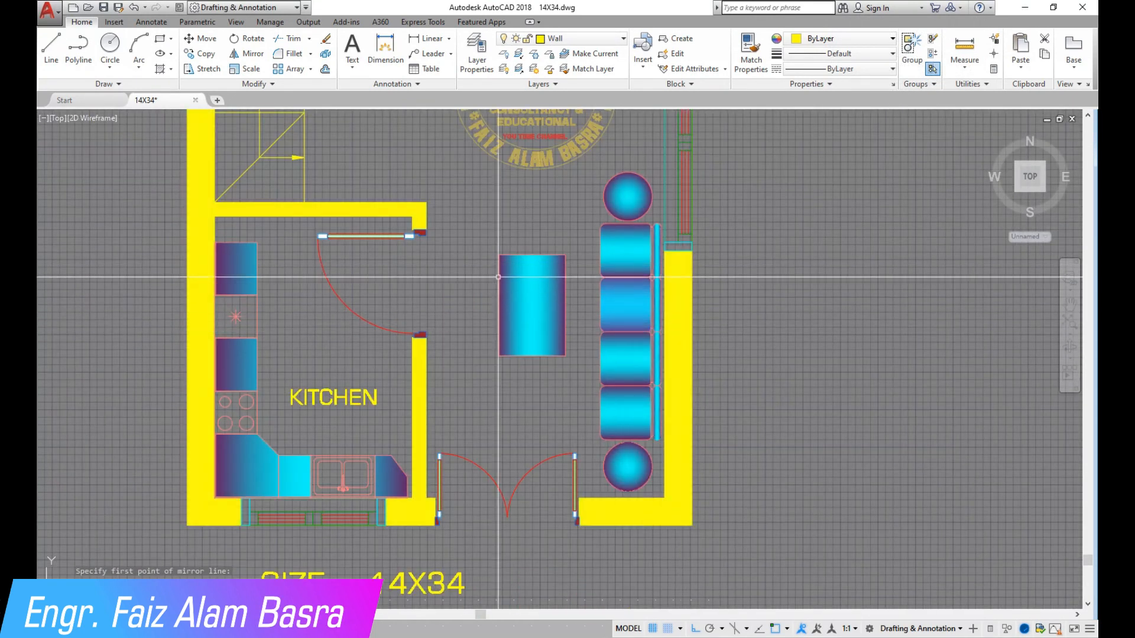
Step: Move the rectangular lounge table towards the middle of the sofa's length and closer to its seats
scroll(473, 254, "up", 3)
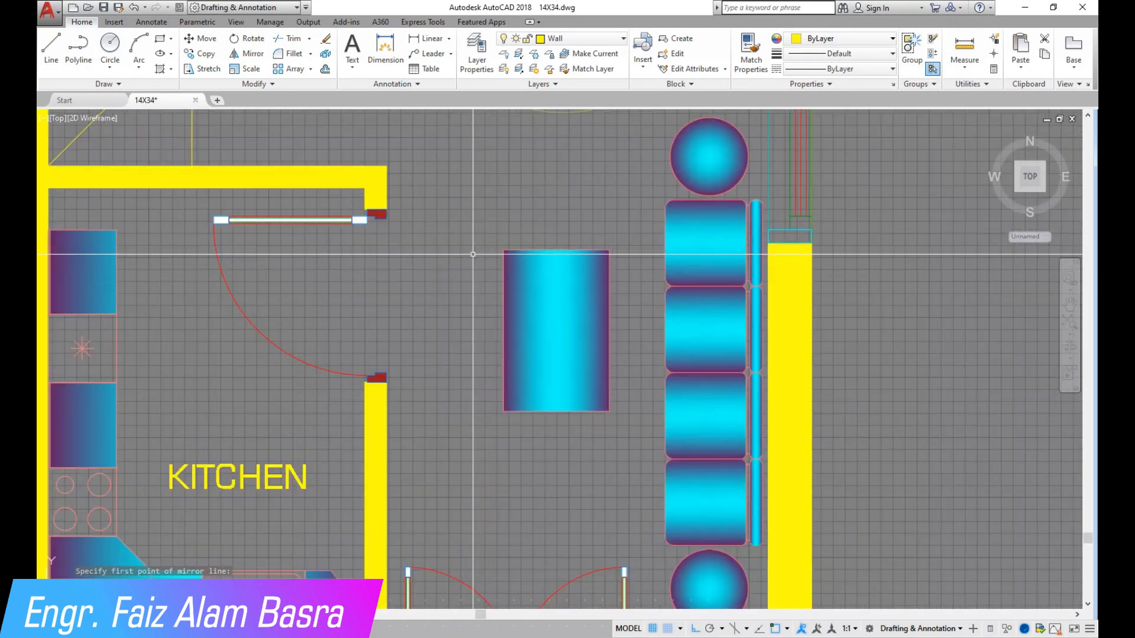
right_click(494, 332)
left_click(443, 309)
left_click(440, 326)
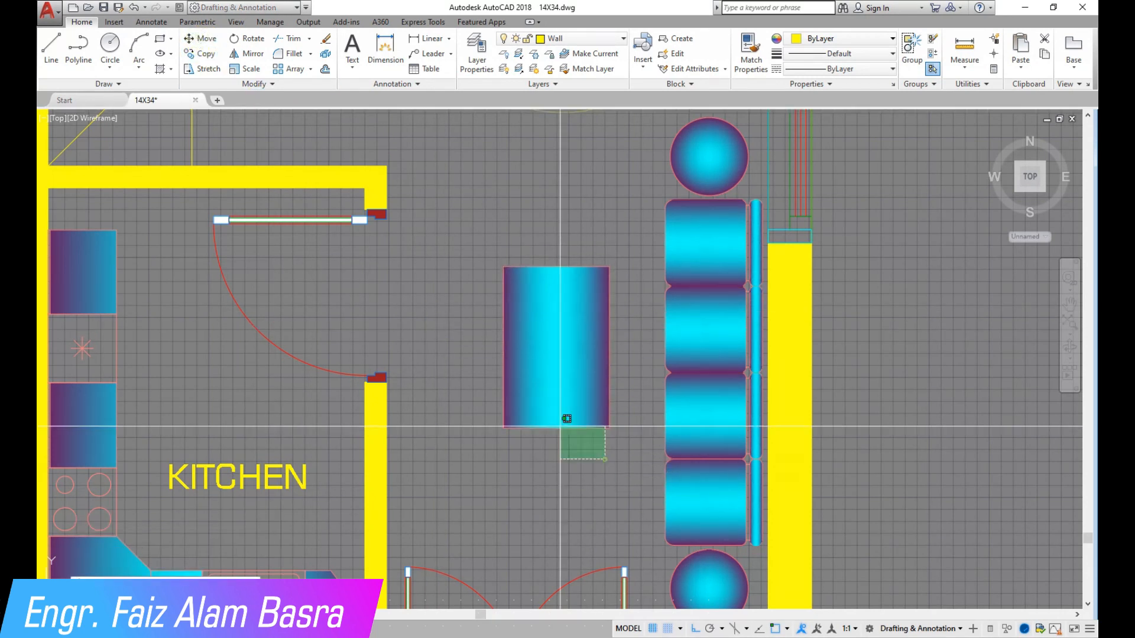
left_click(437, 400)
left_click(459, 399)
scroll(623, 415, "down", 3)
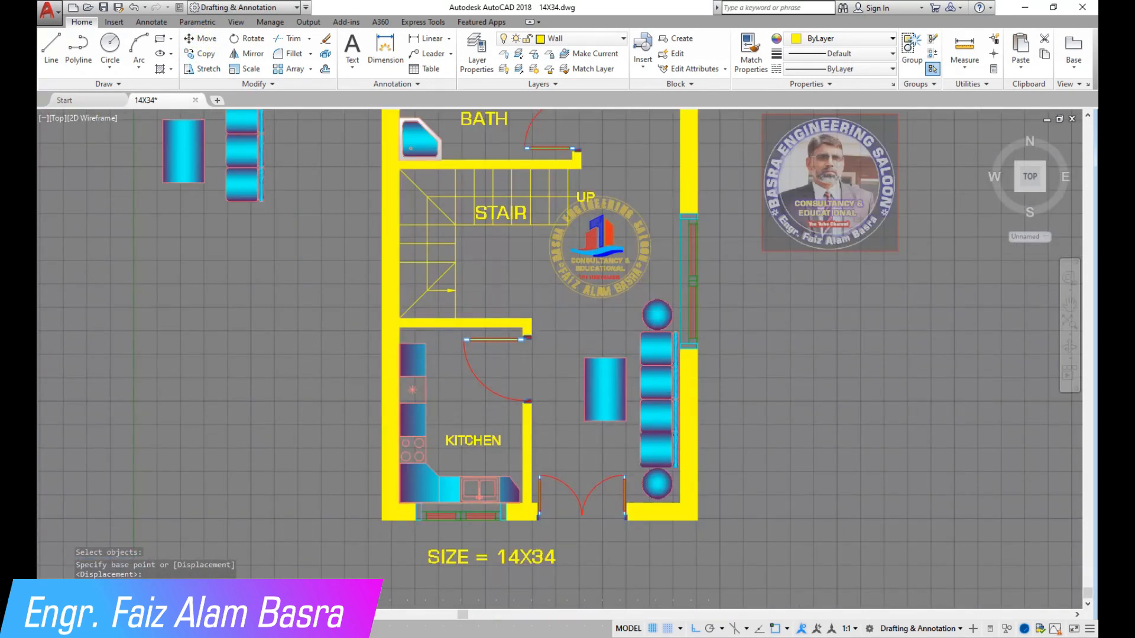
Step: Copy the six-chair oval dining set from the furniture block library to the open area outside the lounge's window wall
scroll(678, 362, "down", 5)
scroll(400, 426, "up", 8)
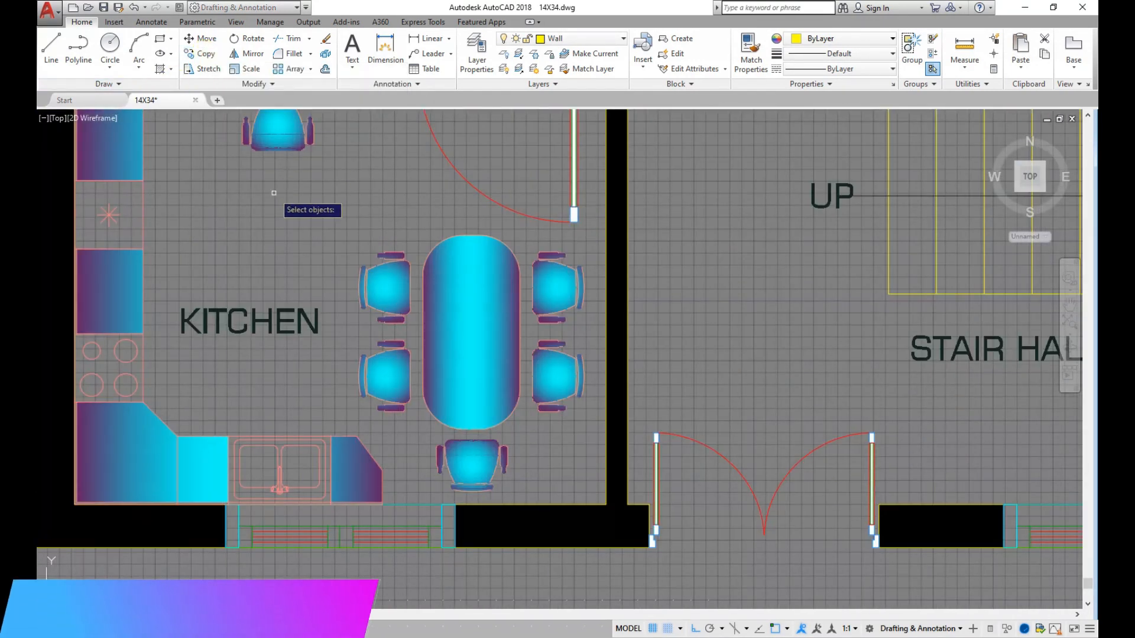
scroll(273, 193, "down", 6)
scroll(928, 213, "up", 7)
left_click(903, 264)
left_click(778, 145)
key("Return")
left_click(812, 176)
scroll(772, 271, "down", 4)
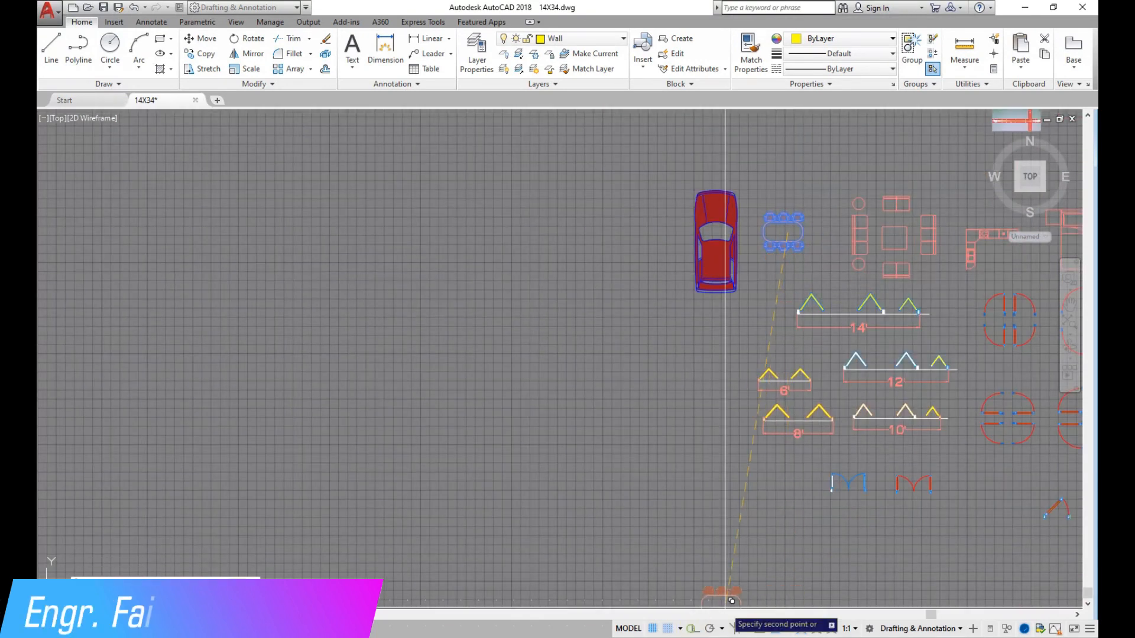
scroll(828, 444, "down", 5)
scroll(239, 438, "up", 8)
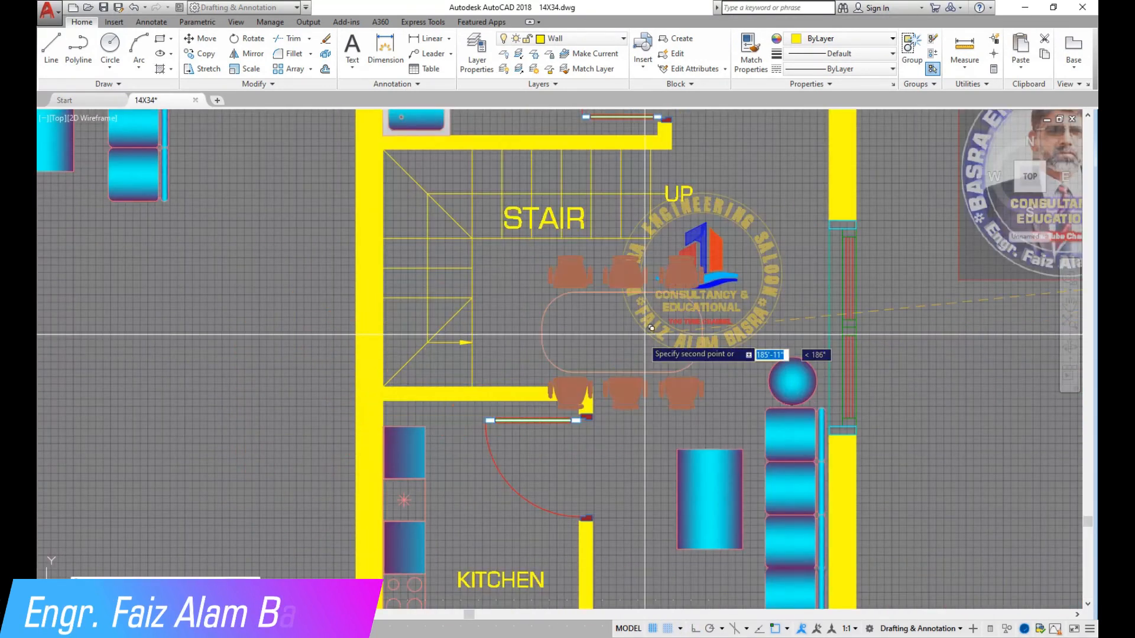
scroll(651, 327, "up", 2)
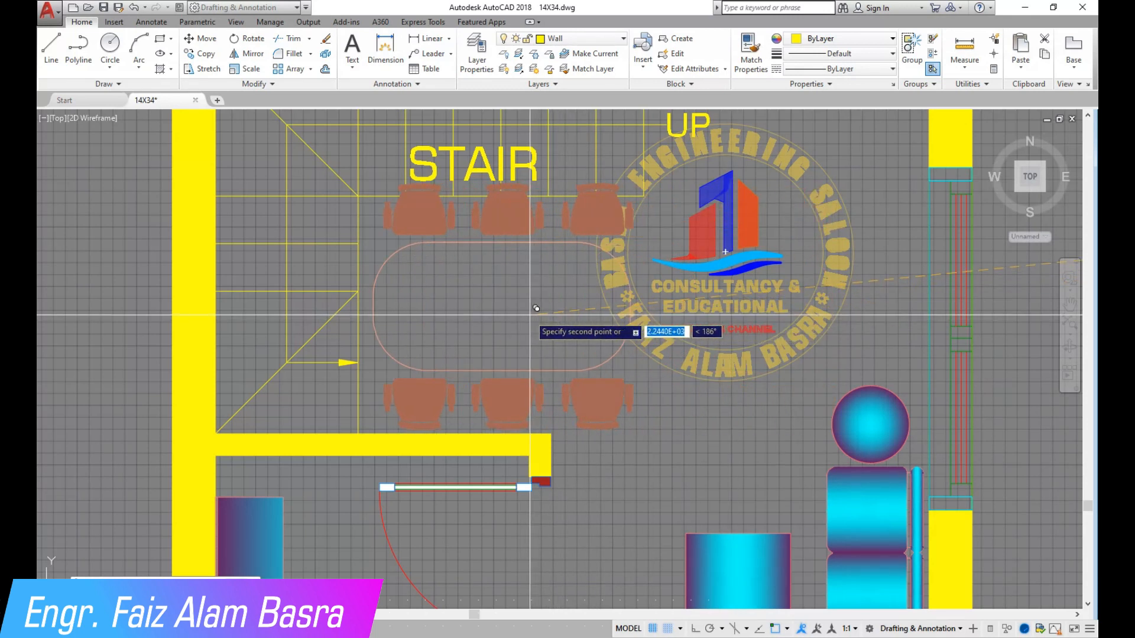
scroll(536, 308, "down", 4)
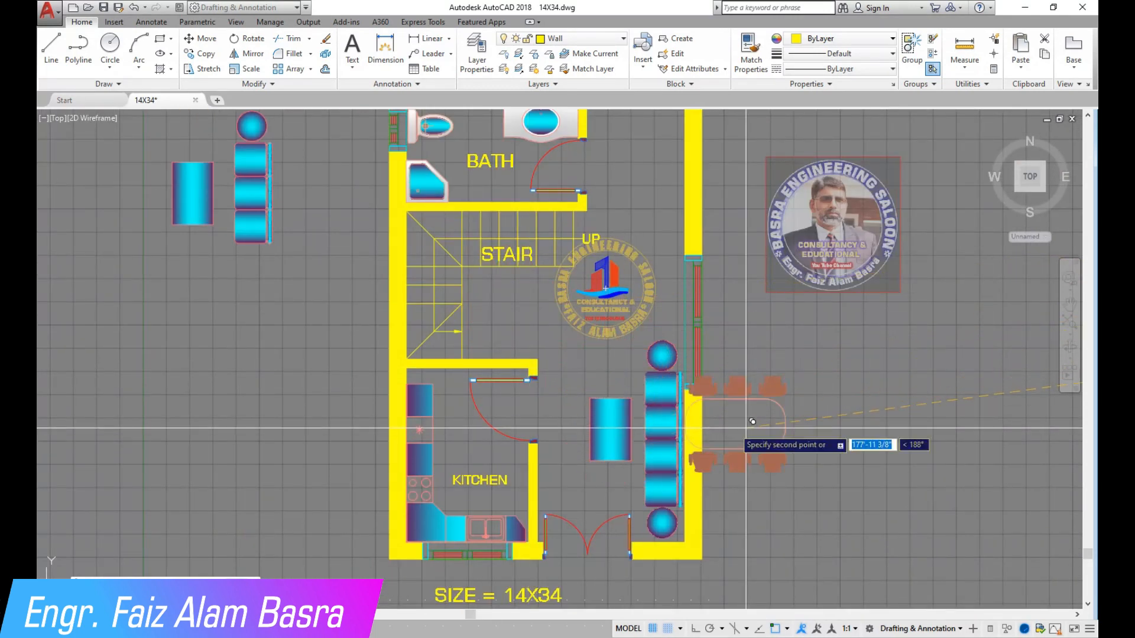
left_click(837, 450)
key("Escape")
Step: Rotate the copied dining set a quarter turn so its length runs parallel to the lounge sofa
scroll(819, 468, "up", 2)
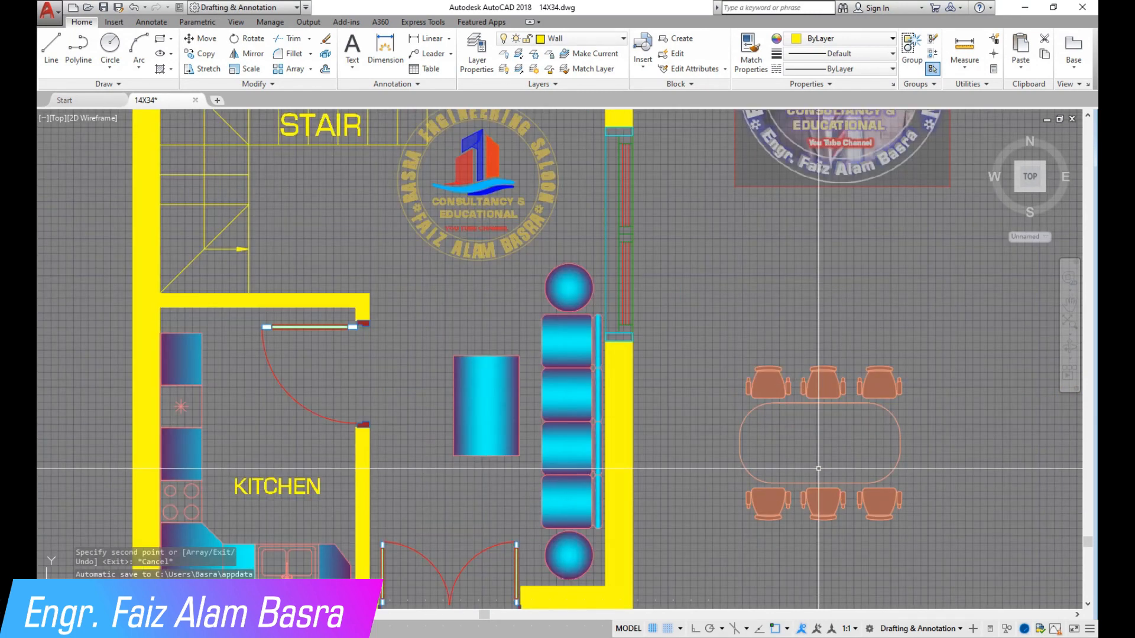
left_click(257, 44)
left_click(695, 633)
left_click(959, 553)
left_click(686, 271)
key("Return")
left_click(899, 444)
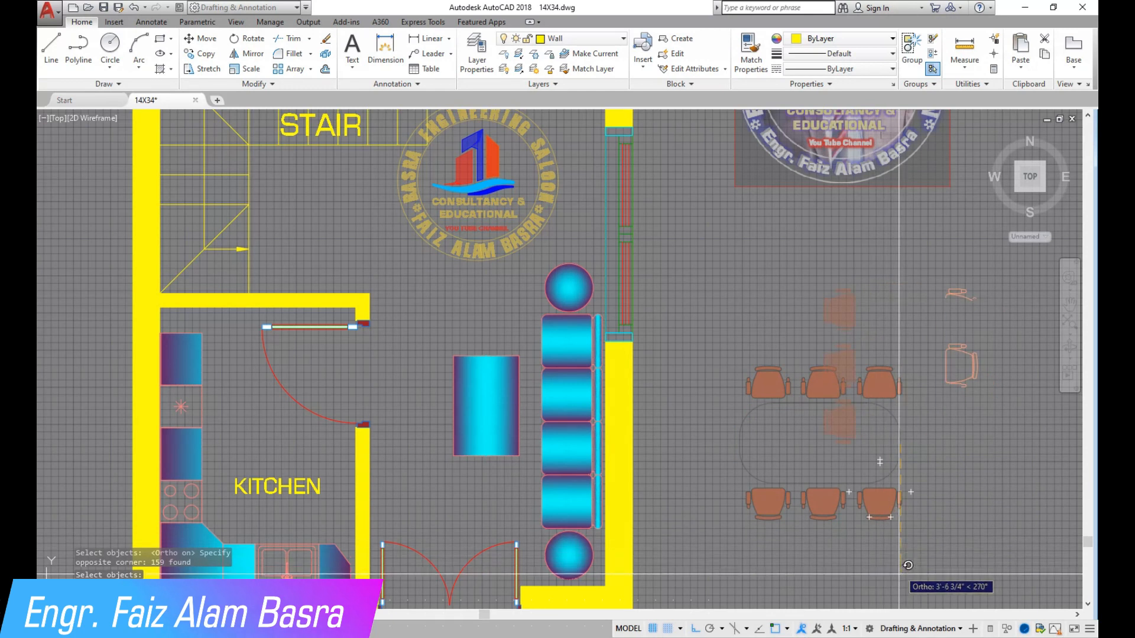
left_click(795, 596)
Step: Try to move the rotated dining set into the open space between the stair and the lounge sofa
scroll(671, 334, "down", 4)
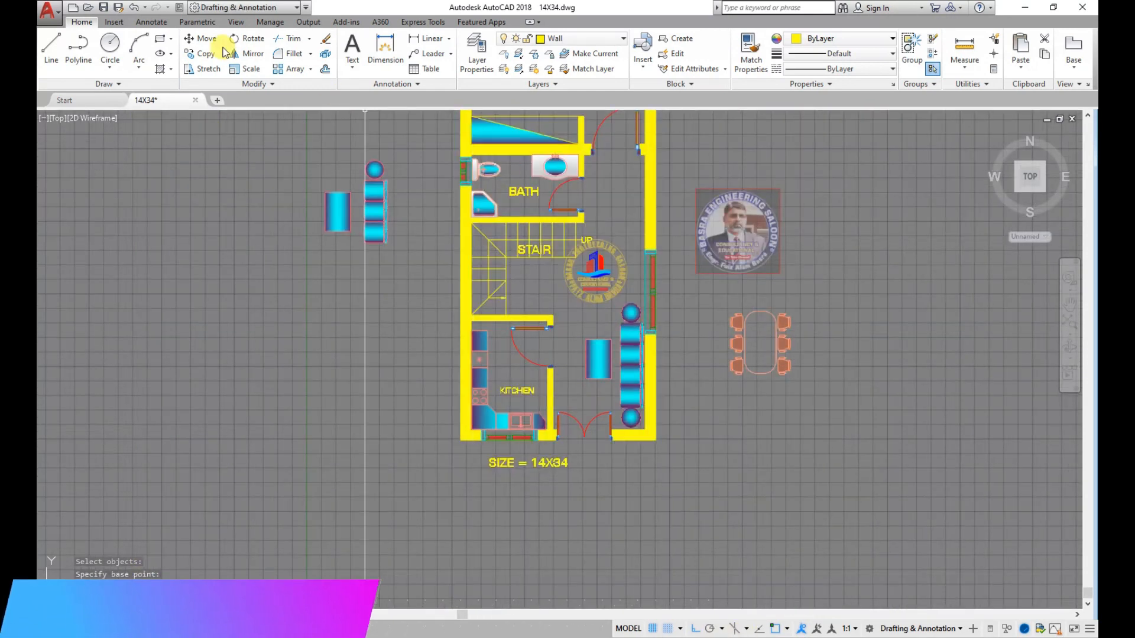
left_click(877, 429)
left_click(703, 294)
key("Return")
left_click(856, 344)
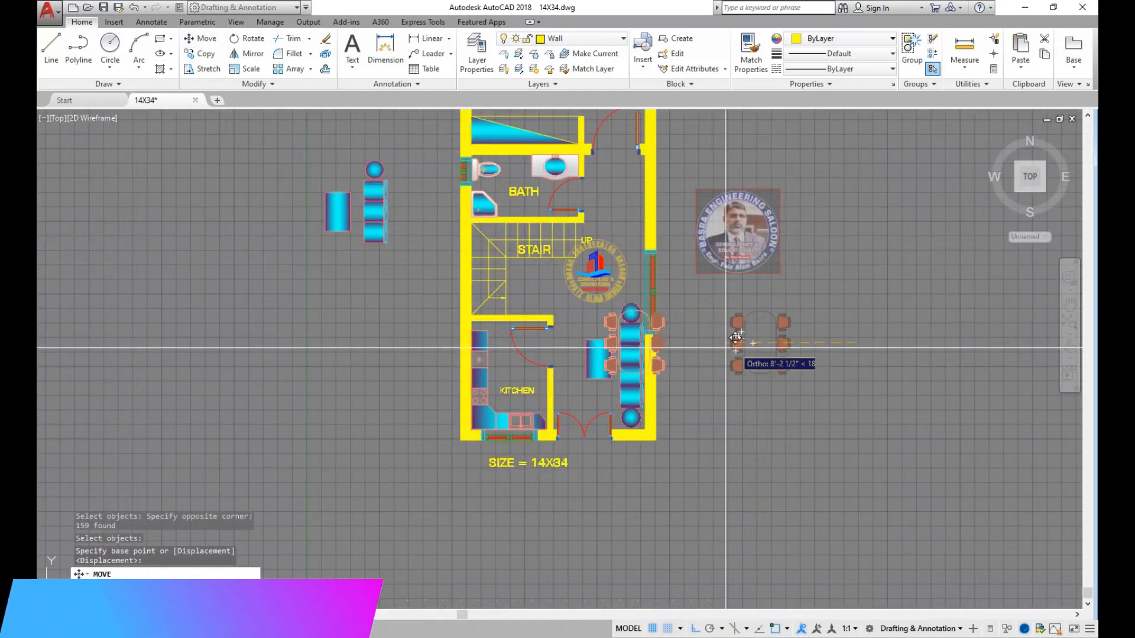
scroll(691, 356, "up", 2)
scroll(700, 345, "up", 2)
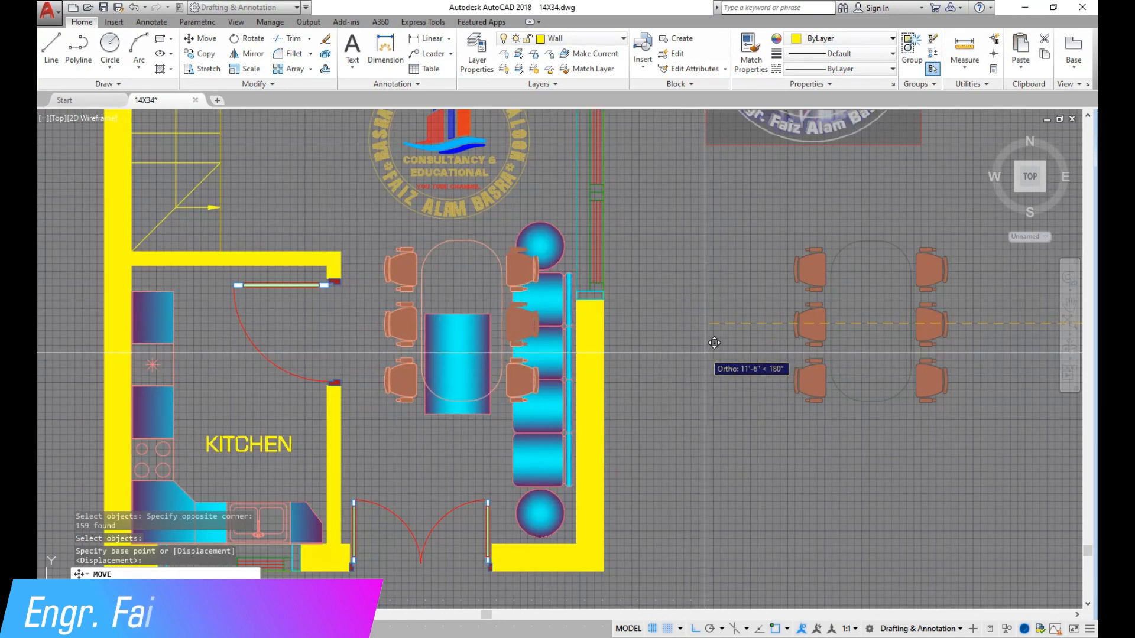
scroll(712, 339, "down", 2)
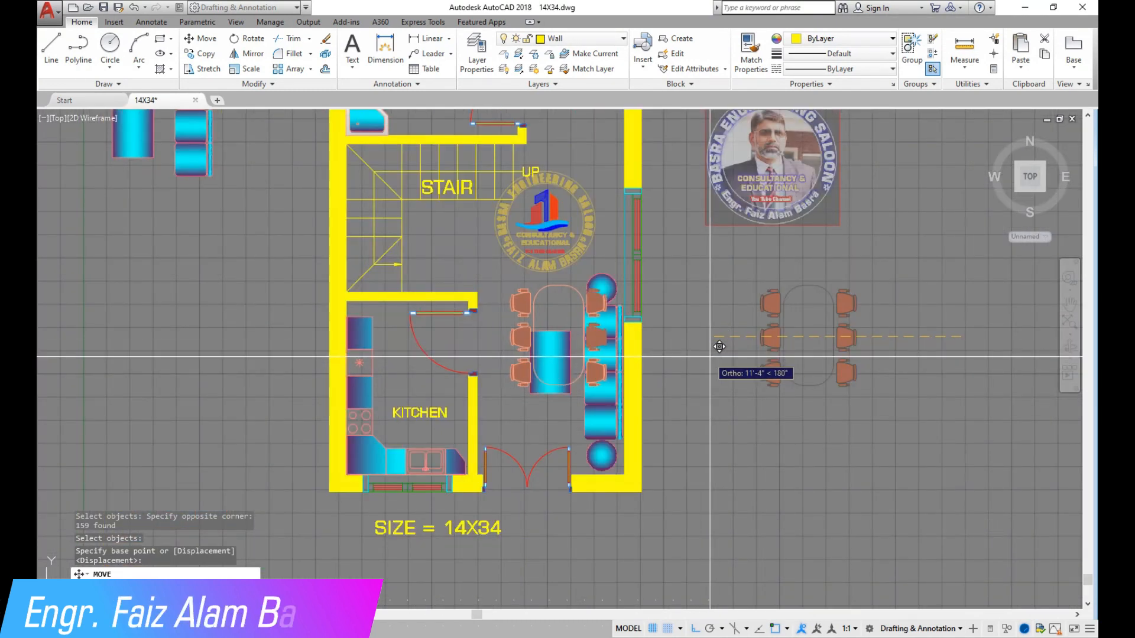
scroll(719, 347, "up", 2)
scroll(719, 362, "down", 2)
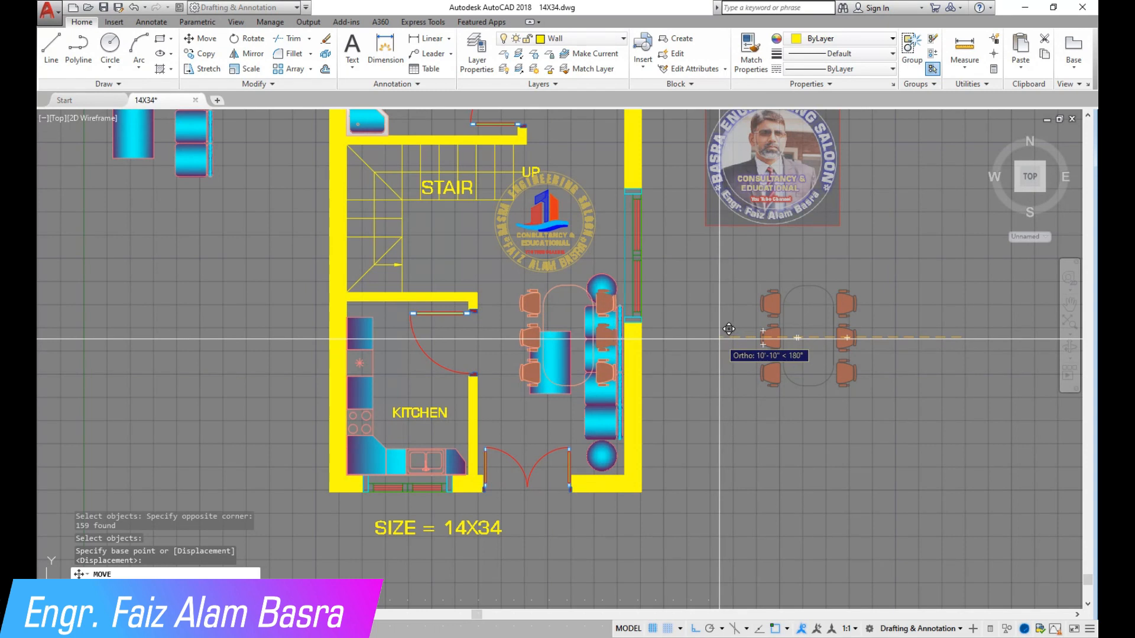
scroll(620, 225, "up", 3)
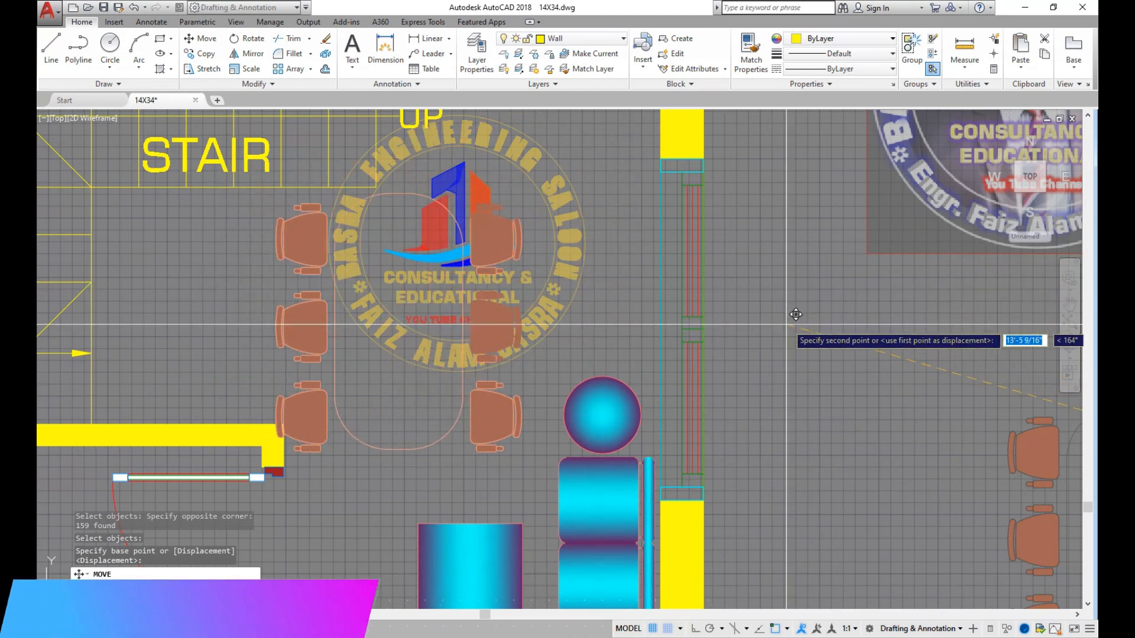
scroll(796, 314, "down", 4)
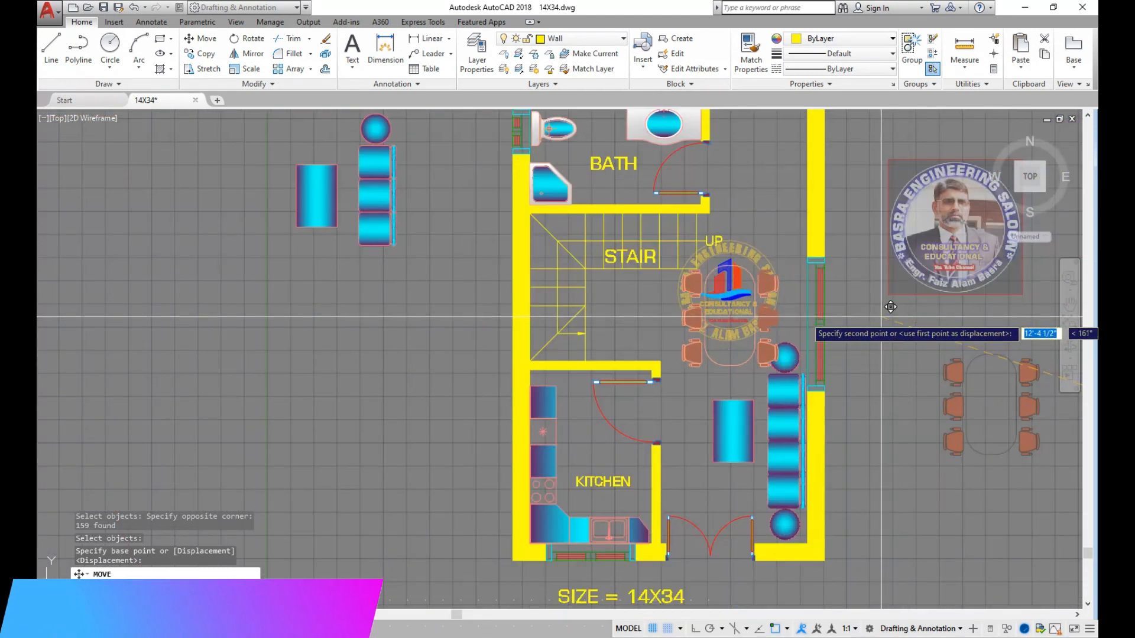
Step: Undo the move and the rotation of the dining set
left_click(135, 8)
left_click(134, 8)
left_click(132, 8)
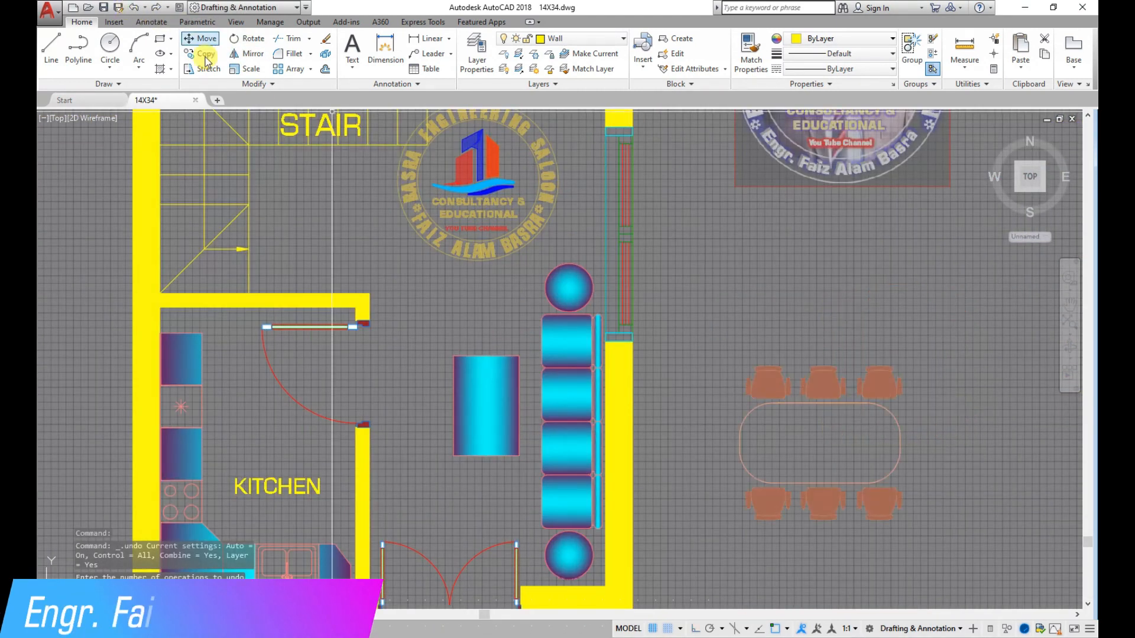
Step: Move the unrotated dining set into the plan, beside the stair and just above the kitchen wall
left_click(208, 44)
left_click(967, 552)
left_click(704, 325)
key("Return")
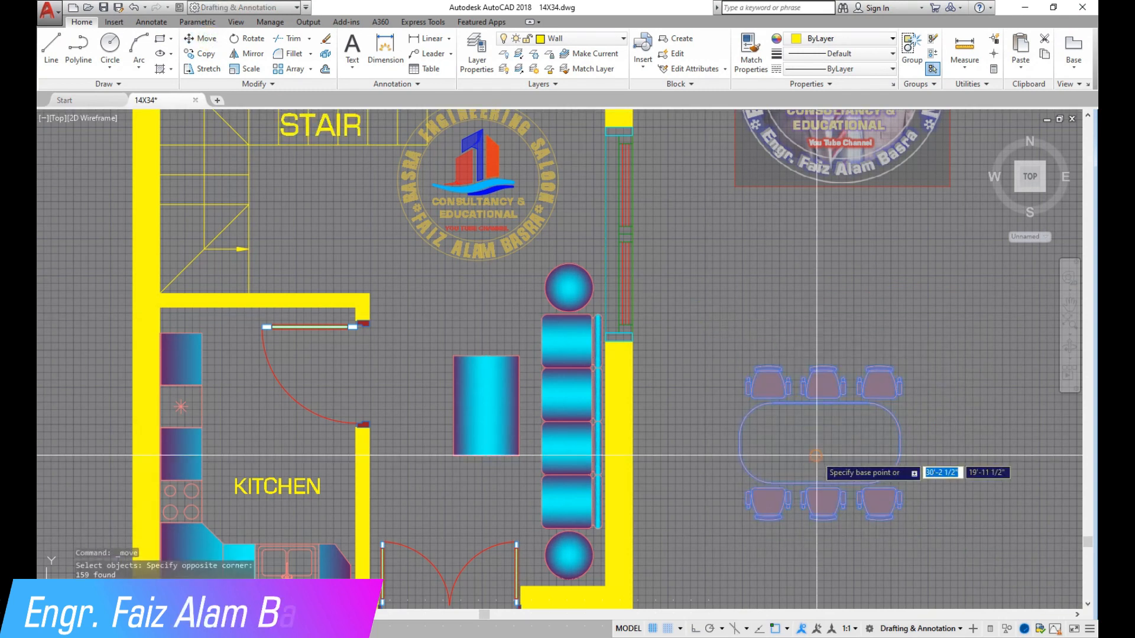
left_click(818, 455)
scroll(440, 246, "down", 2)
scroll(413, 283, "up", 4)
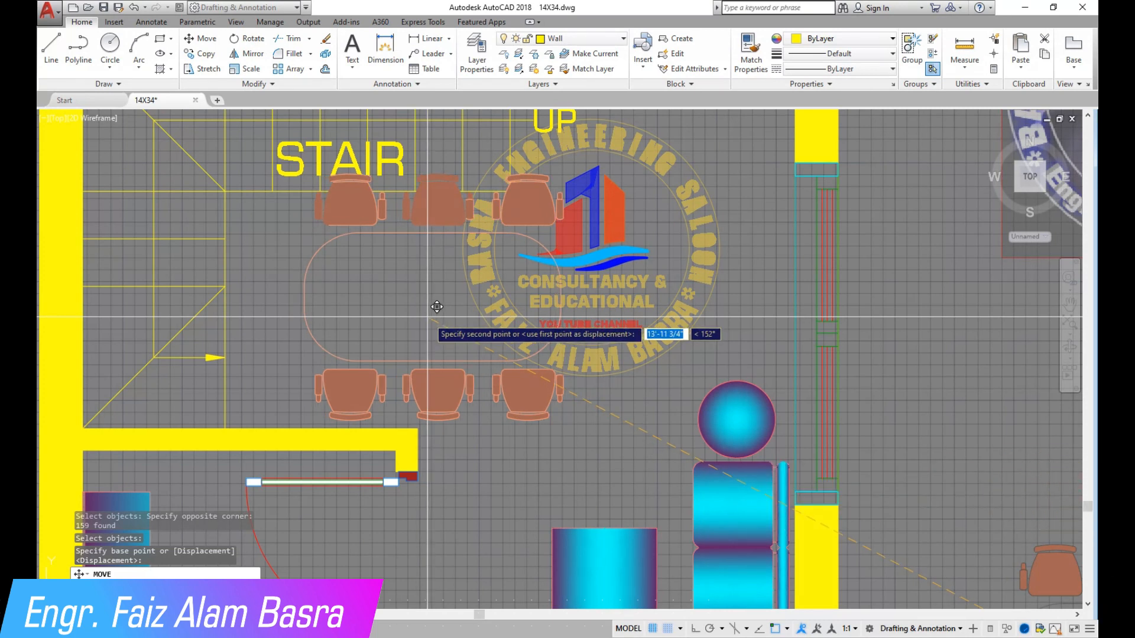
left_click(437, 309)
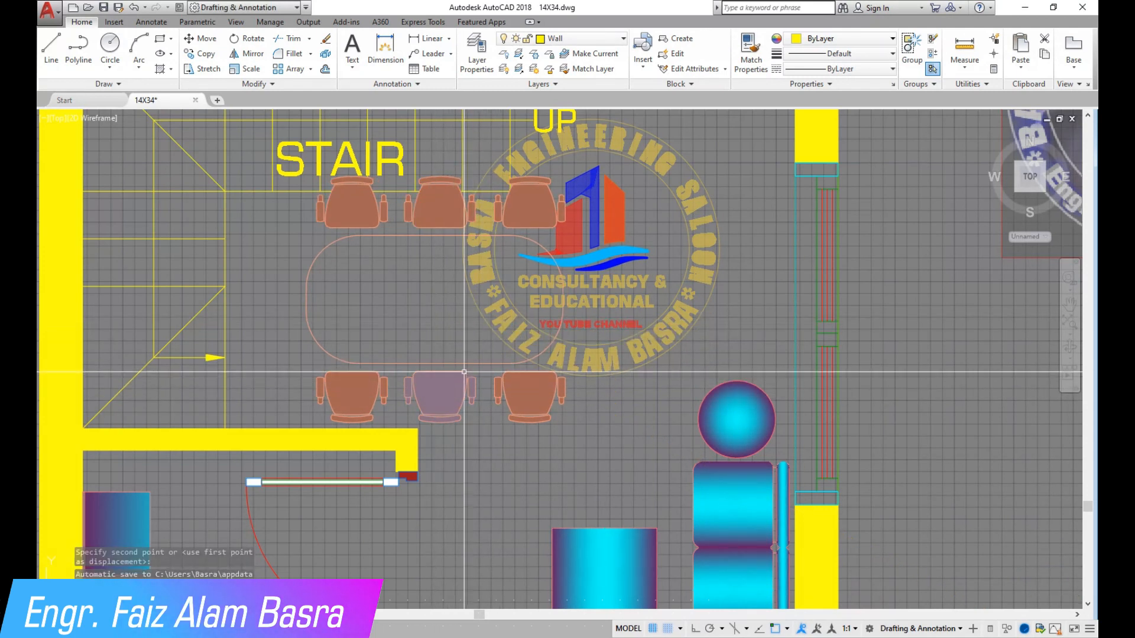
Step: Copy two blue side chairs from the kitchen dining table in the reference ground floor plan to the open area outside the stair wall
scroll(453, 381, "down", 4)
scroll(438, 223, "up", 5)
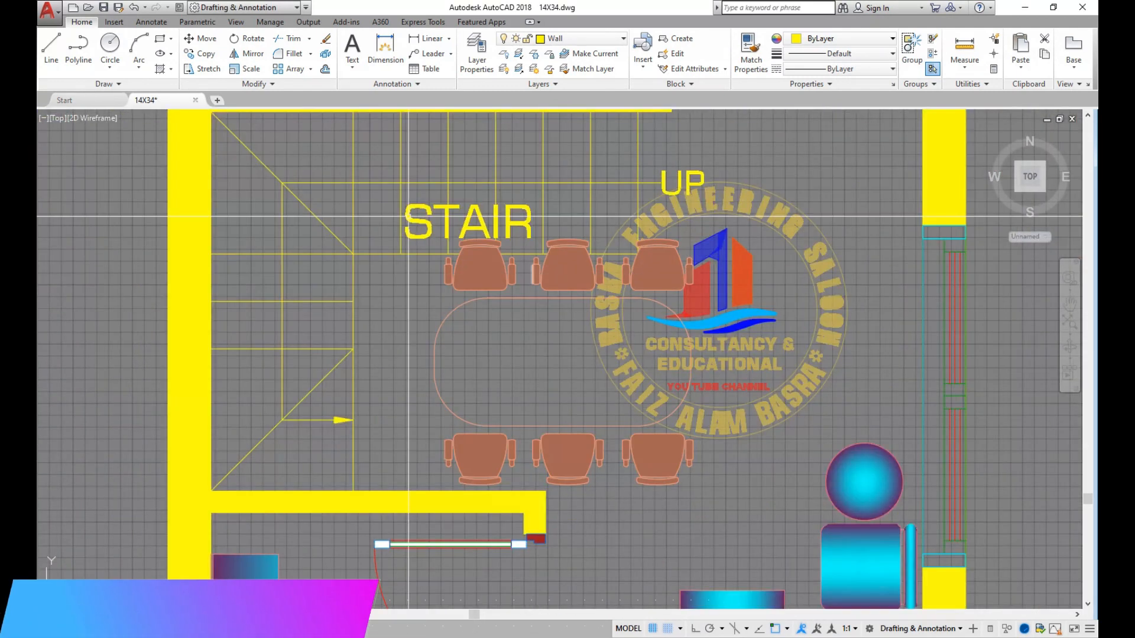
scroll(484, 264, "down", 15)
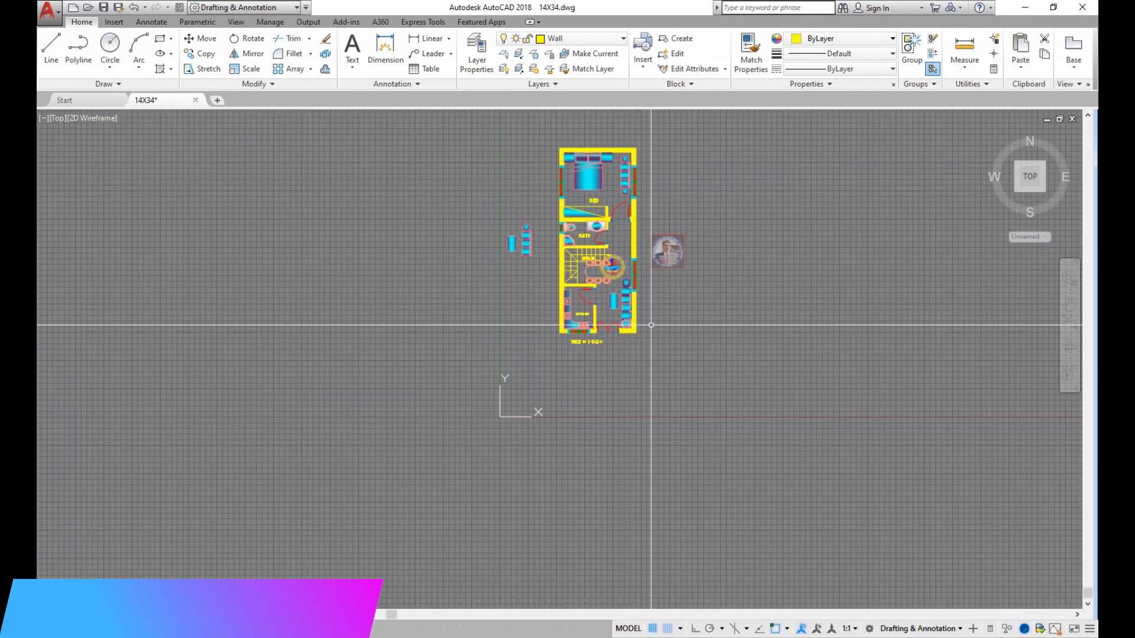
scroll(372, 313, "up", 12)
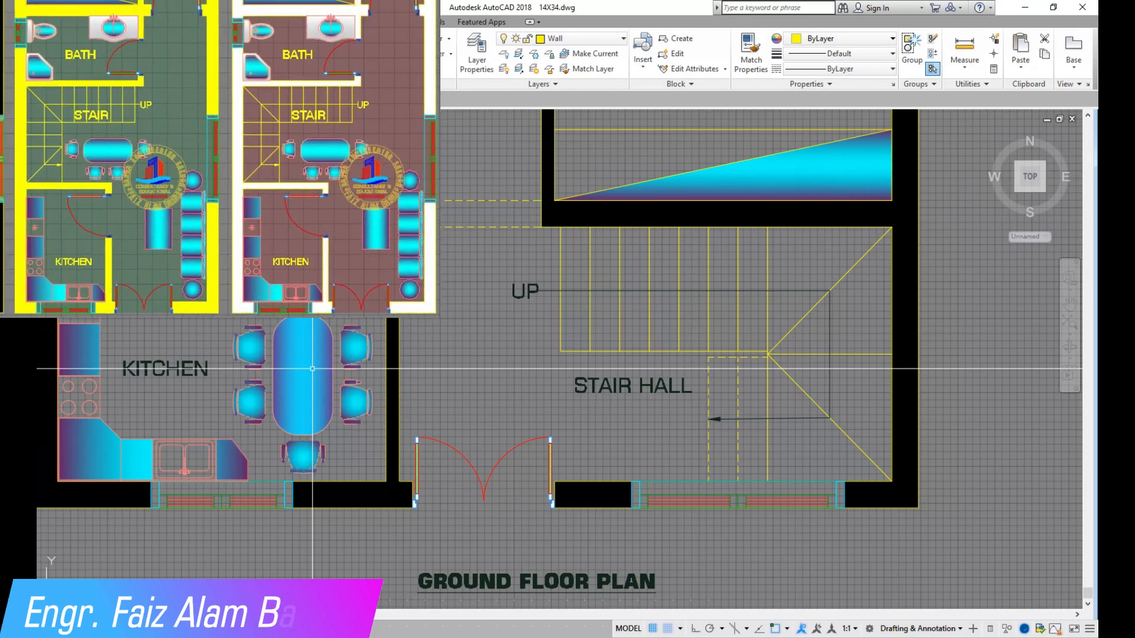
scroll(312, 368, "down", 10)
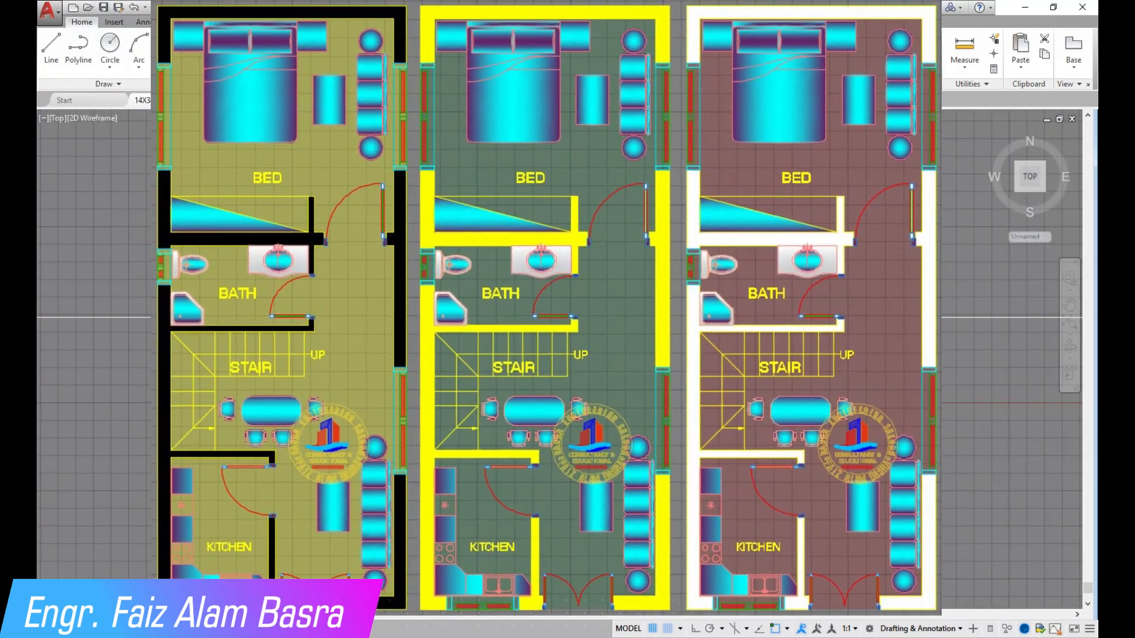
scroll(827, 316, "up", 5)
left_click(204, 55)
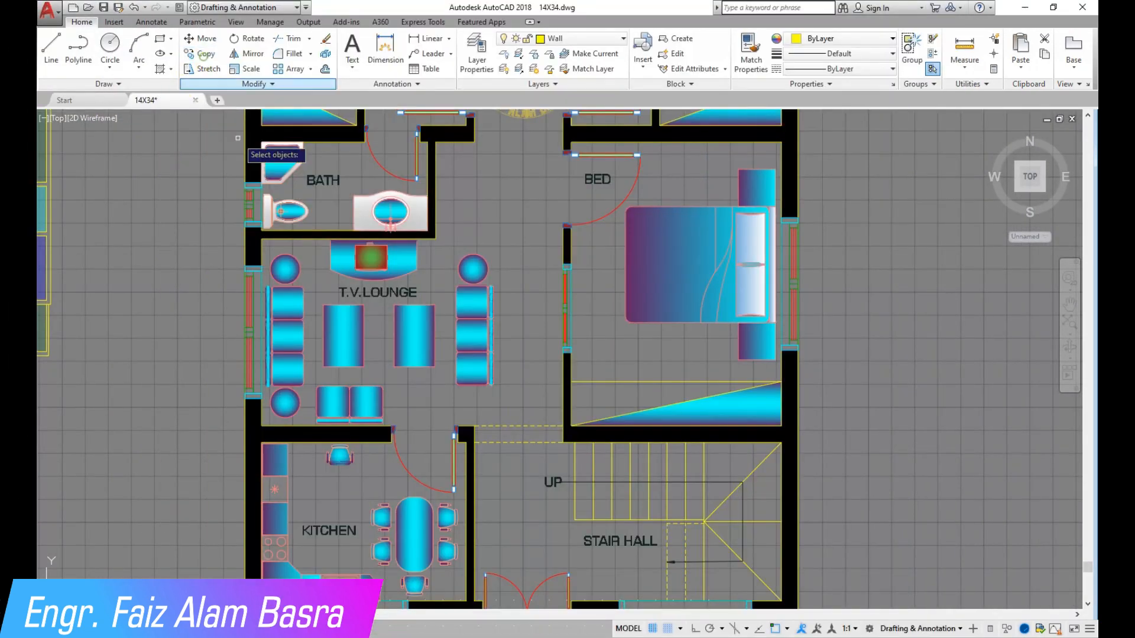
scroll(396, 485, "up", 2)
scroll(392, 317, "down", 3)
scroll(402, 448, "up", 6)
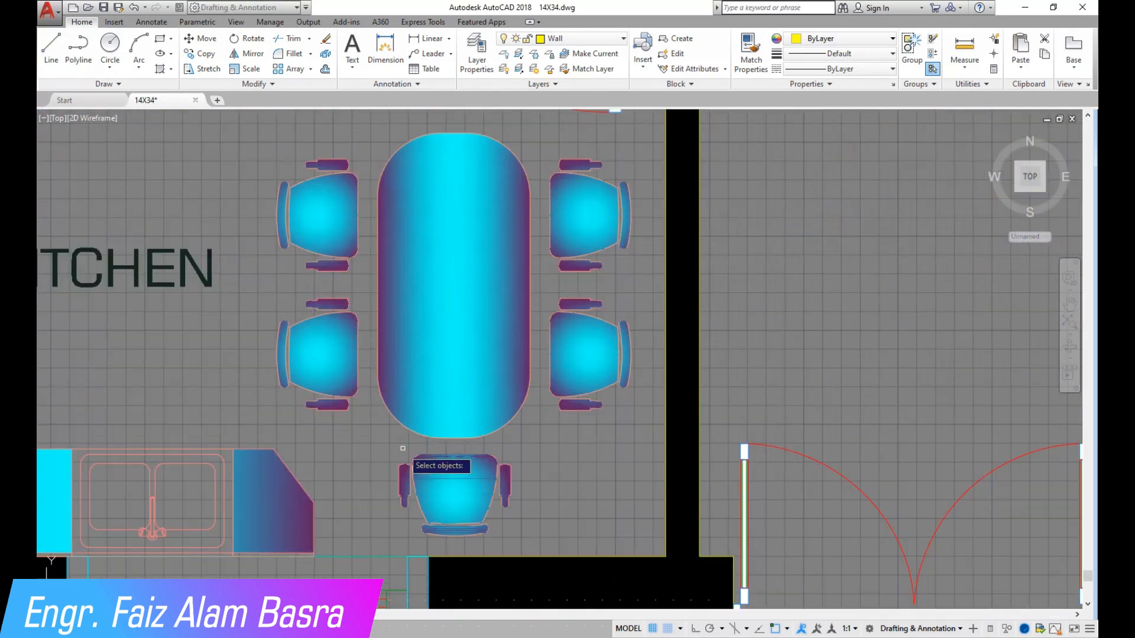
left_click(257, 137)
key("Return")
left_click(277, 272)
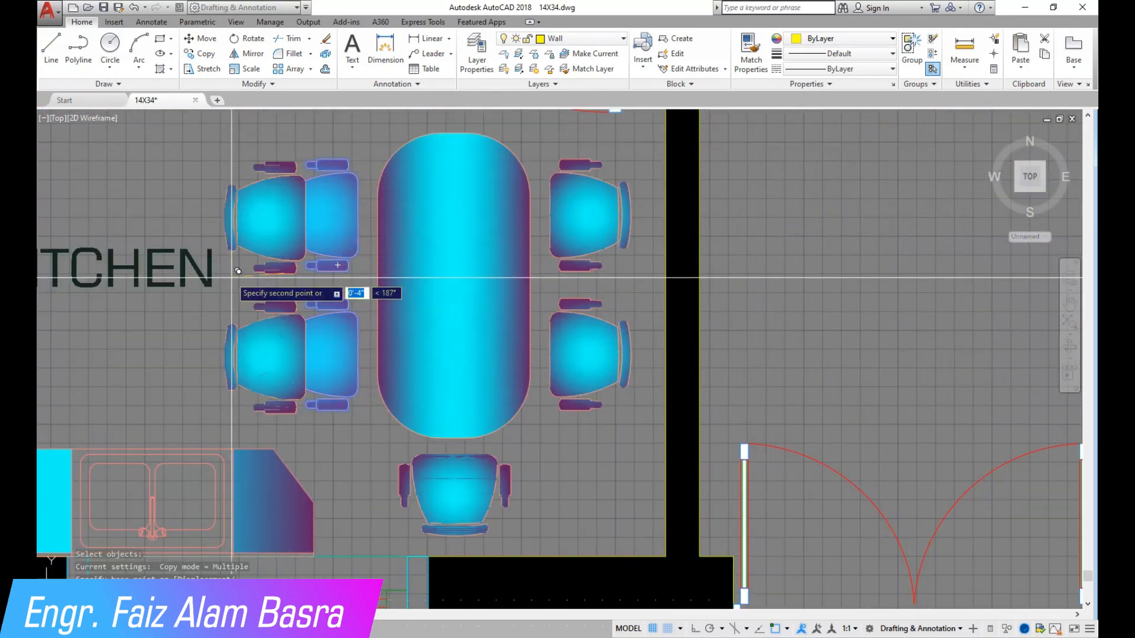
scroll(149, 280, "down", 6)
scroll(119, 276, "down", 3)
scroll(689, 274, "up", 8)
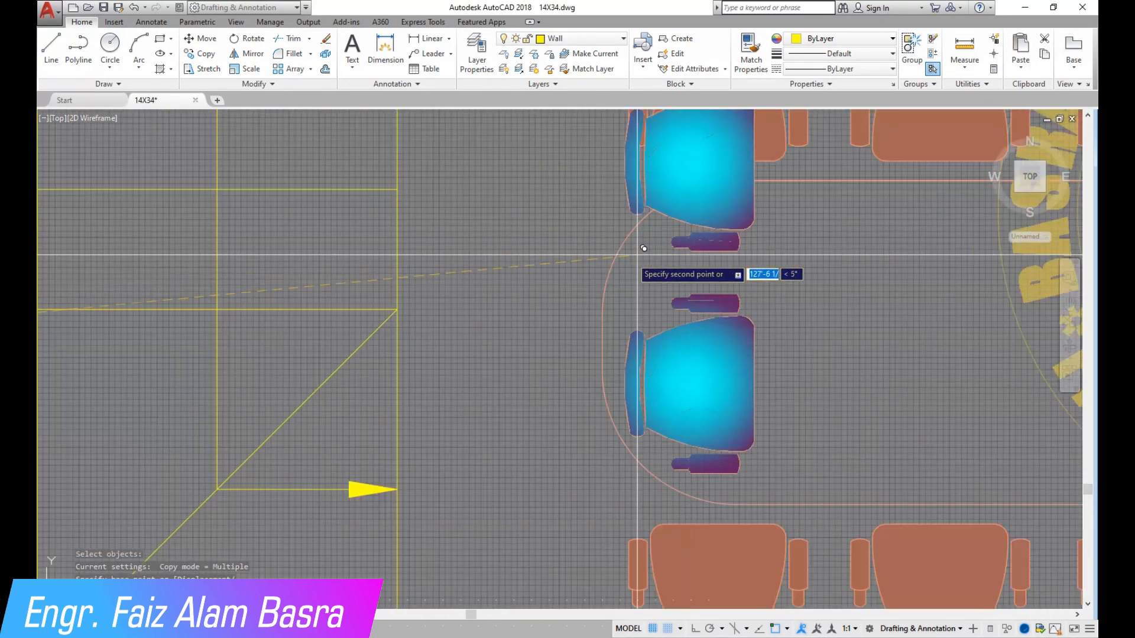
scroll(467, 279, "down", 5)
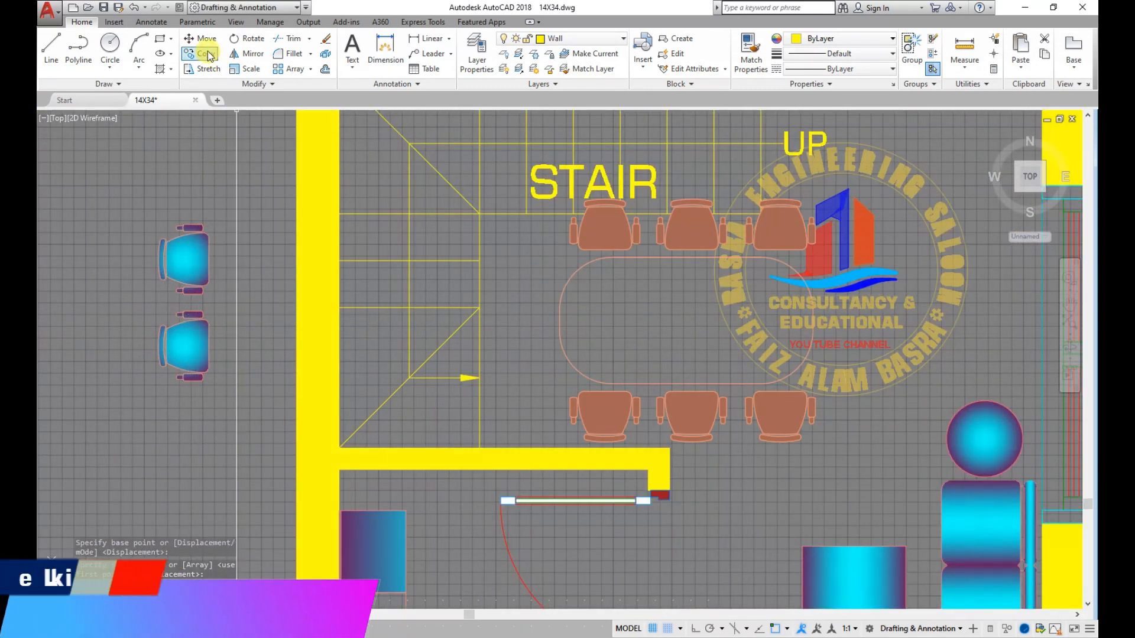
Step: Move one of the copied blue chairs to the stair-side end of the dining table
left_click(224, 298)
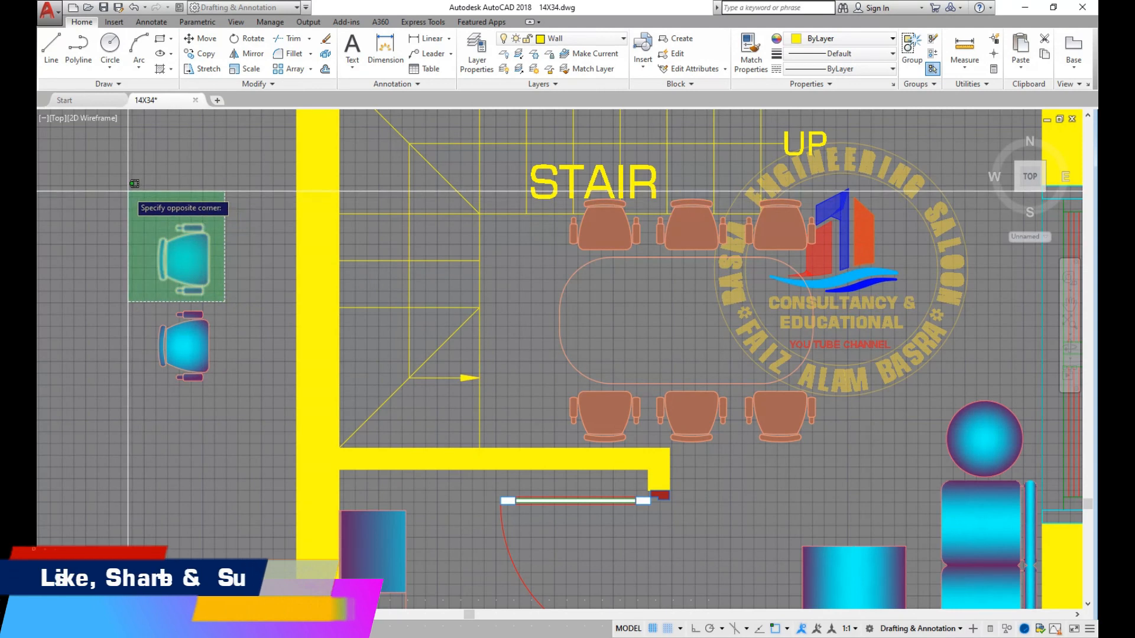
left_click(132, 182)
key("Return")
left_click(132, 258)
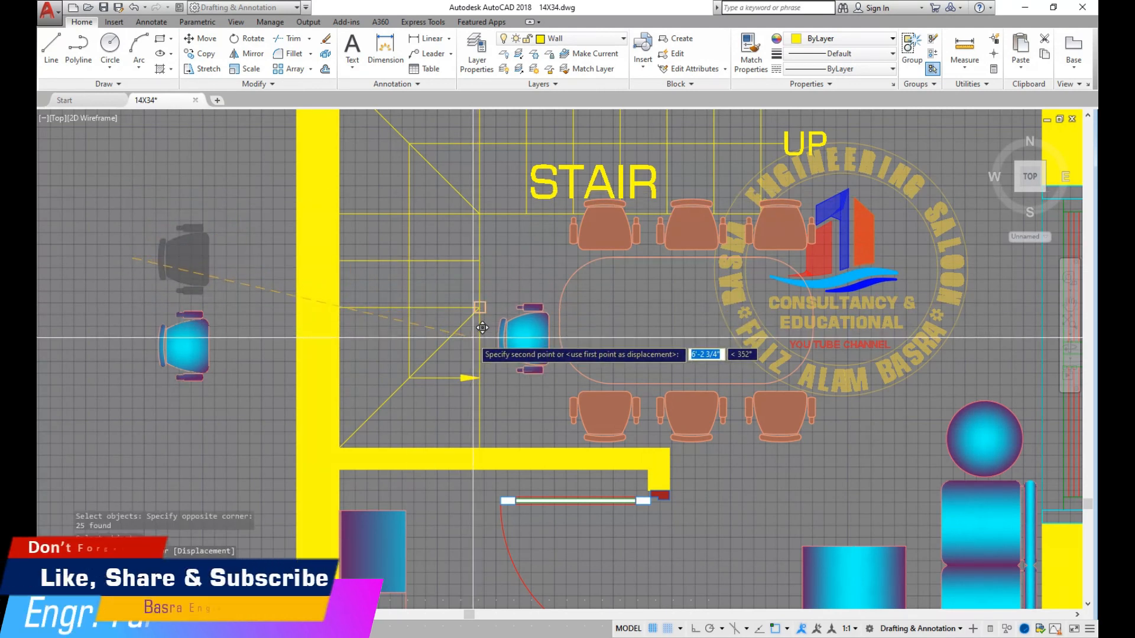
left_click(490, 298)
Step: Shift the blue end chair slightly away from the dining table and centre it on the table's width
scroll(580, 301, "up", 2)
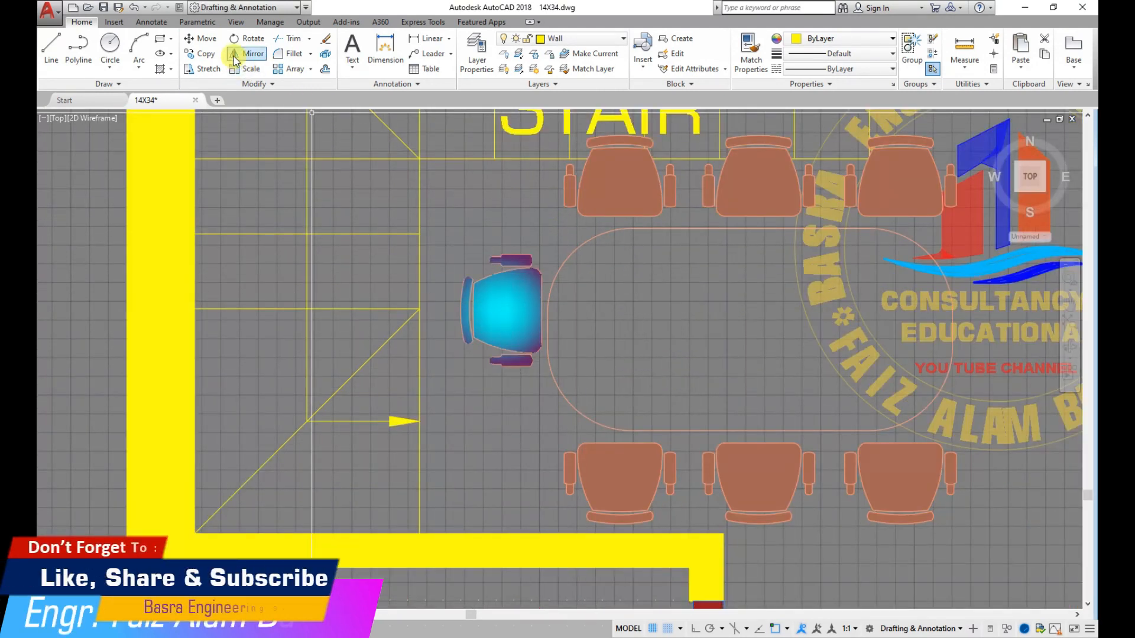
left_click(487, 239)
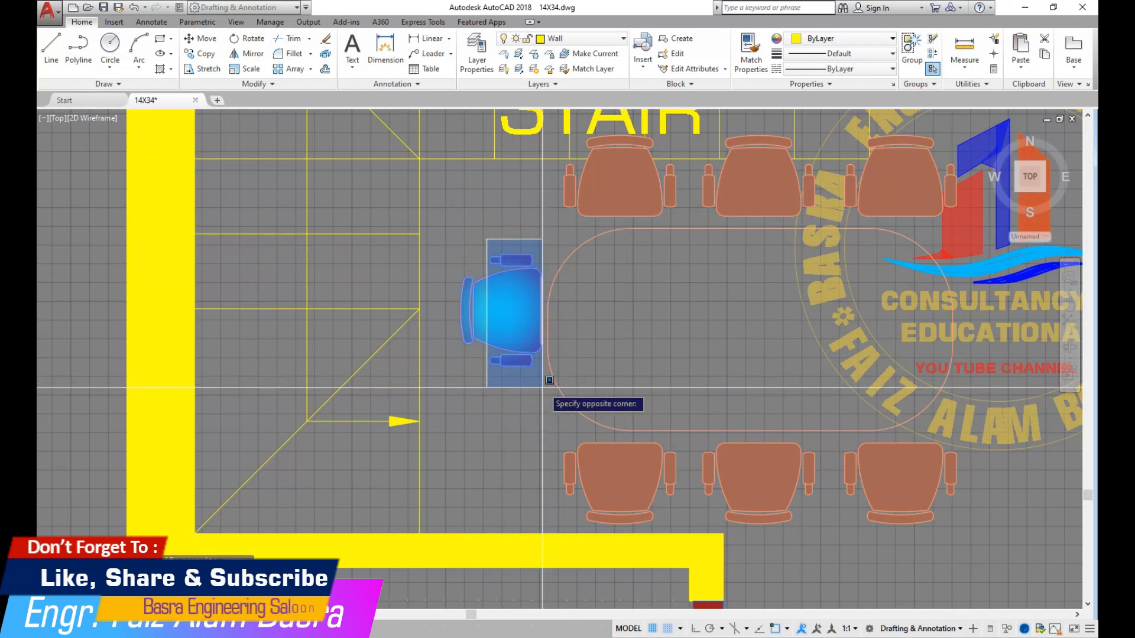
left_click(542, 391)
left_click(711, 294)
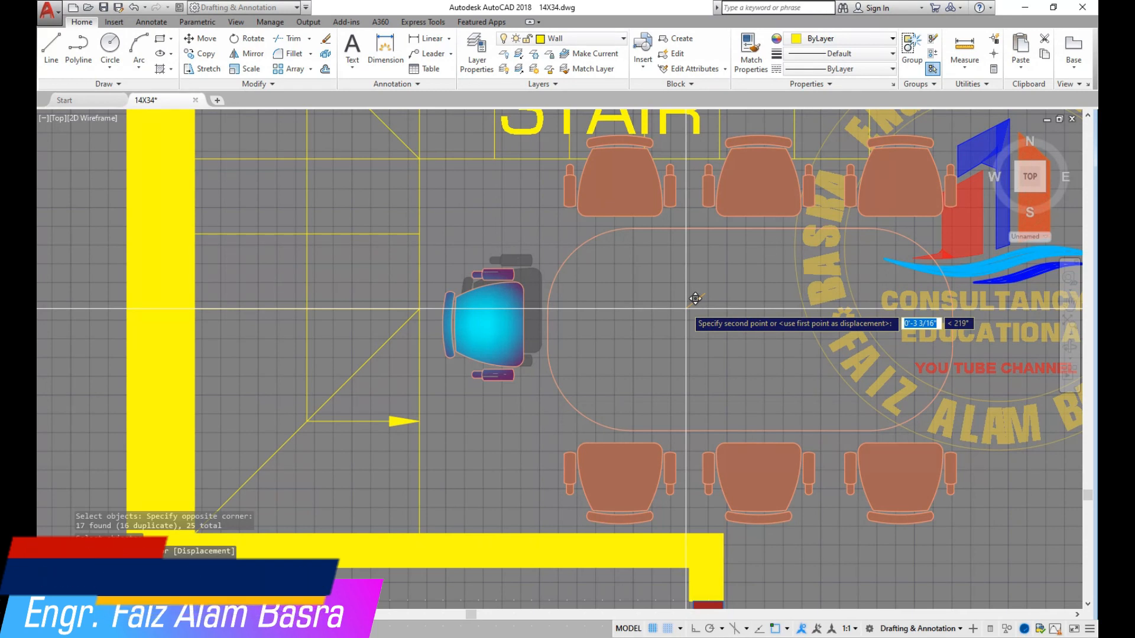
left_click(695, 299)
scroll(620, 272, "down", 5)
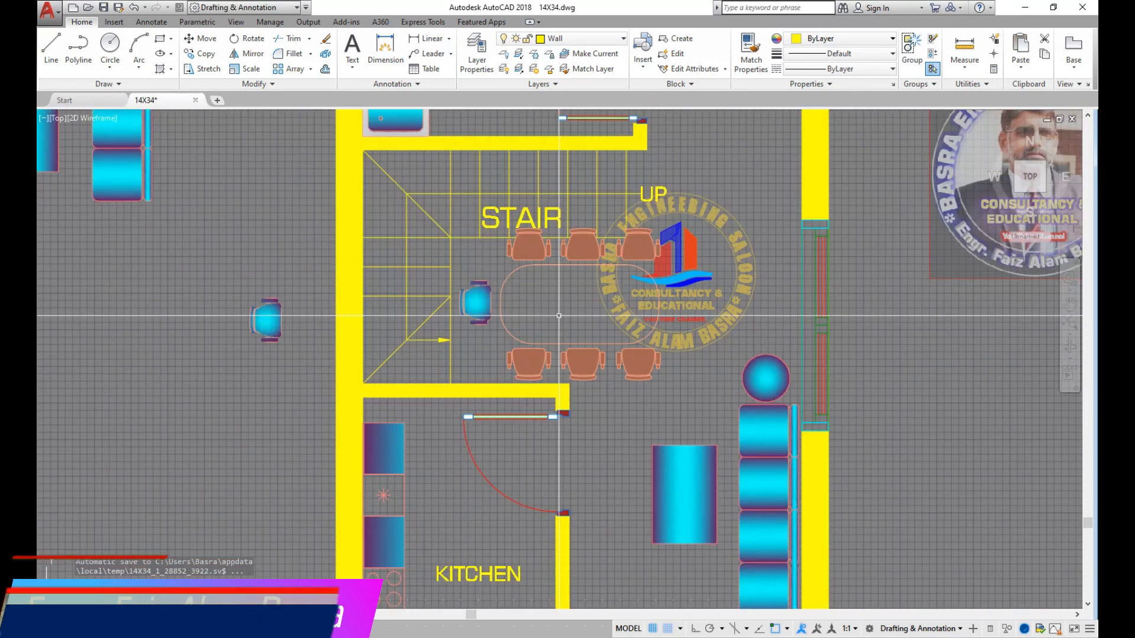
scroll(619, 264, "up", 3)
key("Escape")
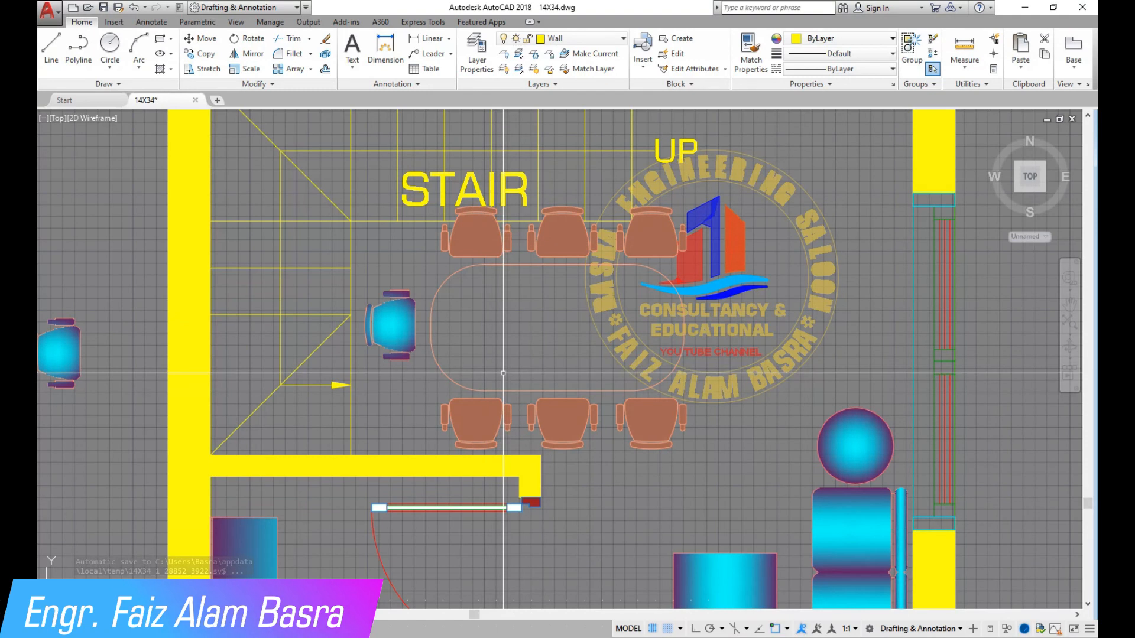
scroll(536, 236, "up", 2)
scroll(550, 256, "down", 2)
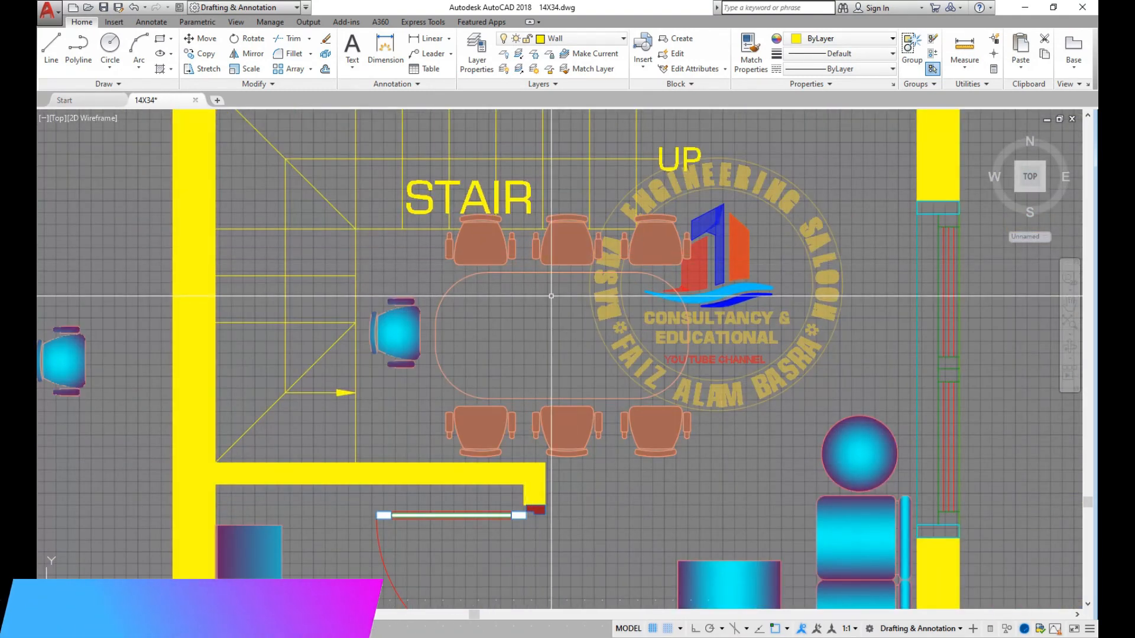
Step: Undo the placement of the blue chairs at the dining table and their copies outside the stair wall
scroll(555, 300, "down", 2)
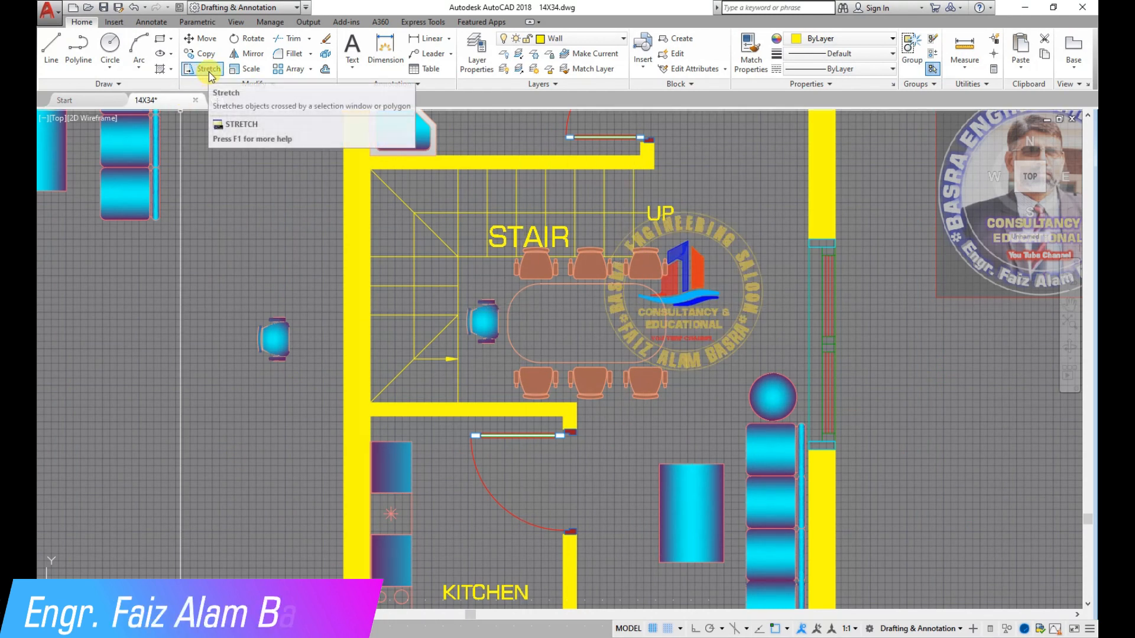
left_click(137, 8)
left_click(137, 9)
left_click(138, 8)
left_click(145, 6)
left_click(145, 6)
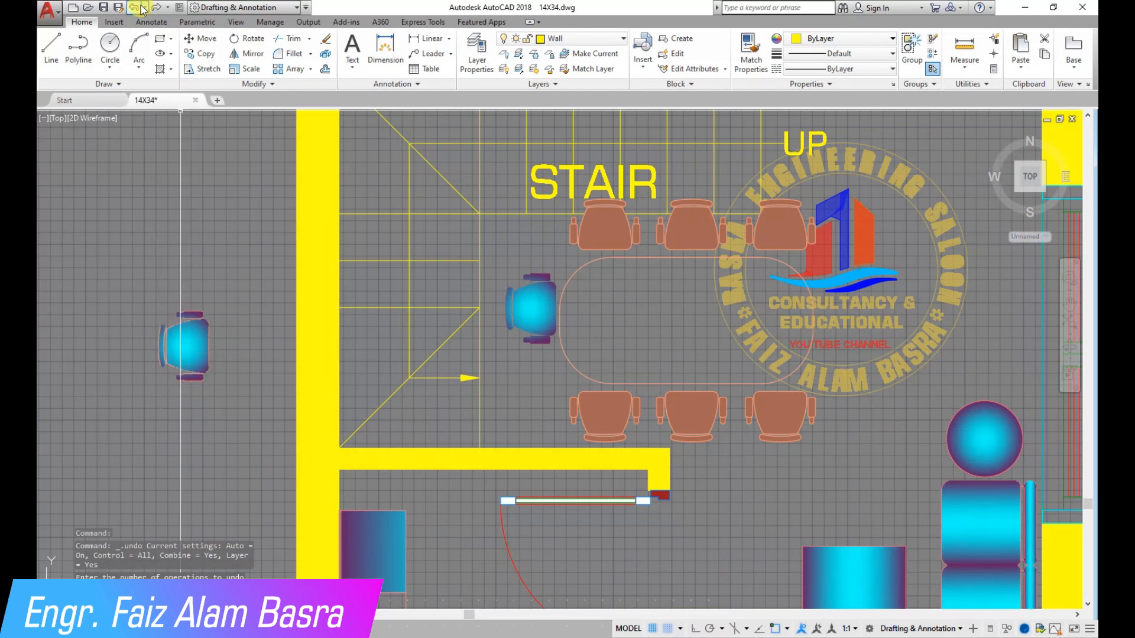
left_click(134, 11)
scroll(523, 273, "down", 5)
scroll(750, 291, "up", 12)
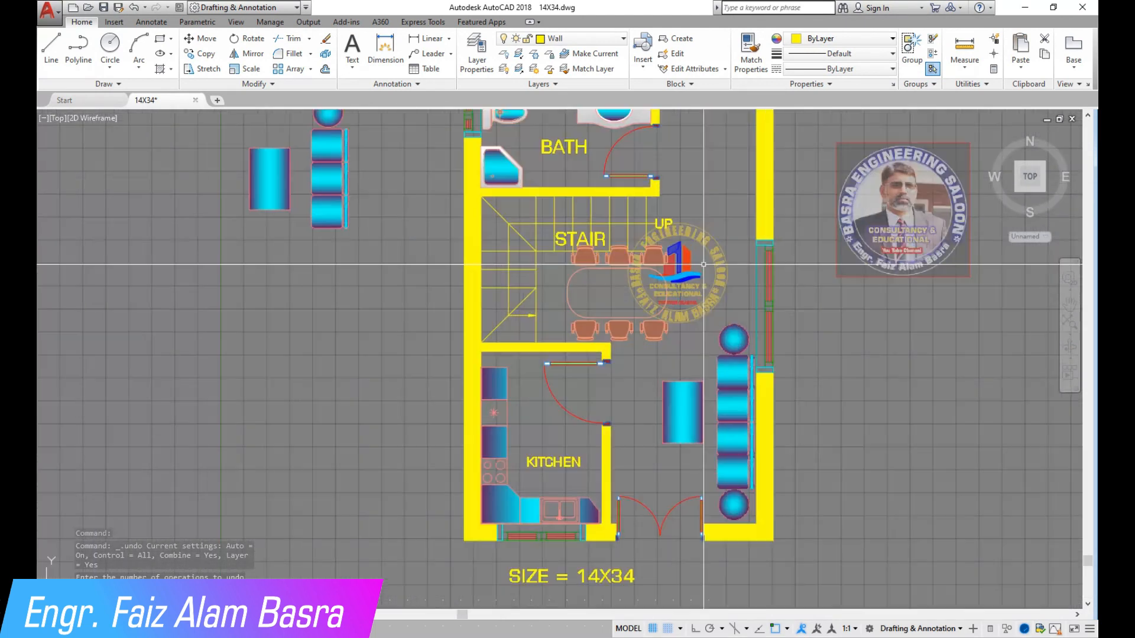
Step: Delete the dining table and its six chairs from the area beside the stair
left_click(532, 325)
left_click(408, 272)
scroll(491, 280, "down", 2)
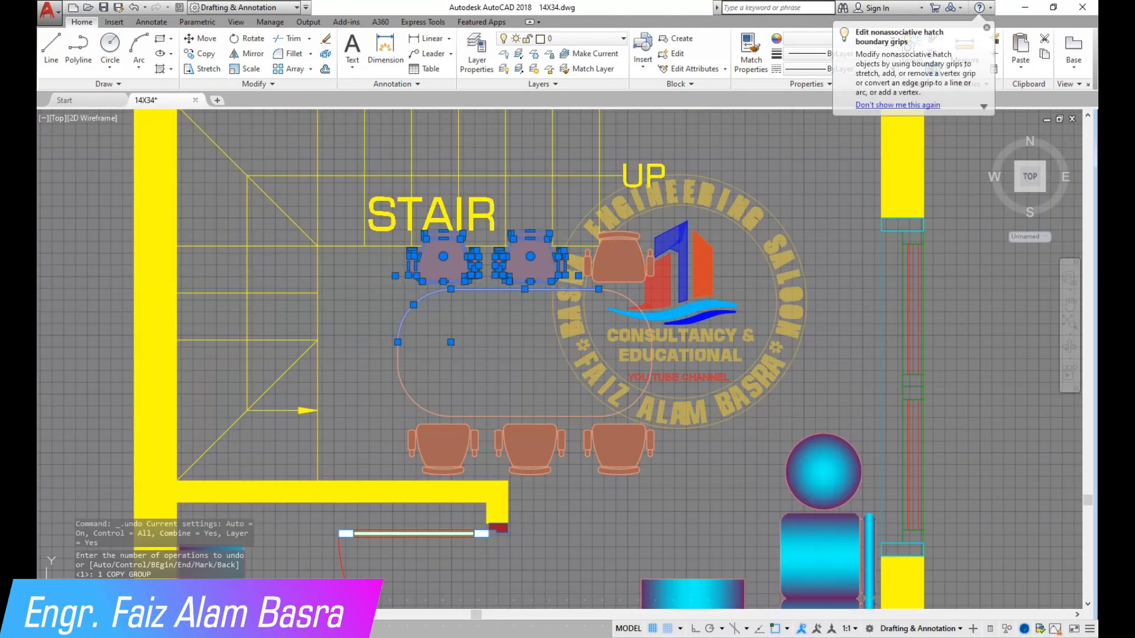
key("Delete")
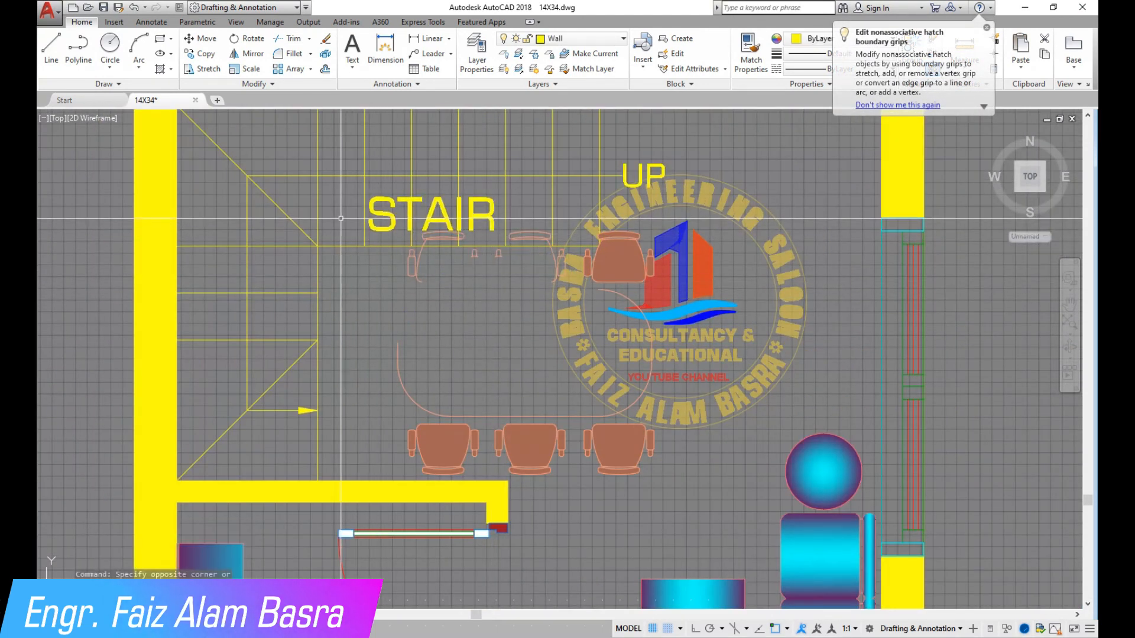
left_click(692, 471)
key("Delete")
scroll(749, 338, "down", 4)
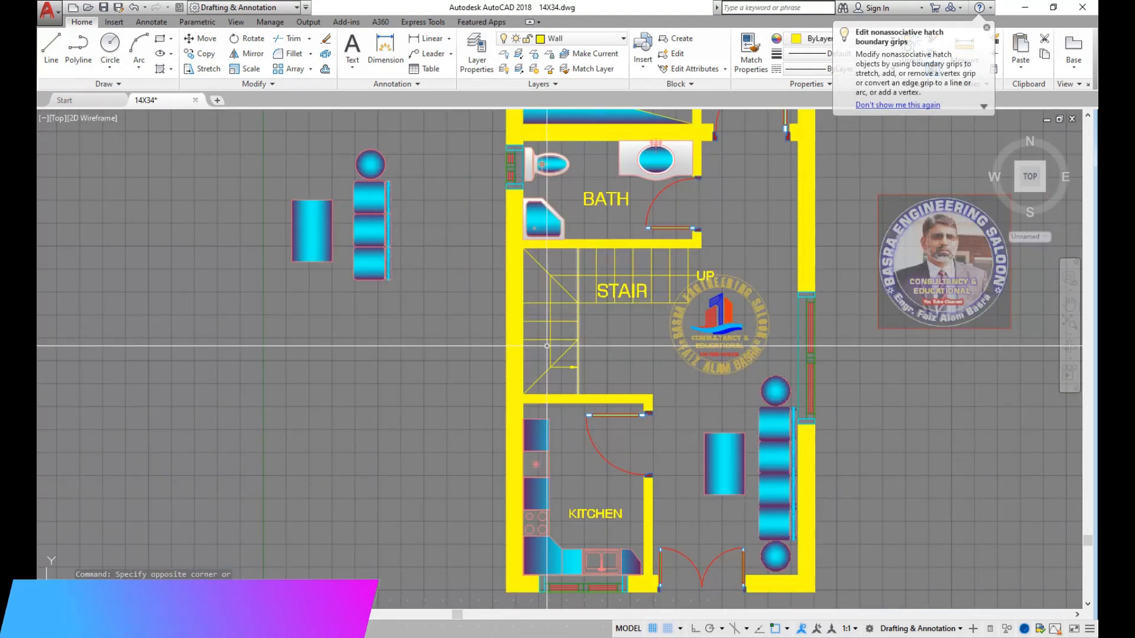
Step: Copy the six-chair dining set beside the red car in the block library to the empty area between the library and the plan
scroll(668, 337, "down", 6)
left_click(214, 56)
scroll(368, 291, "down", 2)
scroll(364, 291, "down", 2)
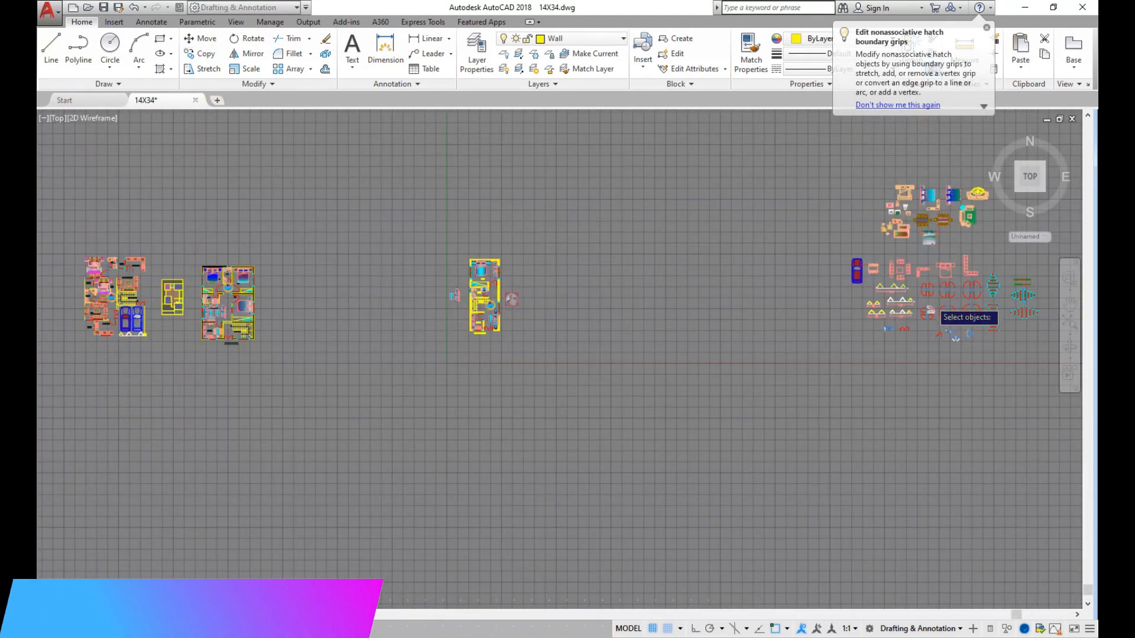
scroll(932, 297, "up", 6)
left_click(742, 211)
left_click(671, 134)
key("Return")
left_click(732, 186)
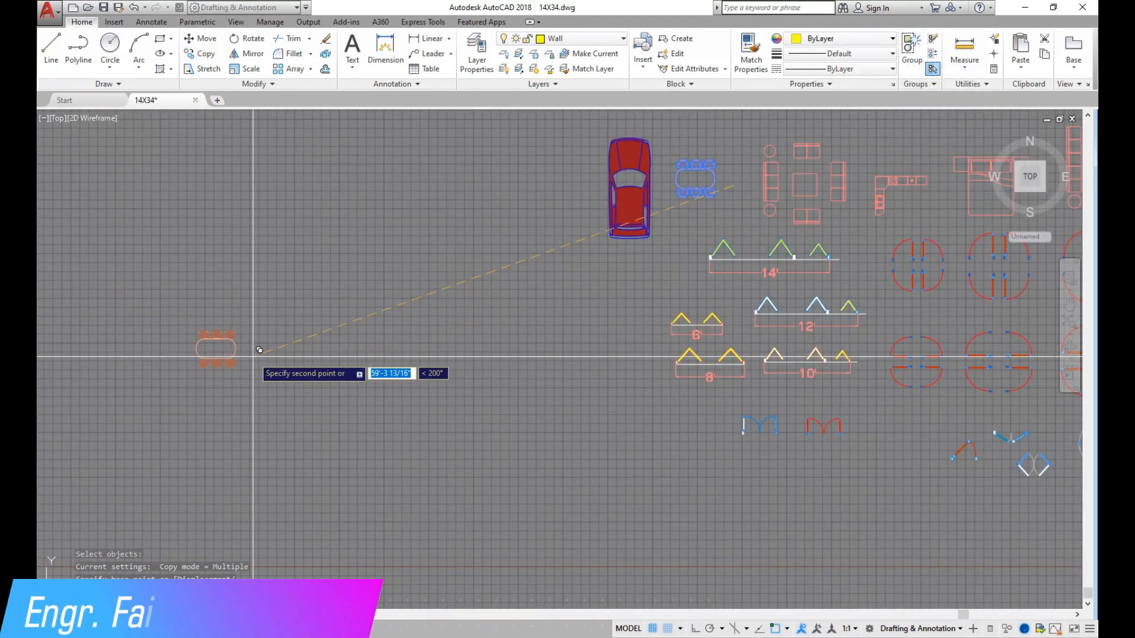
scroll(355, 384, "down", 2)
scroll(443, 327, "up", 7)
left_click(444, 326)
scroll(548, 322, "up", 4)
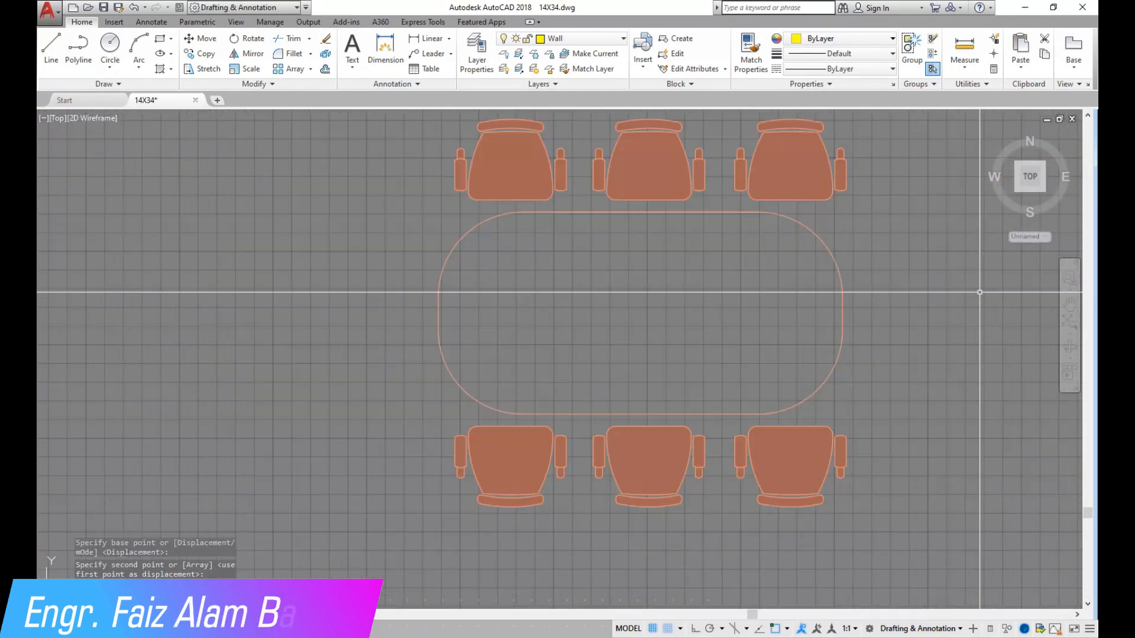
Step: Check the copied dining table's width with a temporary vertical linear dimension, using Ortho
left_click(428, 38)
left_click(641, 213)
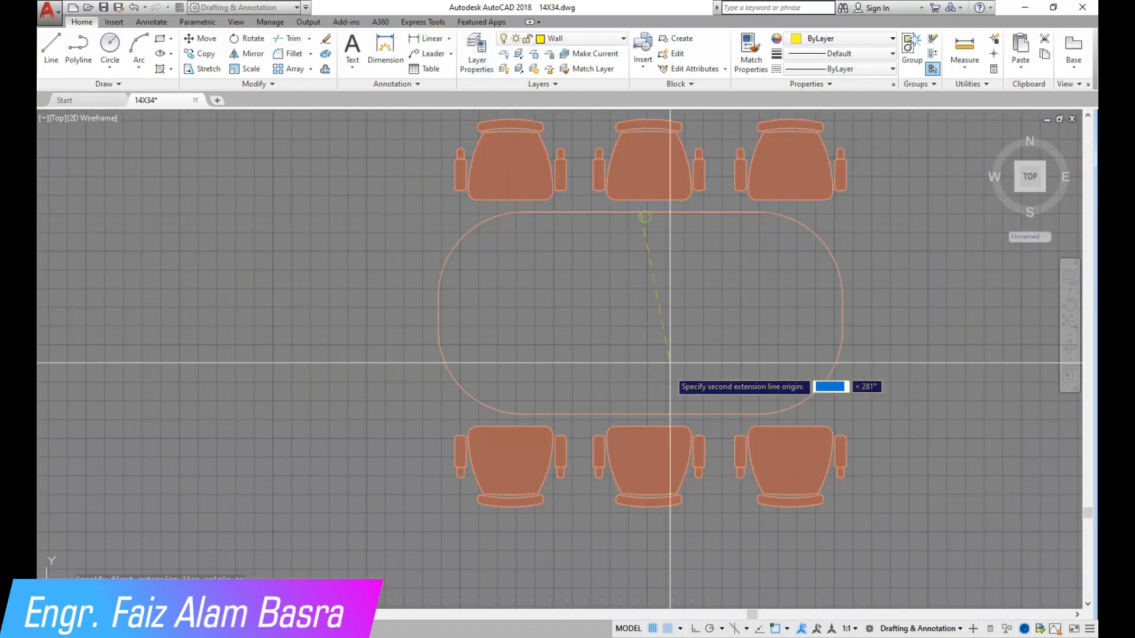
left_click(696, 629)
left_click(640, 414)
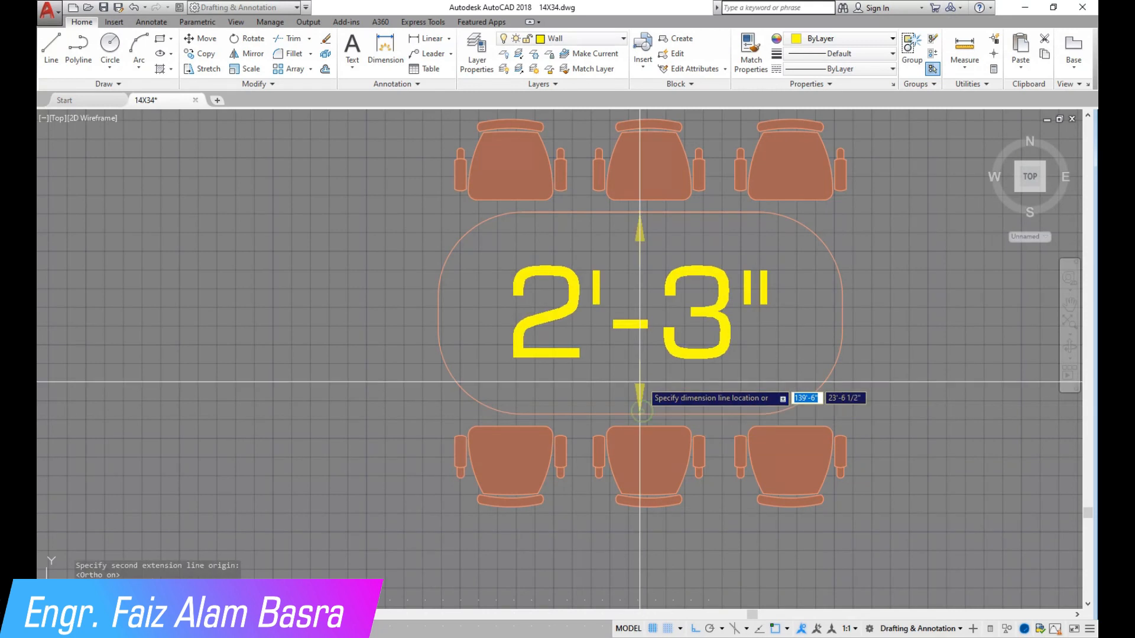
key("Escape")
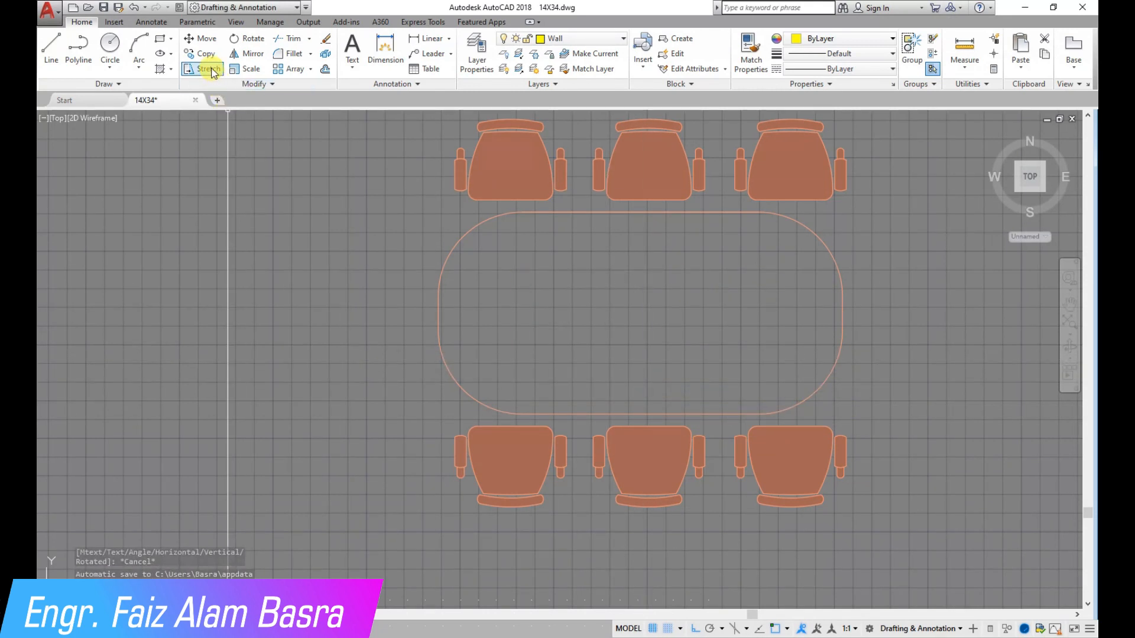
Step: Move the upper-left chair of the copied dining set horizontally away from the table into open space
scroll(571, 260, "down", 2)
scroll(522, 194, "up", 2)
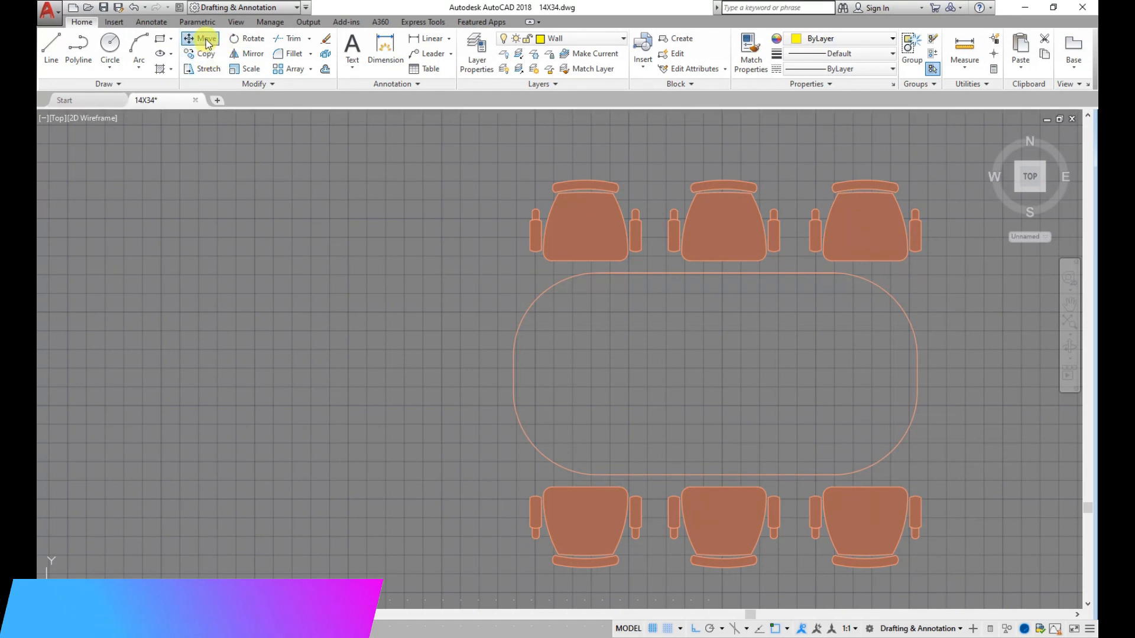
left_click(647, 271)
key("Return")
left_click(631, 179)
left_click(339, 180)
Step: Rotate the separated chair 90 degrees counterclockwise so that it faces the dining table
left_click(252, 46)
left_click(415, 299)
left_click(243, 172)
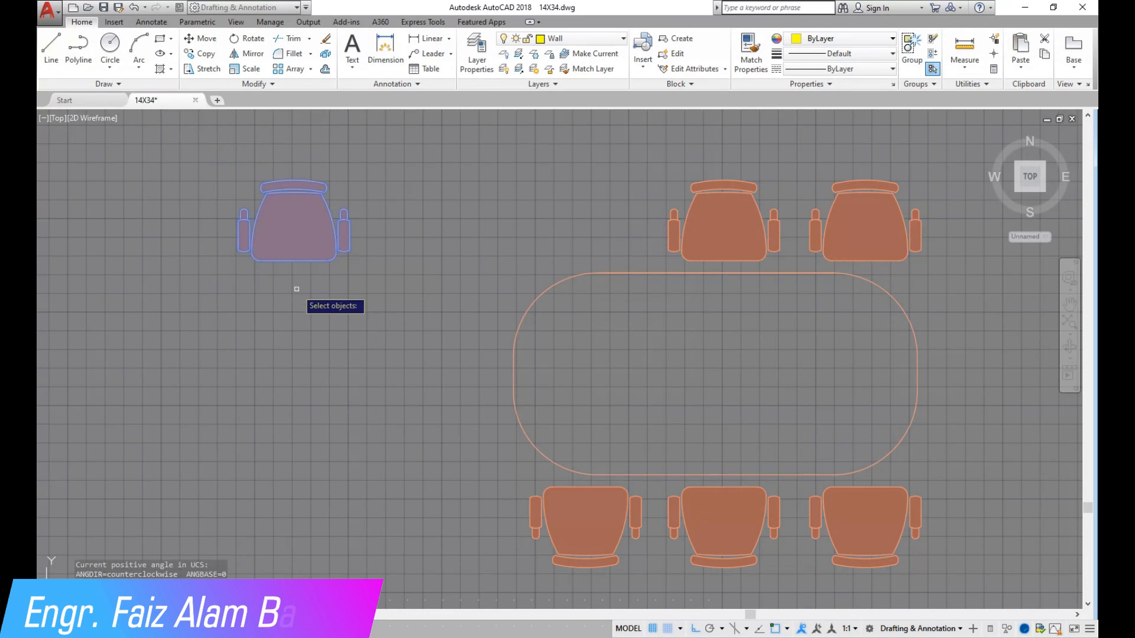
key("Return")
left_click(293, 263)
left_click(293, 152)
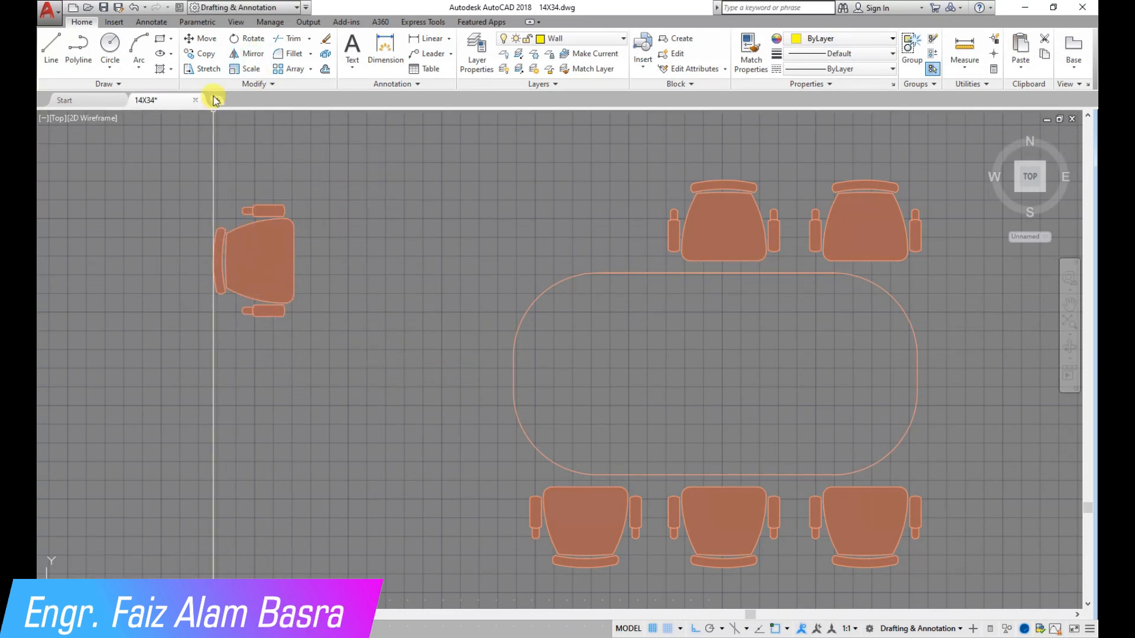
Step: Scale the dining table outline by a factor of .7 about the midpoint of its left end
left_click(947, 475)
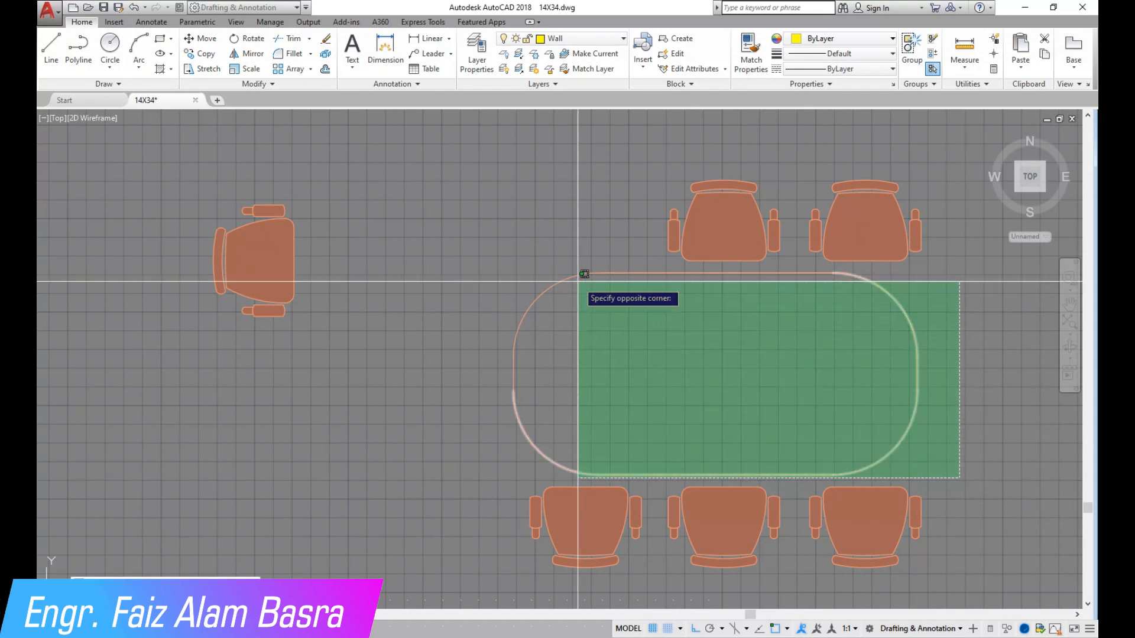
left_click(481, 268)
key("Return")
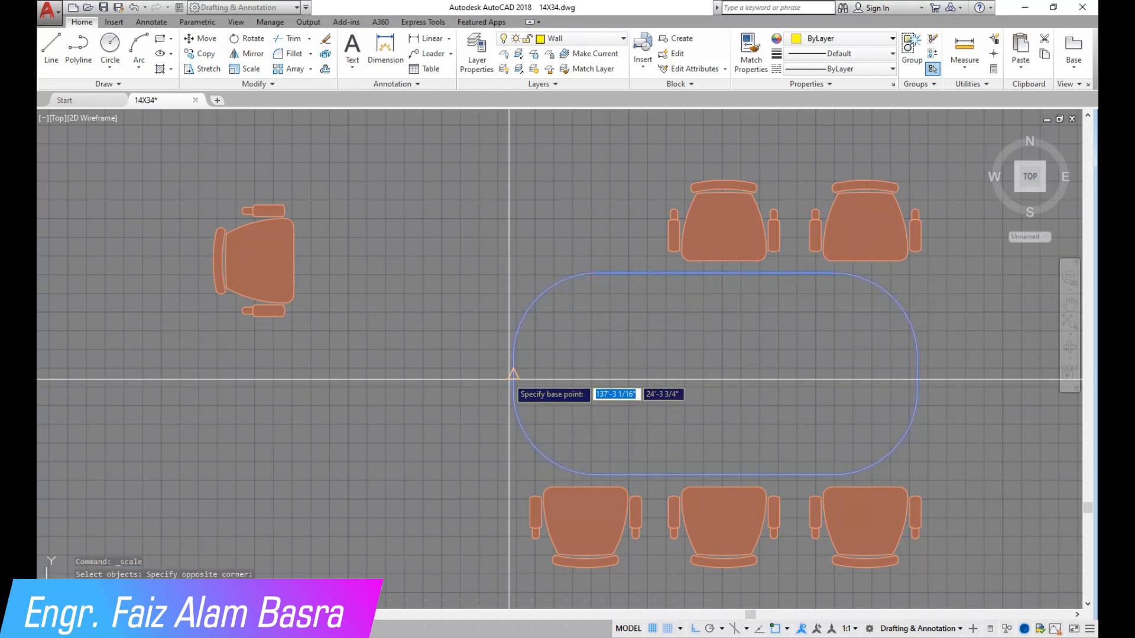
left_click(513, 373)
type(".7")
key("Return")
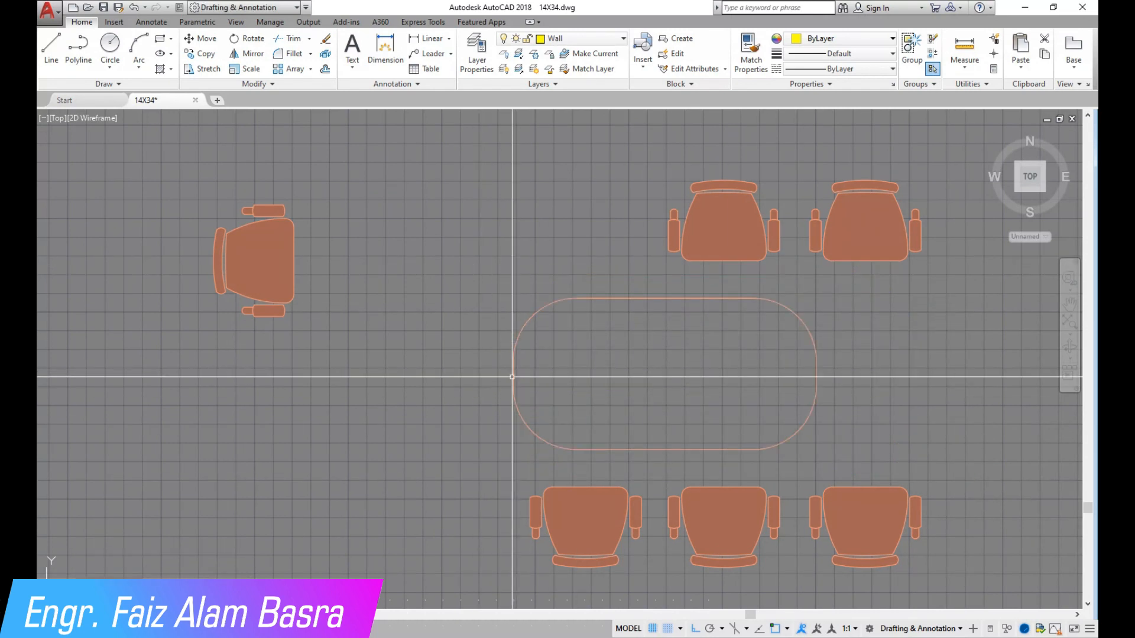
scroll(470, 389, "up", 3)
scroll(469, 390, "down", 3)
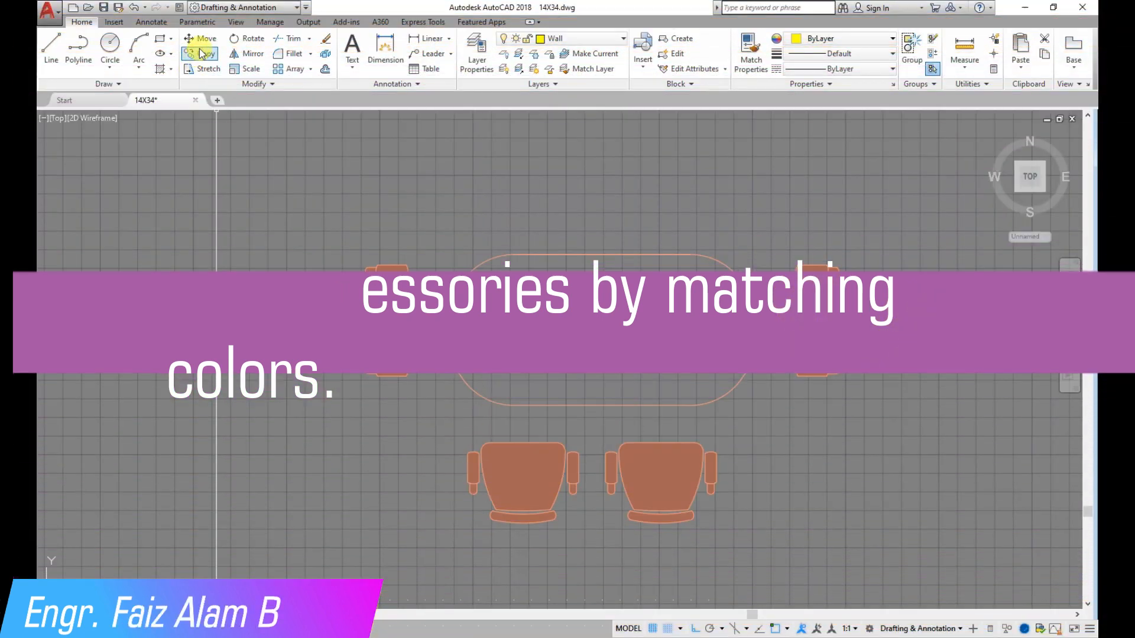
Step: Move the dining table and its two end chairs down slightly, closer to the two side chairs
left_click(202, 39)
left_click(916, 428)
left_click(272, 175)
right_click(272, 174)
left_click(272, 174)
left_click(274, 188)
Step: Copy the reduced four-chair dining set into the plan, beside the stair and just above the kitchen wall
left_click(207, 57)
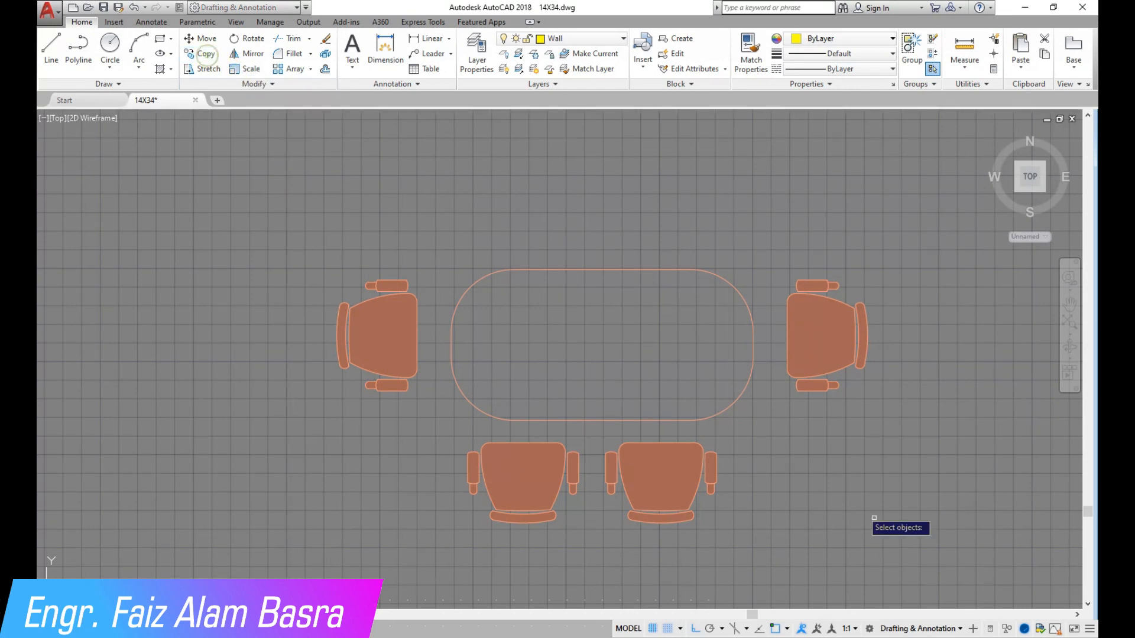
left_click(255, 185)
right_click(579, 322)
left_click(580, 323)
scroll(692, 312, "down", 8)
scroll(779, 334, "down", 6)
scroll(363, 317, "up", 14)
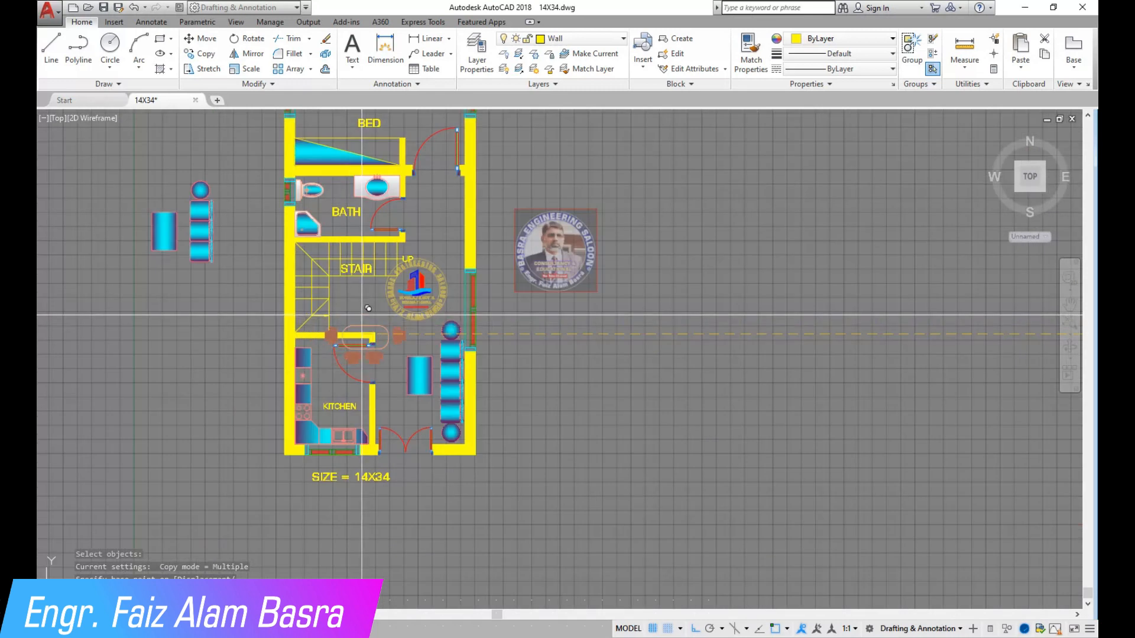
left_click(693, 633)
scroll(498, 502, "down", 4)
scroll(547, 224, "up", 2)
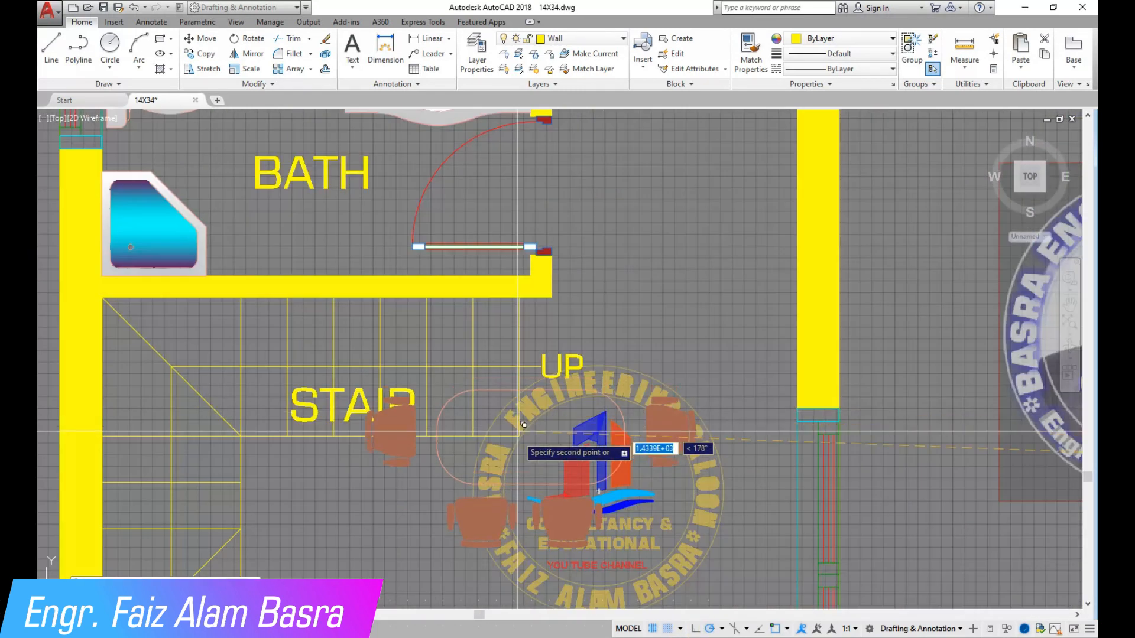
scroll(516, 331, "down", 4)
scroll(483, 404, "up", 4)
scroll(486, 406, "up", 2)
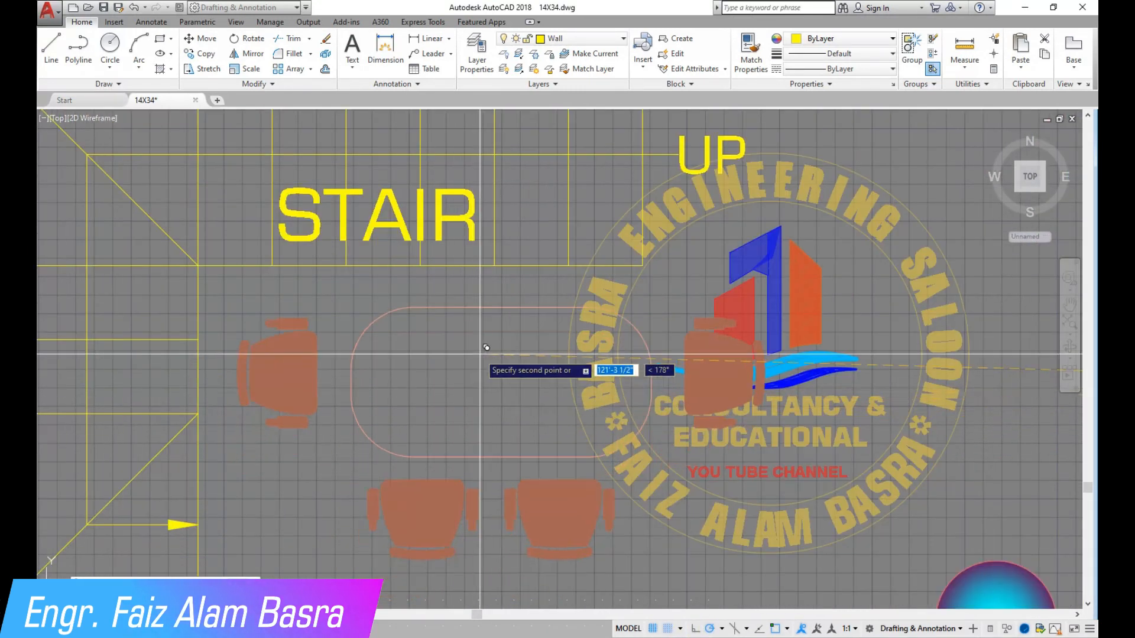
scroll(479, 372, "down", 2)
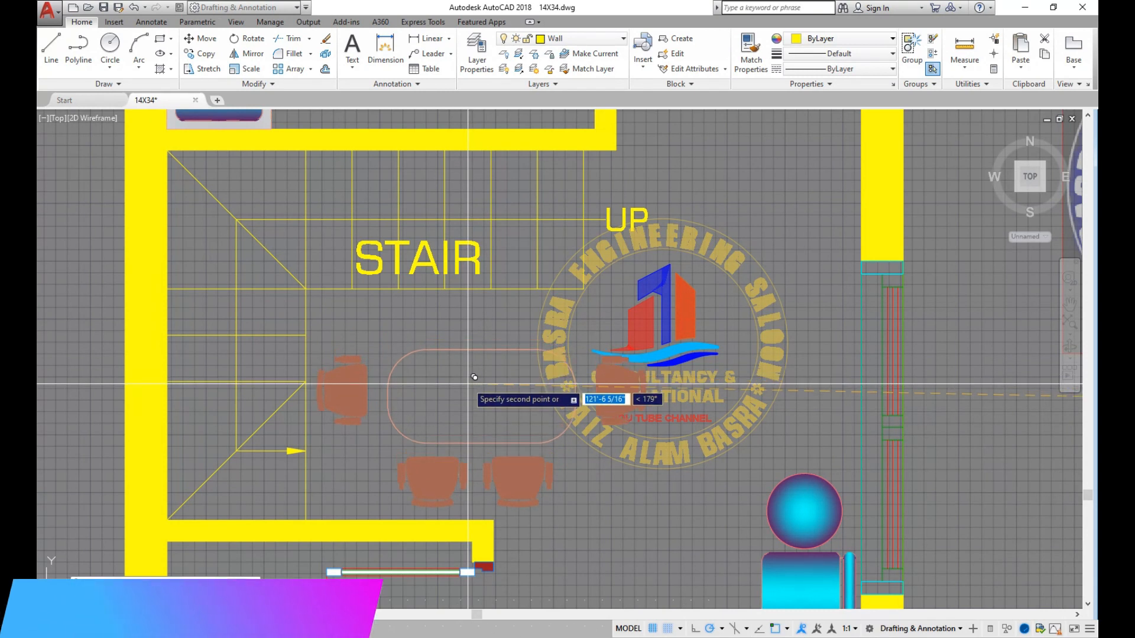
left_click(468, 384)
right_click(468, 384)
left_click(496, 392)
scroll(609, 437, "up", 2)
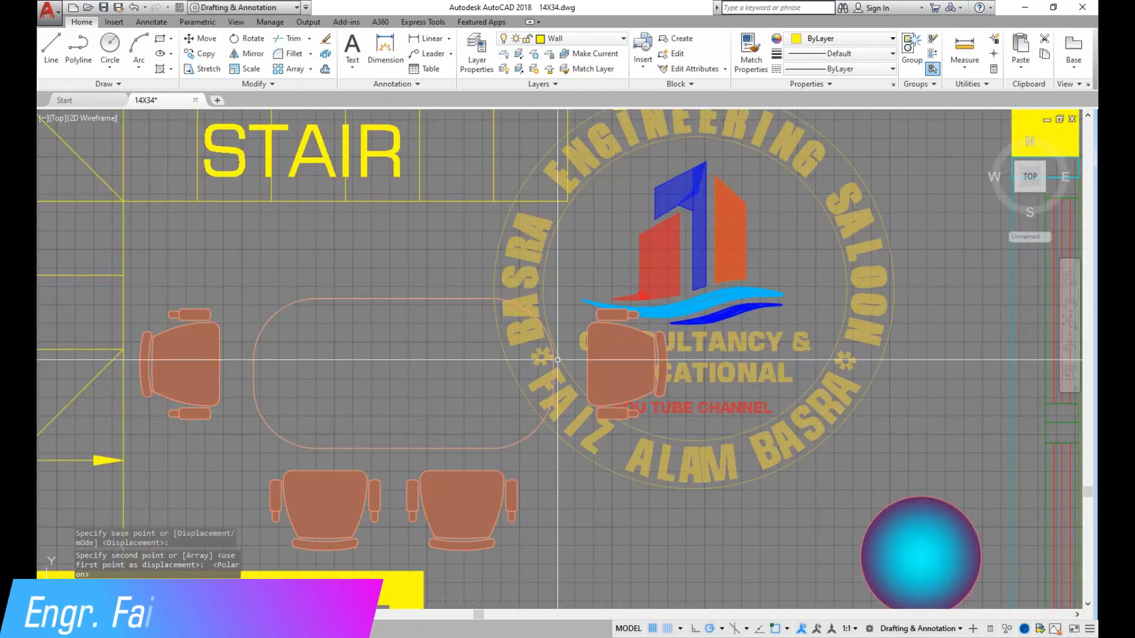
Step: Move the circular engineering logo down, clear of the dining set
left_click(205, 39)
scroll(548, 238, "down", 4)
left_click(592, 293)
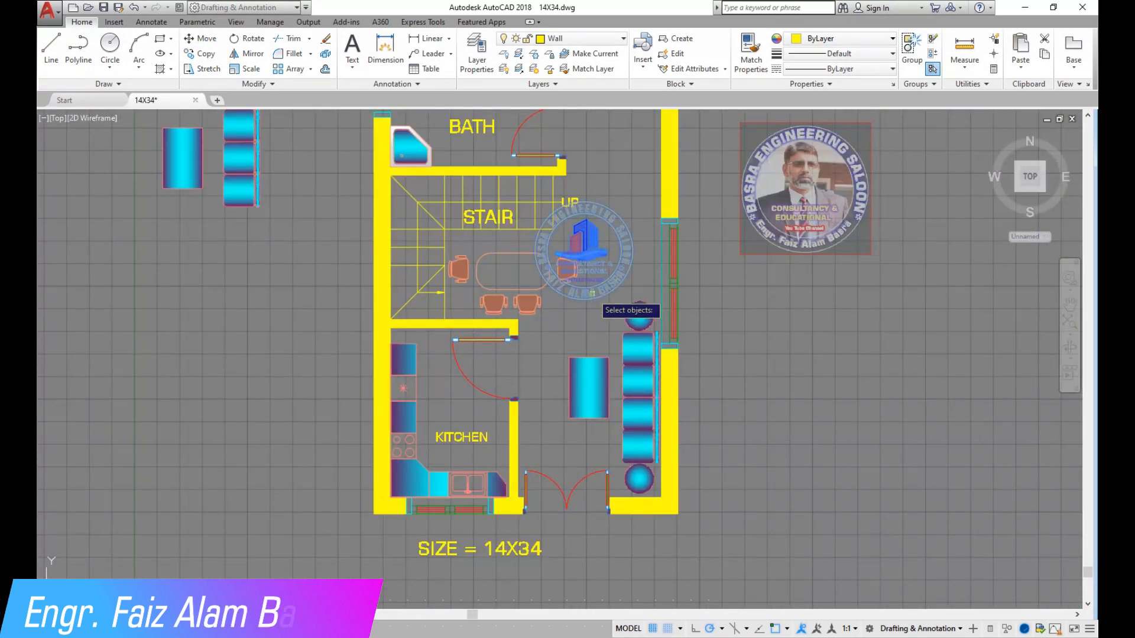
right_click(569, 309)
left_click(570, 308)
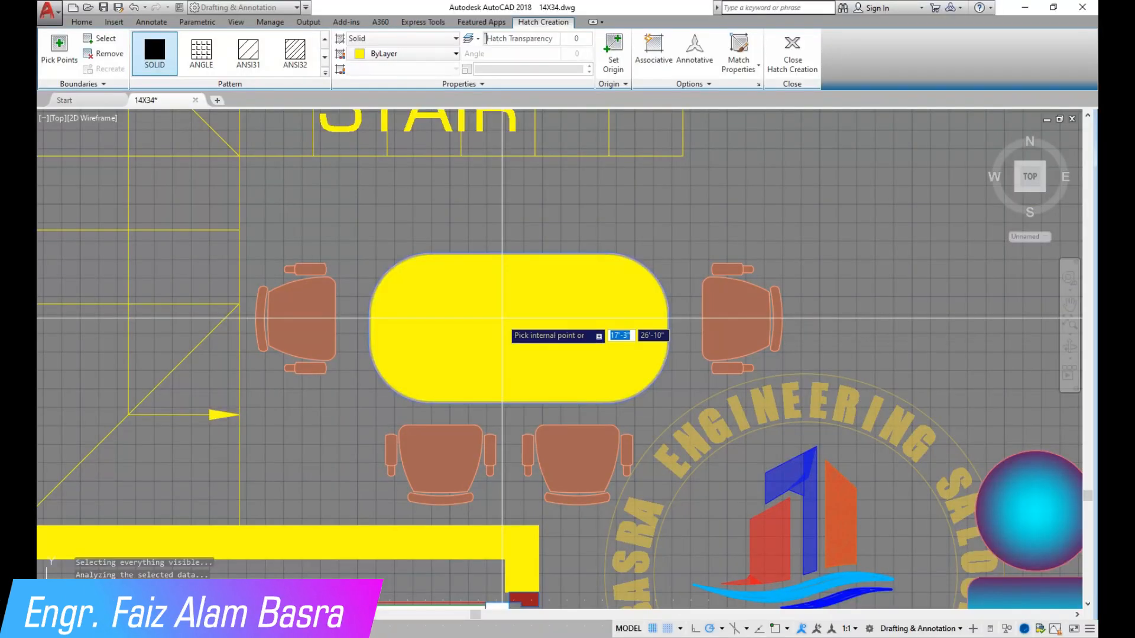
Step: Fill the dining table with a solid hatch and match the four chairs' fills to the round side table's blue gradient
key("Return")
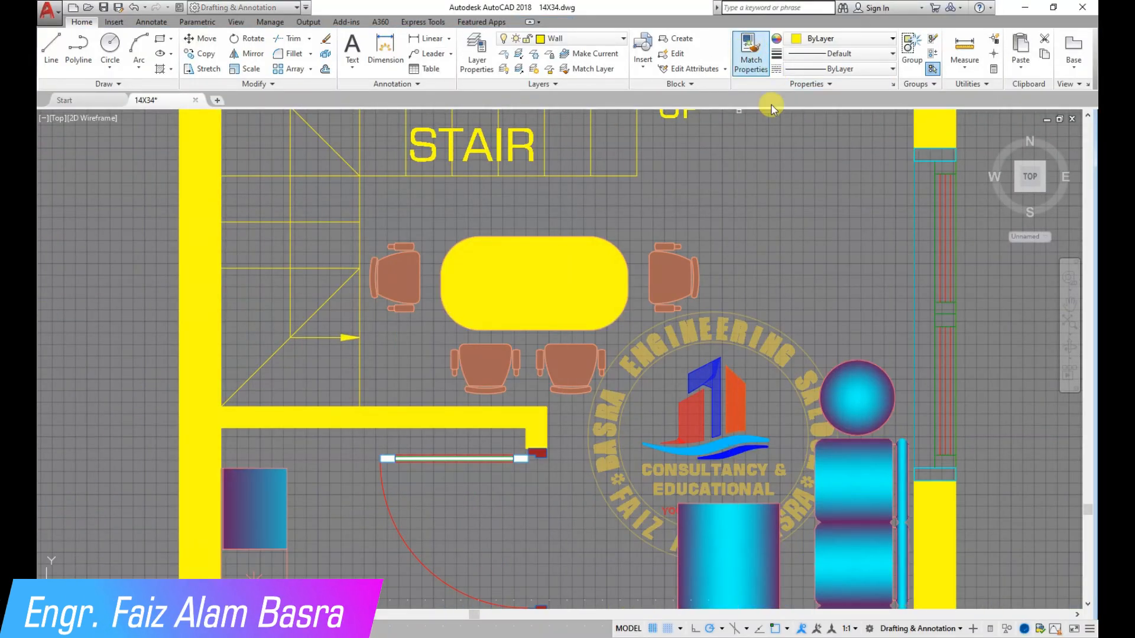
left_click(858, 396)
left_click(674, 278)
left_click(395, 278)
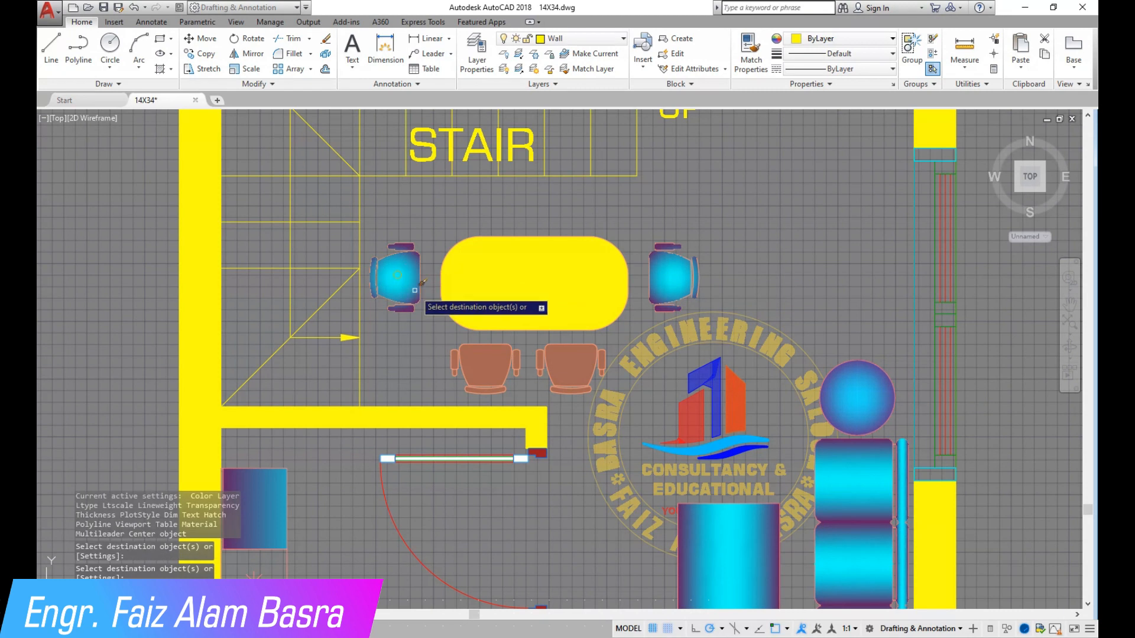
left_click(482, 367)
left_click(573, 373)
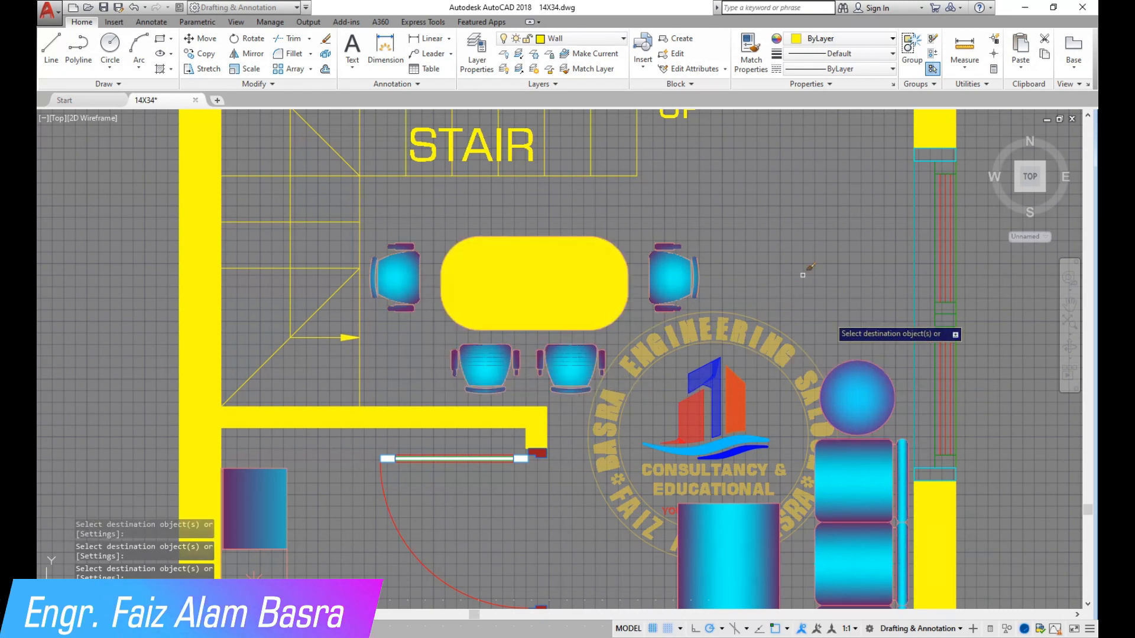
Step: Match the dining table's solid fill to the blue gradient of the sofa seat
left_click(751, 52)
left_click(838, 591)
left_click(516, 321)
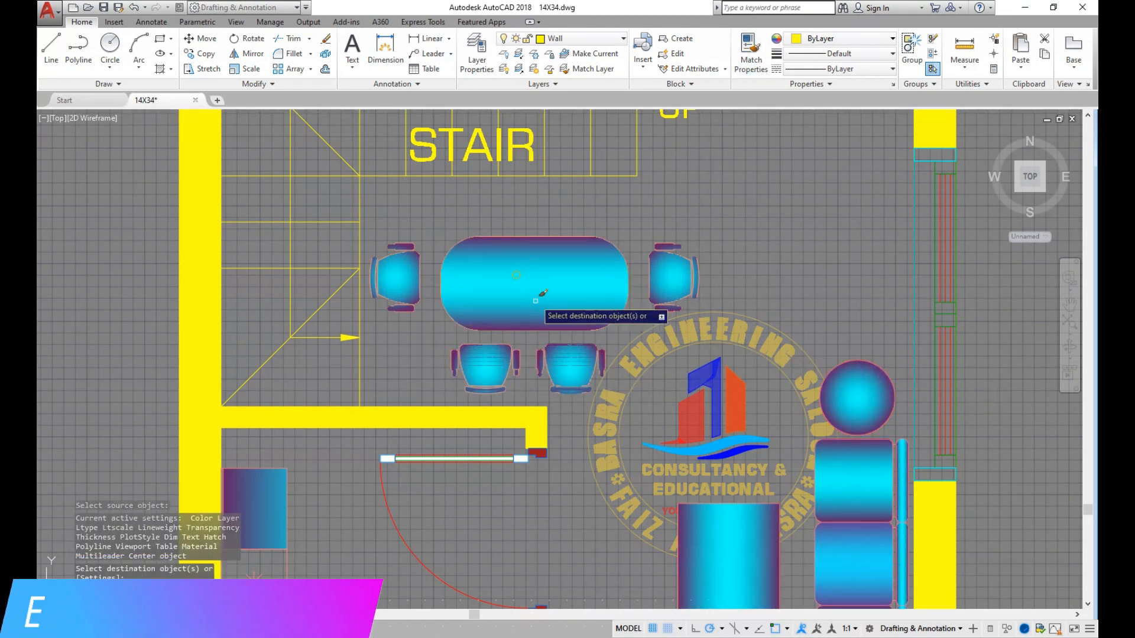
scroll(518, 368, "down", 2)
scroll(518, 368, "up", 2)
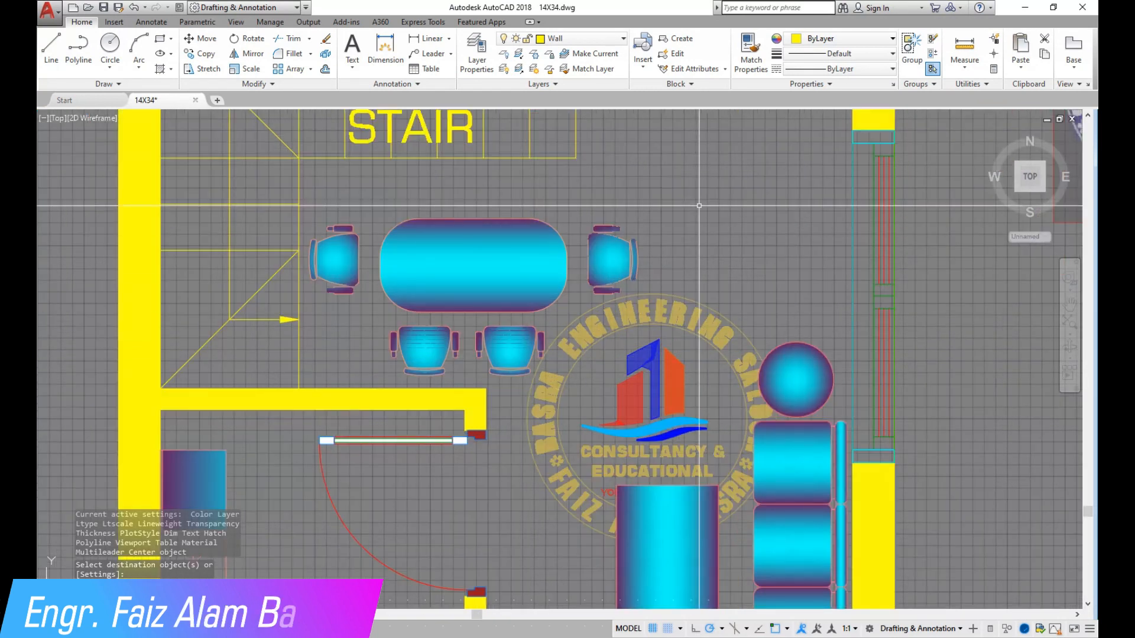
scroll(572, 340, "down", 2)
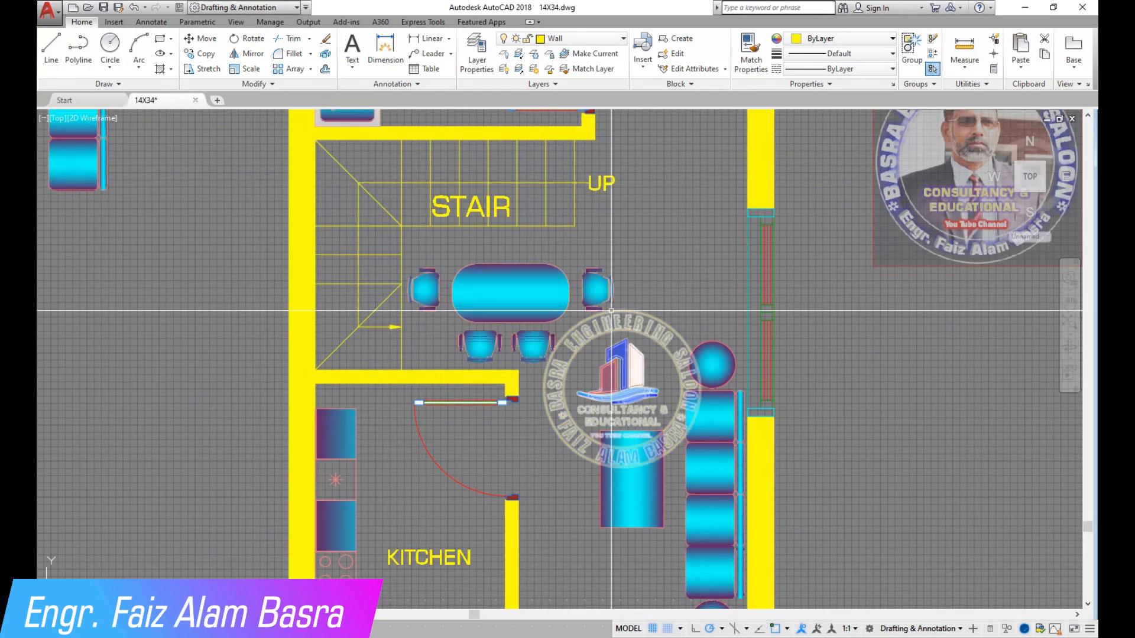
scroll(390, 308, "up", 2)
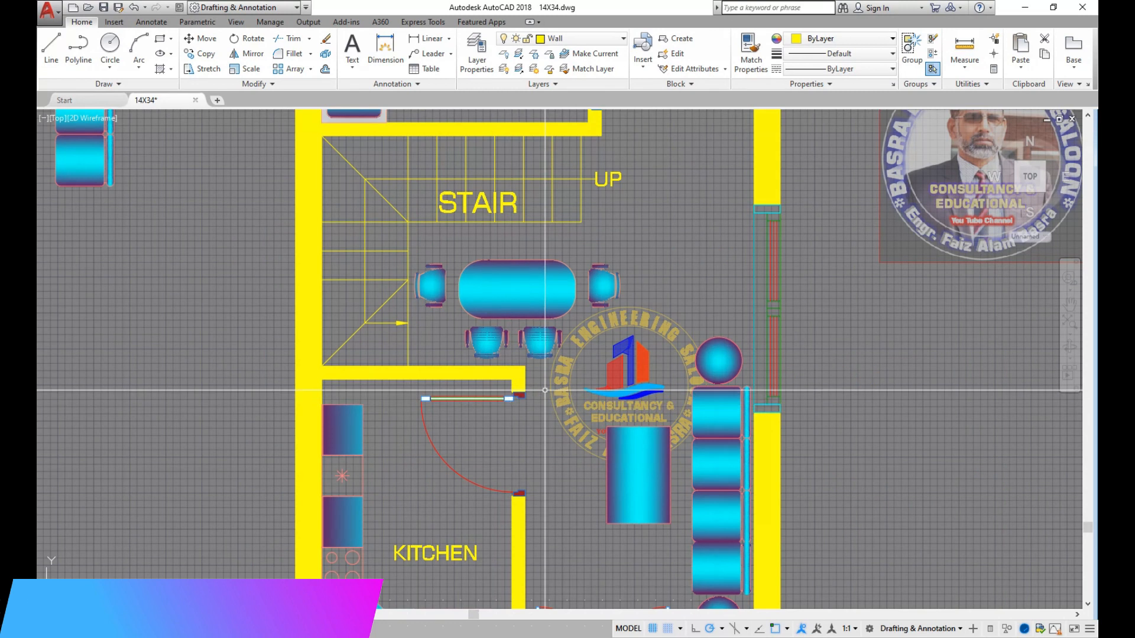
scroll(550, 361, "down", 2)
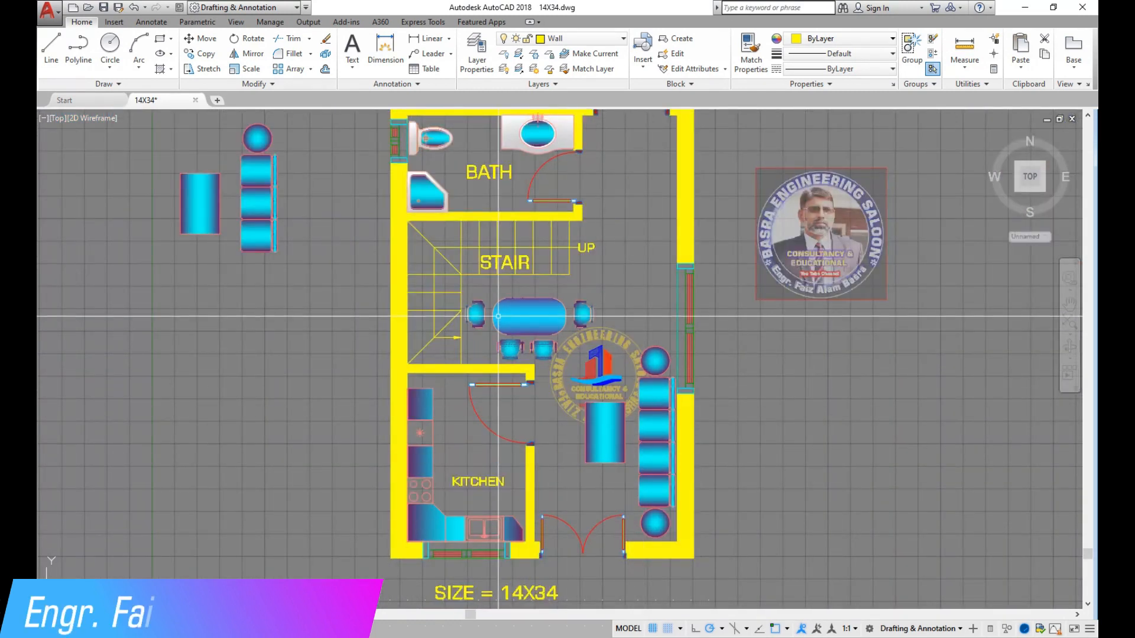
Step: Move the circular engineering logo slightly up toward the dining table
scroll(594, 380, "up", 2)
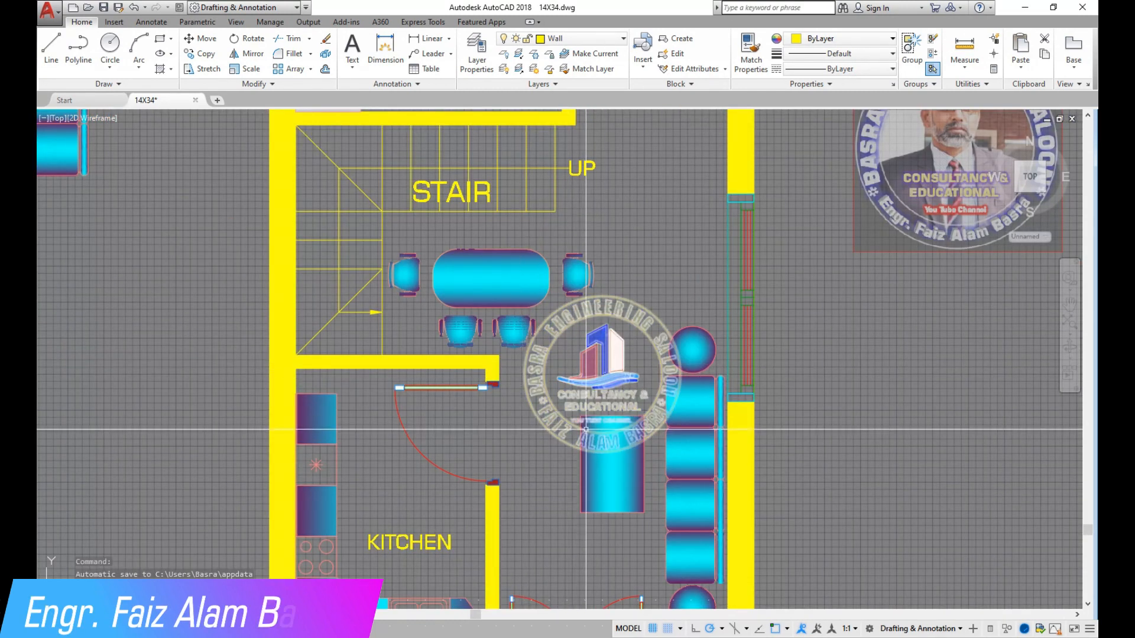
left_click(213, 41)
left_click(616, 361)
key("Return")
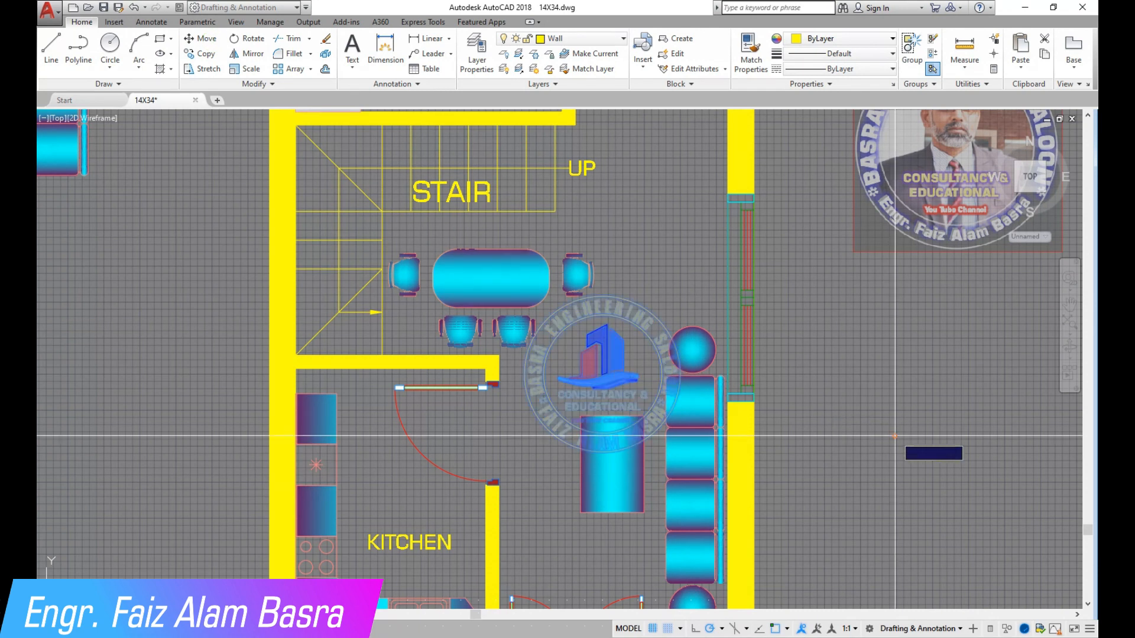
left_click(895, 435)
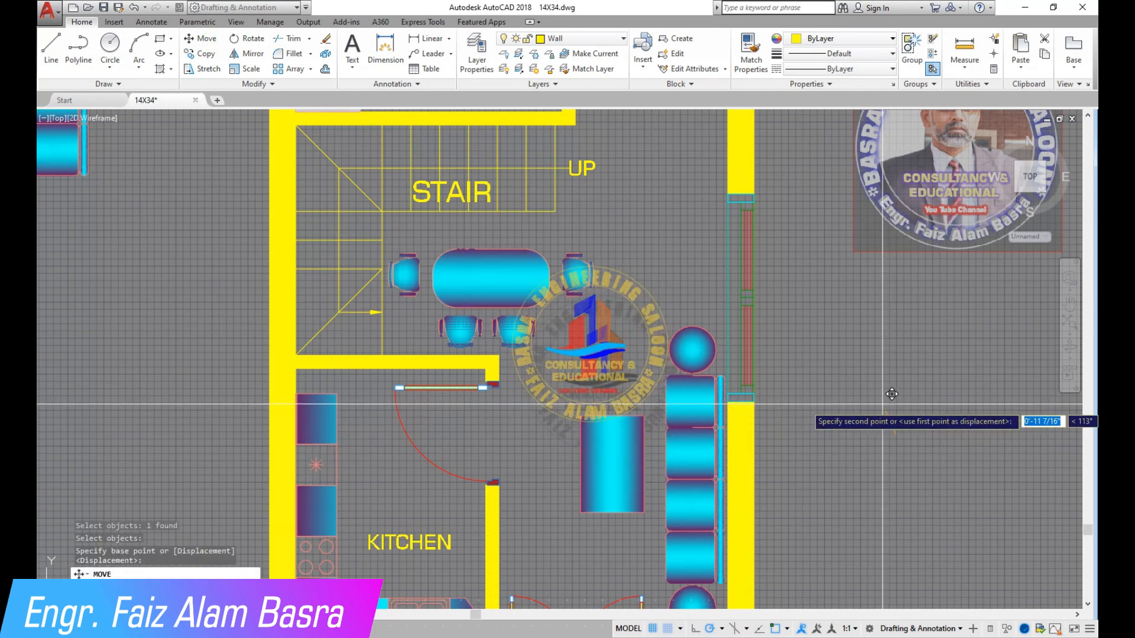
scroll(594, 348, "up", 4)
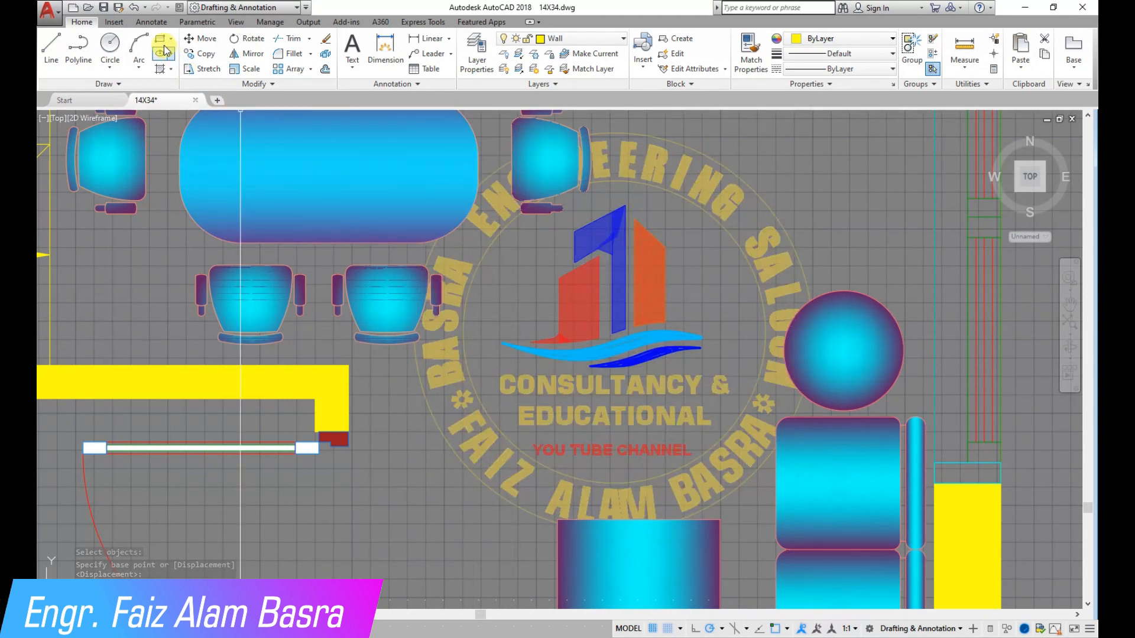
key("Escape")
scroll(555, 380, "down", 2)
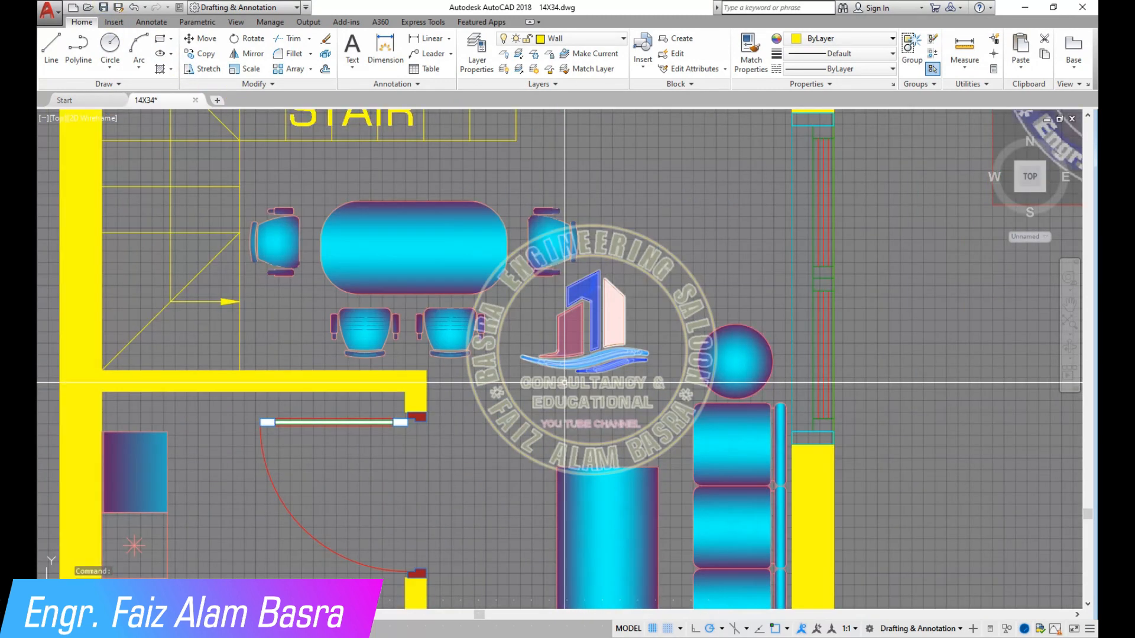
left_click(211, 43)
scroll(786, 421, "down", 3)
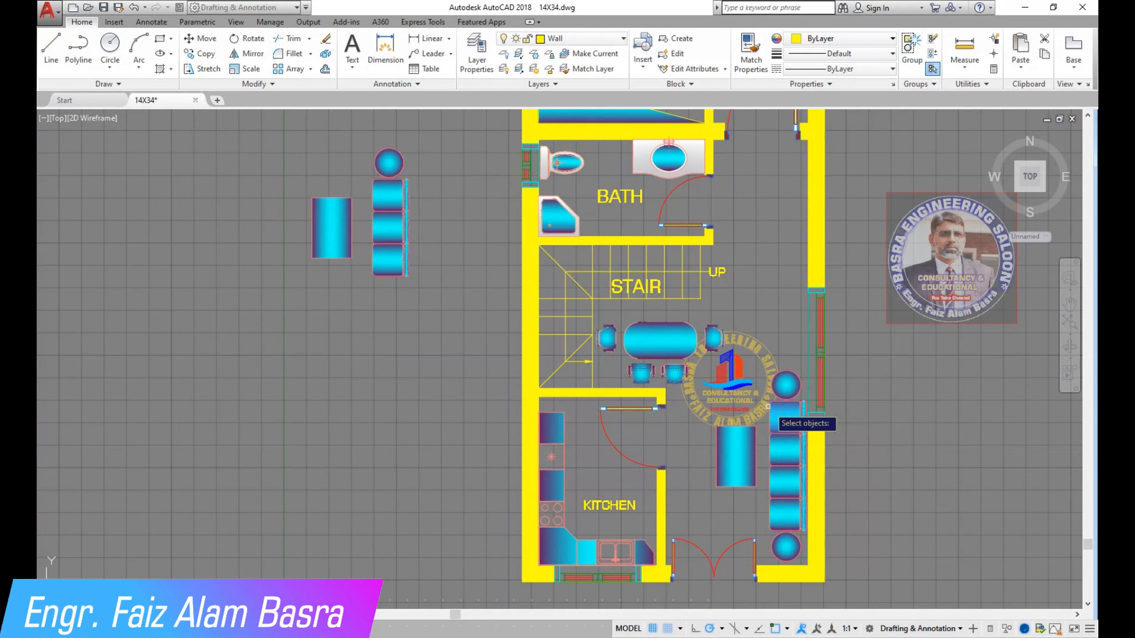
scroll(769, 388, "up", 3)
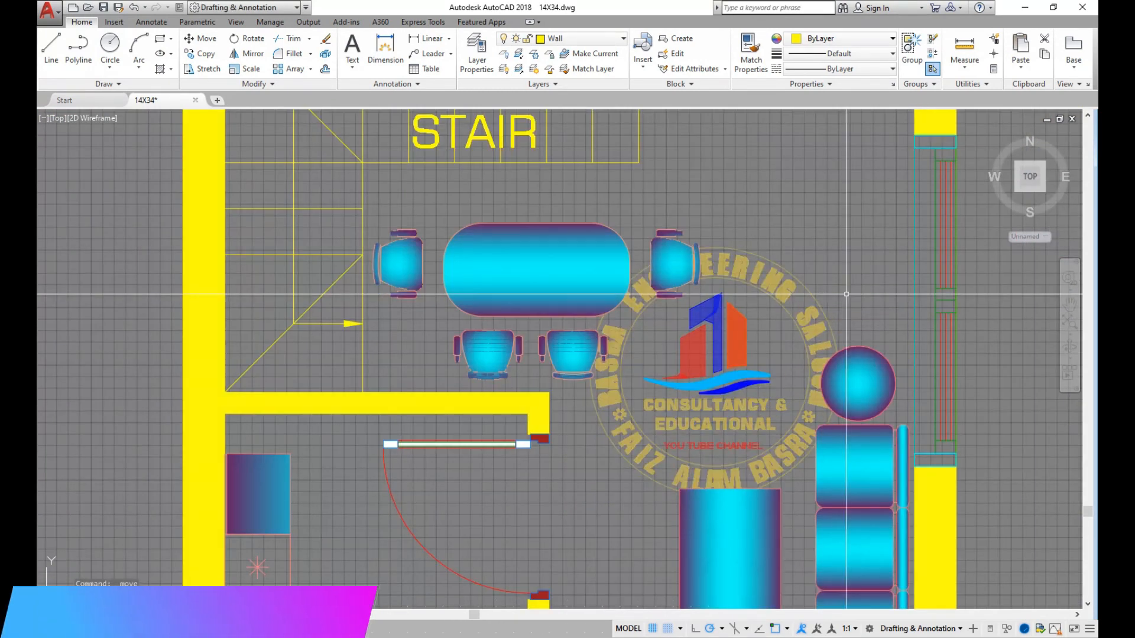
left_click(287, 88)
left_click(319, 120)
left_click(340, 140)
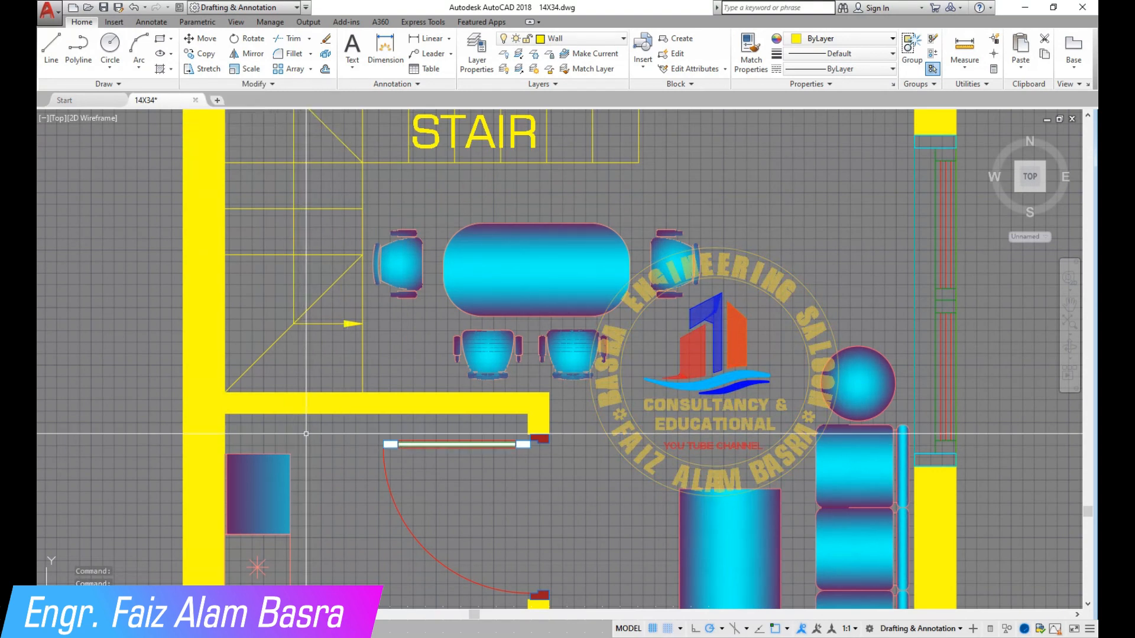
Step: Delete the spare sofa set and table standing outside the plan beside the bath
scroll(504, 430, "down", 2)
scroll(396, 352, "down", 2)
left_click(296, 325)
left_click(92, 131)
key("Delete")
scroll(390, 426, "down", 5)
scroll(532, 426, "up", 4)
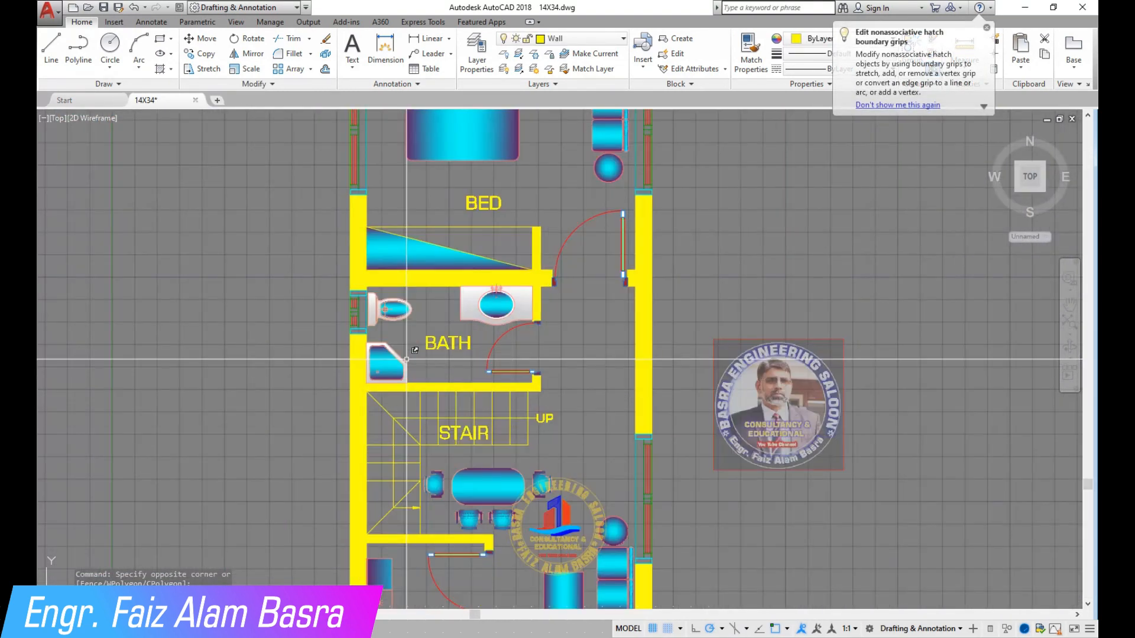
scroll(549, 423, "down", 2)
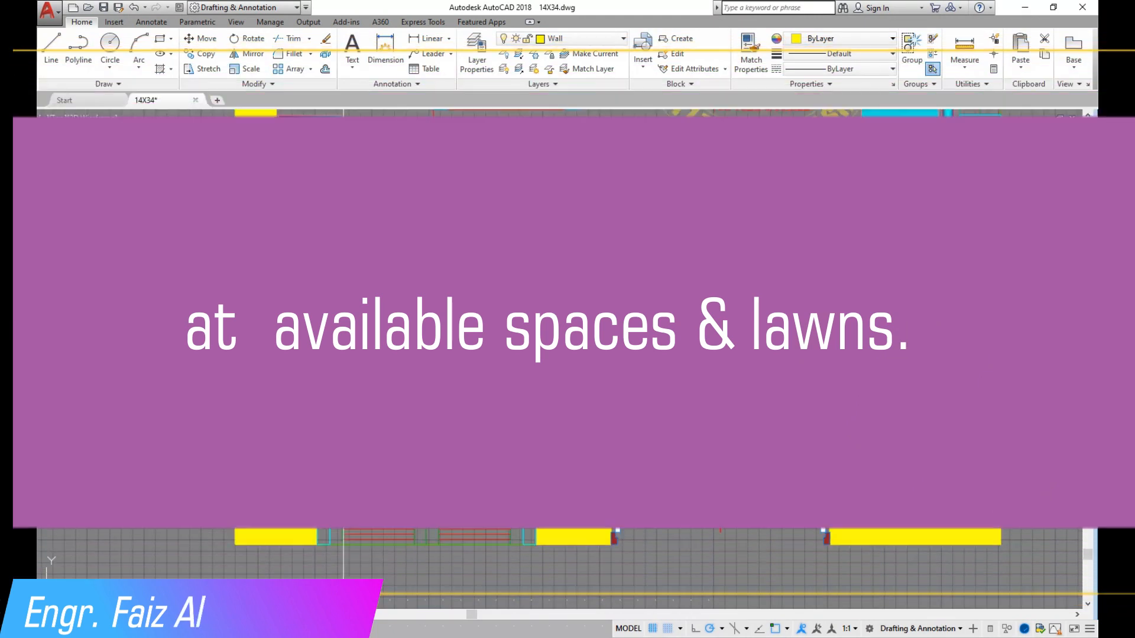
Step: Scale the kitchen counter by a factor of 1.02 from the kitchen's inner corner at the outer front wall
left_click(246, 69)
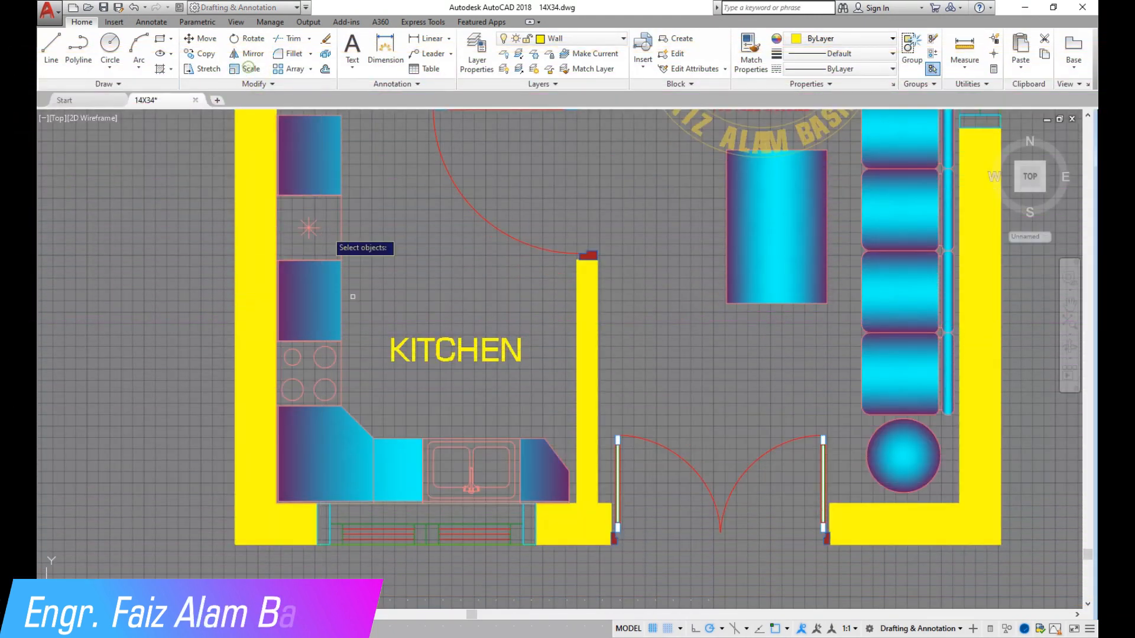
key("Return")
scroll(276, 503, "up", 5)
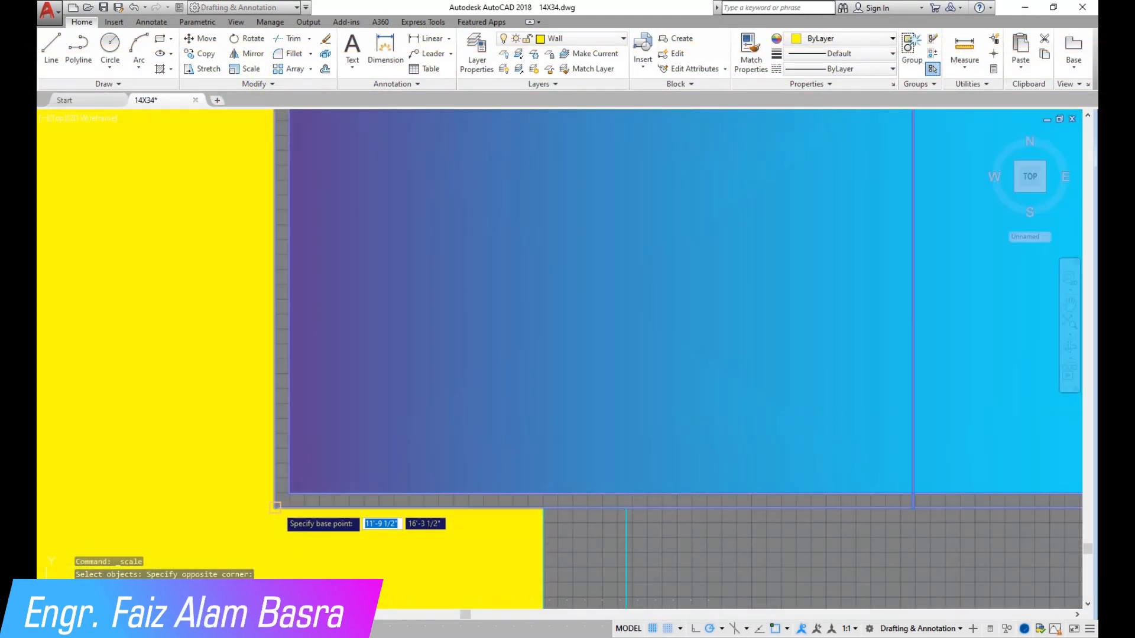
left_click(276, 504)
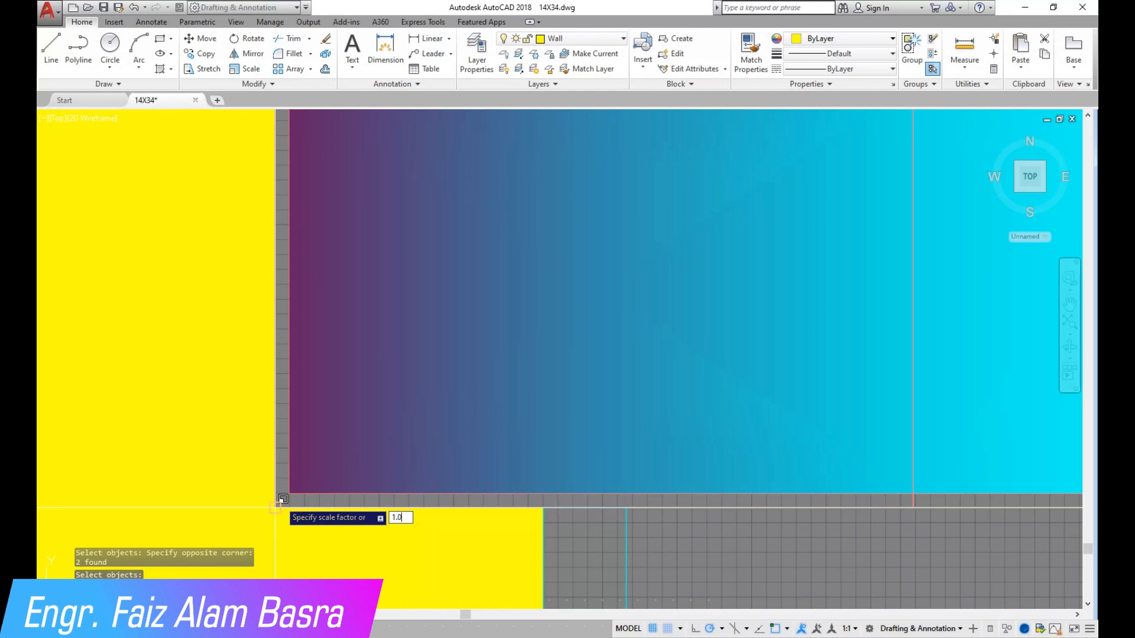
key("Return")
scroll(410, 428, "down", 7)
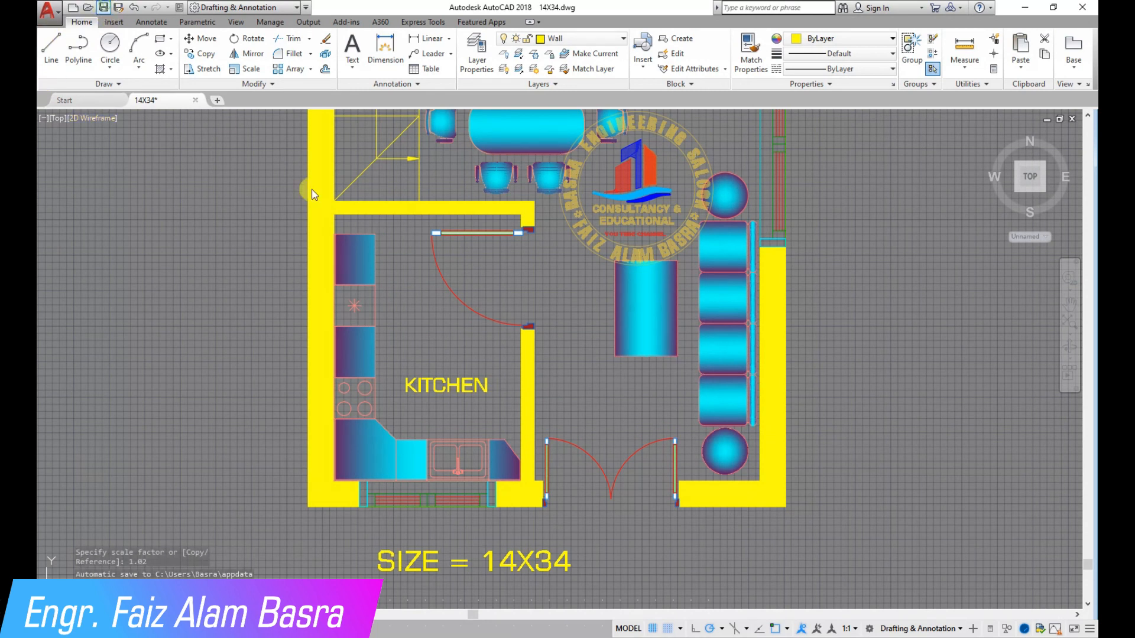
Step: Add multiline text reading GROUND FLOOR PLAN, one word per line, below the SIZE = 14X34 label
scroll(533, 203, "down", 6)
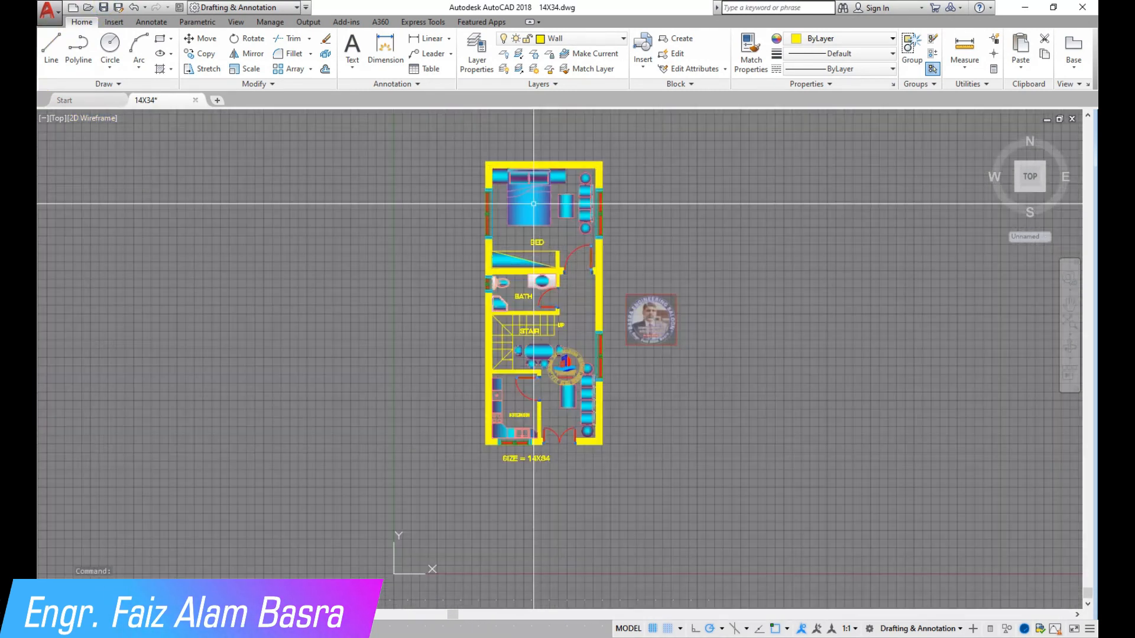
scroll(534, 204, "up", 2)
left_click(353, 47)
scroll(449, 260, "down", 3)
scroll(491, 473, "up", 6)
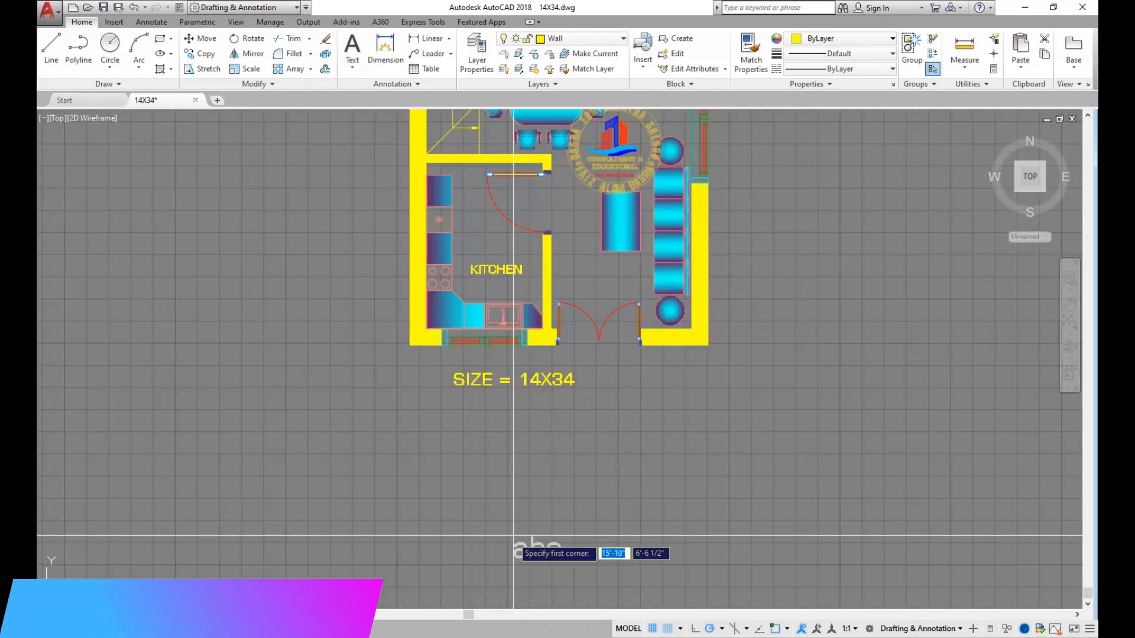
scroll(511, 539, "up", 3)
left_click(385, 260)
left_click(667, 324)
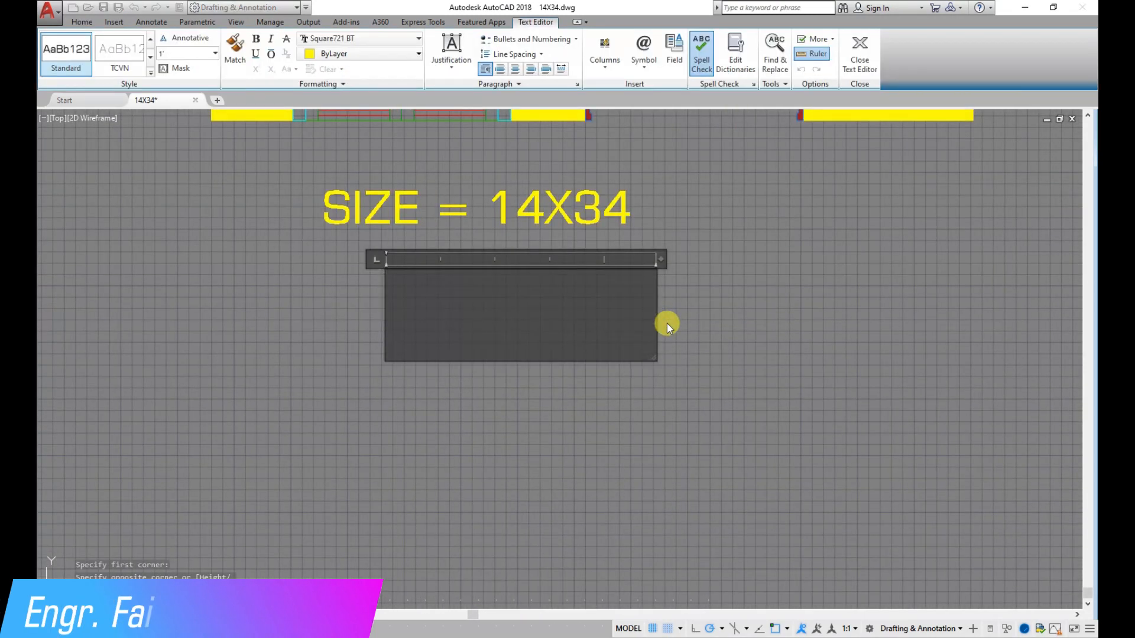
type("GROU")
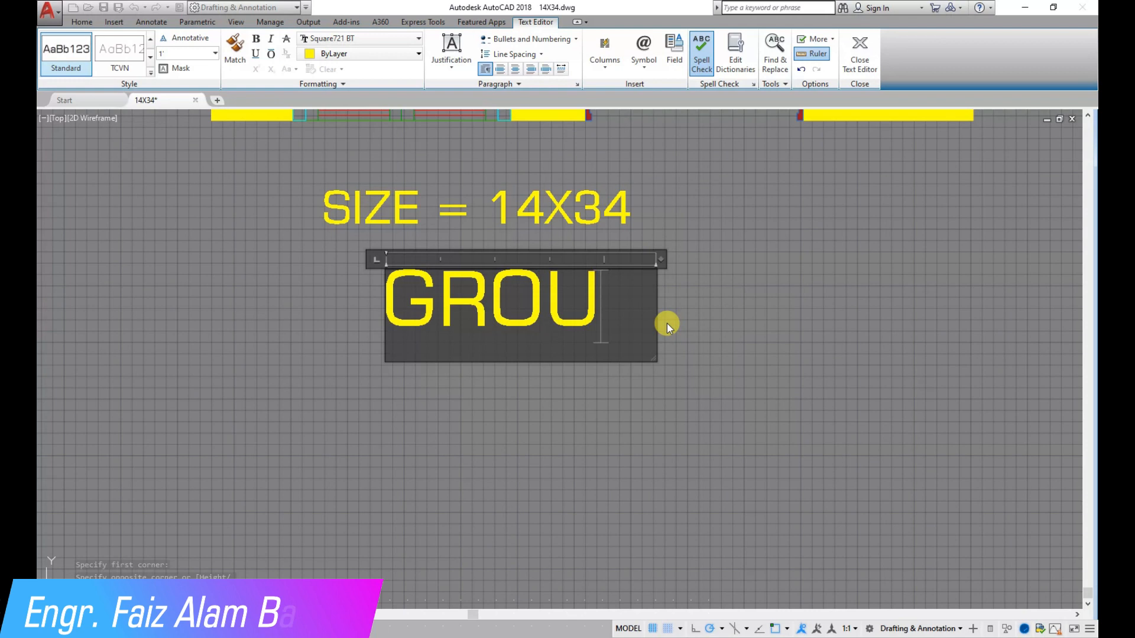
type("ND")
key("Return")
type("F")
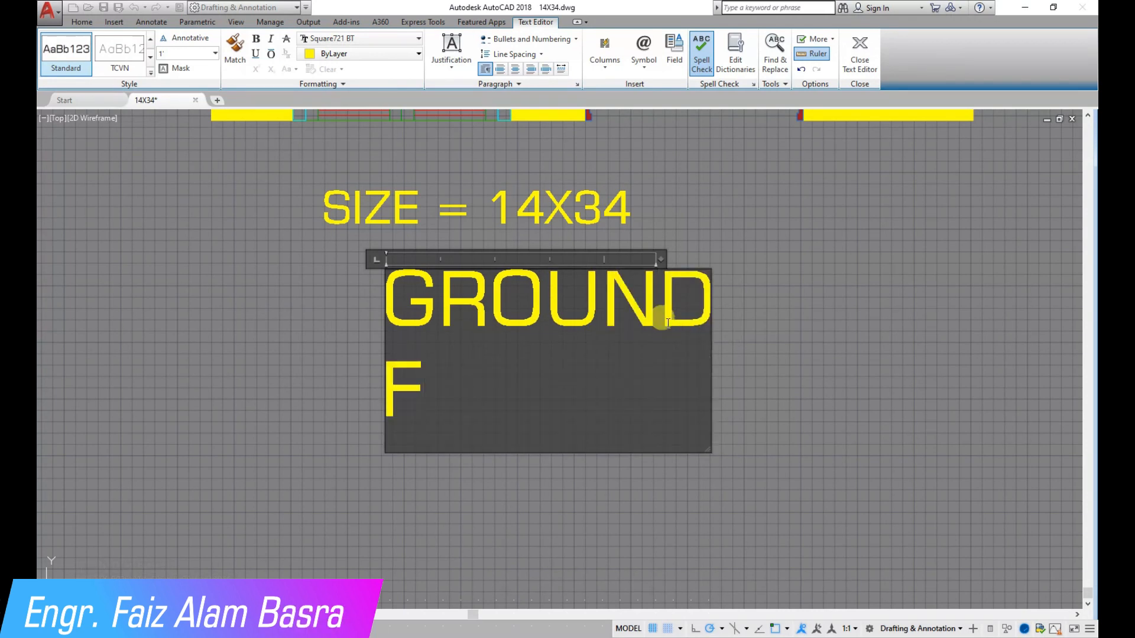
type("LOOR")
key("Return")
type("PLAN")
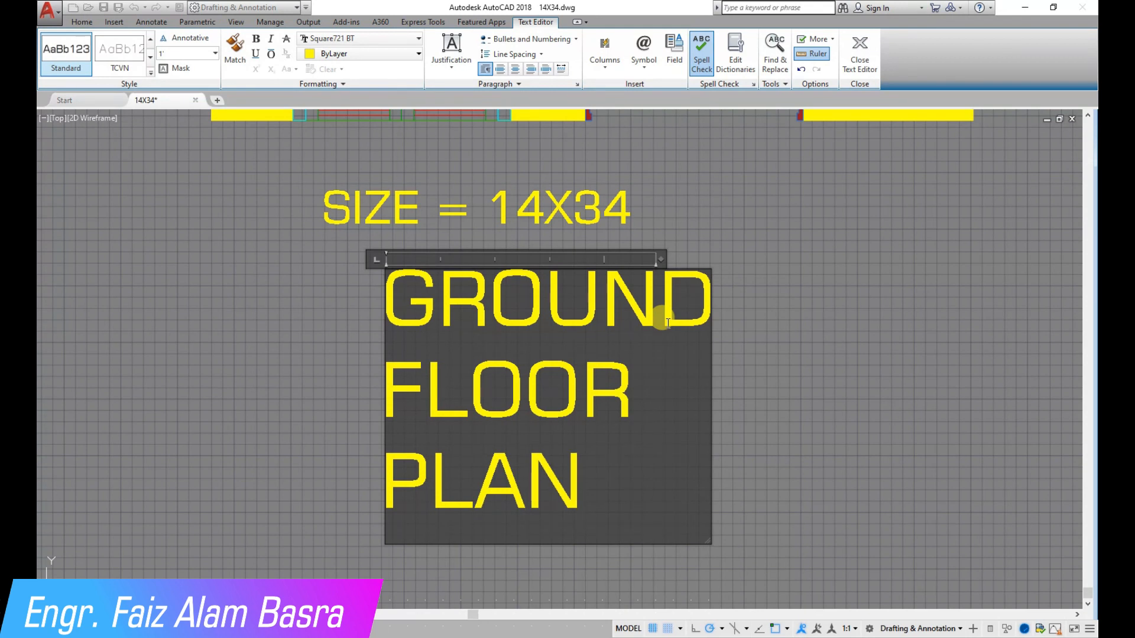
Step: Make the GROUND FLOOR PLAN text bold and underlined with height 5, and widen its frame to fit one line
left_click_drag(640, 474, 359, 295)
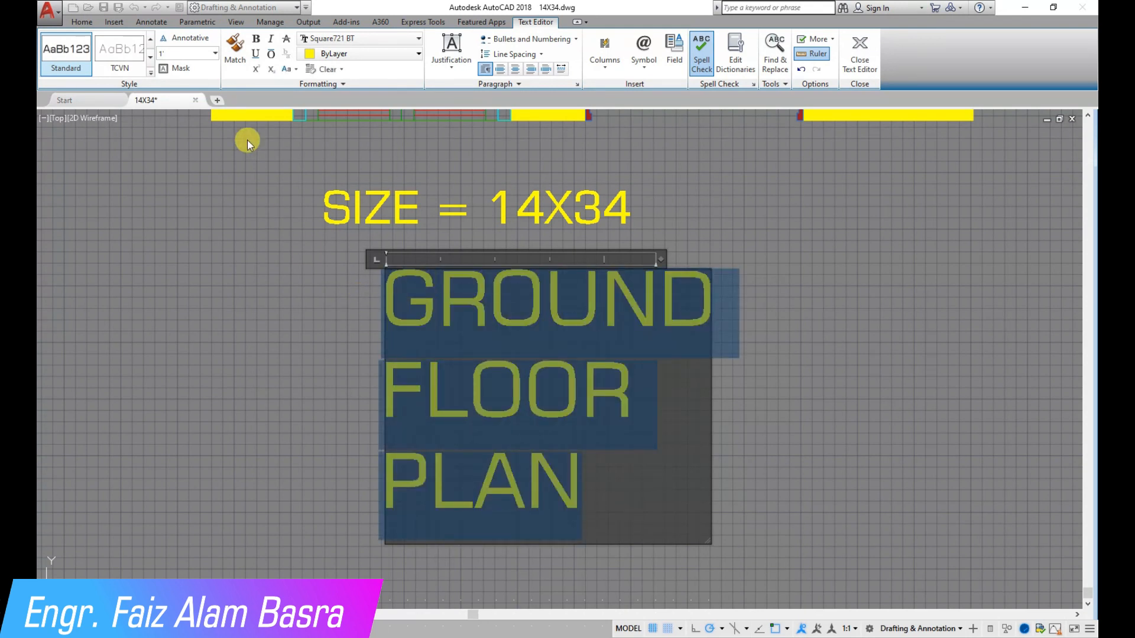
left_click(261, 39)
left_click(255, 55)
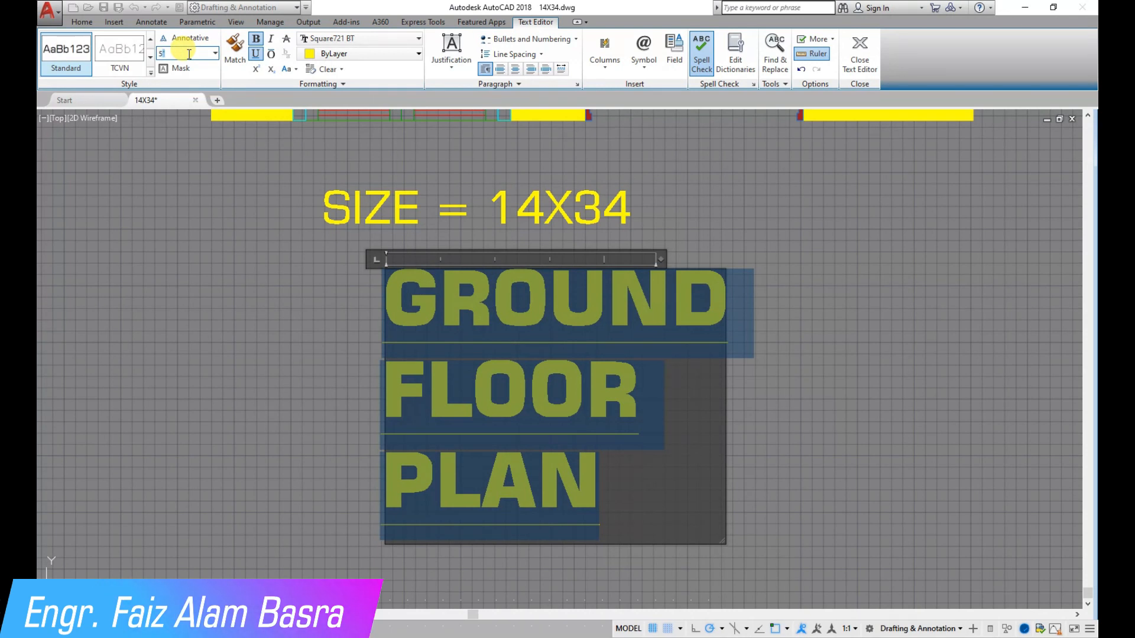
left_click(189, 54)
type("5")
key("Return")
left_click_drag(666, 260, 761, 256)
left_click(640, 329)
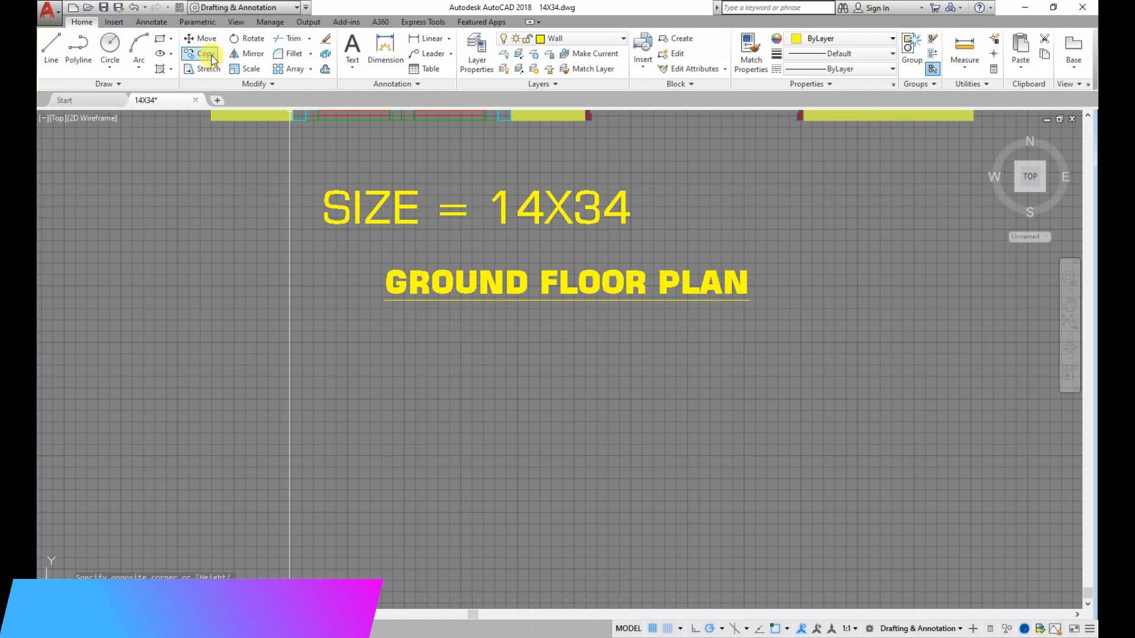
Step: Move the GROUND FLOOR PLAN title straight up to just beneath the plan's front wall
scroll(478, 490, "down", 2)
left_click(528, 400)
left_click(502, 357)
key("Return")
left_click(719, 445)
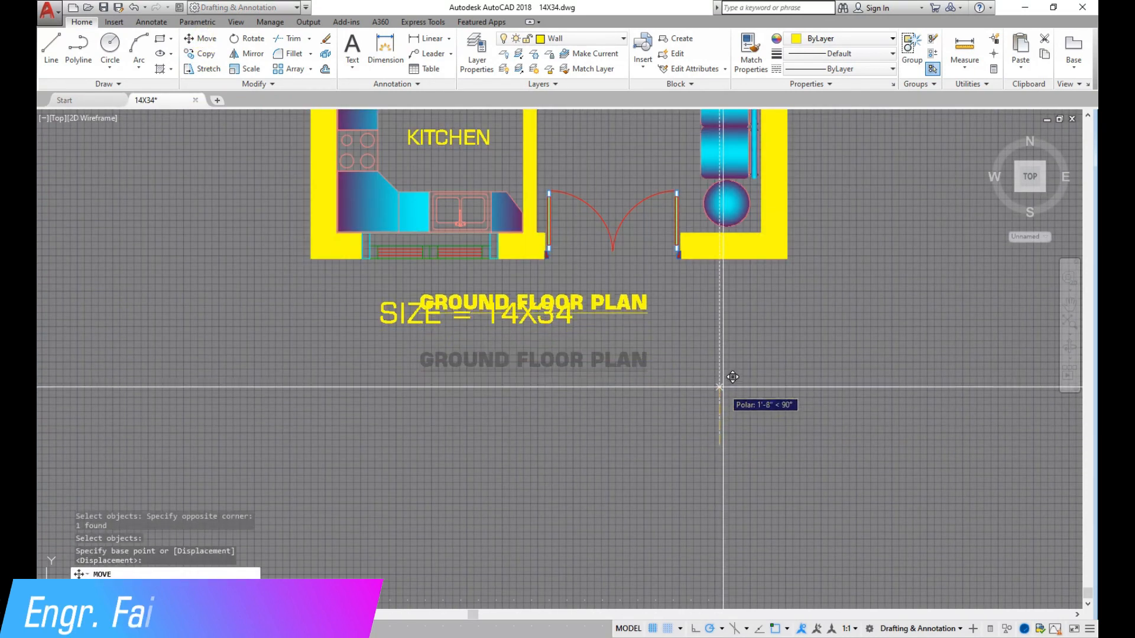
left_click(719, 385)
Step: Move the SIZE = 14X34 label down and across so it sits beneath the GROUND FLOOR PLAN title
left_click(204, 37)
left_click(377, 301)
key("Return")
left_click(375, 330)
left_click(374, 347)
left_click(220, 53)
left_click(374, 332)
key("Return")
left_click(373, 373)
left_click(426, 373)
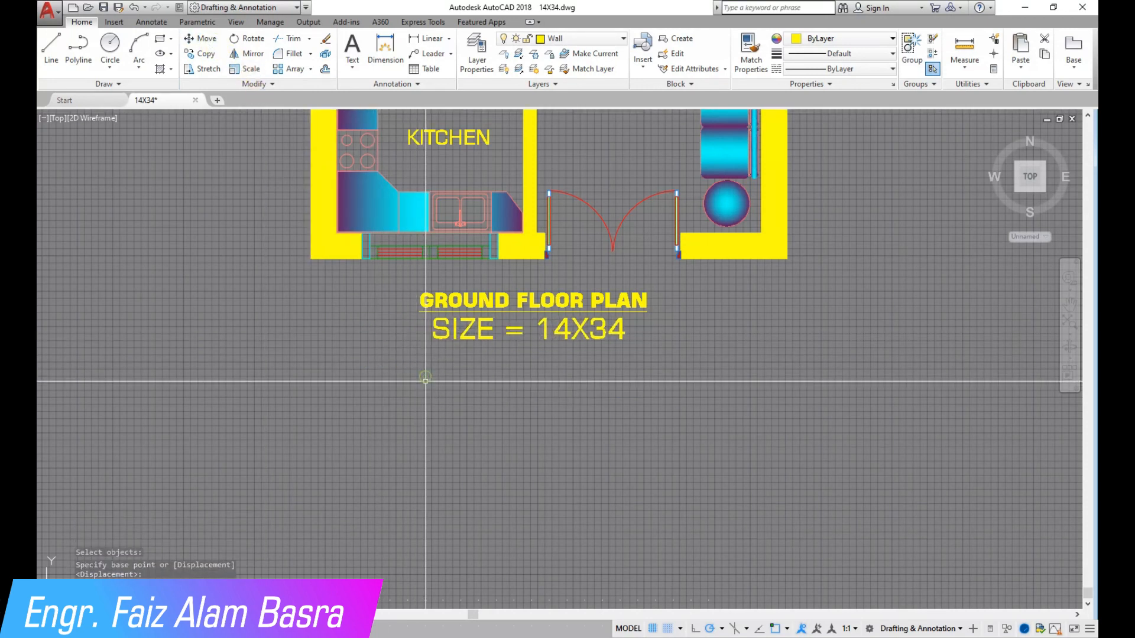
Step: Match the SIZE = 14X34 label's properties to the GROUND FLOOR PLAN title
left_click(755, 52)
left_click(535, 300)
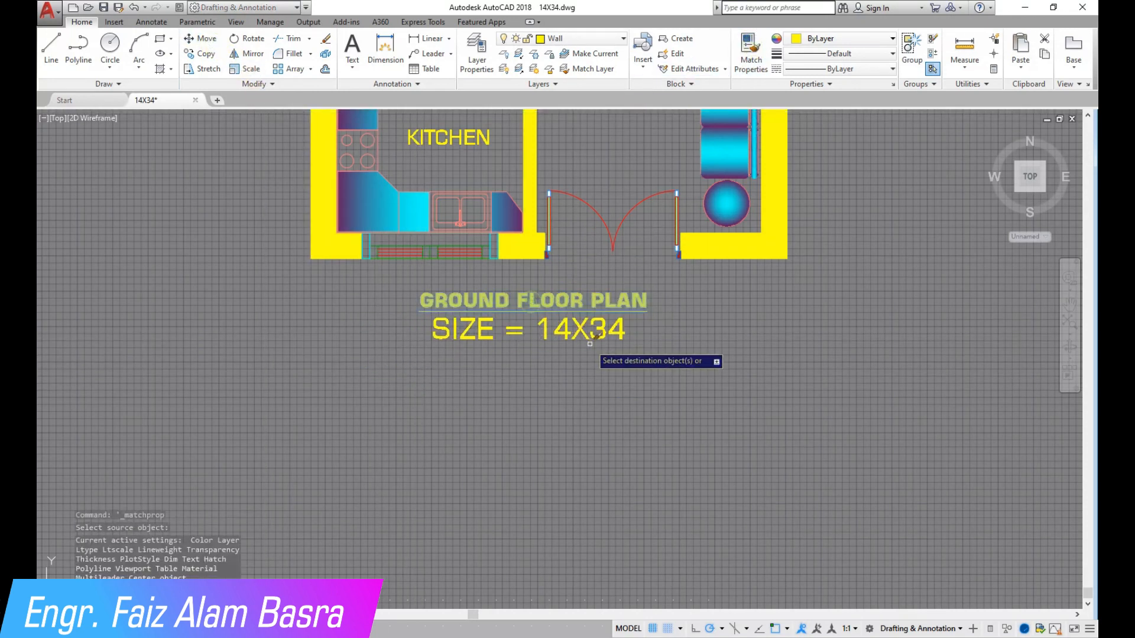
left_click(590, 342)
left_click(556, 335)
right_click(461, 362)
left_click(489, 372)
Step: Move the SIZE = 14X34 label sideways to centre it under the GROUND FLOOR PLAN title
left_click(221, 43)
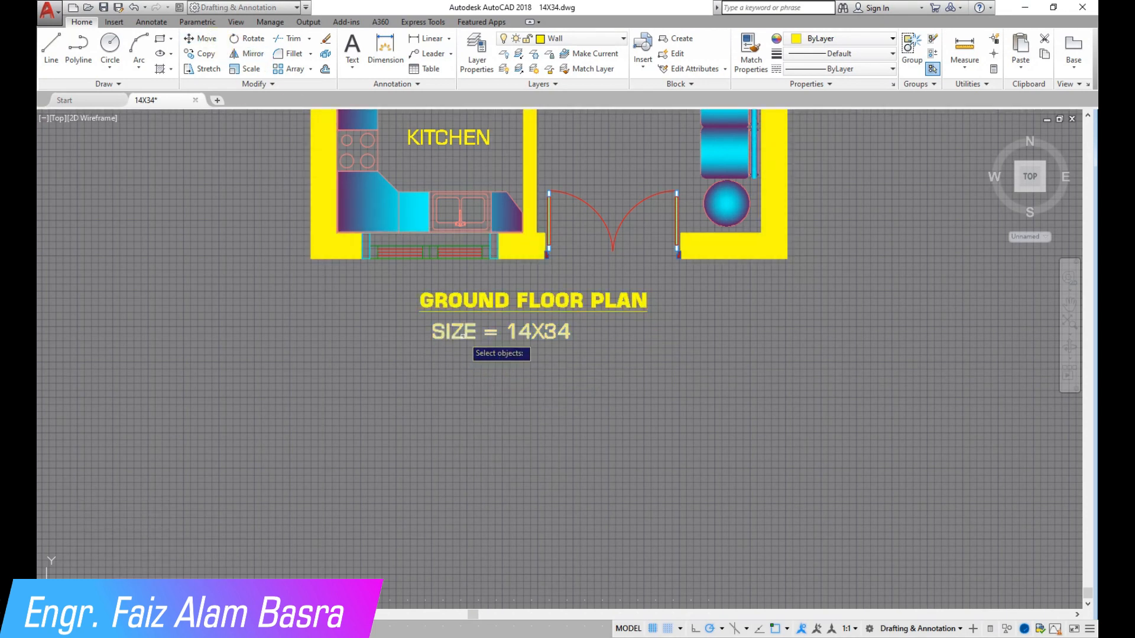
left_click(451, 331)
key("Return")
scroll(514, 424, "down", 2)
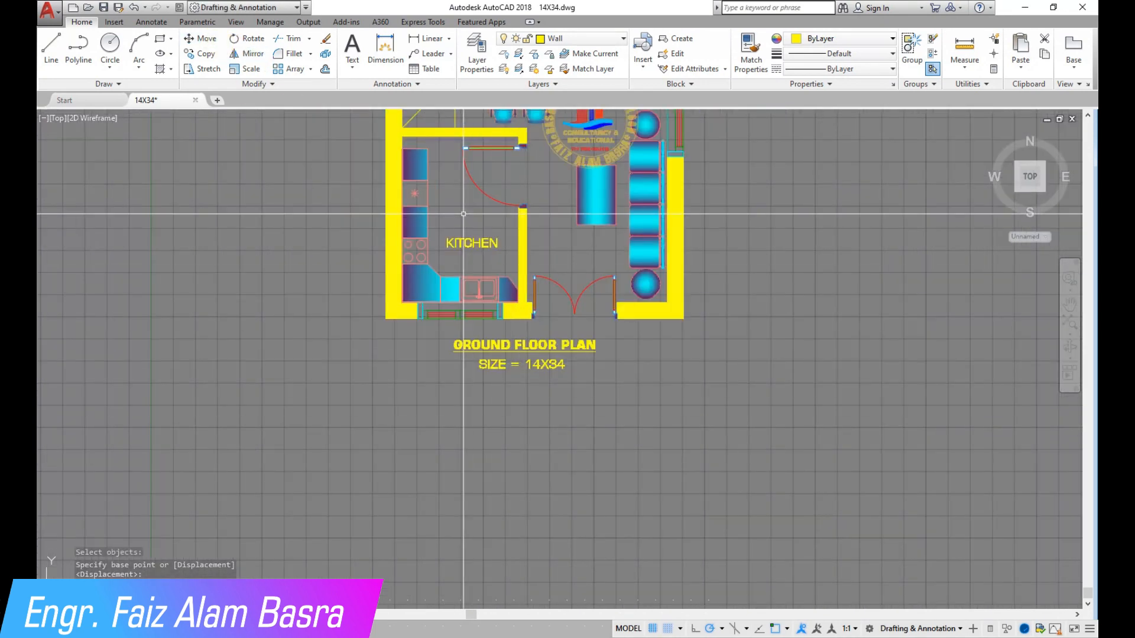
Step: Save the drawing
scroll(541, 377, "down", 4)
scroll(546, 218, "up", 6)
scroll(425, 204, "down", 4)
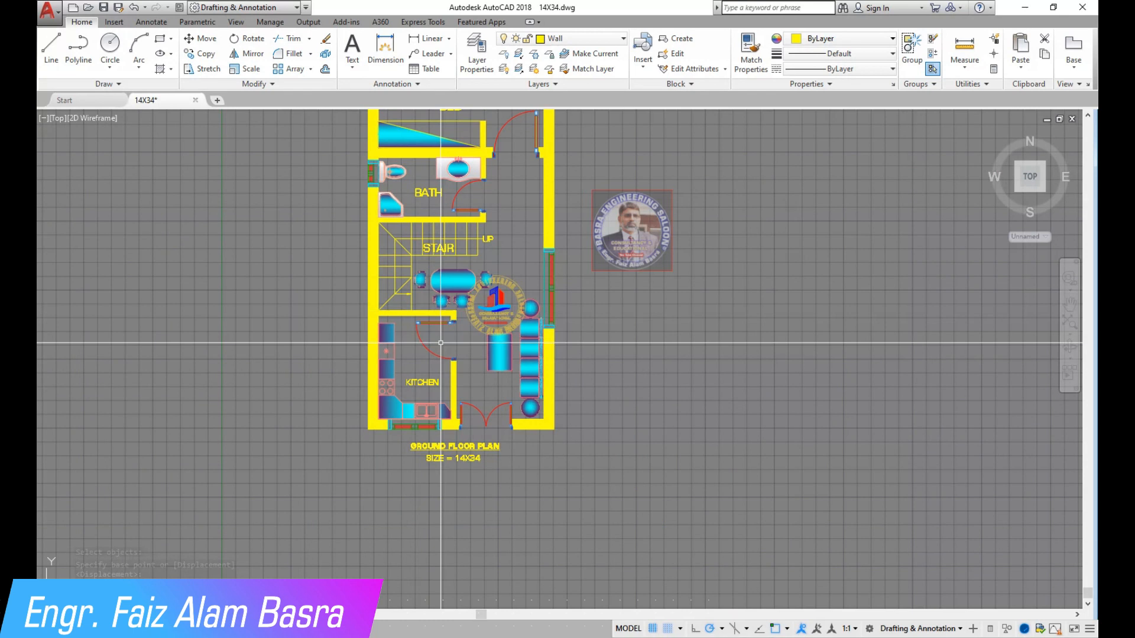
scroll(450, 331, "up", 2)
scroll(522, 299, "down", 4)
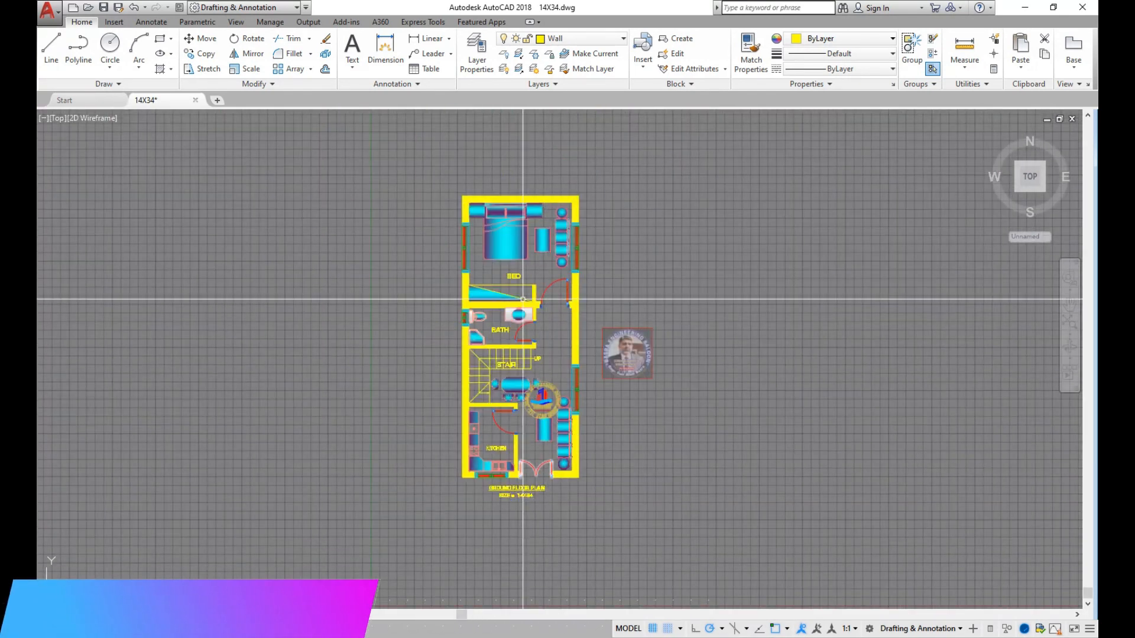
scroll(530, 244, "up", 4)
left_click(105, 7)
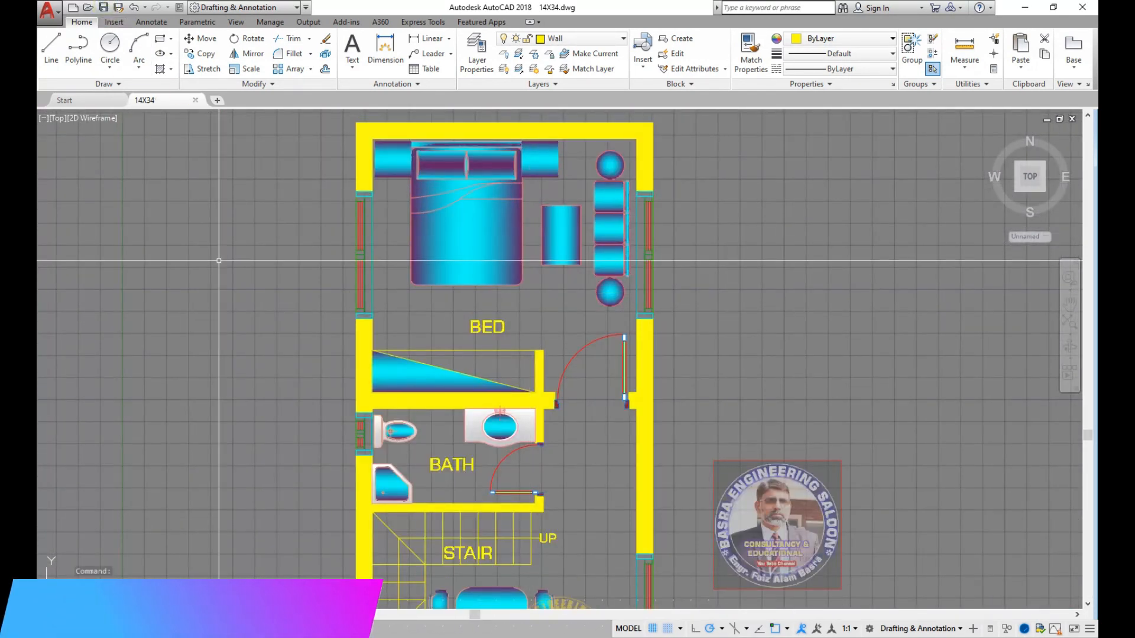
Step: Copy the furnished plan with its GROUND FLOOR PLAN title twice to the left, forming a horizontal row of three plans
scroll(222, 295, "down", 5)
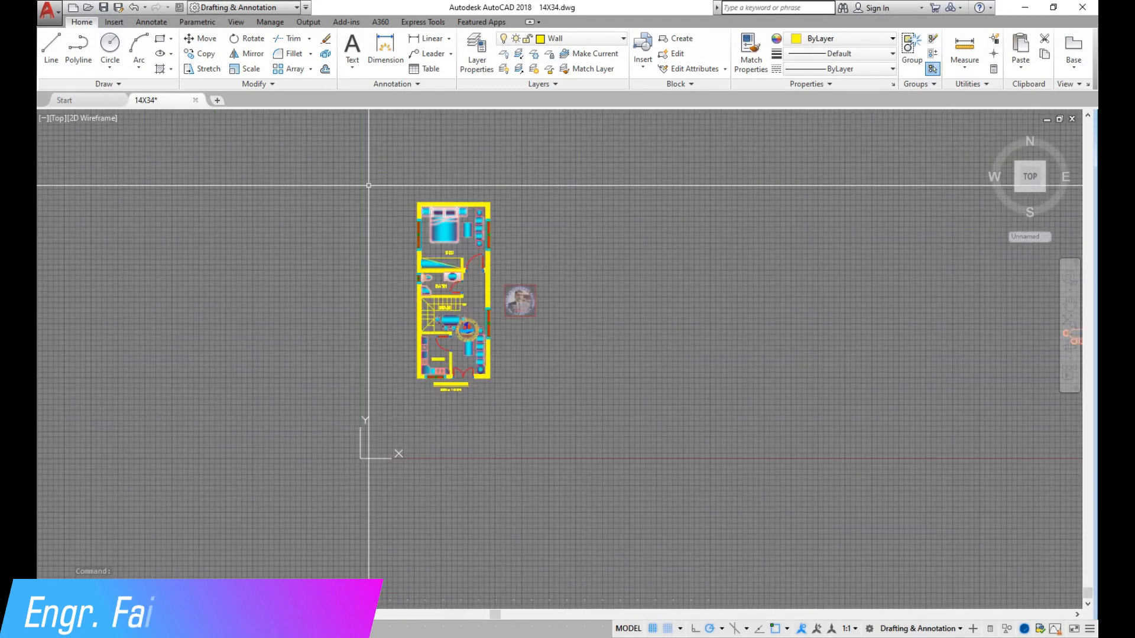
left_click(203, 59)
left_click(502, 389)
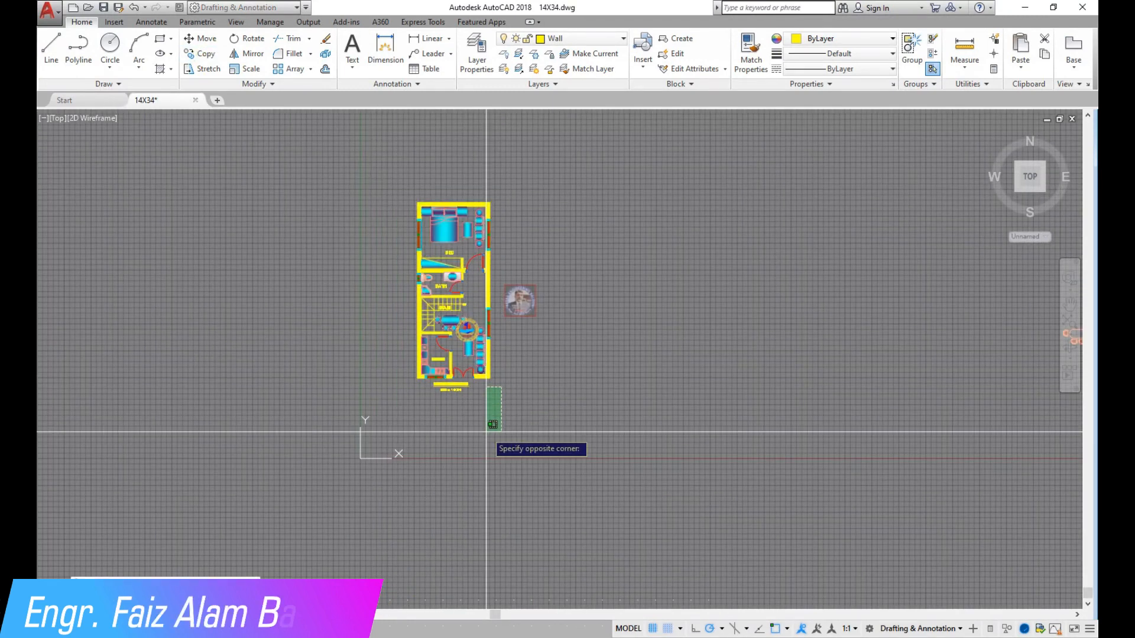
left_click(486, 403)
left_click(497, 378)
left_click(383, 172)
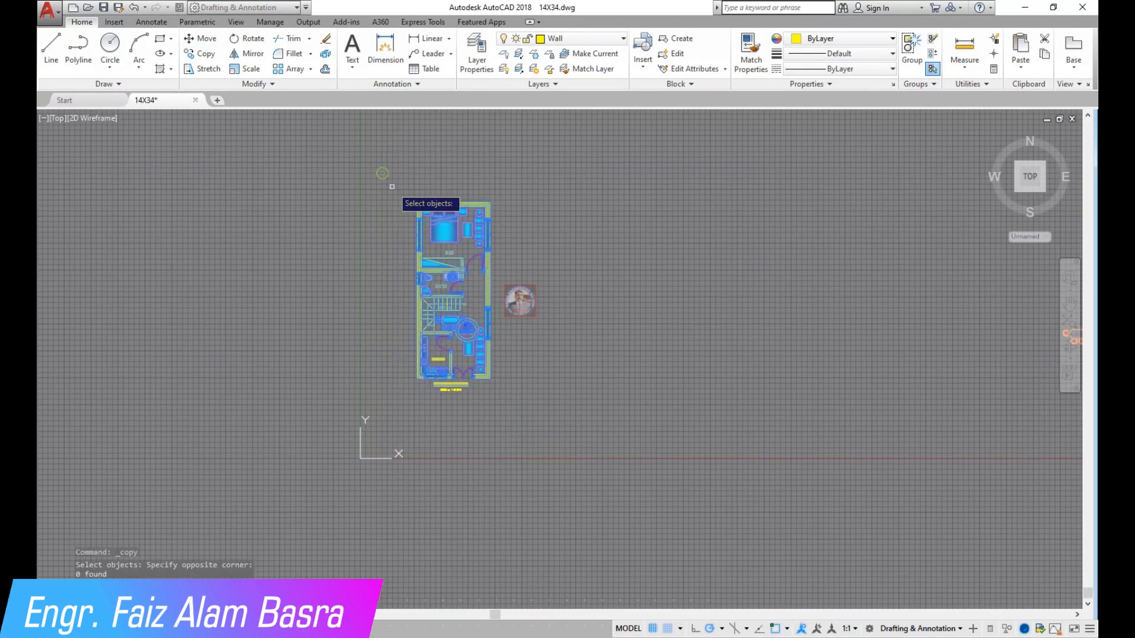
scroll(361, 354, "up", 8)
key("Return")
left_click(634, 535)
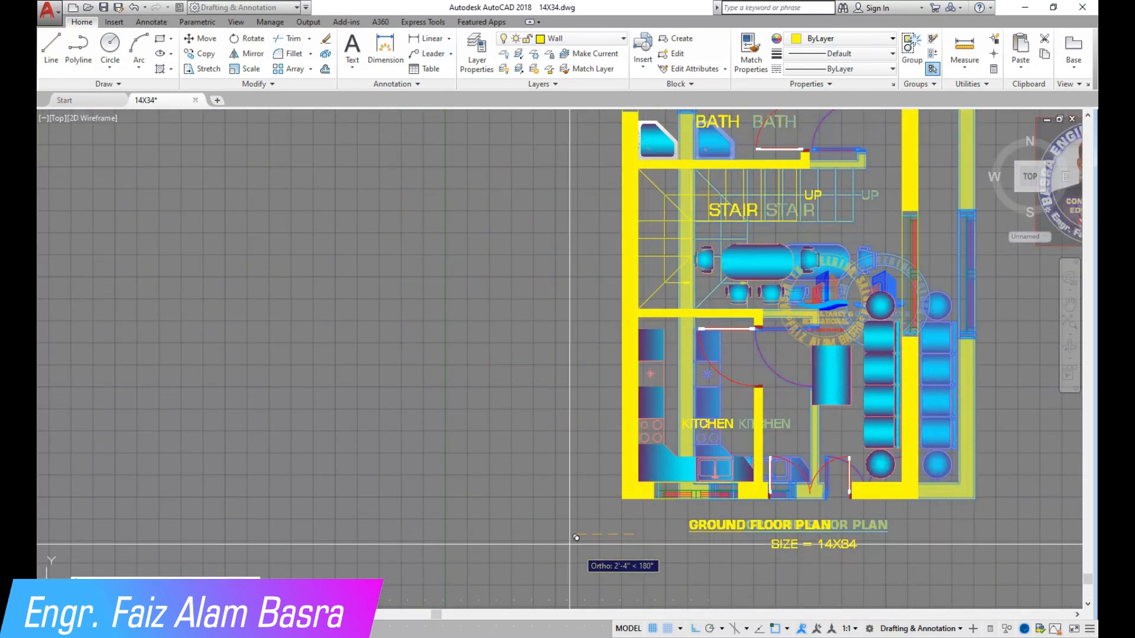
left_click(322, 477)
scroll(341, 492, "down", 2)
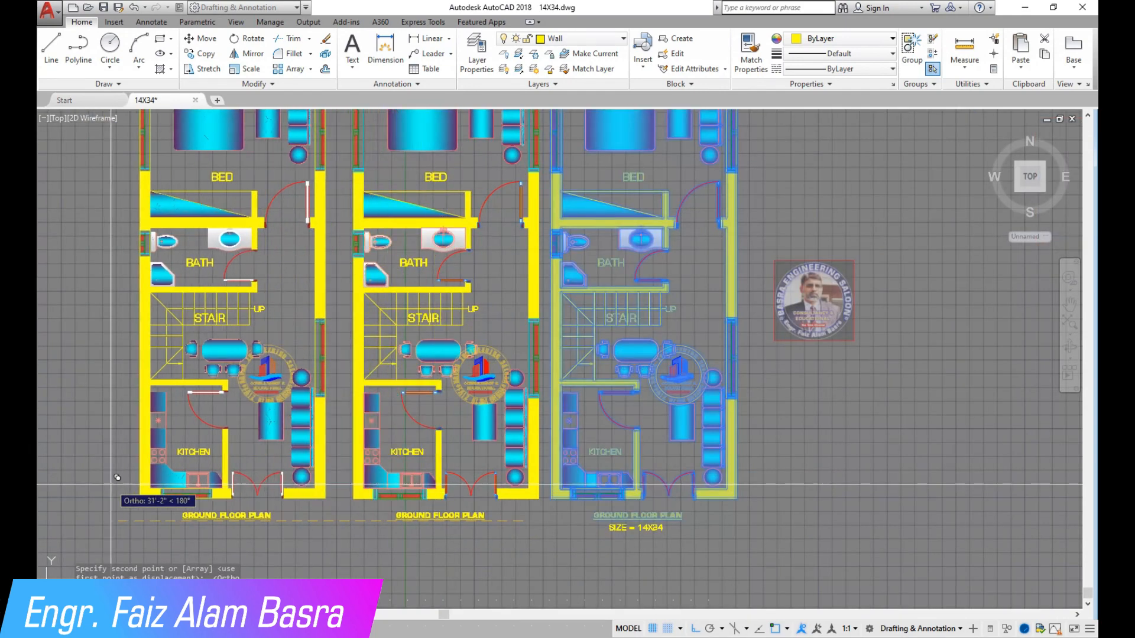
left_click(138, 476)
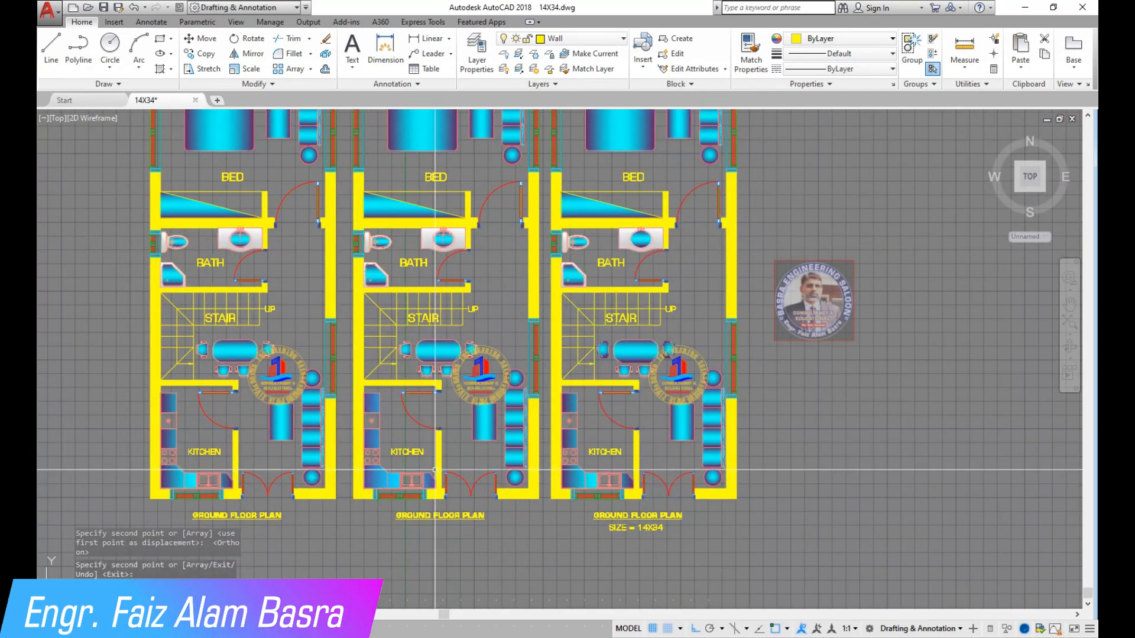
Step: Set the wall hatch colour of the rightmost plan to white
scroll(493, 506, "down", 5)
scroll(378, 242, "up", 9)
scroll(372, 231, "down", 4)
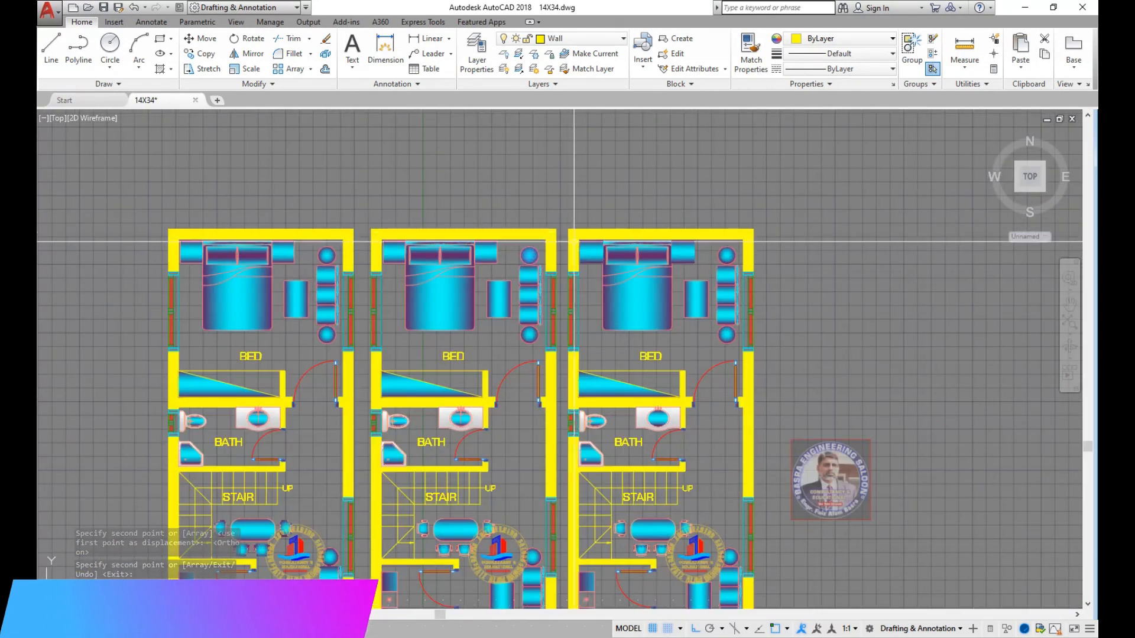
scroll(572, 234, "up", 2)
left_click(577, 237)
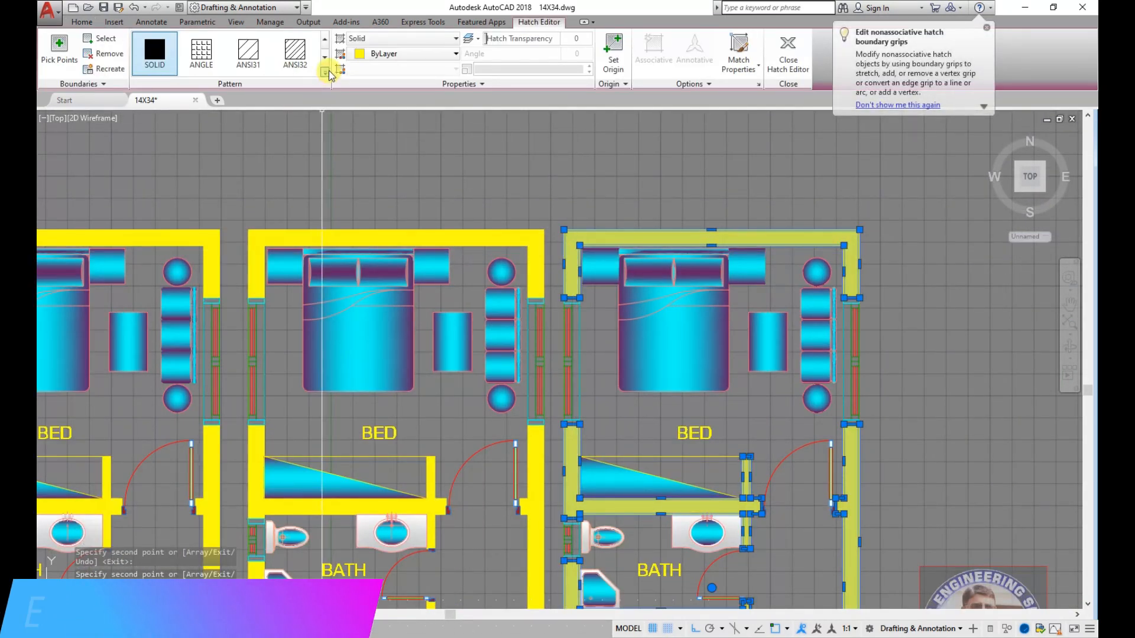
left_click(455, 54)
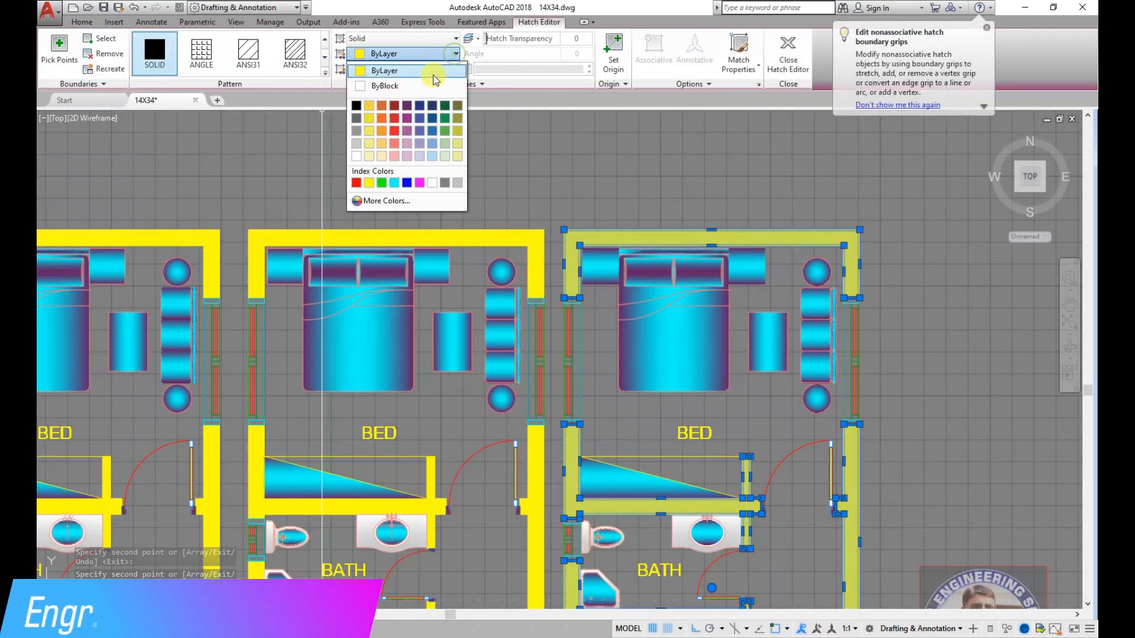
left_click(435, 180)
key("Escape")
Step: Set the wall hatch colour of the leftmost plan to black
scroll(456, 211, "down", 3)
scroll(532, 346, "up", 1)
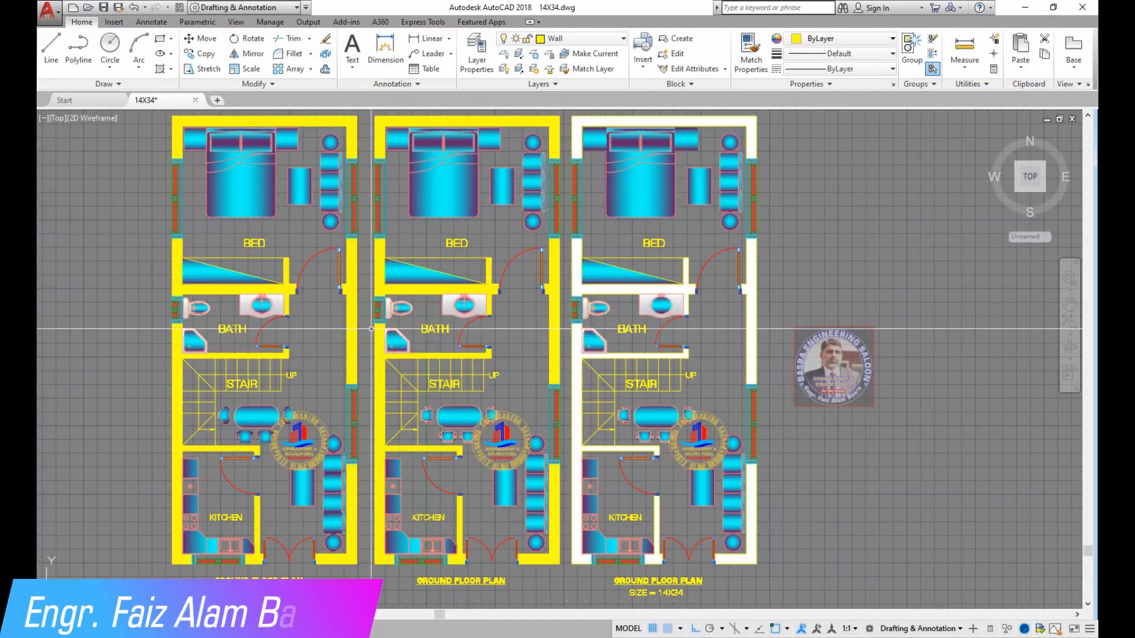
scroll(371, 329, "up", 2)
left_click(372, 329)
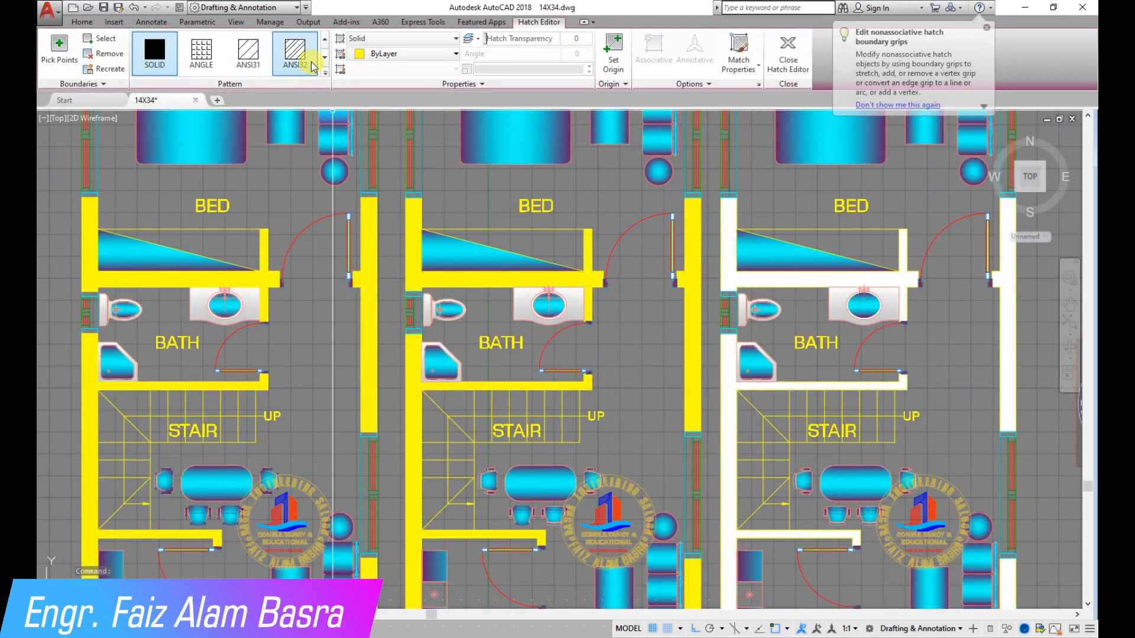
left_click(455, 54)
left_click(427, 180)
key("Escape")
Step: Inspect the three plans side by side, comparing their black, yellow and white walls from the bedrooms down to the titles
scroll(470, 309, "down", 3)
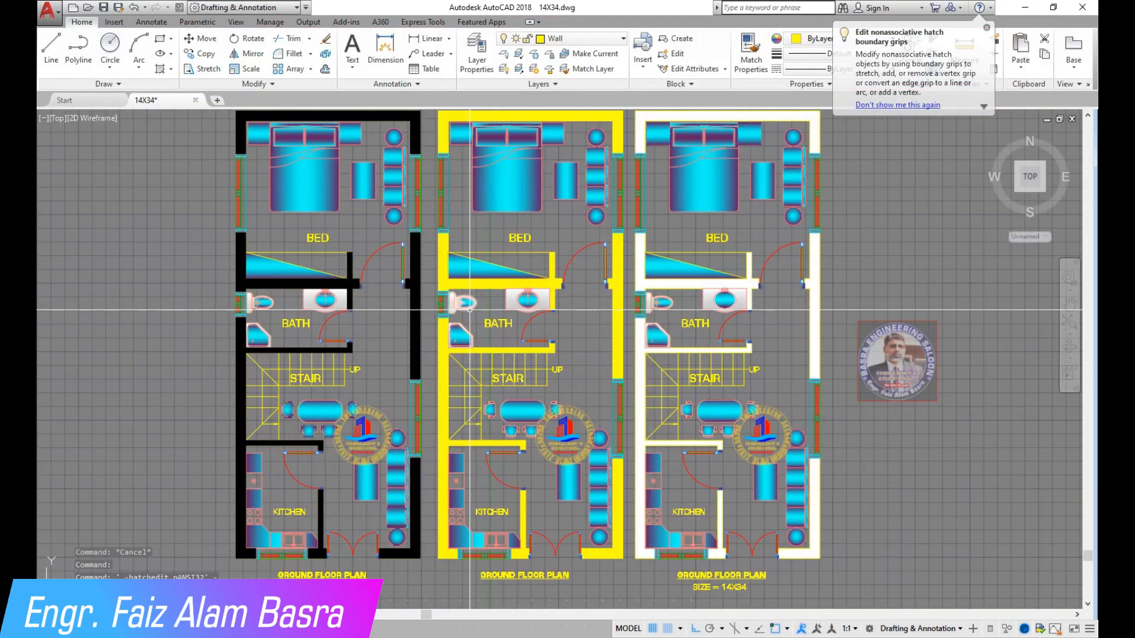
scroll(470, 310, "down", 3)
scroll(473, 463, "up", 3)
scroll(507, 433, "down", 1)
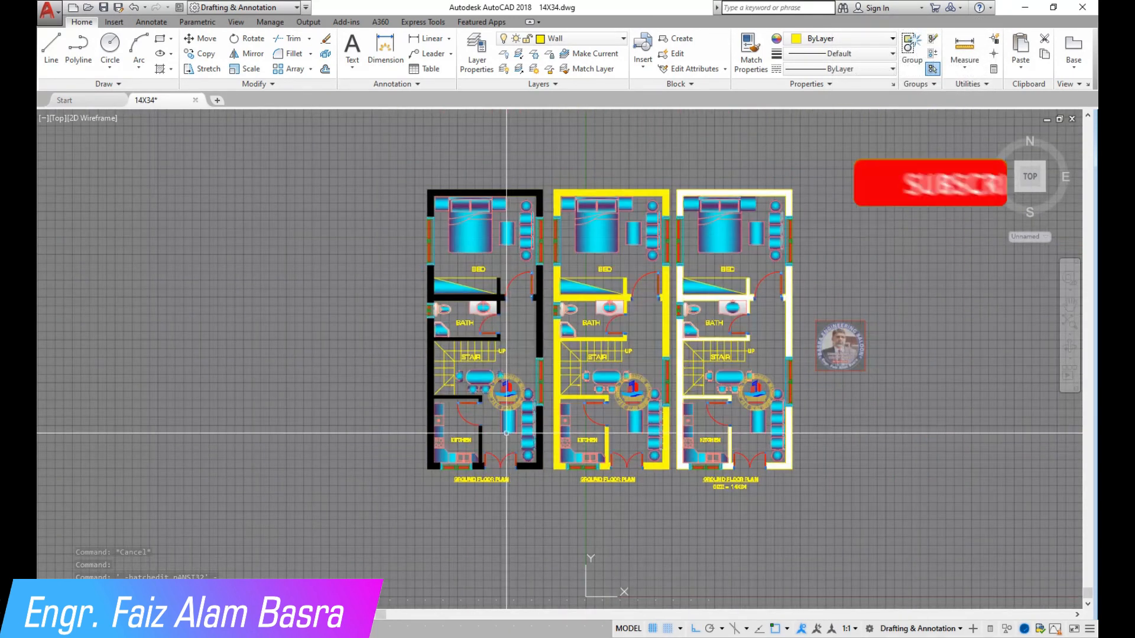
scroll(492, 195, "up", 4)
scroll(226, 274, "down", 2)
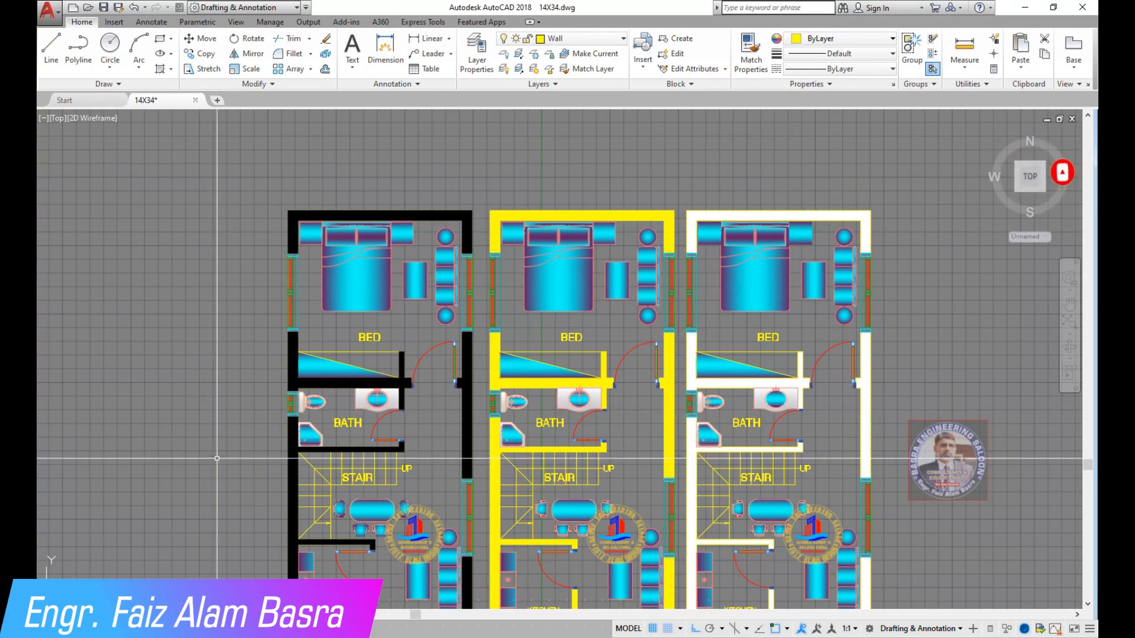
scroll(217, 459, "up", 4)
scroll(259, 318, "down", 4)
scroll(280, 453, "up", 4)
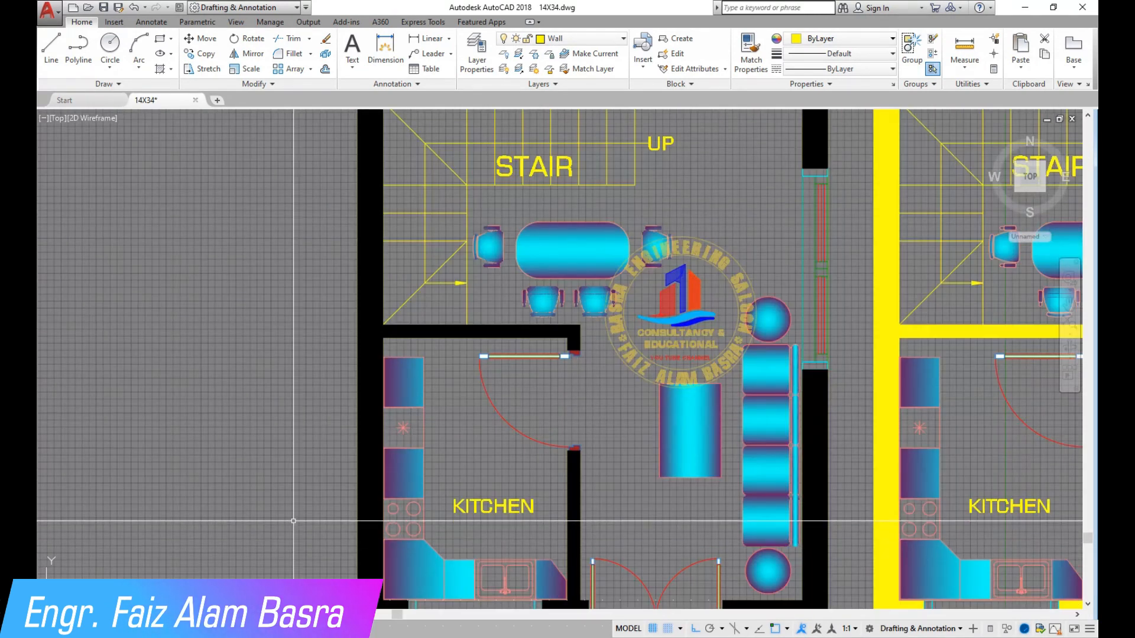
scroll(280, 453, "down", 4)
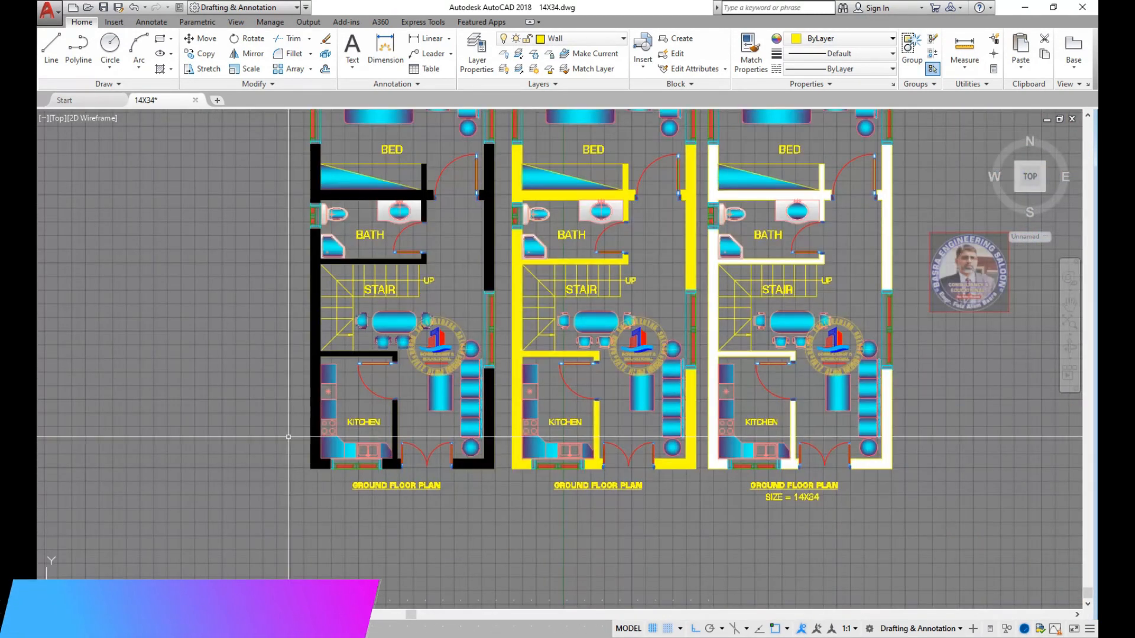
scroll(287, 491, "up", 4)
scroll(288, 491, "down", 4)
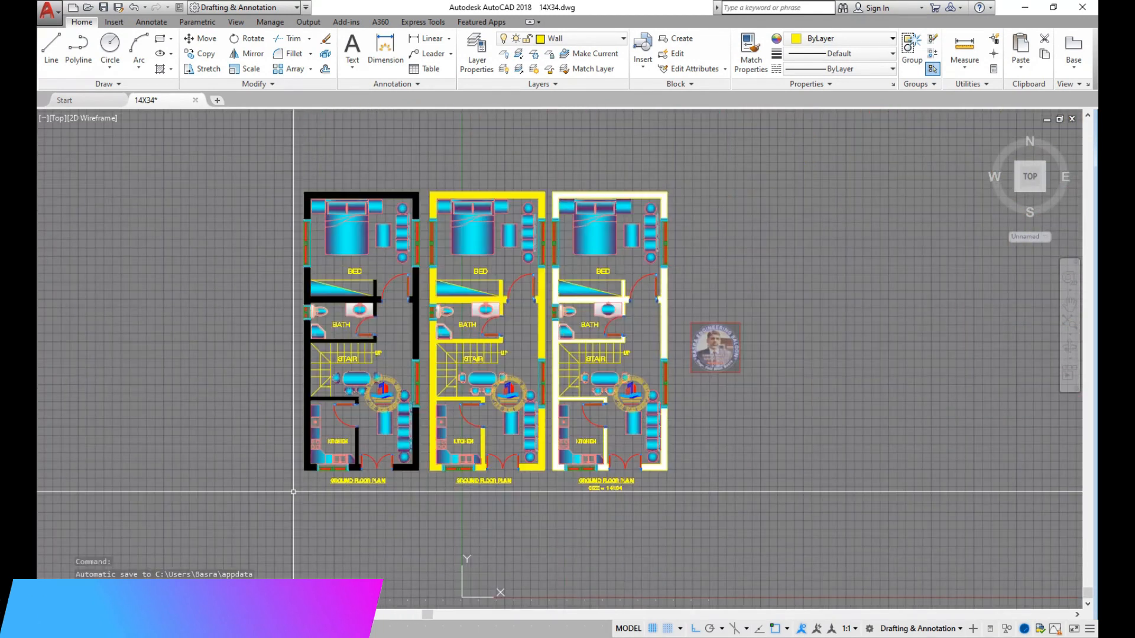
scroll(513, 281, "up", 3)
scroll(513, 281, "down", 1)
Step: Copy the row of three plans straight up by about 38 ft, placing the copies above the originals
scroll(442, 235, "down", 4)
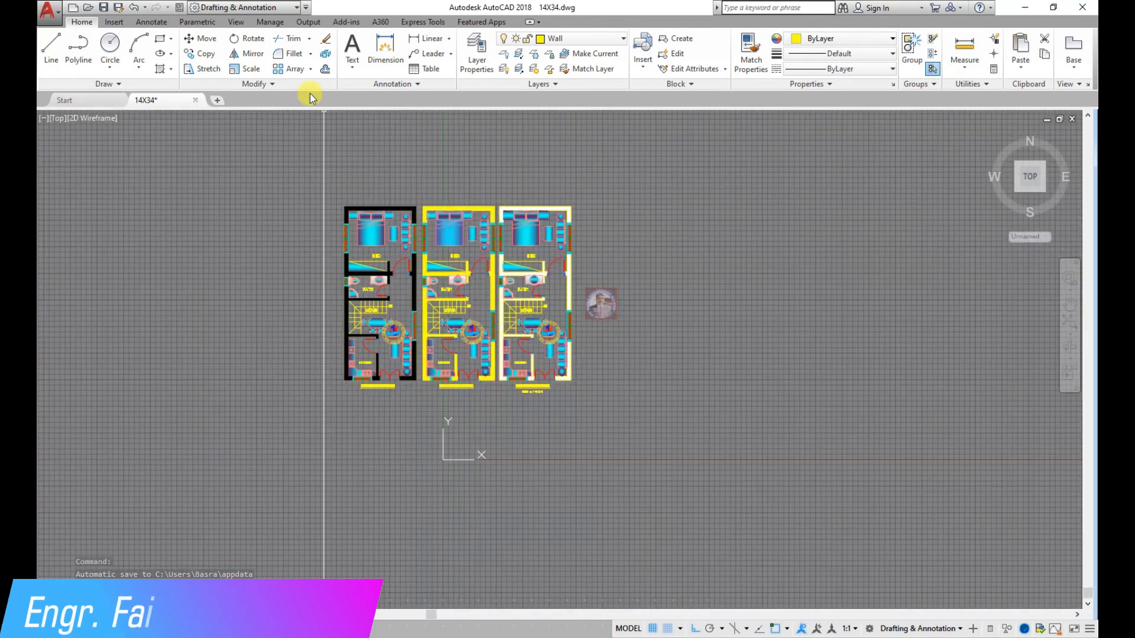
left_click(319, 176)
scroll(576, 460, "down", 5)
key("Return")
left_click(623, 445)
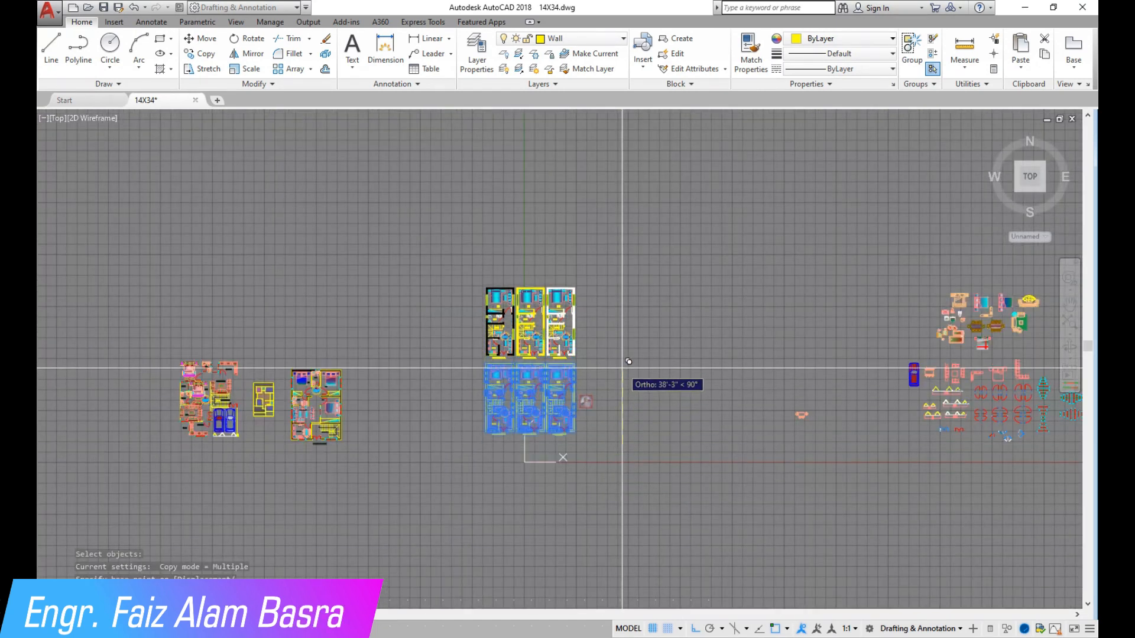
scroll(629, 361, "up", 4)
left_click(629, 361)
scroll(774, 353, "down", 2)
Step: Move the small colour-filled plan from the far left to the empty area above and left of the copied row
left_click(200, 38)
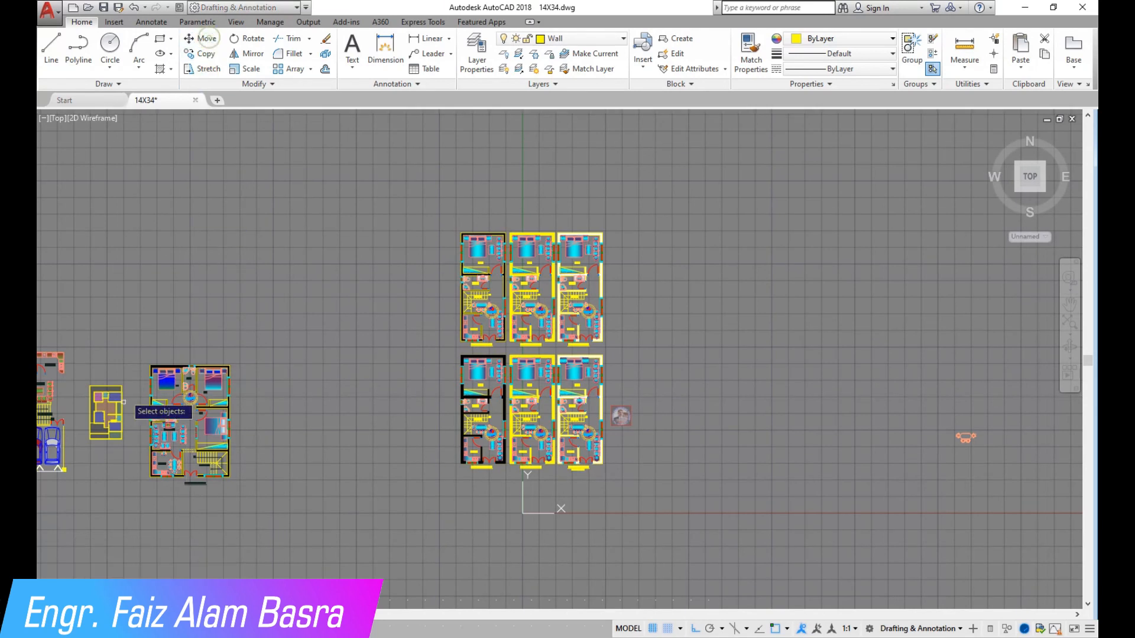
left_click(107, 455)
scroll(423, 232, "up", 4)
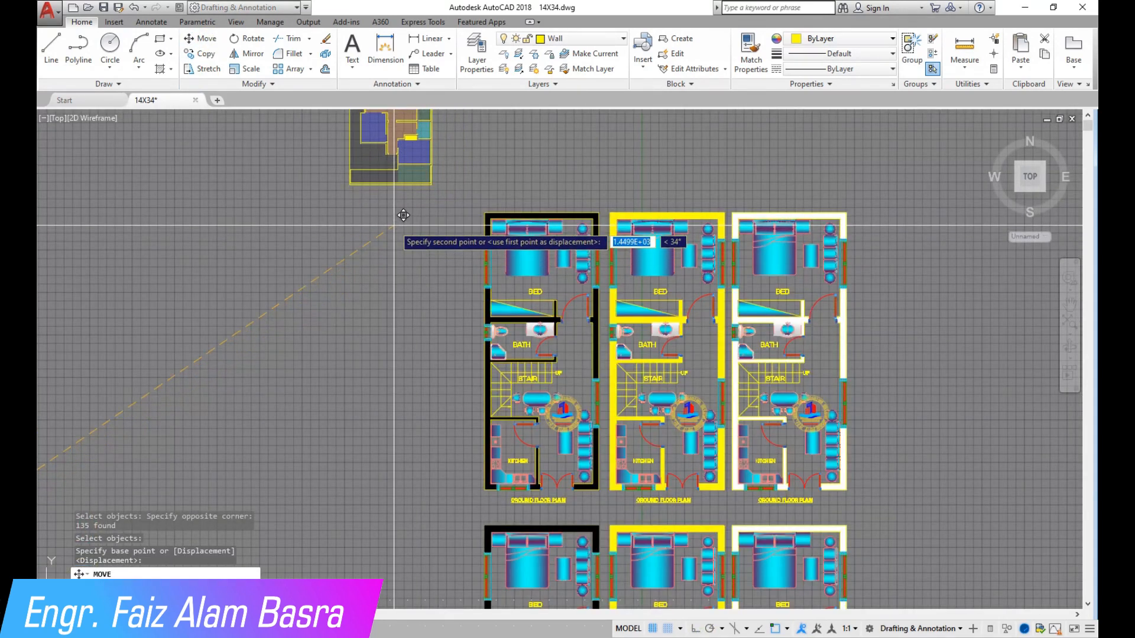
left_click(404, 220)
scroll(467, 296, "down", 2)
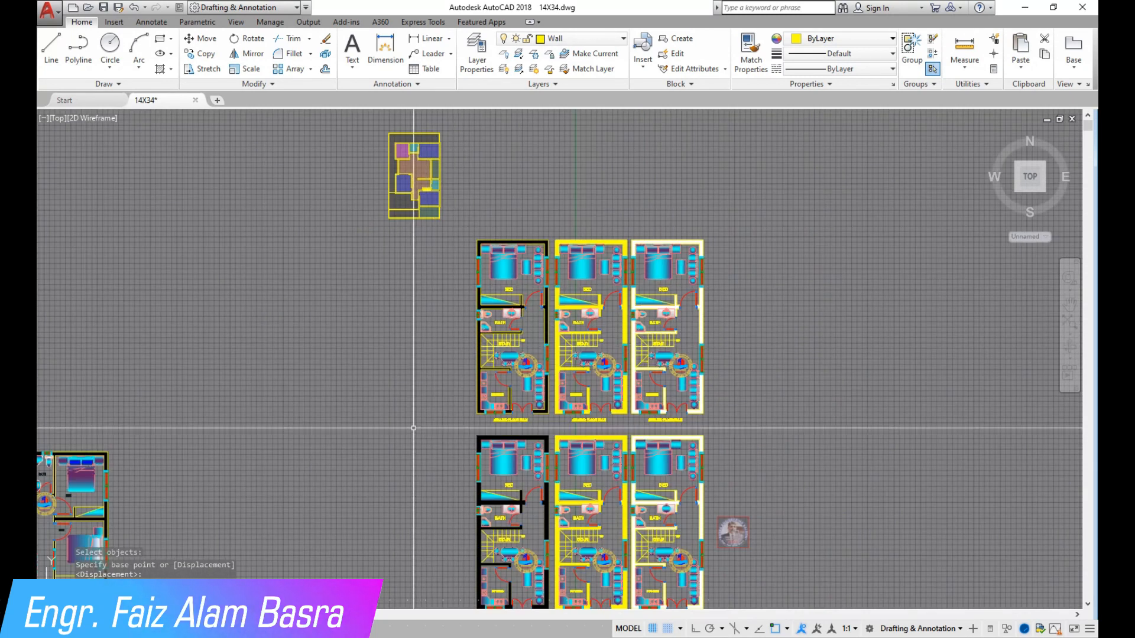
Step: Draw a rectangle along the outer wall edges of the black-walled plan in the upper row
scroll(497, 246, "up", 2)
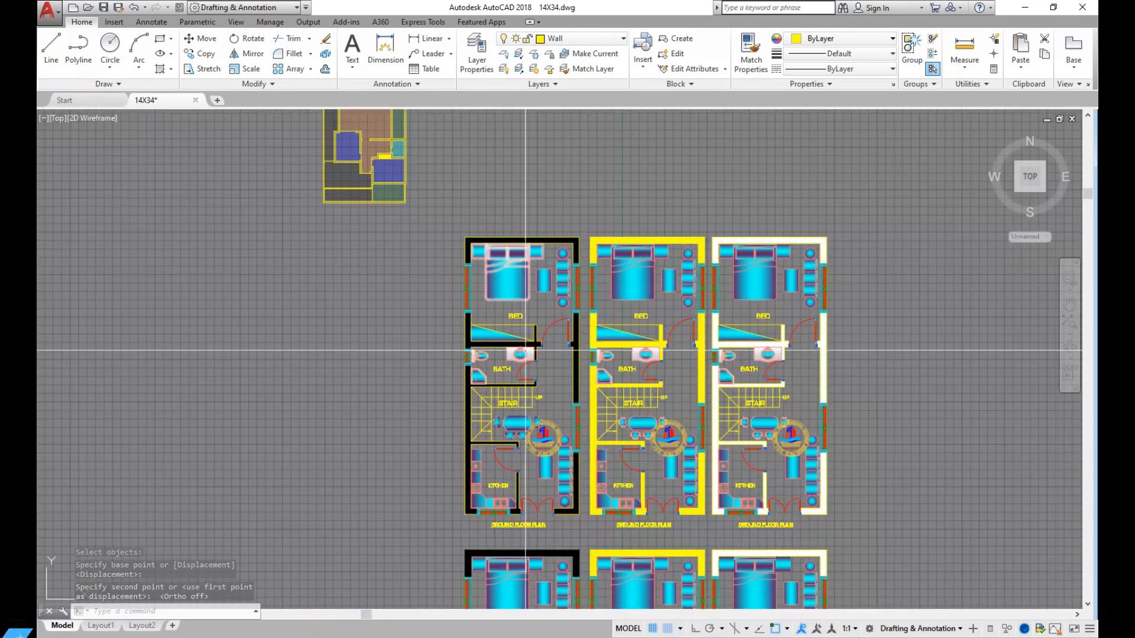
left_click(161, 40)
scroll(467, 239, "up", 6)
scroll(577, 197, "down", 5)
scroll(509, 180, "up", 9)
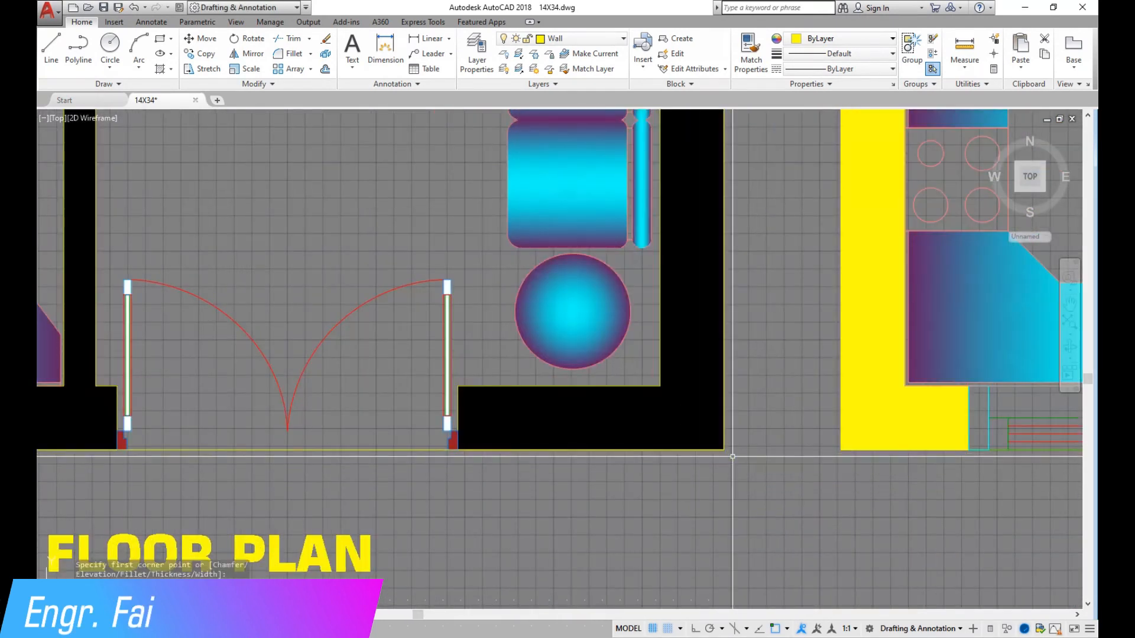
Step: Move the outline rectangle off the black-walled plan to the empty space on its left
scroll(748, 423, "down", 4)
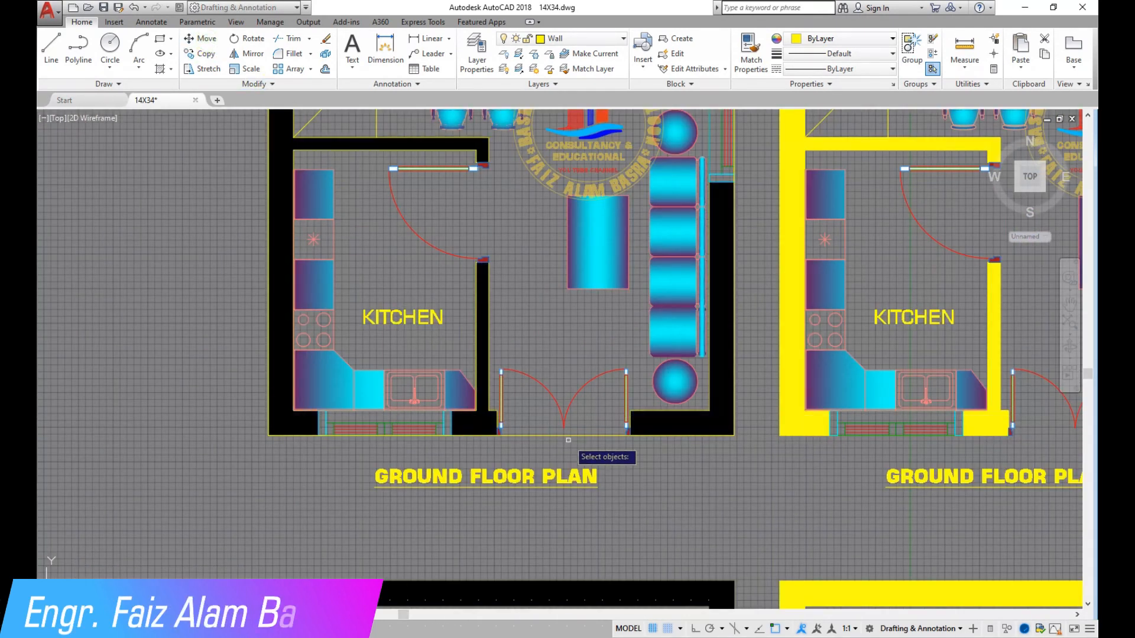
left_click(599, 438)
key("Return")
scroll(600, 450, "down", 4)
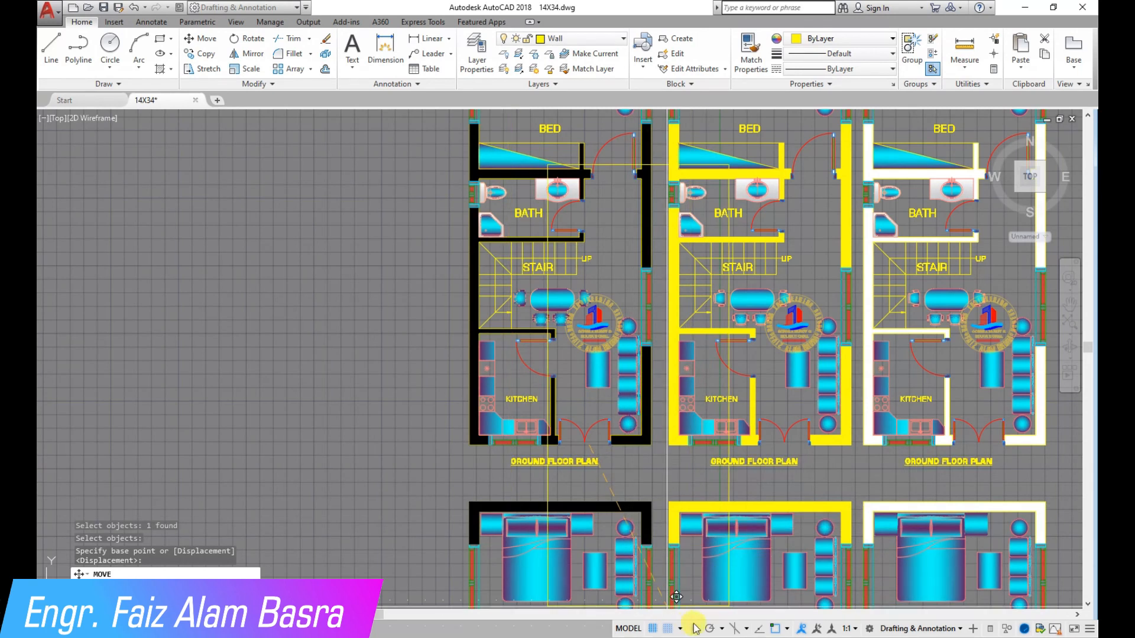
scroll(439, 419, "down", 4)
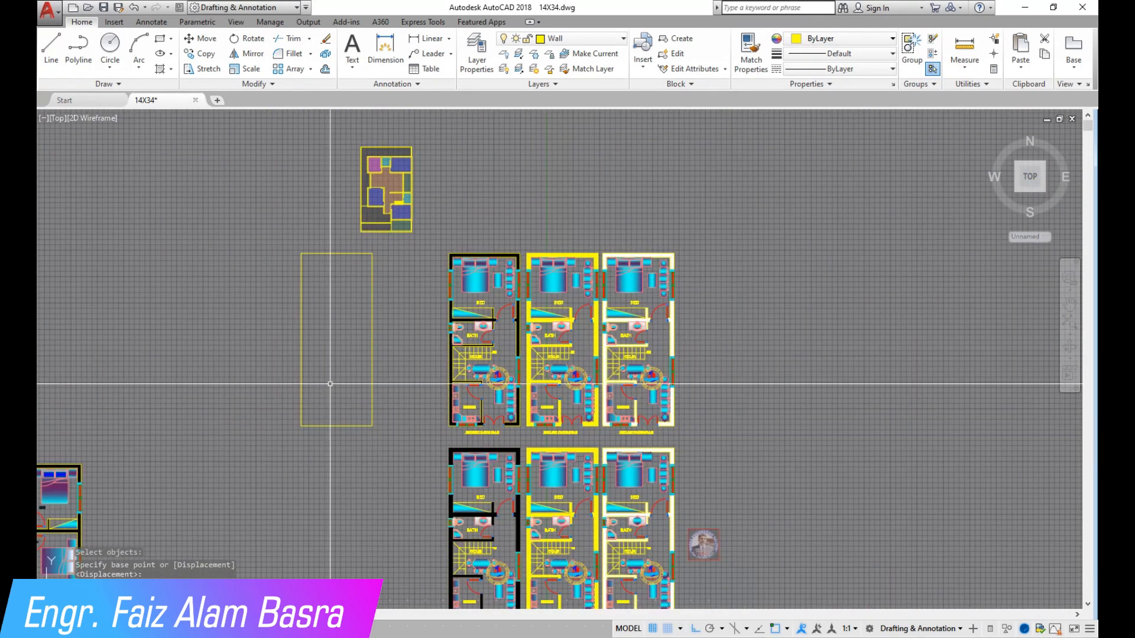
Step: Fill the separate outline rectangle with a solid hatch and set its colour to dark green 19,103,52
scroll(346, 373, "up", 2)
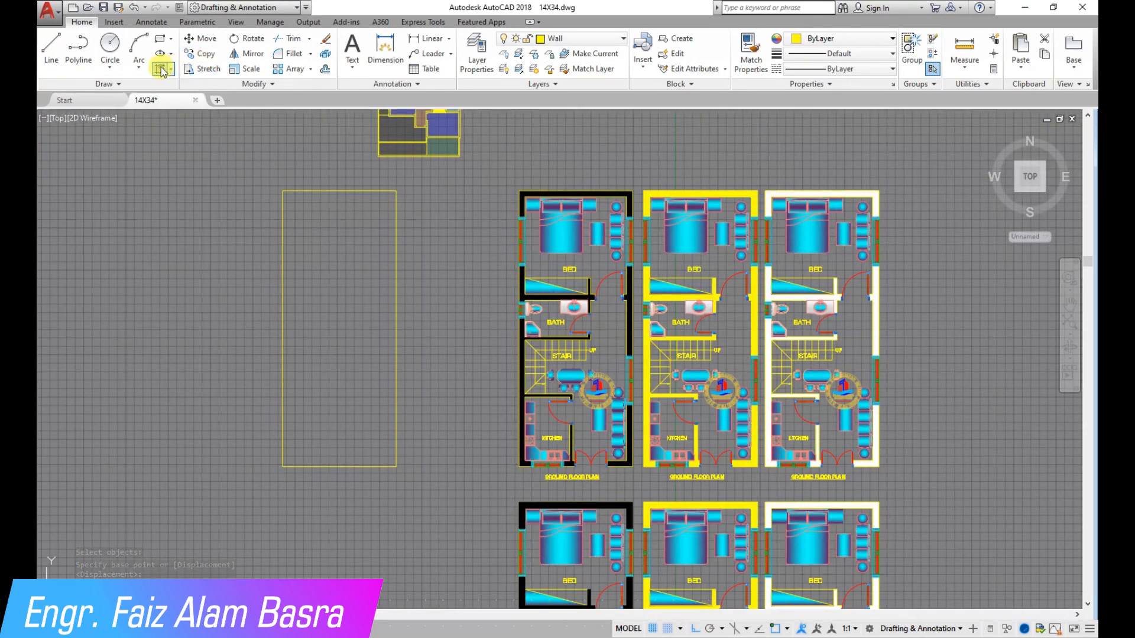
left_click(341, 300)
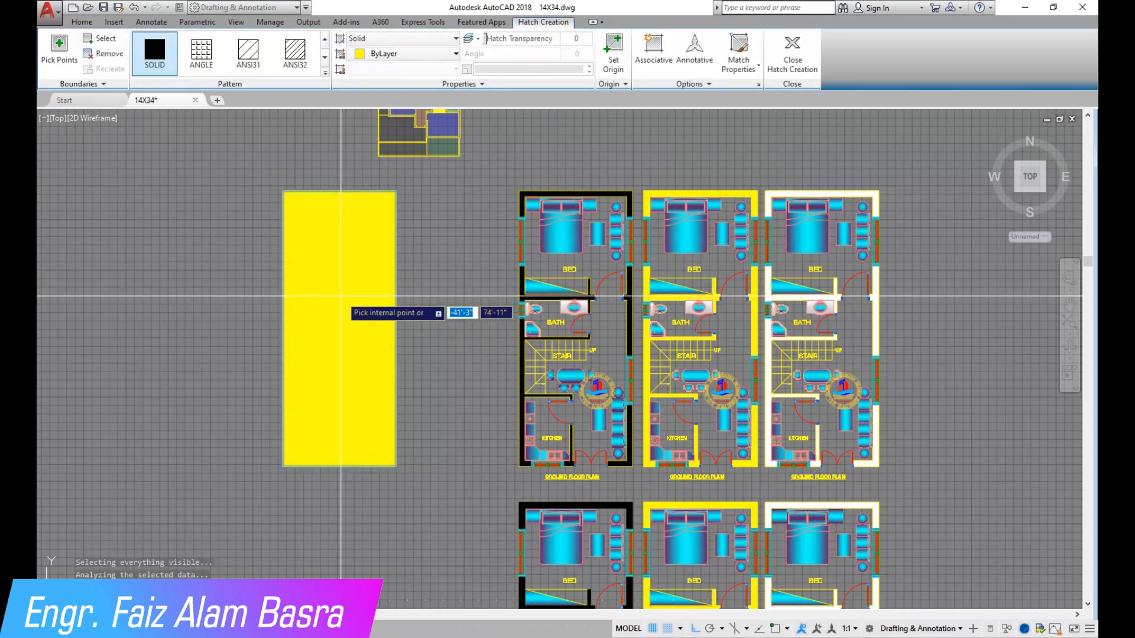
key("Return")
left_click(386, 254)
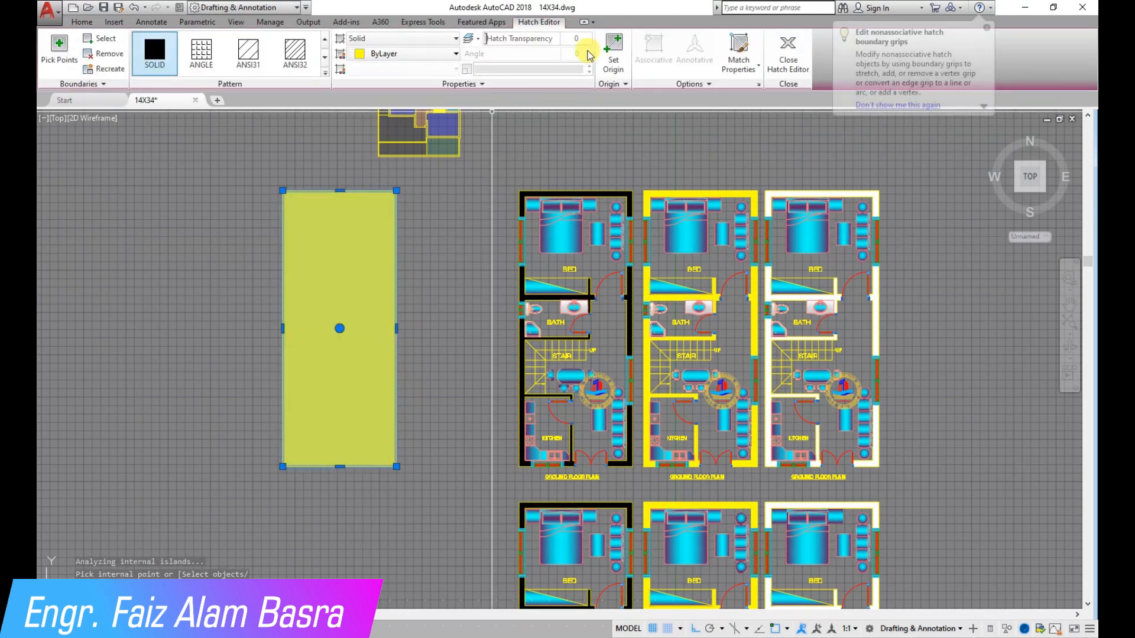
left_click(457, 53)
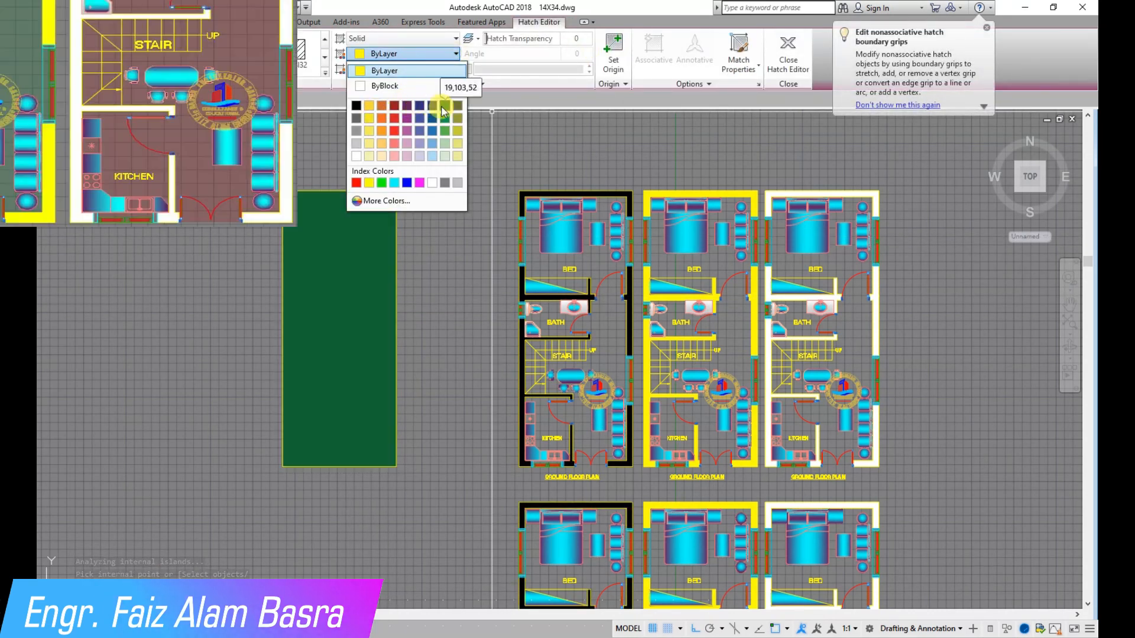
left_click(444, 105)
key("Escape")
Step: Start a copy of the dark green hatched rectangle
type("co")
key("Return")
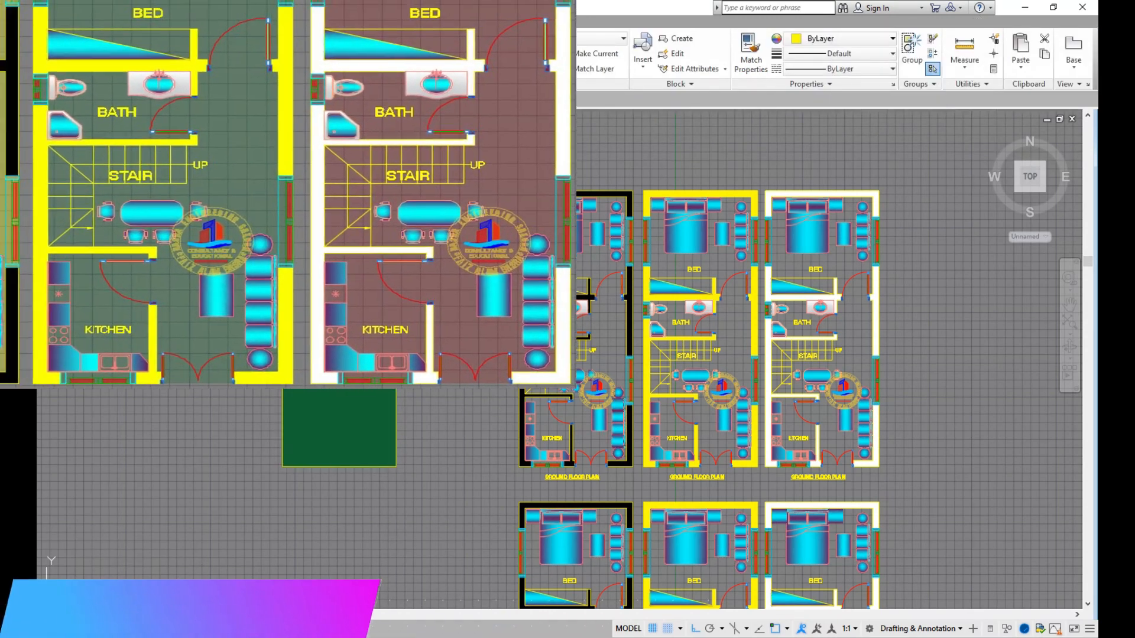
left_click(381, 440)
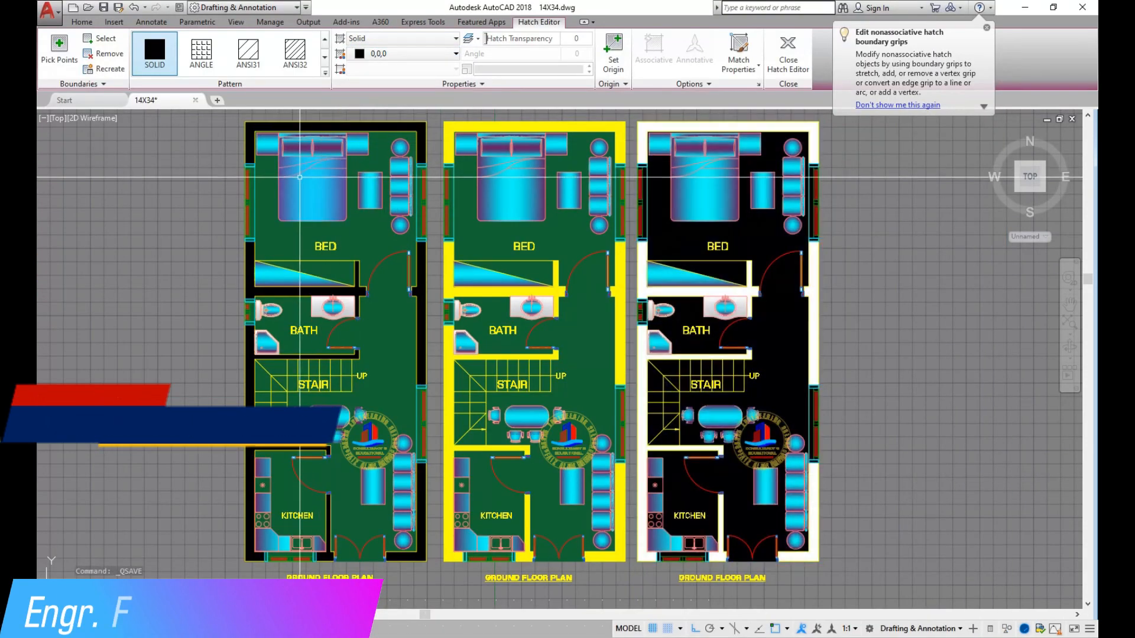
Step: Recolour the black-walled plan's floor background hatch dark purple, 100,33,101
key("Return")
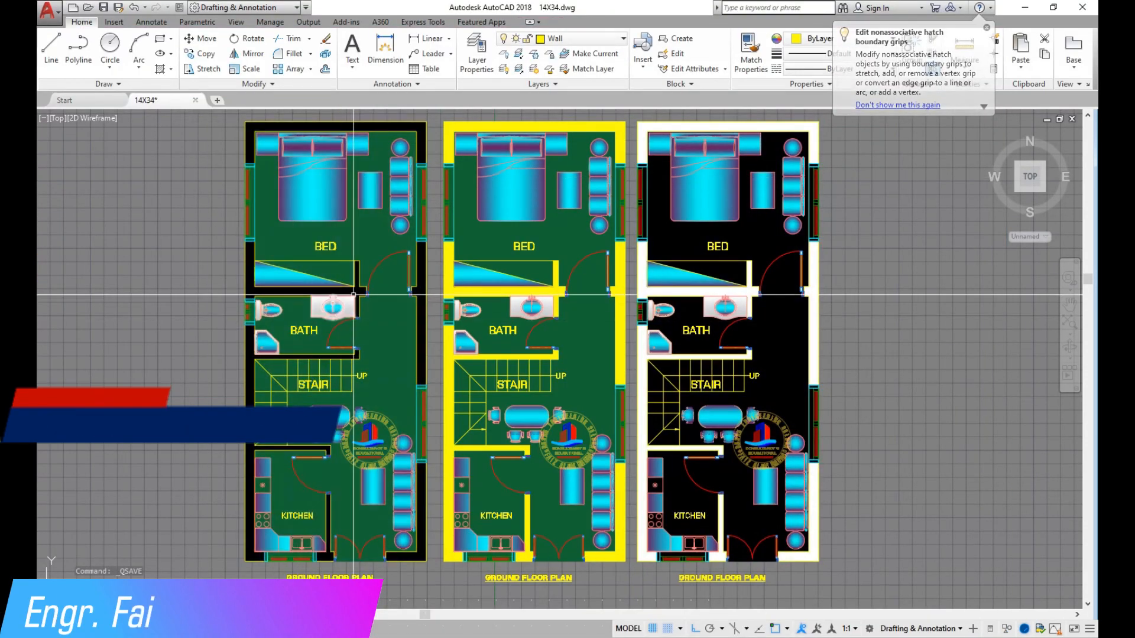
left_click(369, 235)
left_click(411, 53)
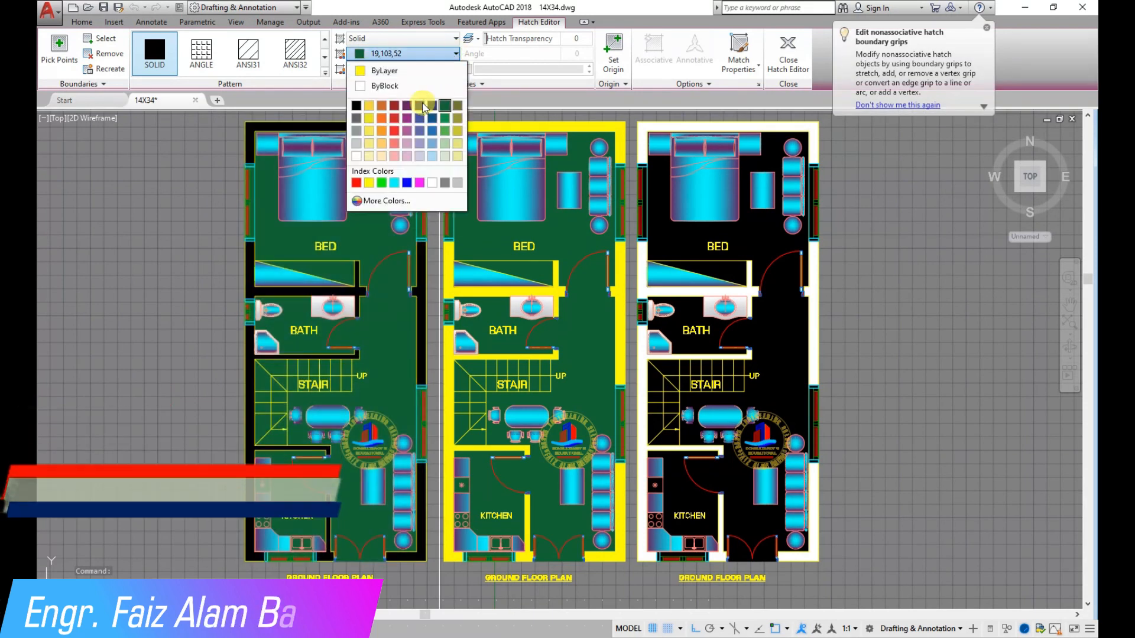
left_click(411, 106)
key("Escape")
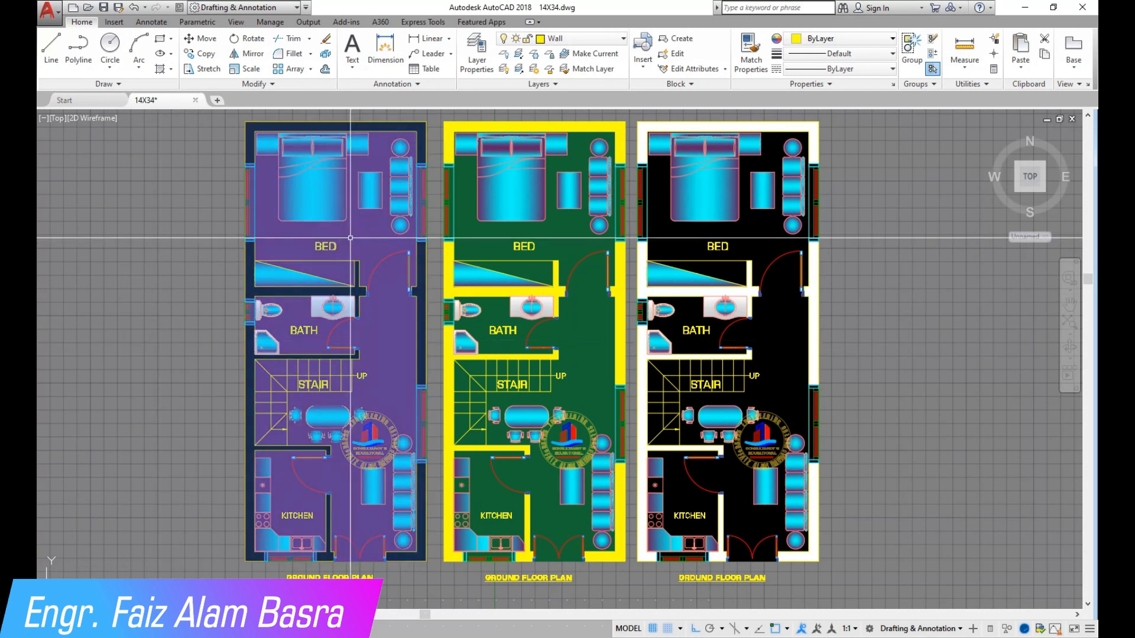
Step: Set the colour of the black-walled plan's floor background hatch to blue
left_click(336, 342)
left_click(411, 53)
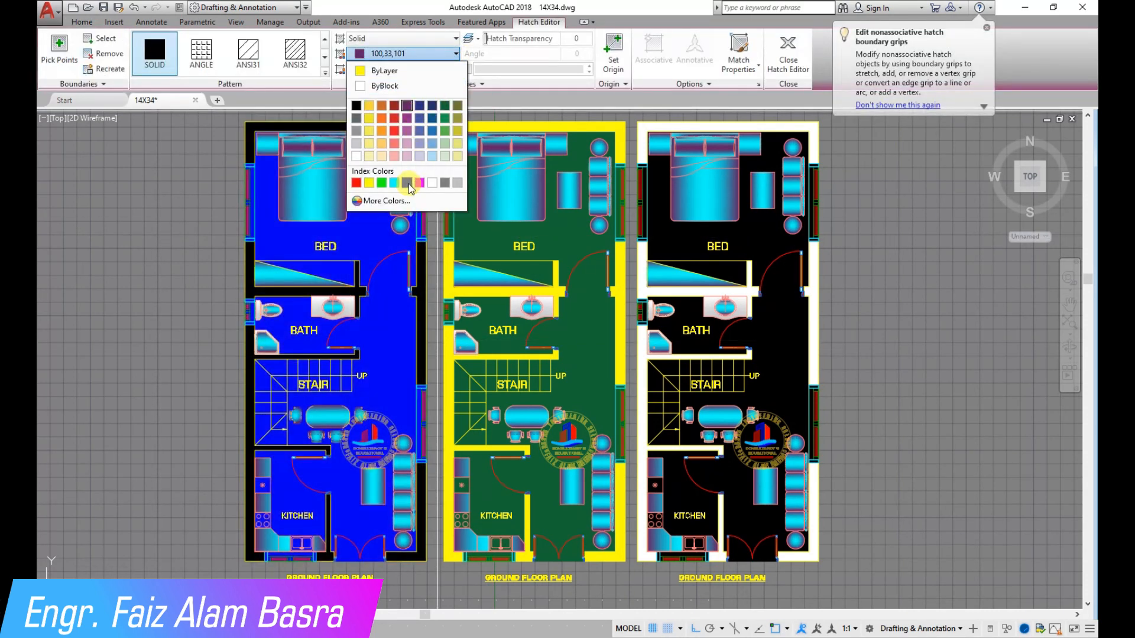
left_click(418, 118)
key("Escape")
scroll(95, 260, "up", 2)
scroll(94, 259, "down", 2)
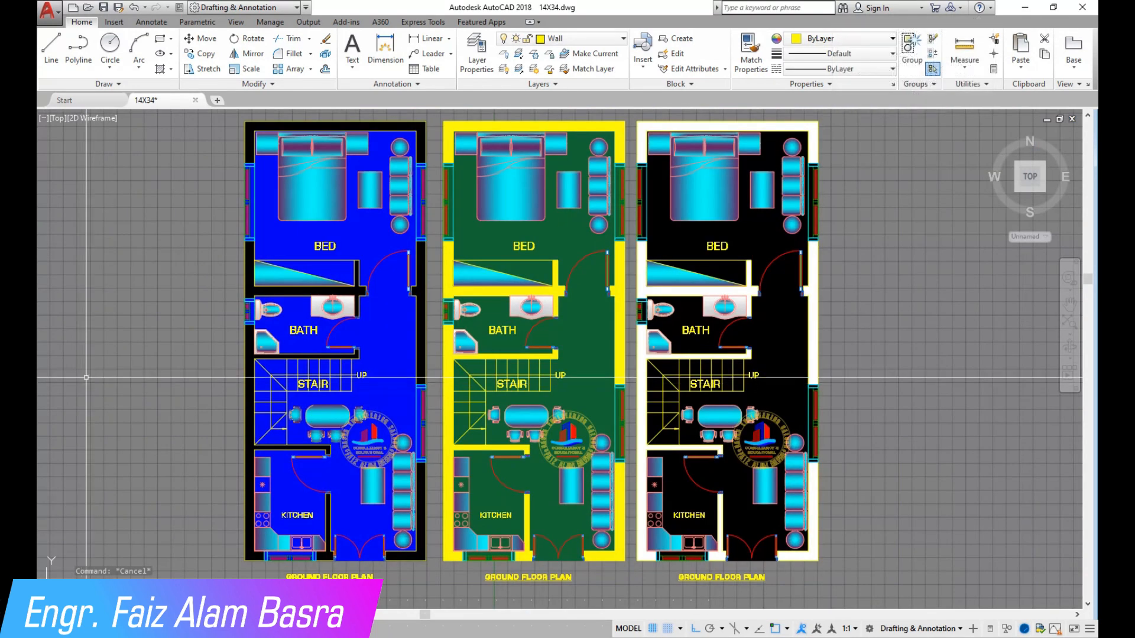
scroll(145, 441, "up", 2)
scroll(65, 374, "down", 2)
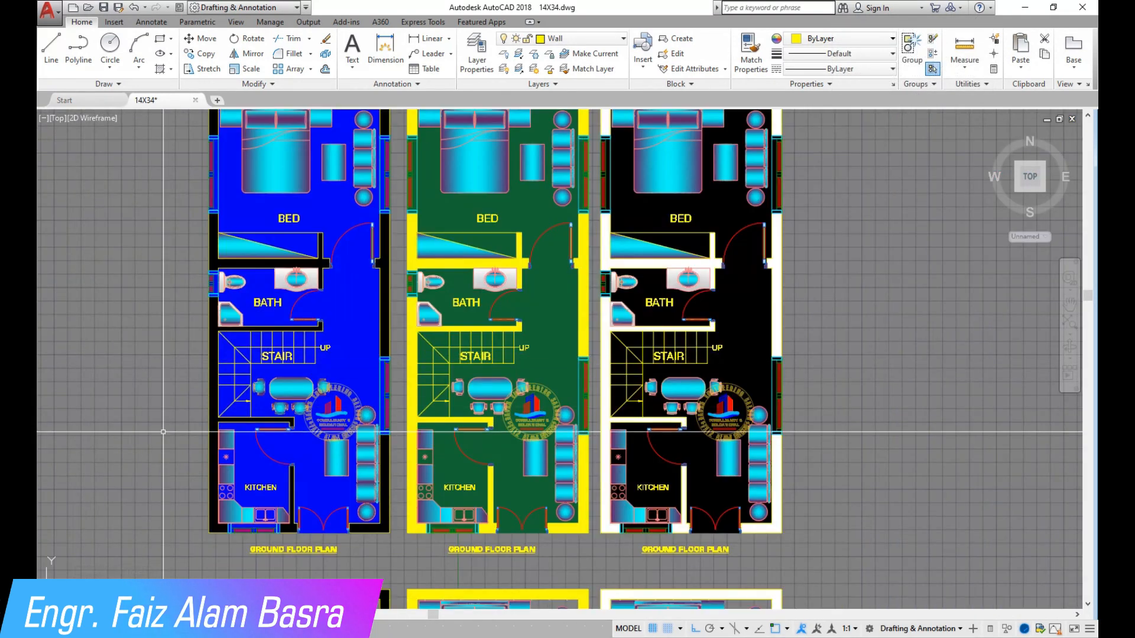
scroll(88, 354, "down", 3)
scroll(94, 332, "up", 4)
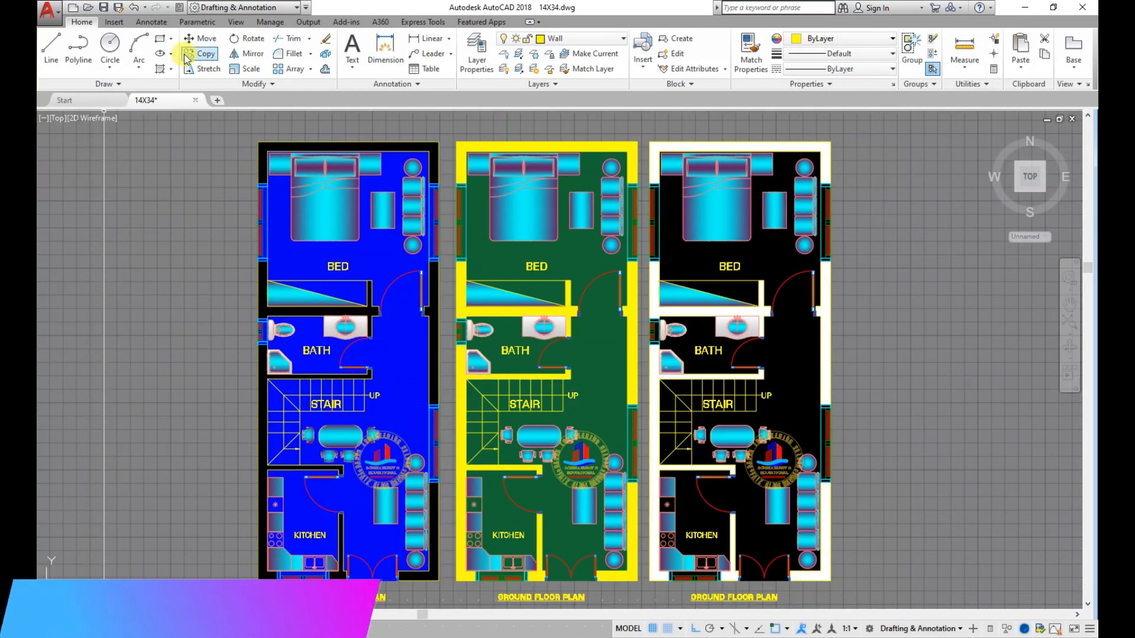
Step: Copy the yellow-walled plan with its dark green background to the empty space beside the white-walled plan
scroll(208, 155, "down", 2)
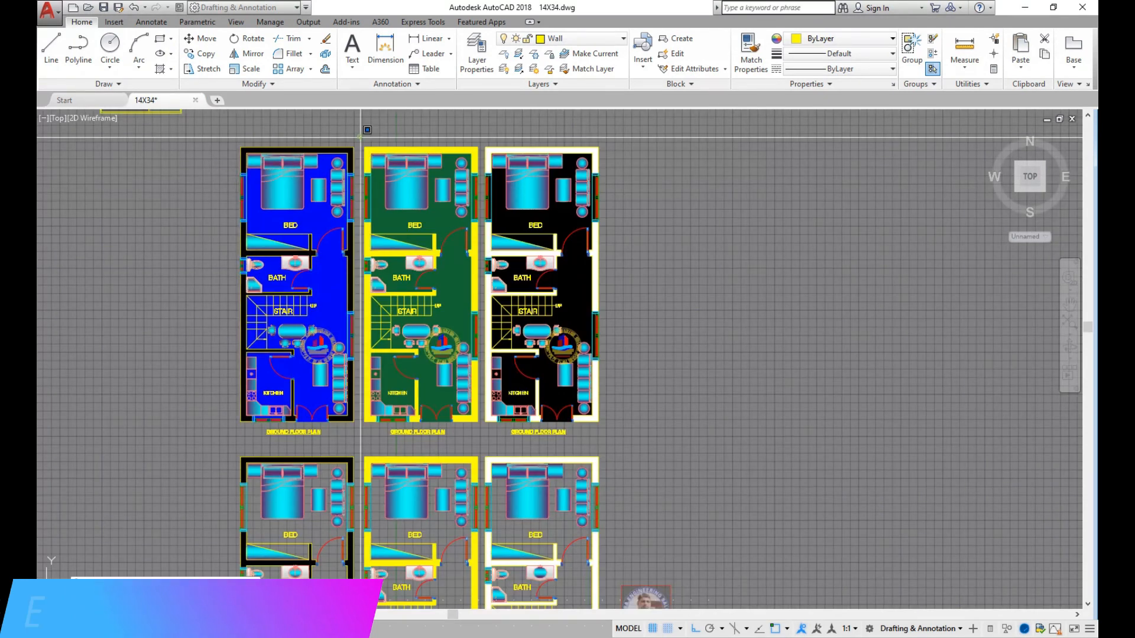
left_click(481, 430)
right_click(474, 438)
left_click(470, 440)
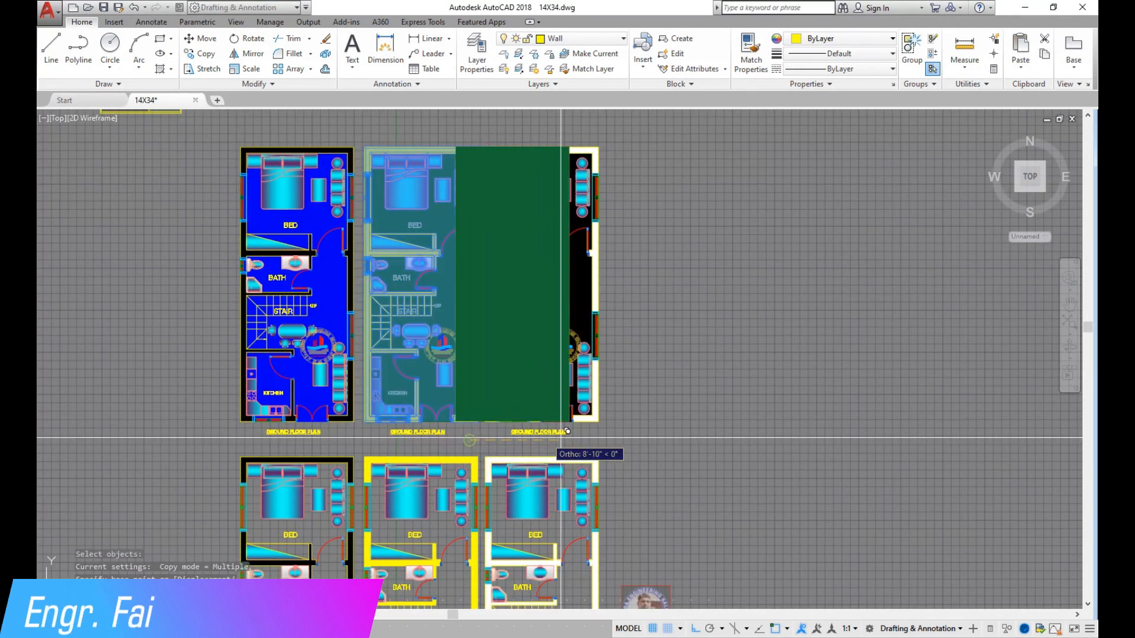
left_click(712, 436)
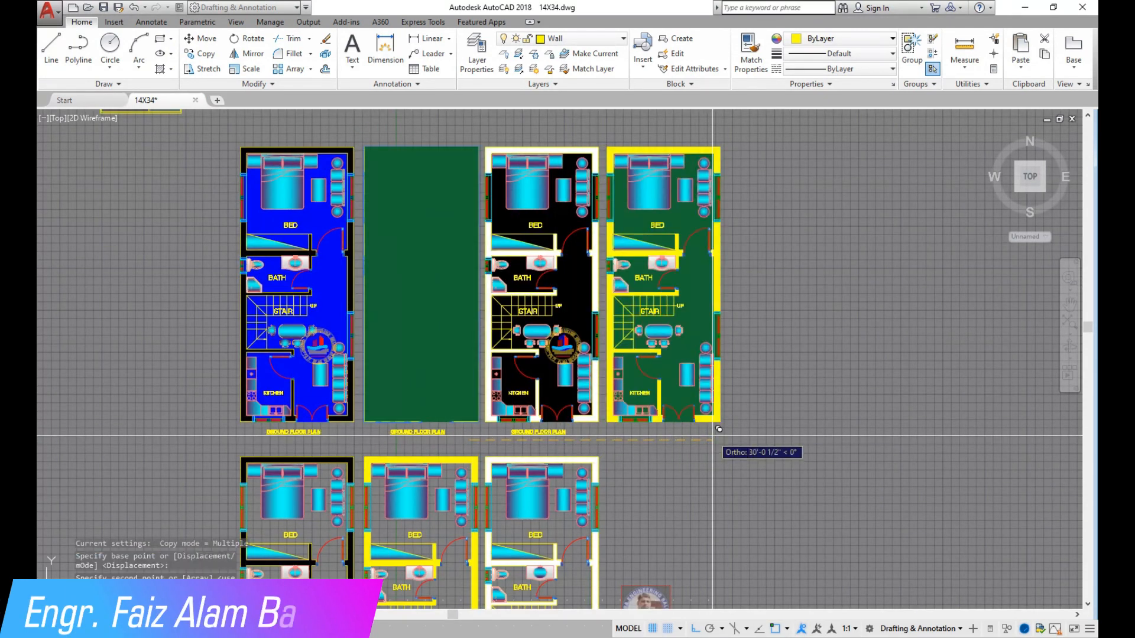
key("Escape")
Step: Set the copied yellow-walled plan's background hatch colour to dark purple 100,33,101
scroll(688, 240, "up", 3)
left_click(671, 244)
left_click(456, 54)
left_click(444, 107)
key("Escape")
Step: Try to send the dark purple hatch behind the copied plan's walls and furniture
left_click(650, 362)
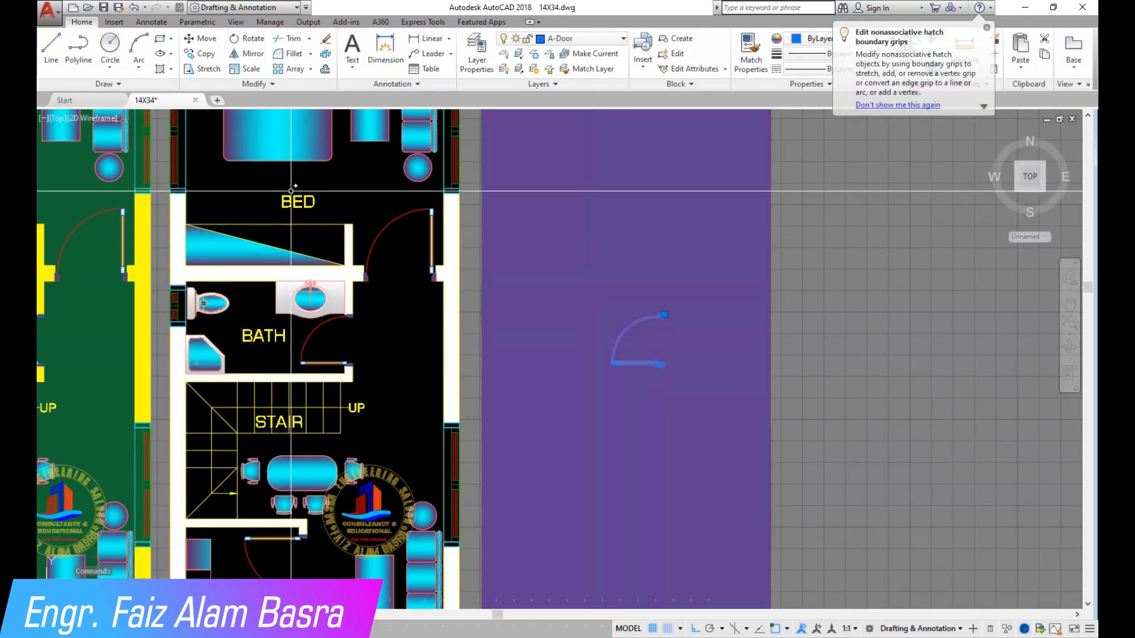
left_click(257, 84)
left_click(321, 116)
left_click(354, 158)
scroll(713, 331, "down", 3)
Step: Select the dark purple hatch itself and send it to the back of the copied plan's draw order
left_click(713, 340)
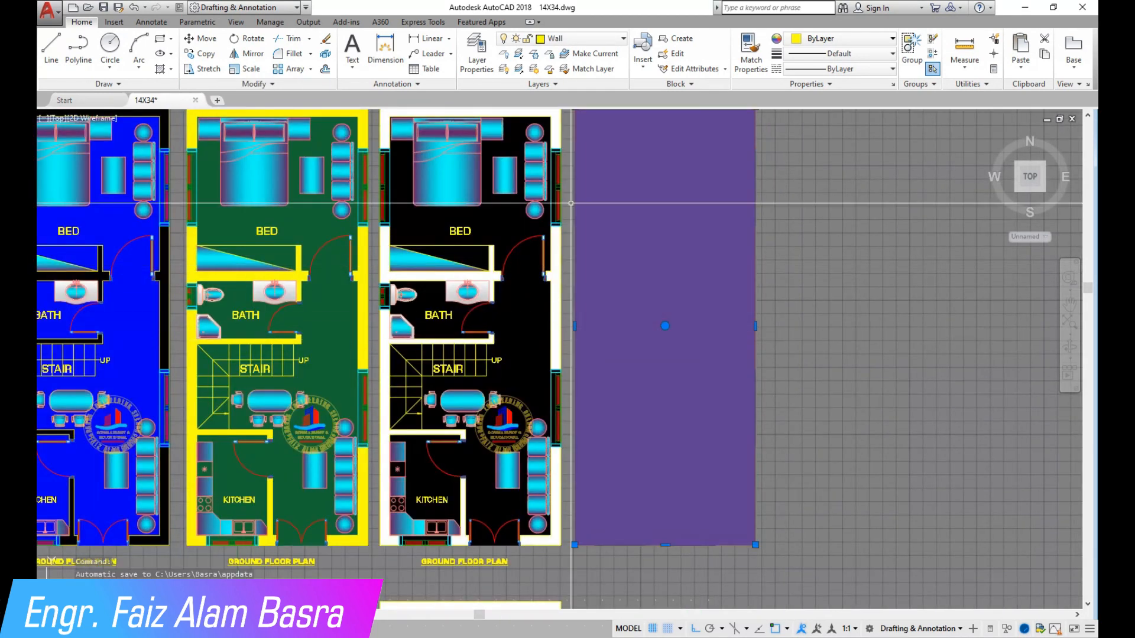
left_click(82, 21)
left_click(295, 86)
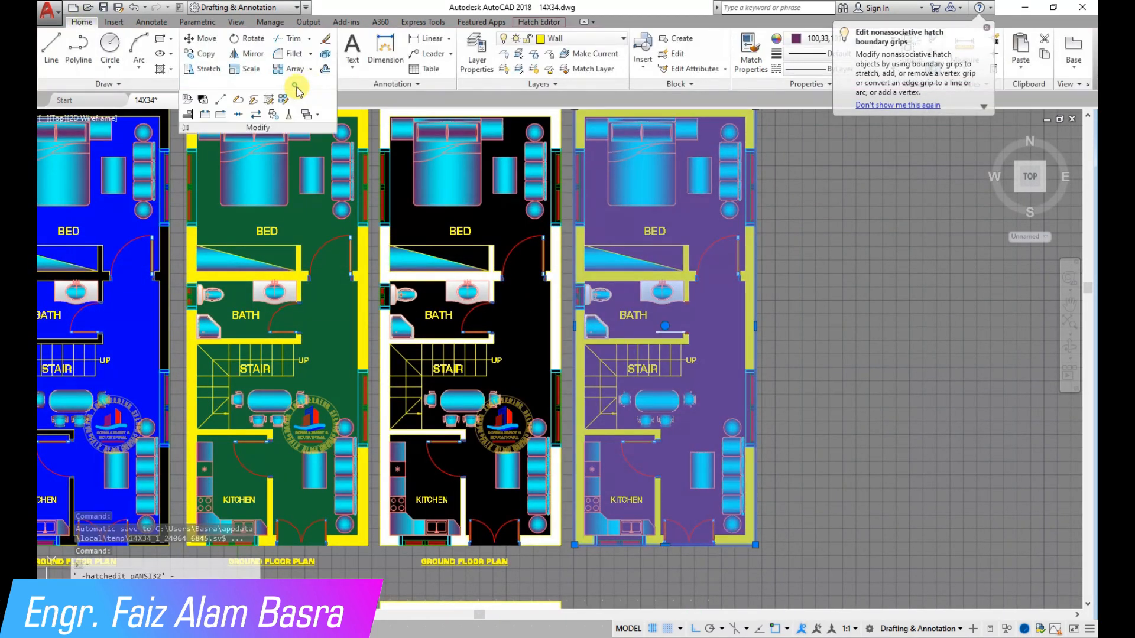
left_click(319, 117)
left_click(322, 163)
key("Escape")
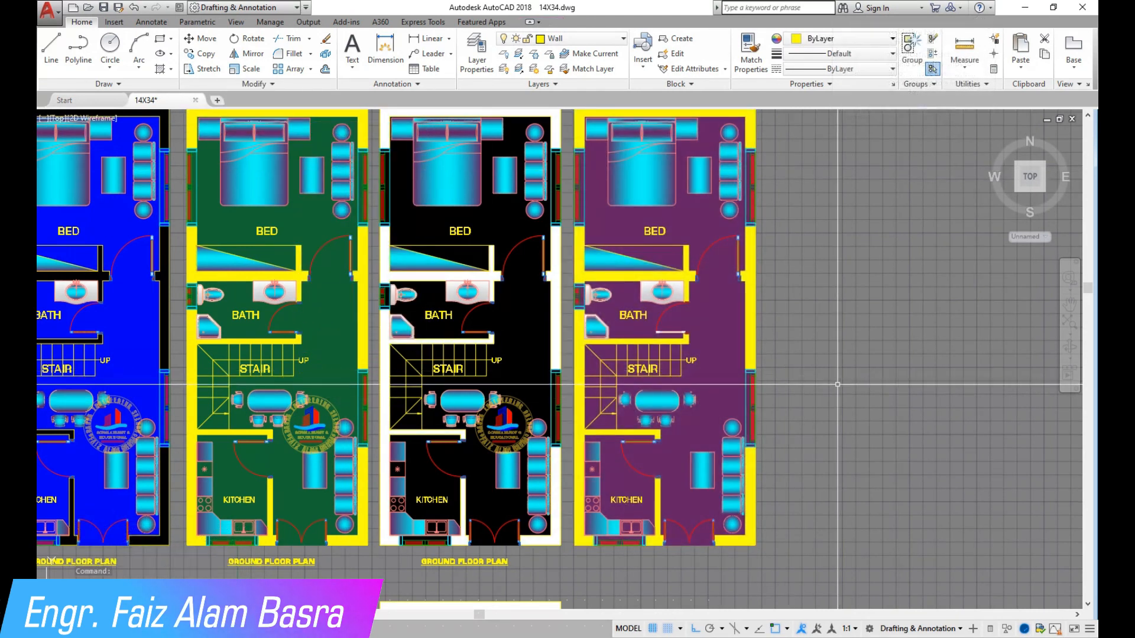
middle_click_drag(875, 469, 923, 467)
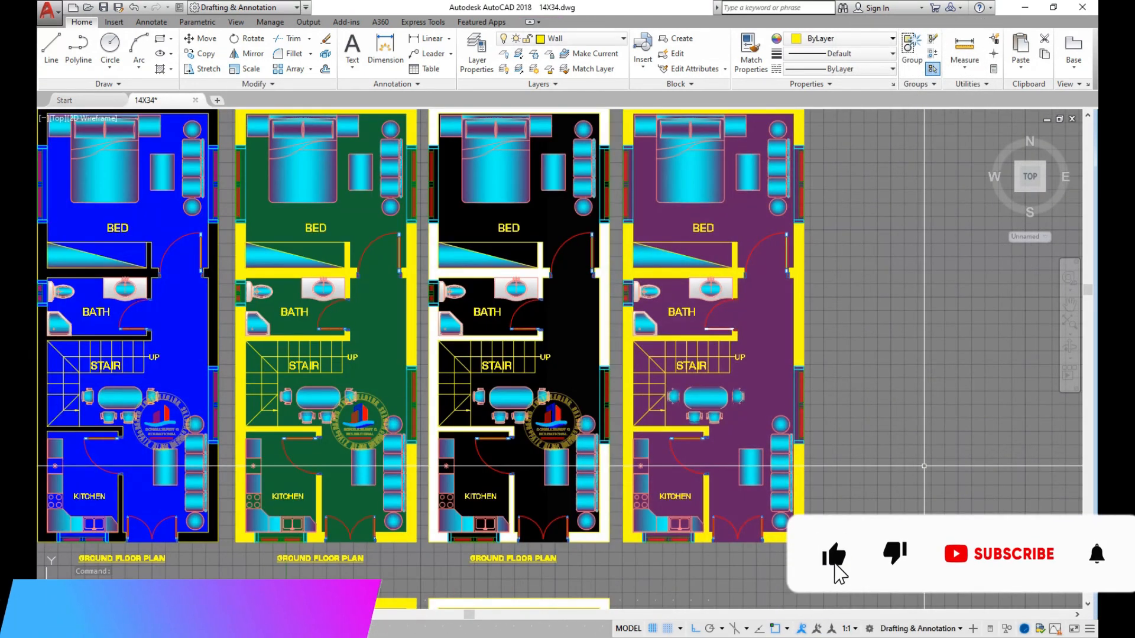
scroll(860, 491, "down", 2)
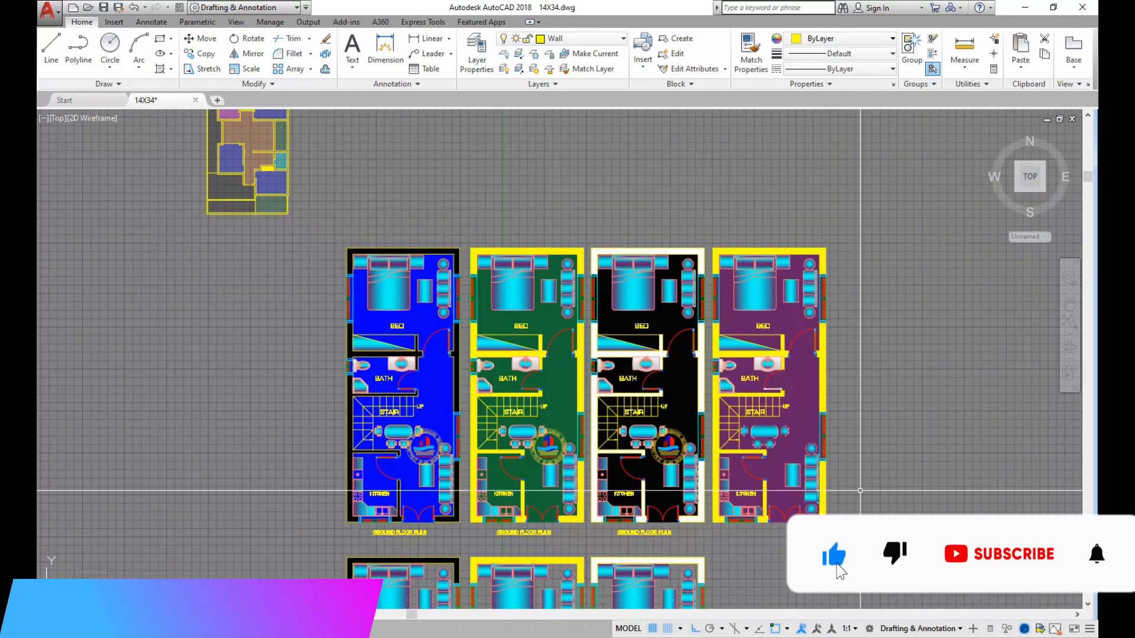
Step: Copy the whole row of four plans with coloured backgrounds straight up to form another row above
left_click(204, 53)
key("Escape")
scroll(656, 440, "up", 4)
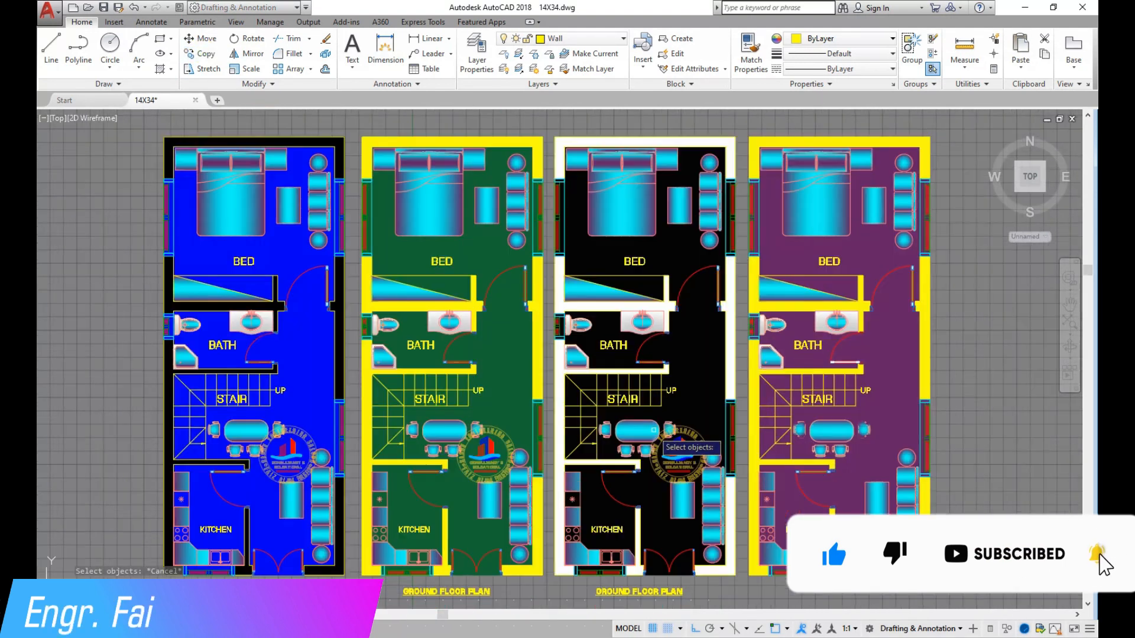
scroll(656, 441, "down", 1)
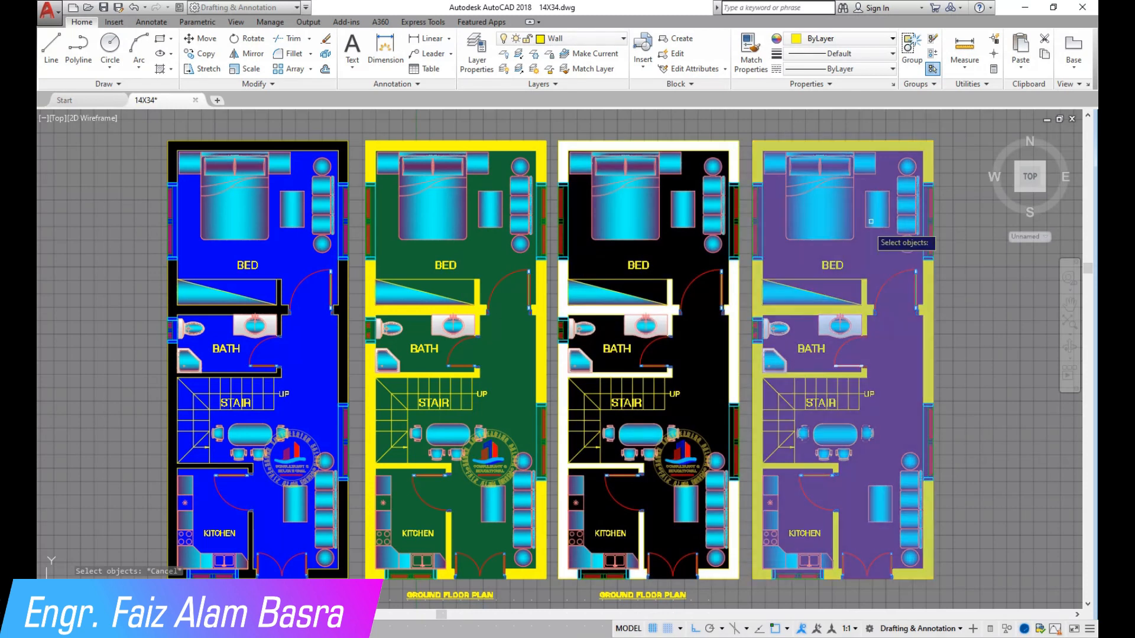
scroll(874, 204, "up", 2)
scroll(990, 359, "down", 4)
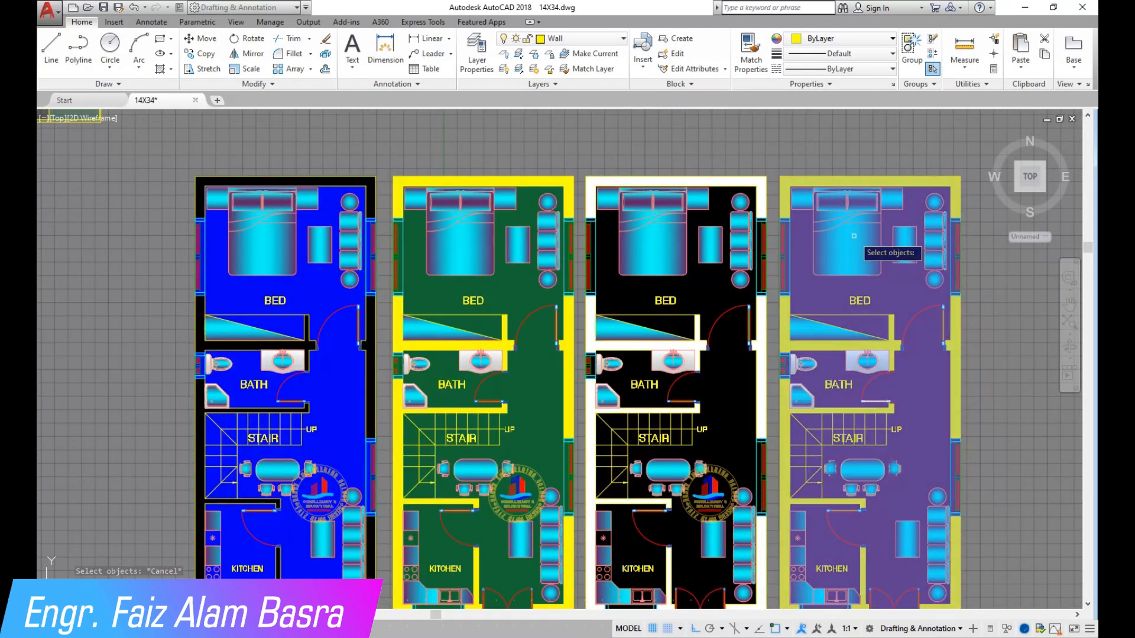
left_click(871, 467)
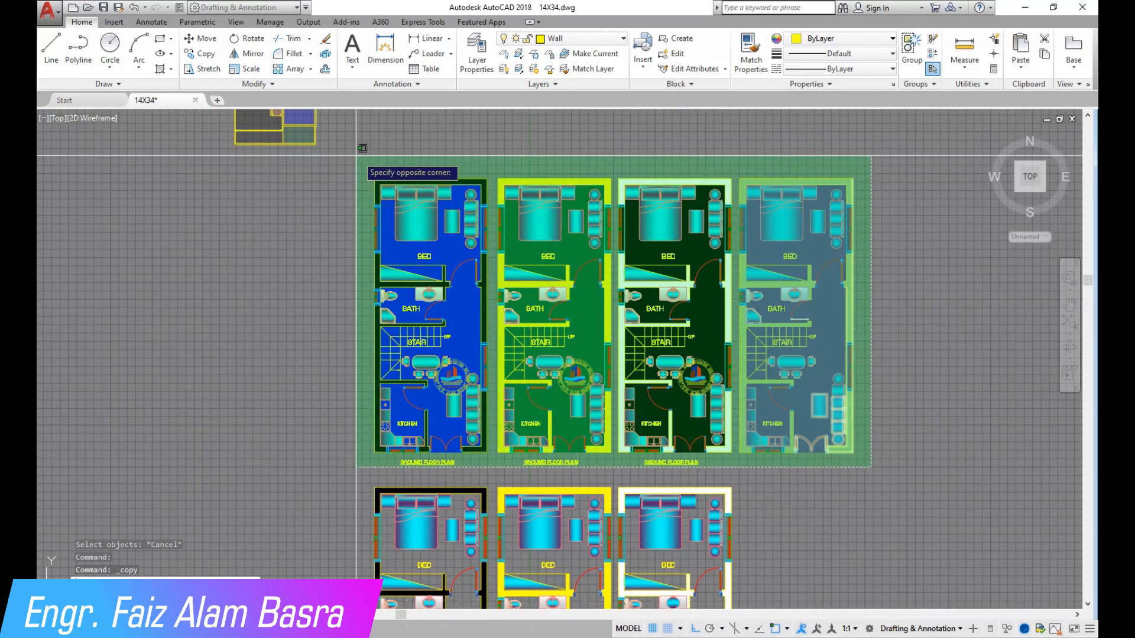
left_click(354, 159)
key("Return")
scroll(329, 408, "down", 3)
scroll(312, 282, "up", 1)
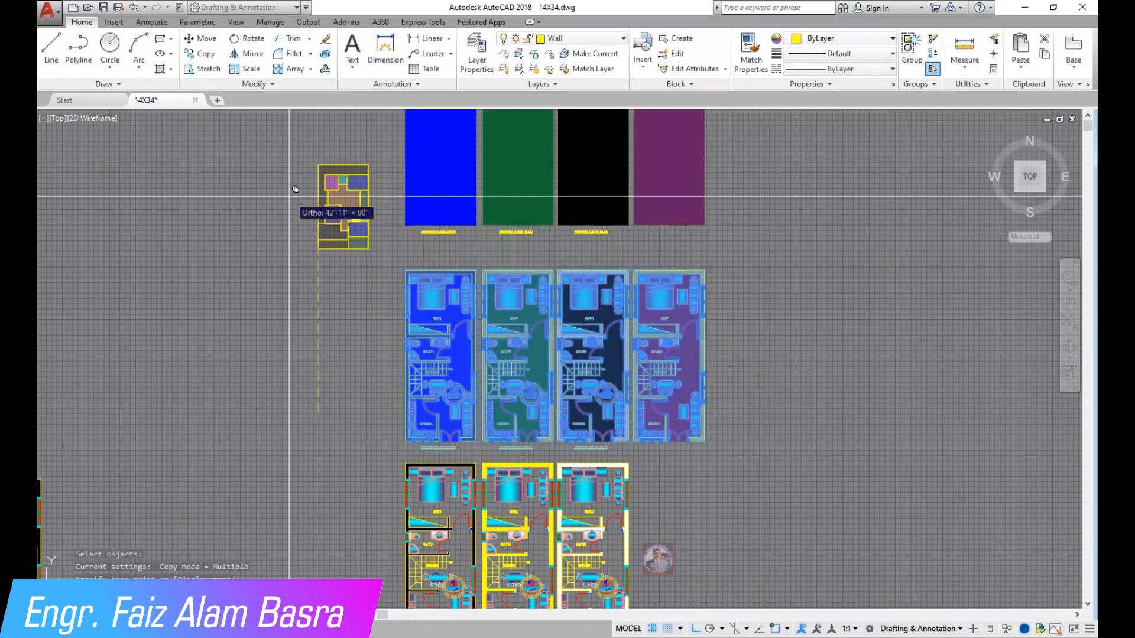
left_click(292, 222)
key("Return")
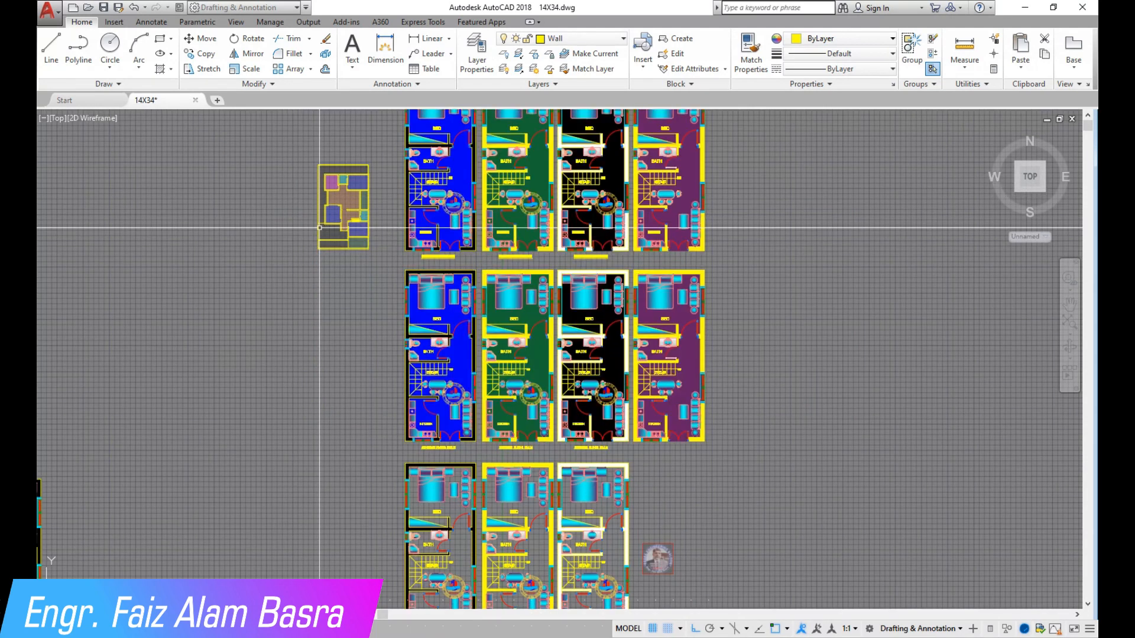
Step: Match the properties of the small zoning plan's blue room hatch onto the upper white-walled plan's black background
scroll(407, 291, "down", 2)
scroll(426, 165, "up", 4)
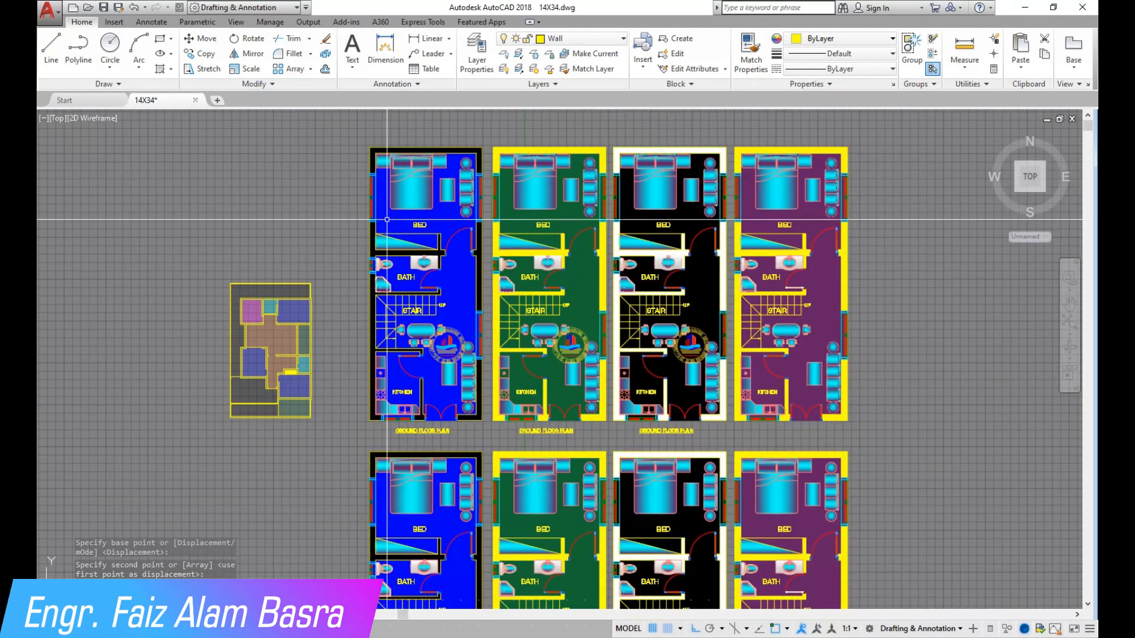
scroll(400, 248, "up", 2)
left_click(766, 54)
left_click(240, 343)
left_click(907, 288)
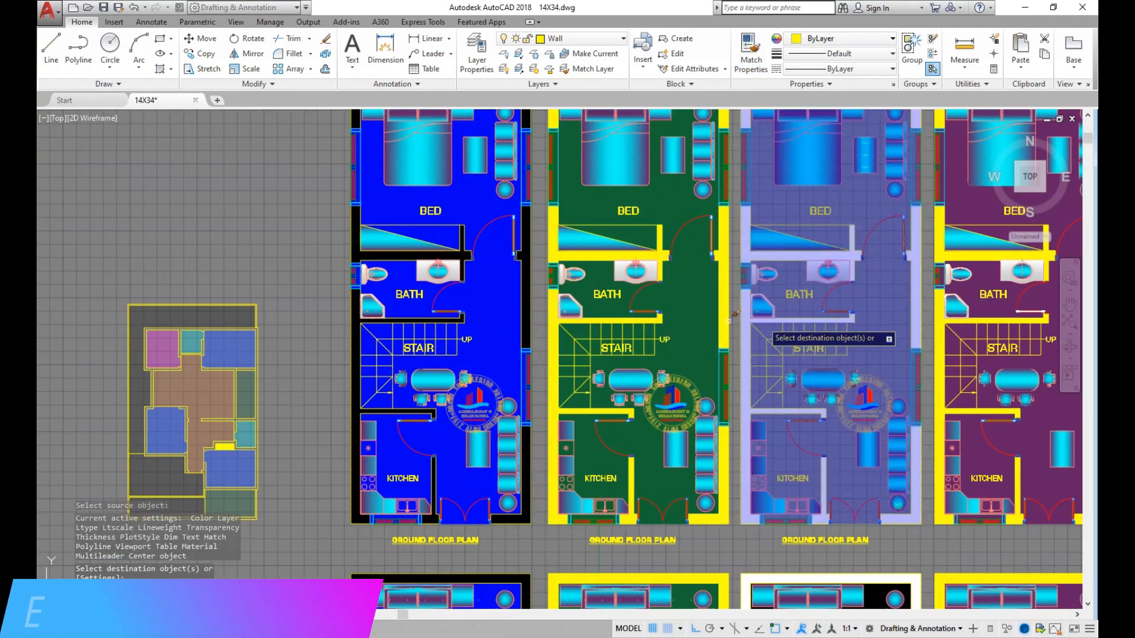
Step: Match the small plan's cyan room hatch onto the upper green background and its magenta room hatch onto the upper blue background
left_click(767, 54)
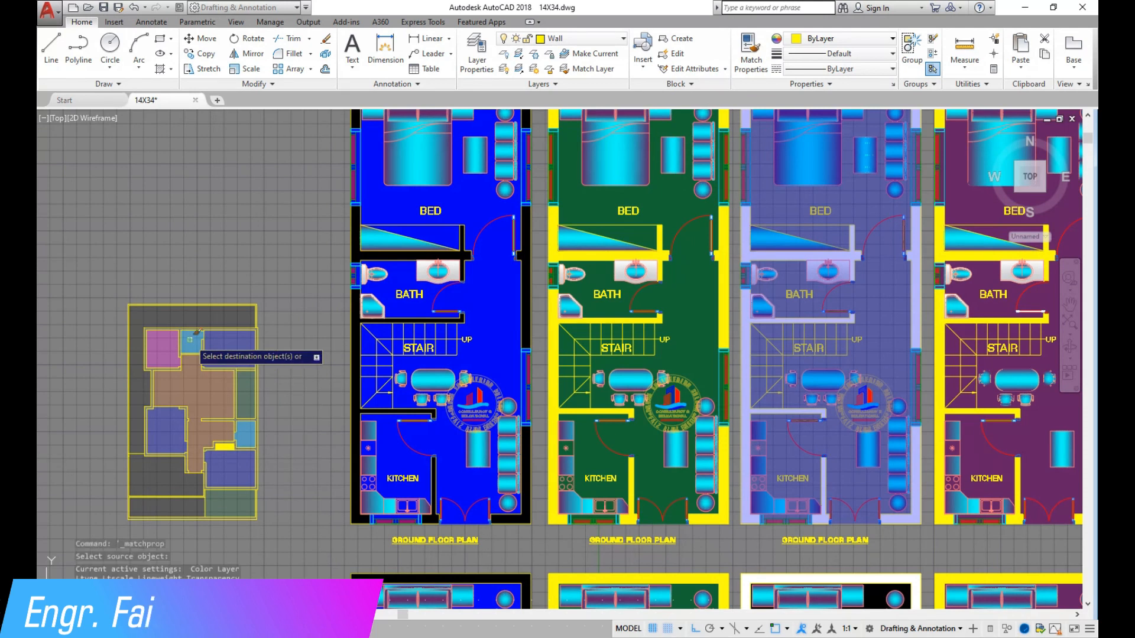
left_click(684, 322)
left_click(750, 54)
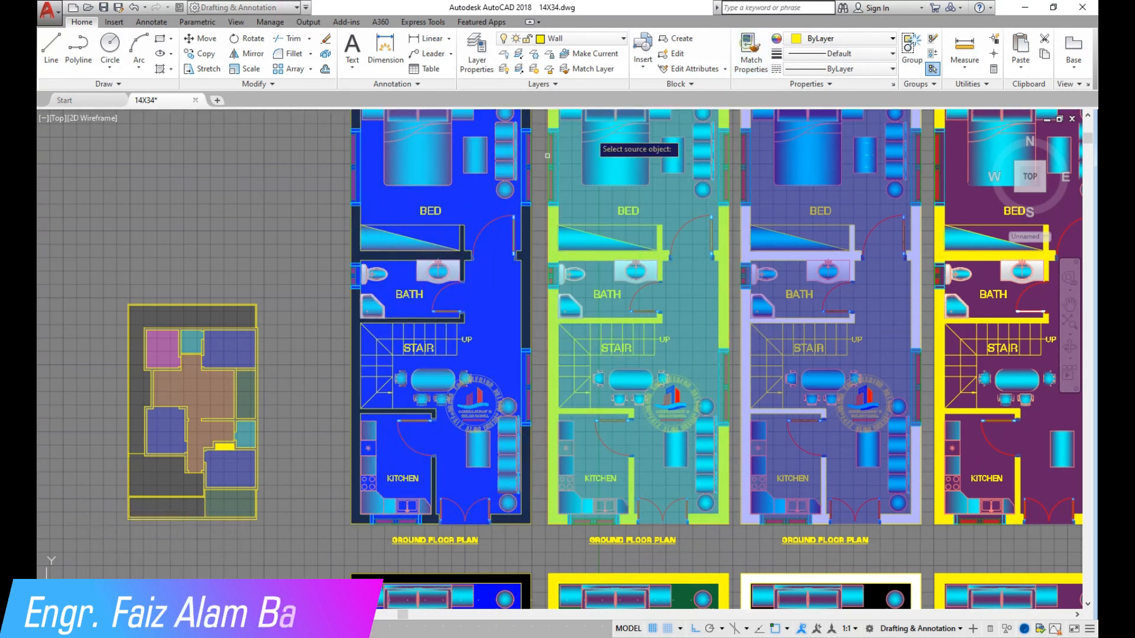
left_click(163, 349)
left_click(456, 337)
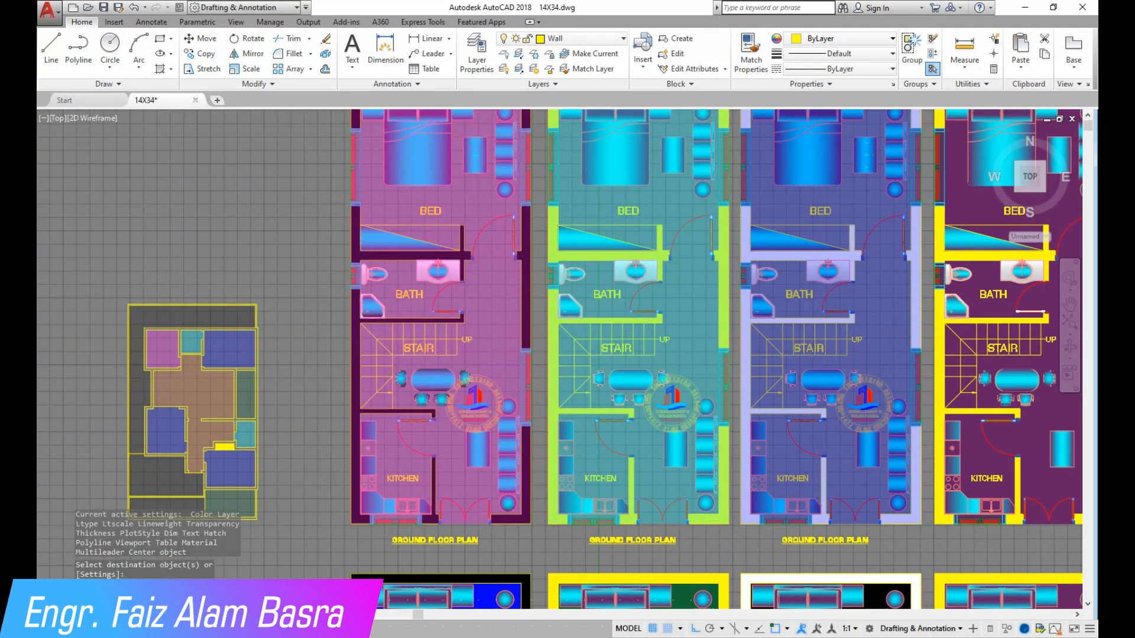
Step: Examine the three upper plans with matched transparent backgrounds up close and as a row
scroll(510, 358, "down", 2)
scroll(510, 358, "up", 6)
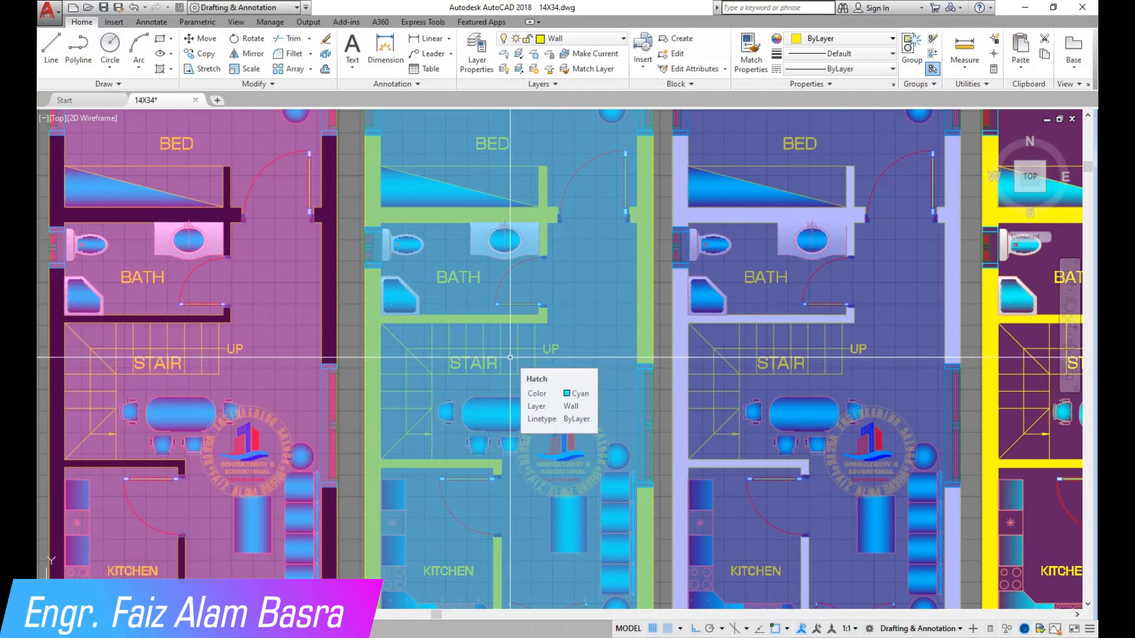
scroll(367, 337, "down", 2)
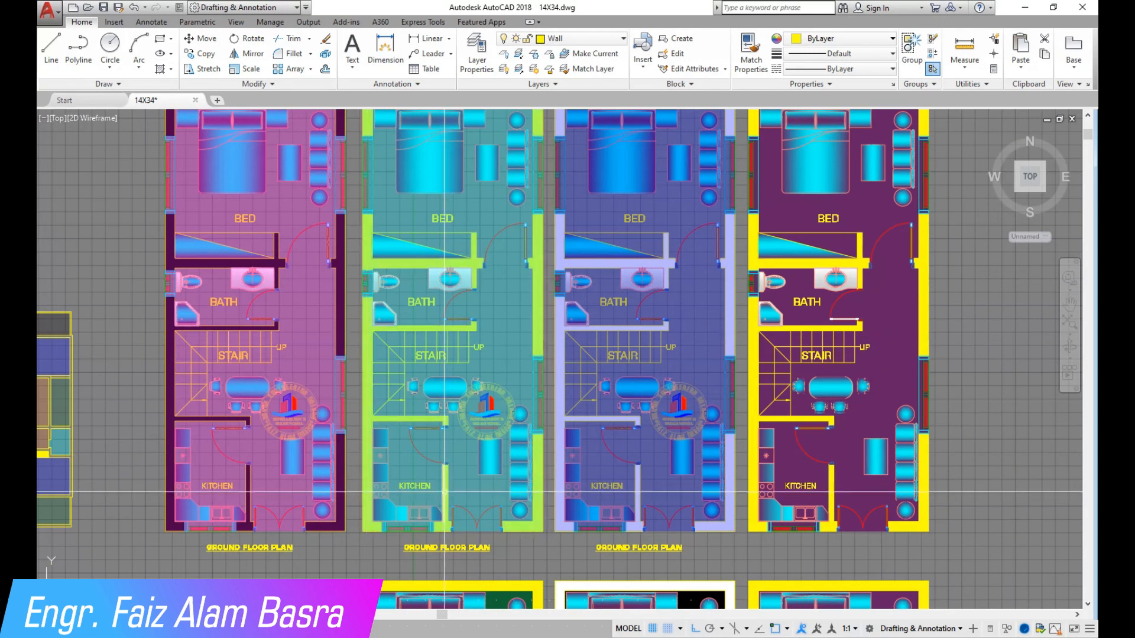
scroll(367, 339, "up", 2)
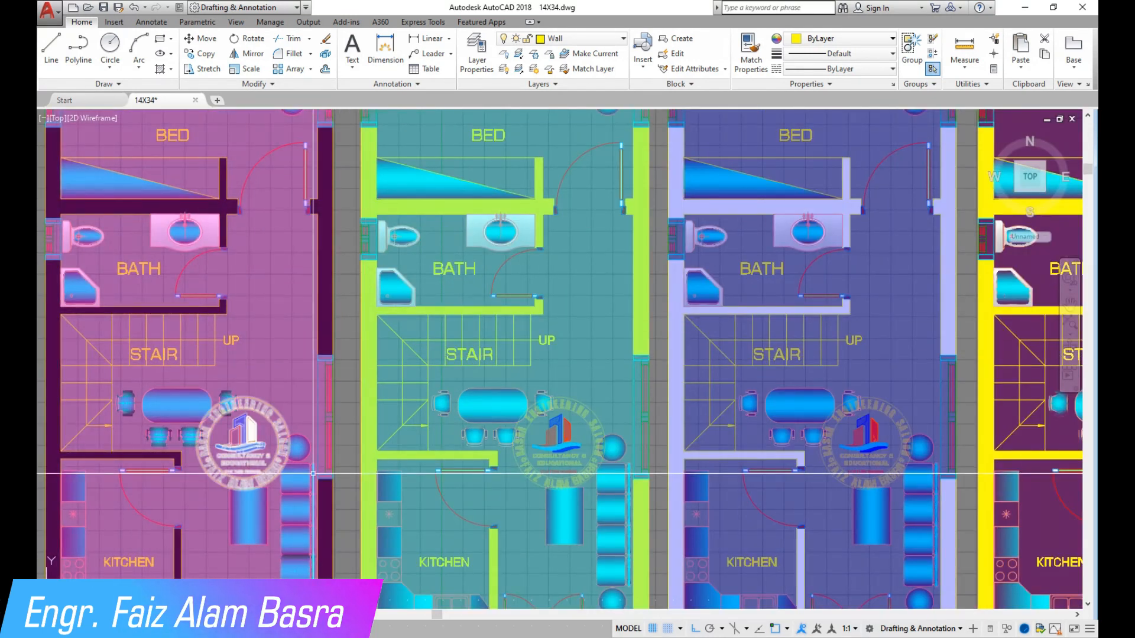
scroll(207, 331, "down", 2)
scroll(656, 467, "up", 2)
scroll(656, 467, "down", 2)
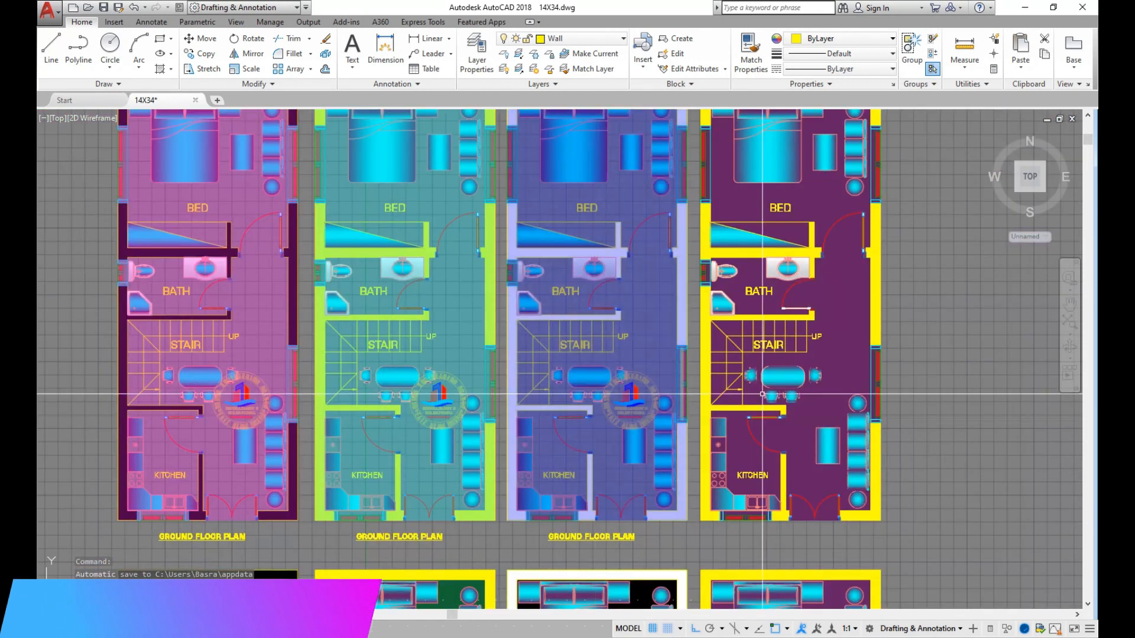
Step: Match the properties of the transparent magenta background onto the fourth upper plan's dark purple hatch
left_click(792, 384)
key("Escape")
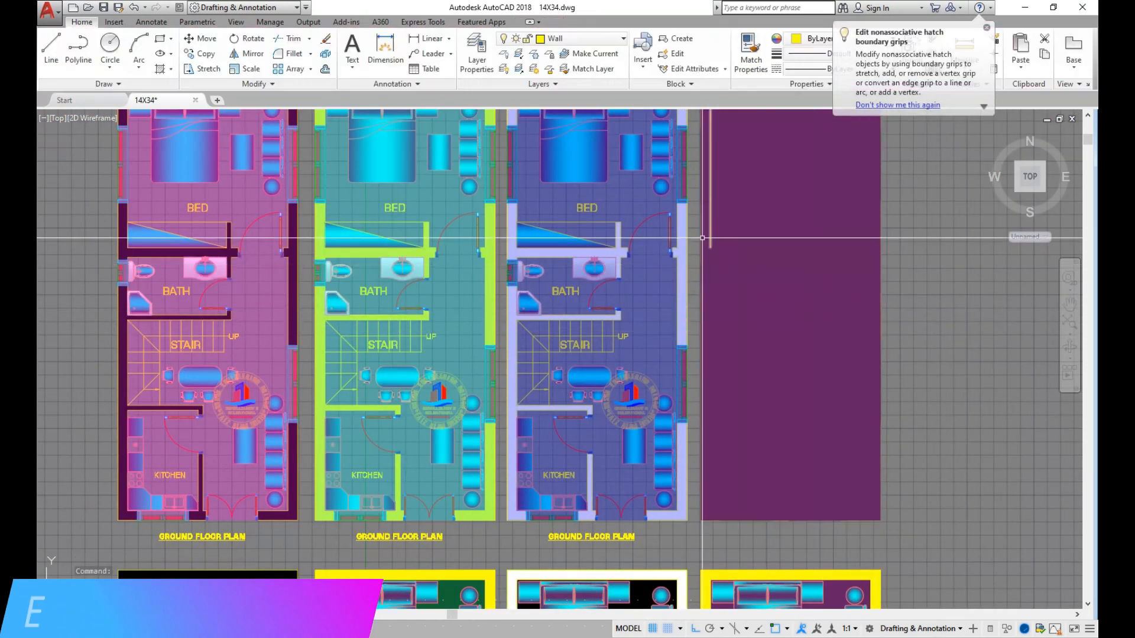
left_click(750, 53)
left_click(310, 331)
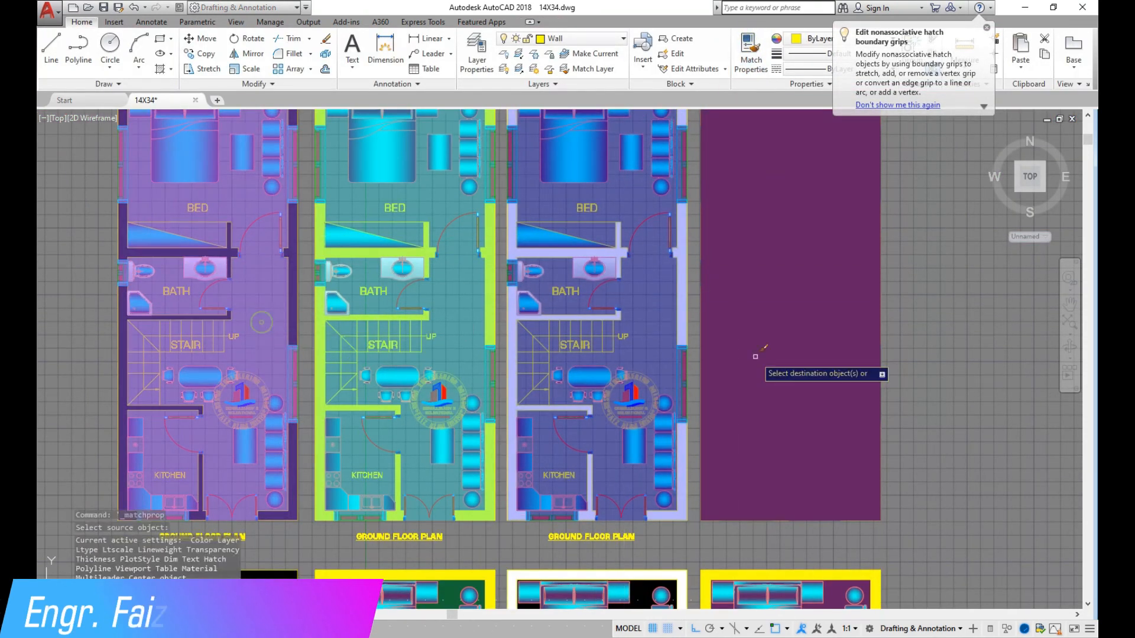
left_click(849, 355)
scroll(854, 312, "up", 2)
key("Escape")
Step: Set the colour of the fourth upper plan's transparent background hatch to dark purple 100,33,101
left_click(854, 312)
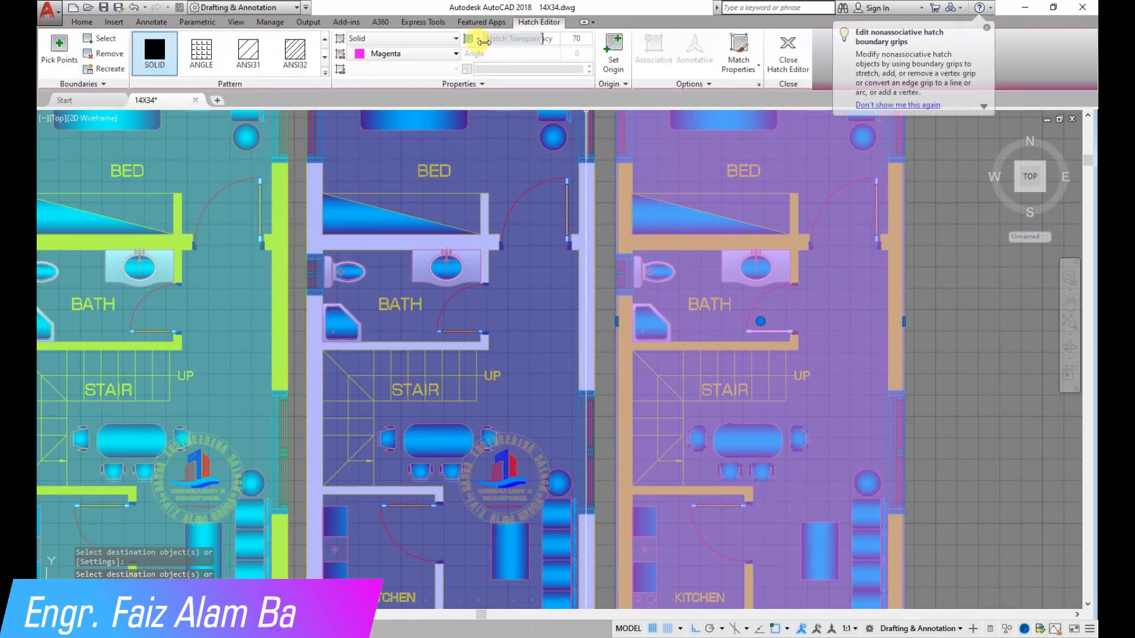
left_click(455, 54)
left_click(415, 113)
scroll(496, 318, "down", 2)
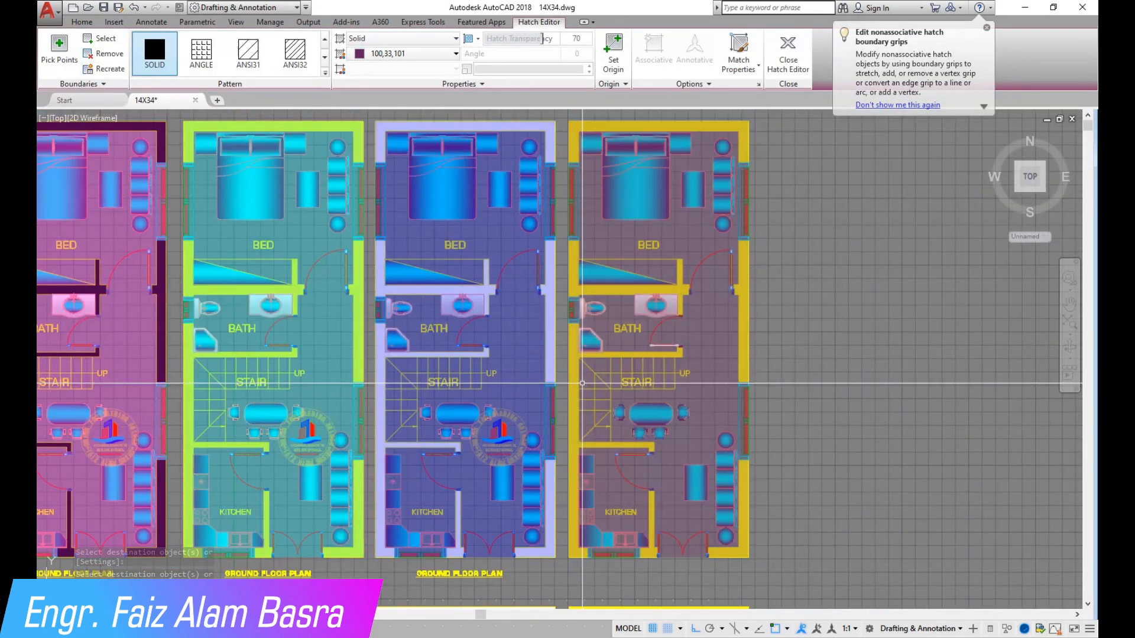
Step: Examine the recoloured fourth upper plan and its neighbours from the bedroom down to the kitchen
key("Escape")
scroll(631, 319, "up", 2)
left_click(1071, 347)
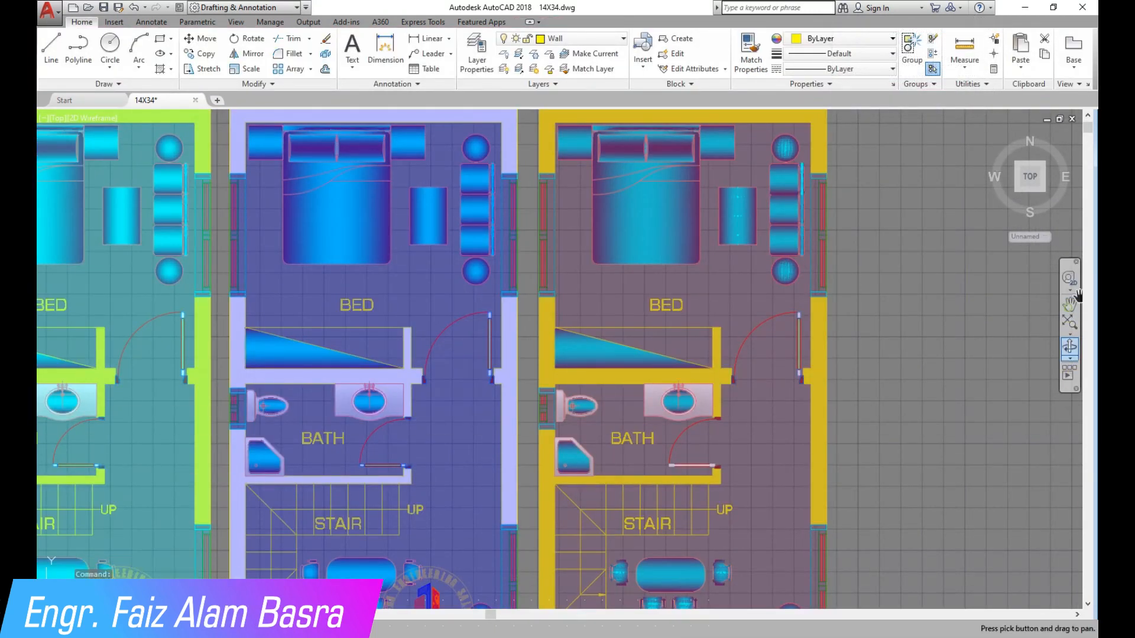
left_click_drag(1002, 533, 1001, 383)
left_click_drag(938, 504, 1005, 435)
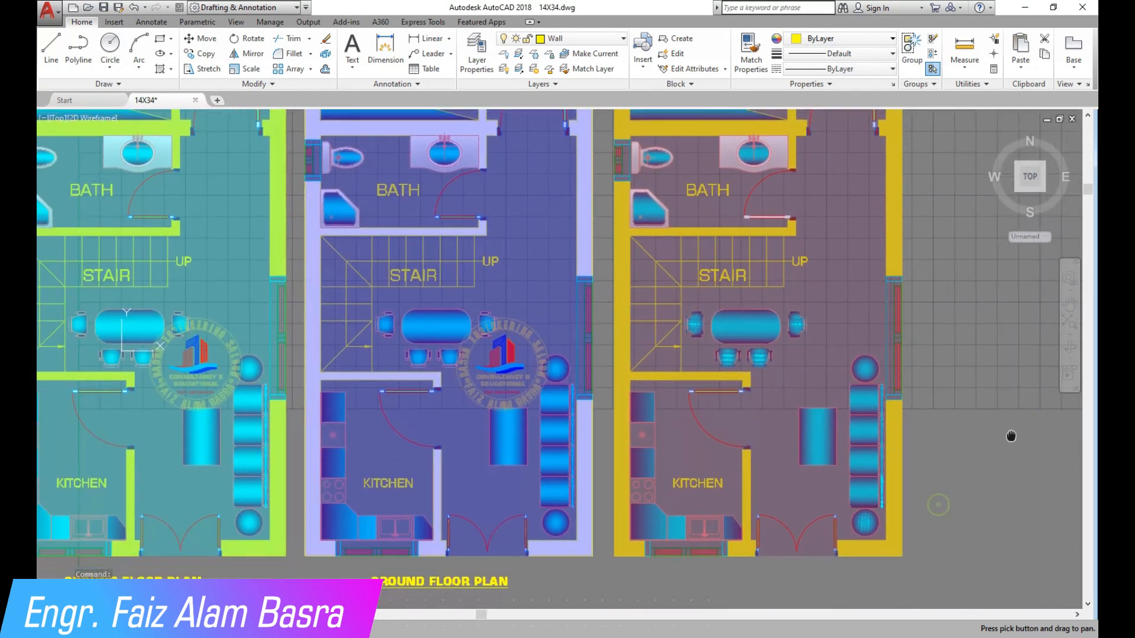
left_click_drag(807, 466, 854, 487)
mouse_move(598, 339)
left_mouse_down()
mouse_move(795, 446)
mouse_move(879, 537)
left_mouse_up()
mouse_move(542, 375)
left_mouse_down()
mouse_move(629, 438)
mouse_move(644, 398)
left_mouse_up()
mouse_move(528, 431)
left_mouse_down()
mouse_move(617, 414)
mouse_move(676, 434)
left_mouse_up()
right_click(121, 334)
left_click(132, 340)
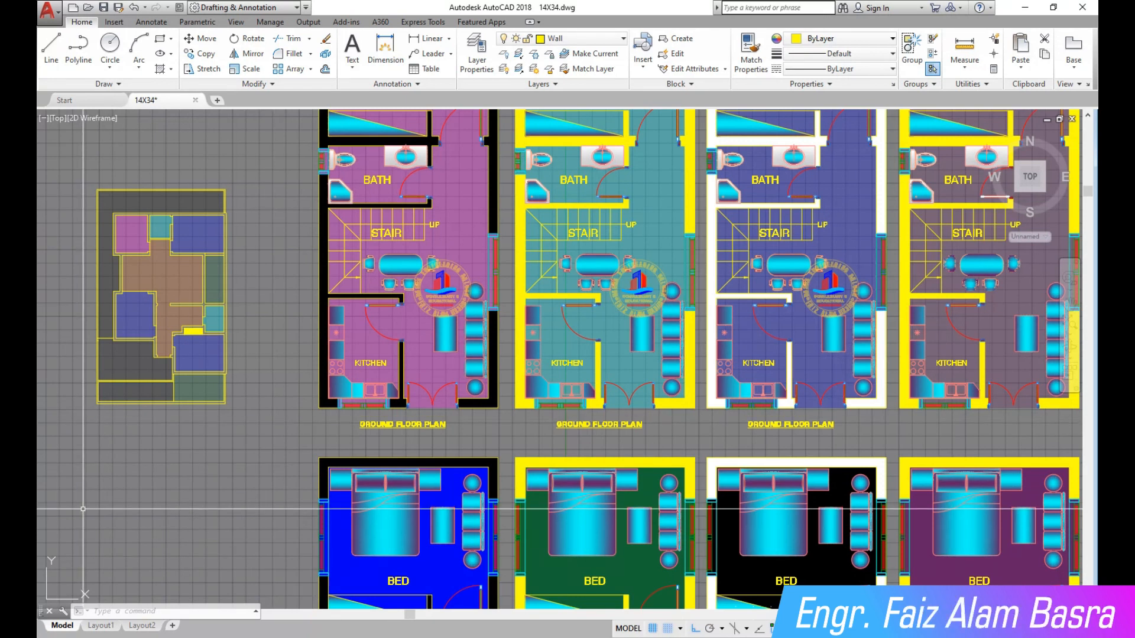
Step: Compare the transparent magenta, teal, blue and purple floor backgrounds across the upper row, both close up and as a whole
scroll(161, 430, "down", 3)
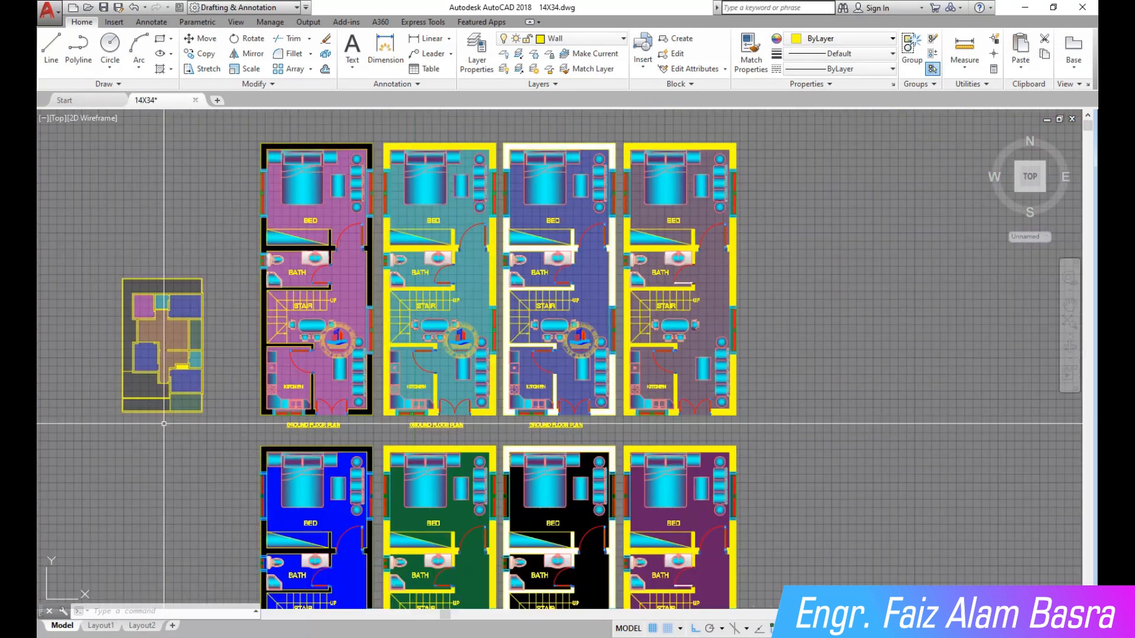
scroll(165, 294, "up", 5)
scroll(166, 294, "down", 2)
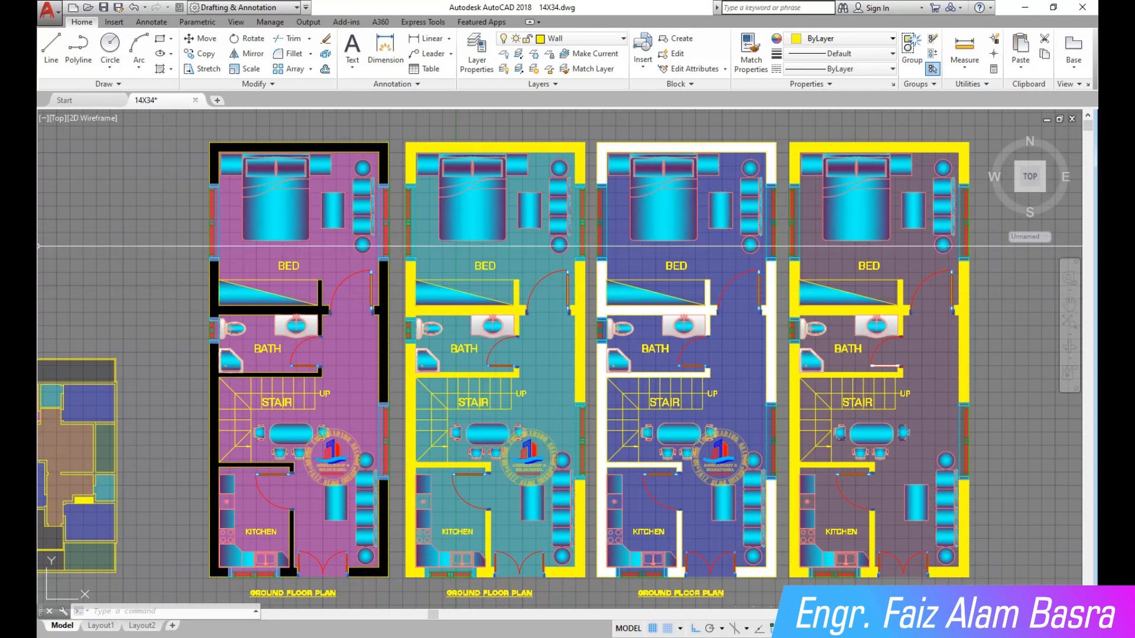
scroll(166, 254, "up", 2)
scroll(135, 236, "down", 2)
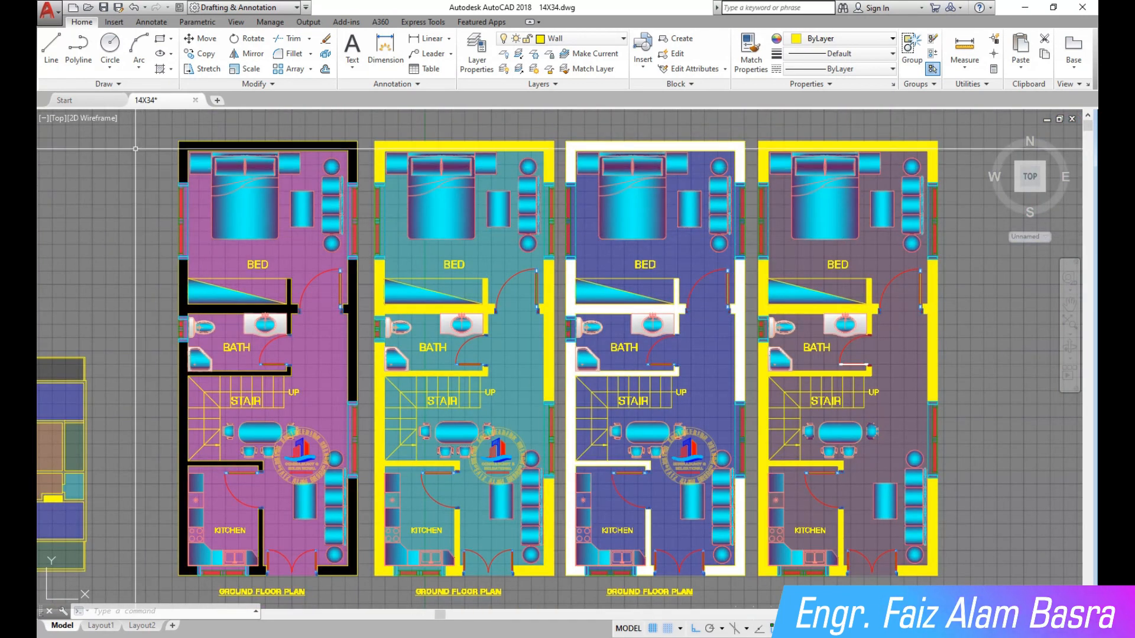
scroll(159, 260, "up", 2)
scroll(138, 263, "down", 2)
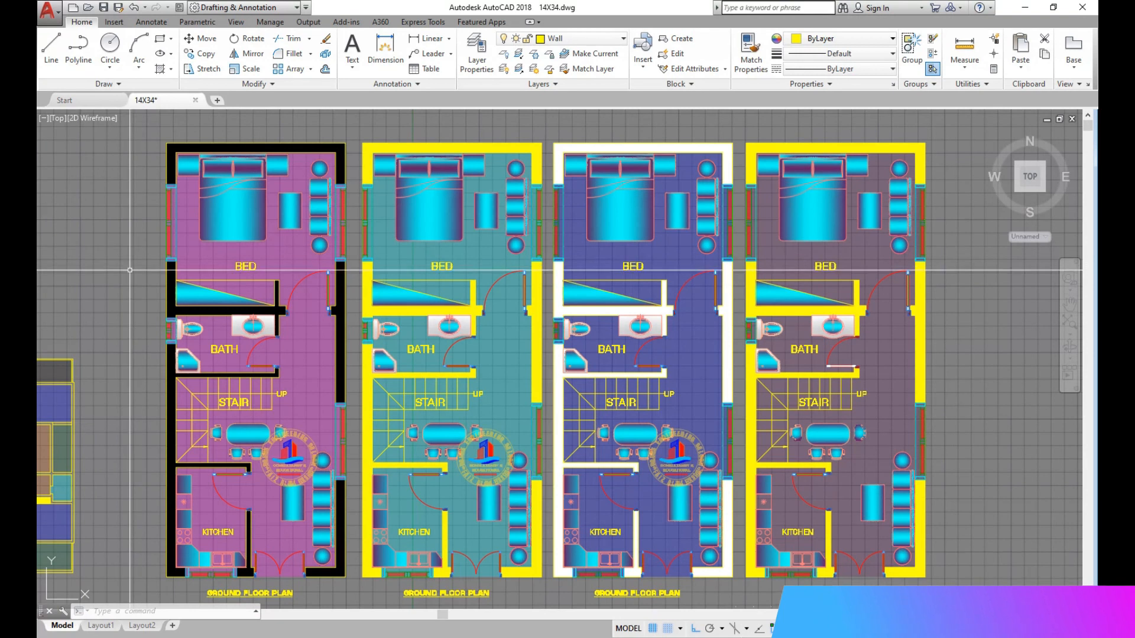
scroll(230, 568, "up", 2)
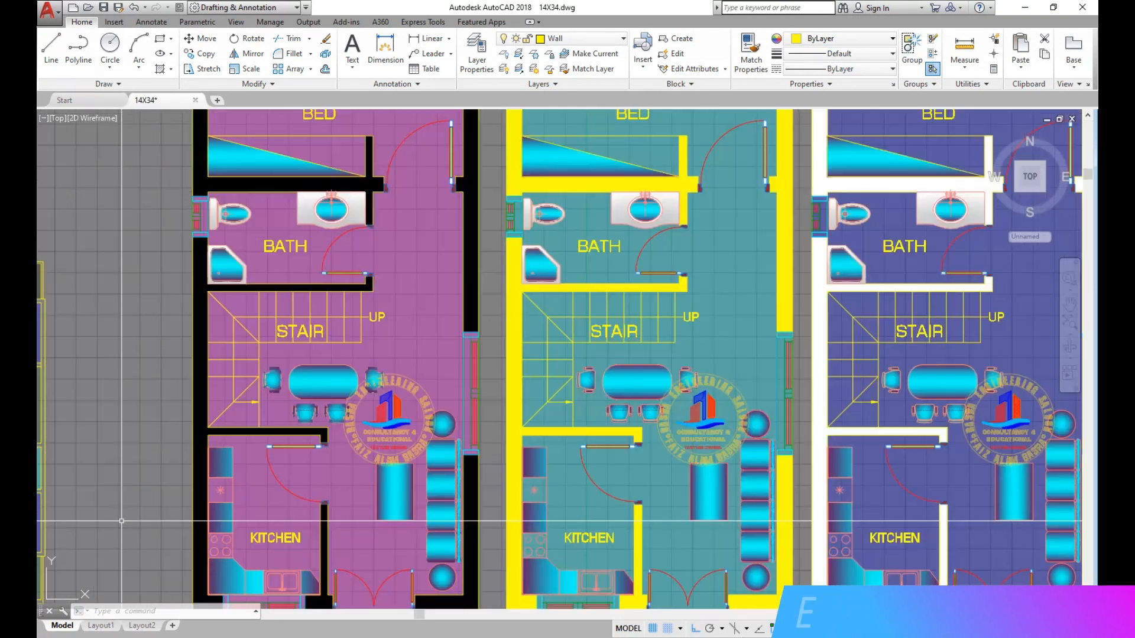
scroll(239, 549, "down", 2)
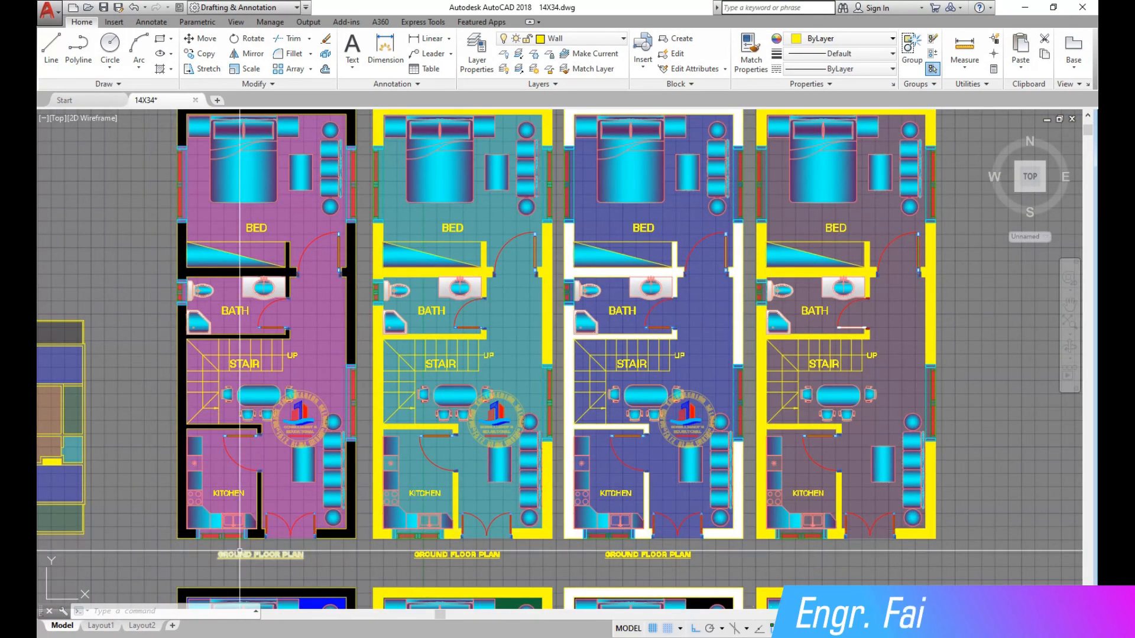
scroll(239, 550, "up", 2)
scroll(148, 508, "down", 2)
scroll(91, 474, "up", 2)
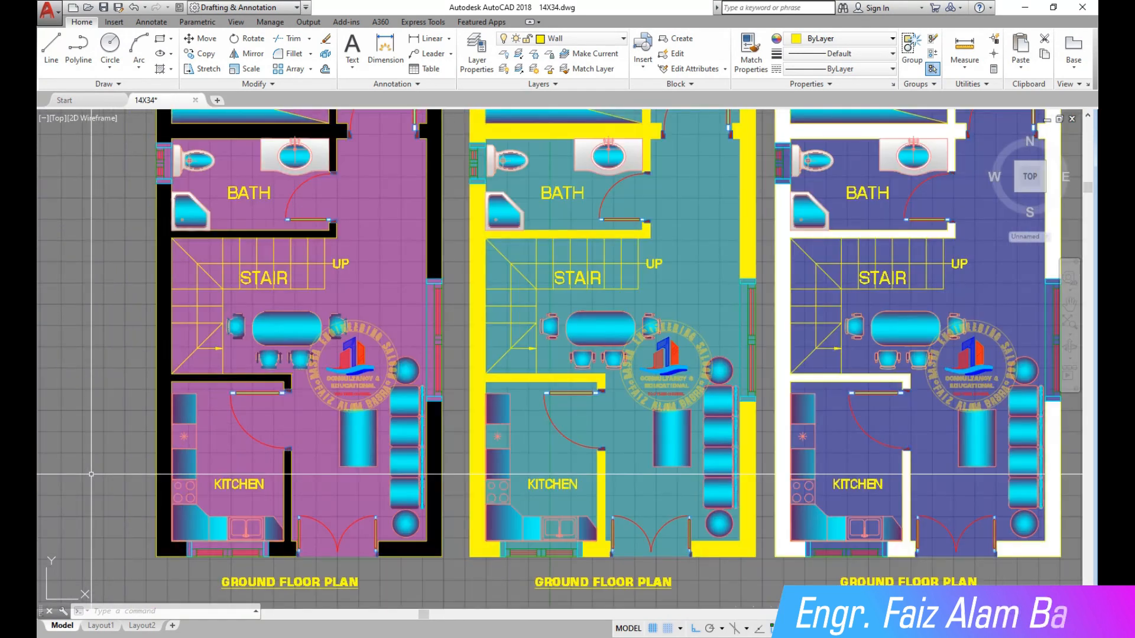
scroll(91, 474, "down", 2)
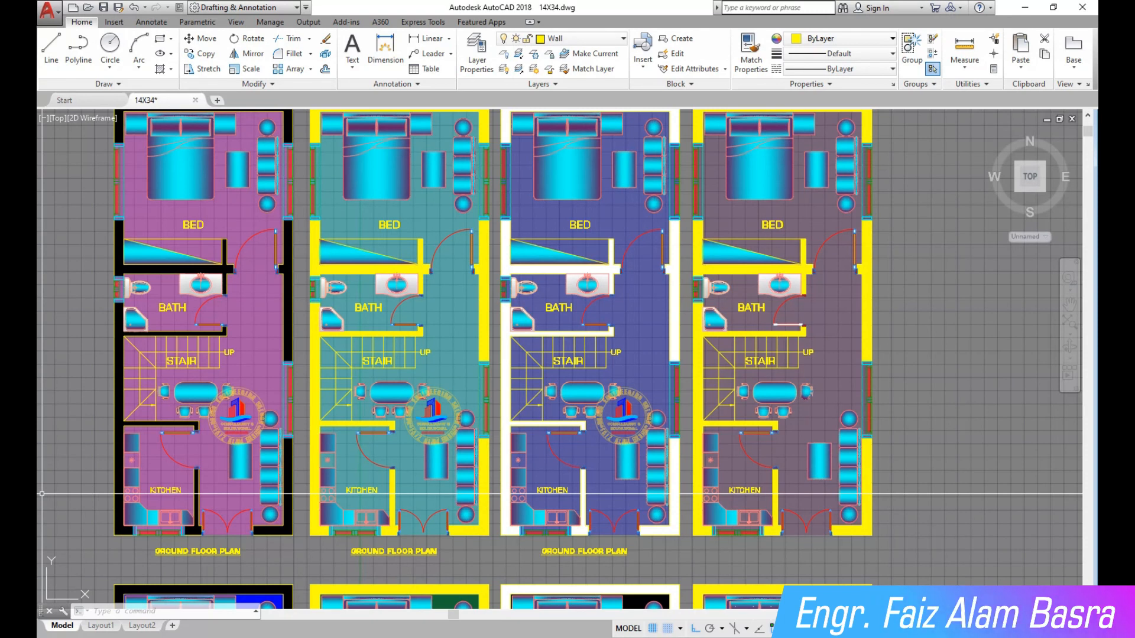
scroll(39, 464, "up", 2)
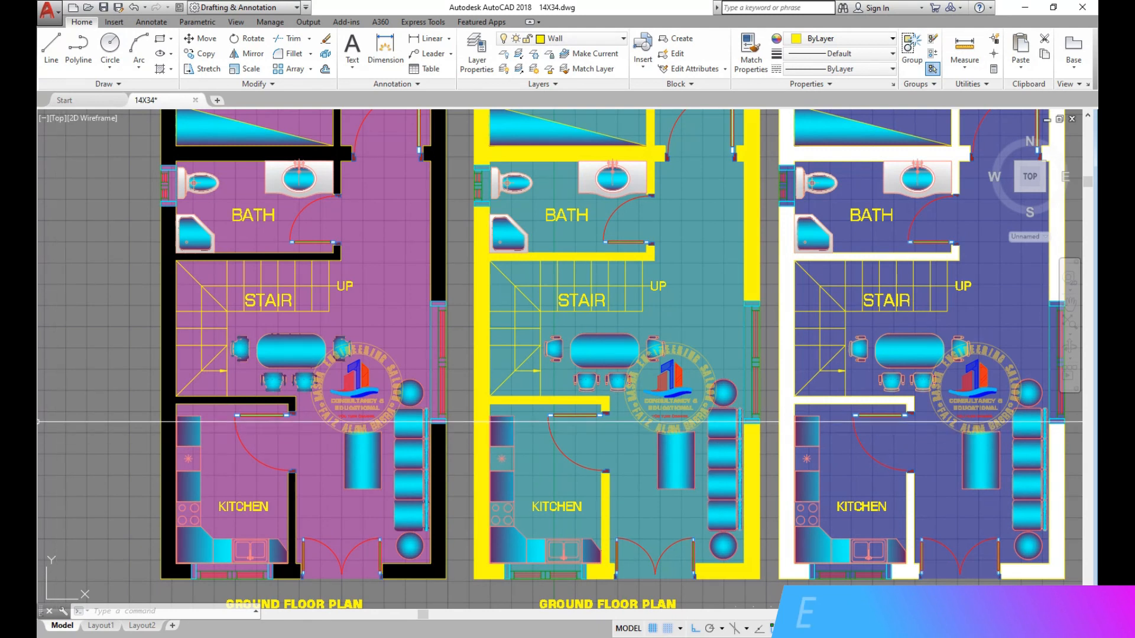
scroll(56, 429, "down", 2)
scroll(64, 447, "up", 2)
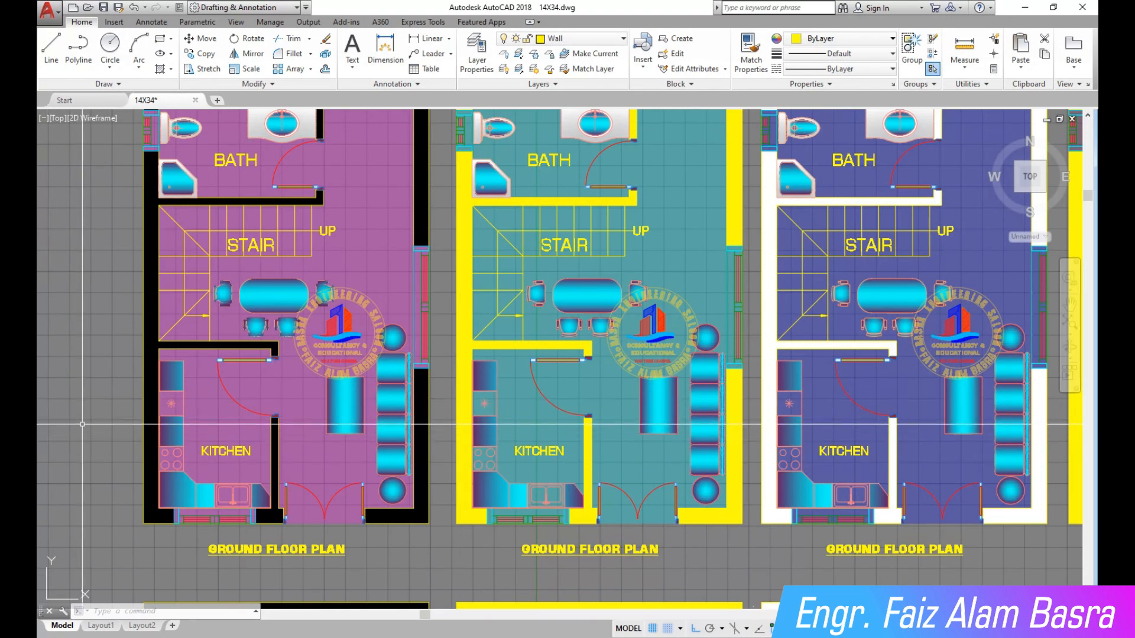
scroll(41, 411, "down", 2)
scroll(47, 214, "up", 2)
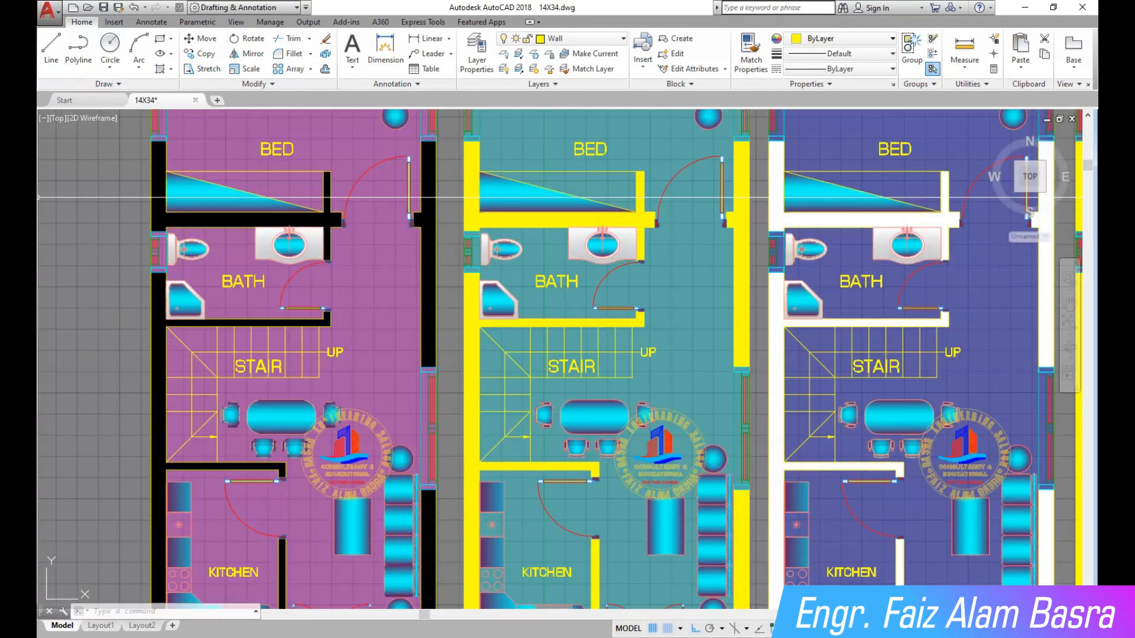
scroll(155, 342, "down", 2)
scroll(148, 207, "up", 2)
scroll(170, 262, "down", 2)
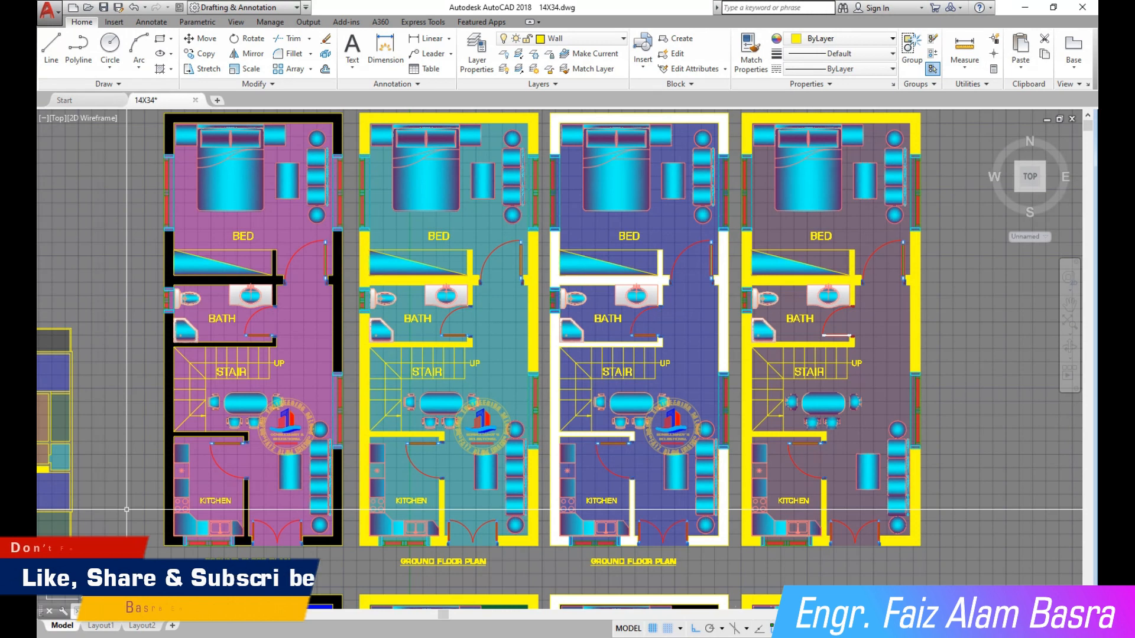
scroll(144, 505, "up", 1)
scroll(132, 436, "down", 1)
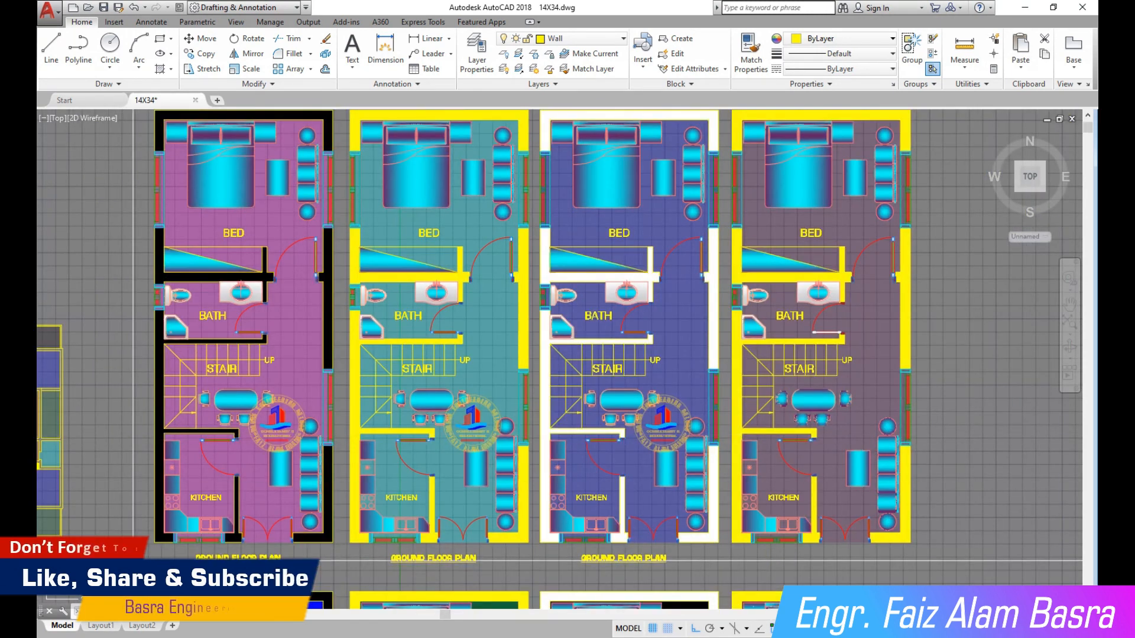
scroll(189, 256, "down", 2)
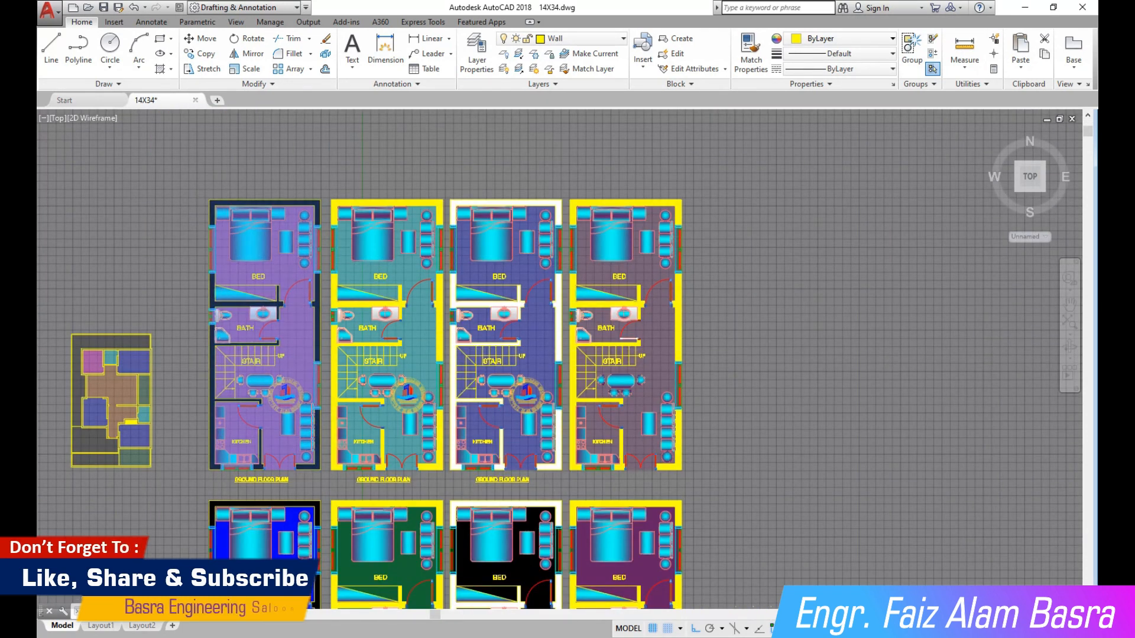
scroll(204, 379, "up", 2)
scroll(200, 382, "up", 2)
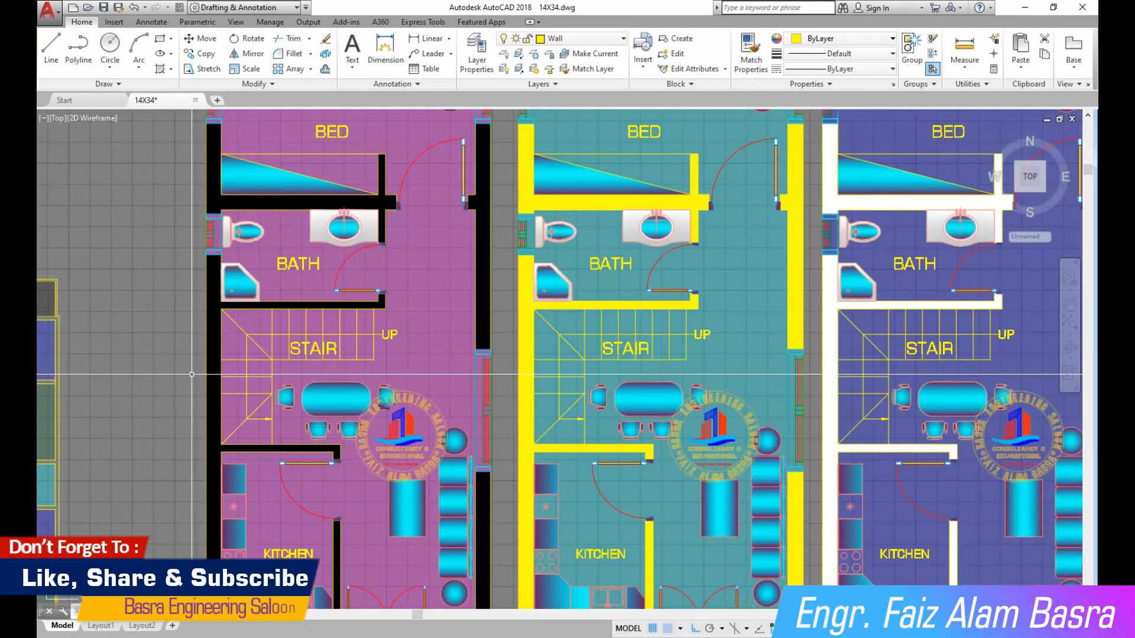
scroll(189, 443, "down", 1)
scroll(186, 509, "up", 1)
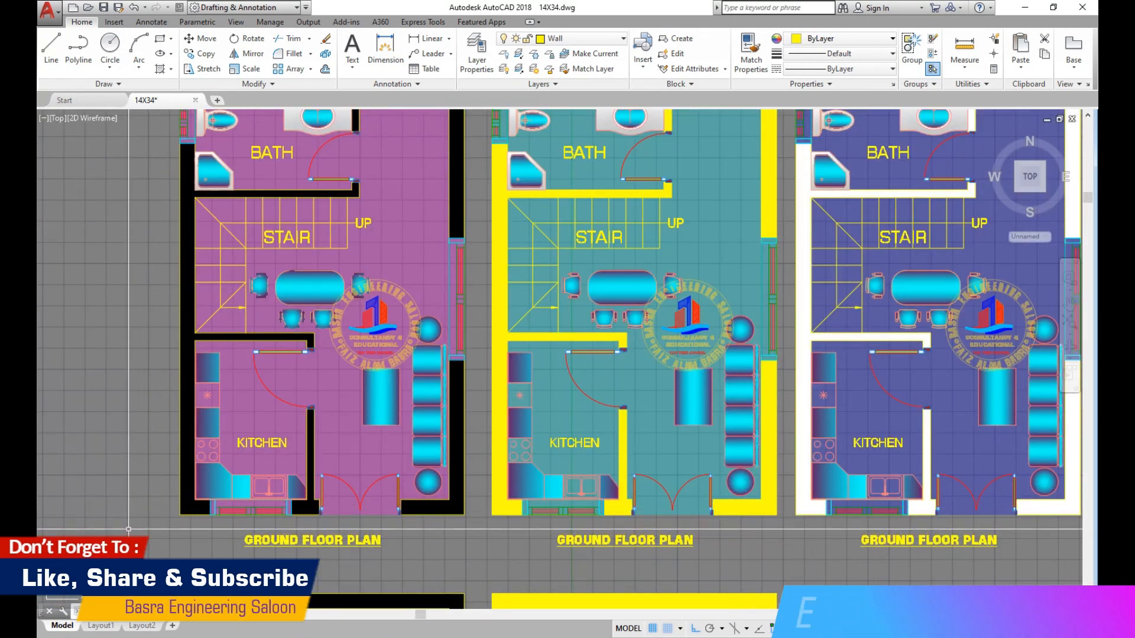
scroll(128, 530, "down", 3)
scroll(143, 215, "up", 2)
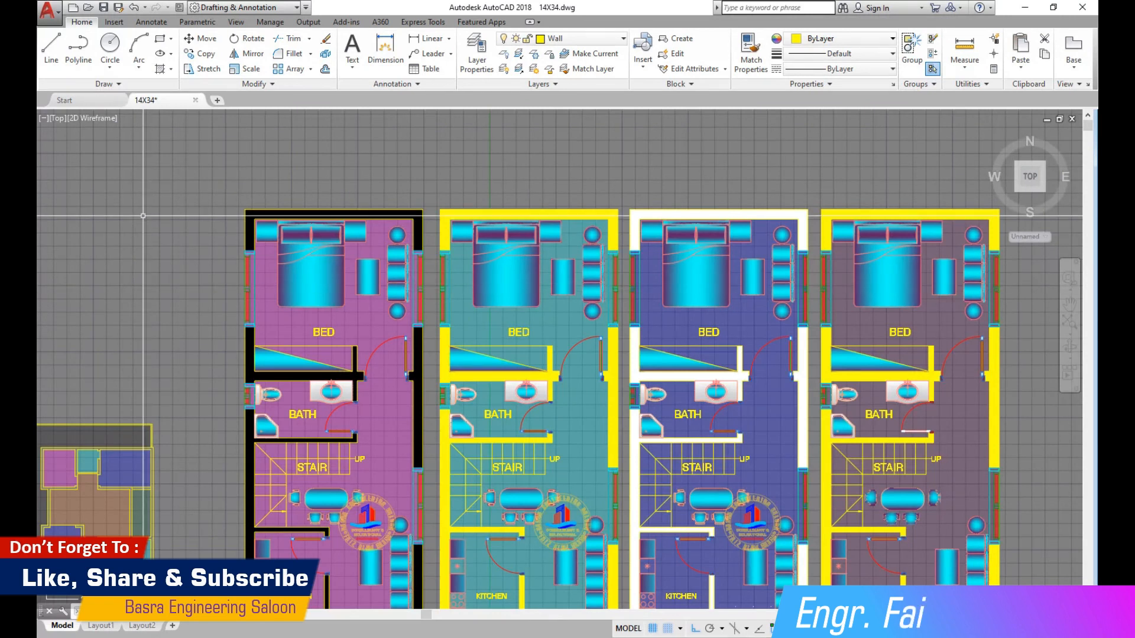
Step: Copy the upper row of four transparent-background plans into the empty space to its right
scroll(143, 216, "down", 2)
left_click(697, 493)
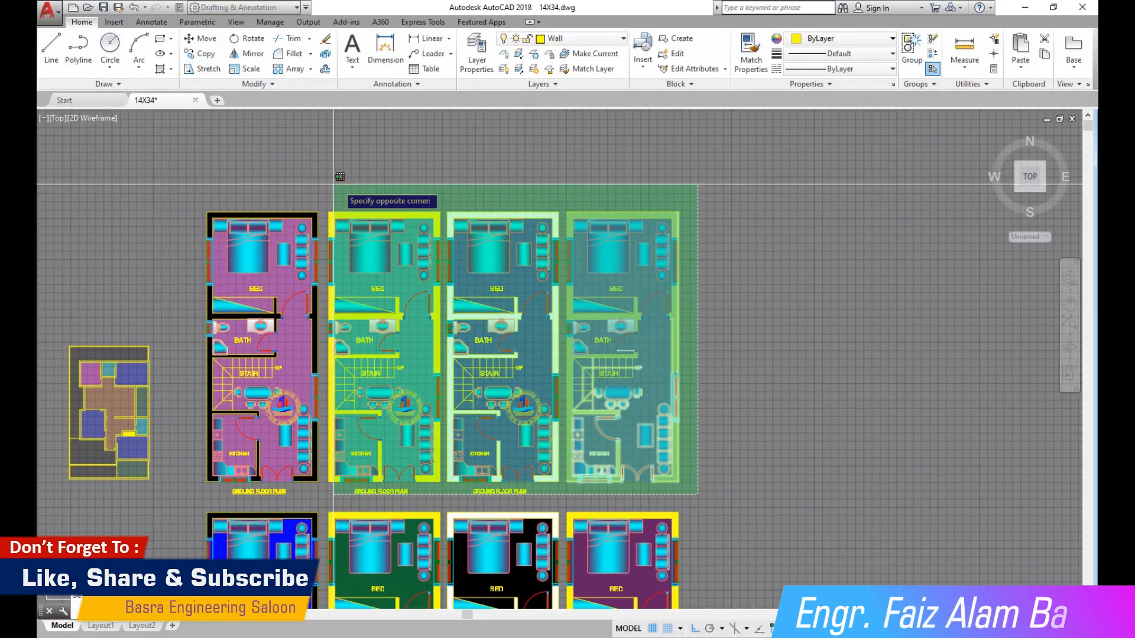
left_click(217, 198)
key("Return")
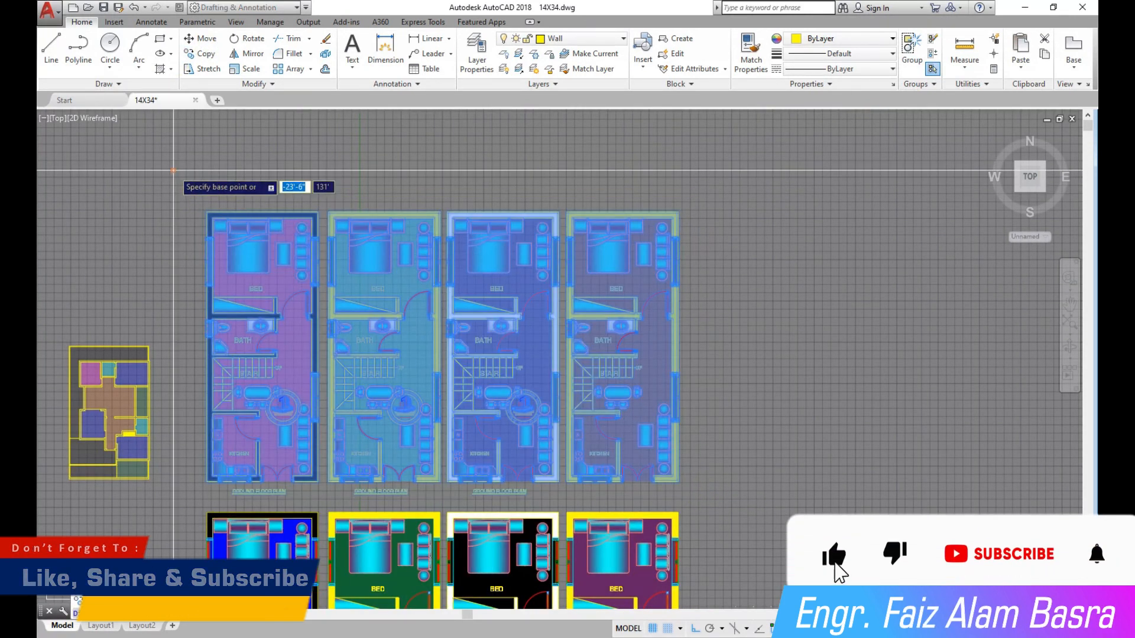
left_click(175, 170)
left_click(679, 163)
right_click(640, 157)
left_click(650, 166)
scroll(233, 163, "down", 2)
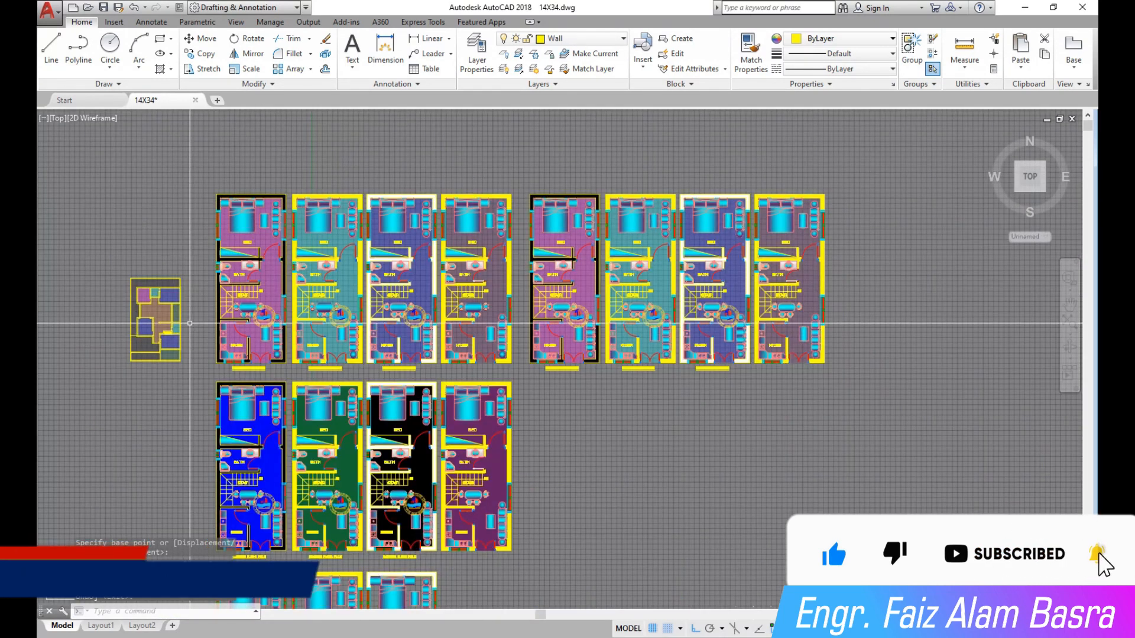
Step: Match the small plan's brown central hatch onto the magenta background of the first plan in the copied row
left_click(750, 53)
scroll(153, 329, "up", 5)
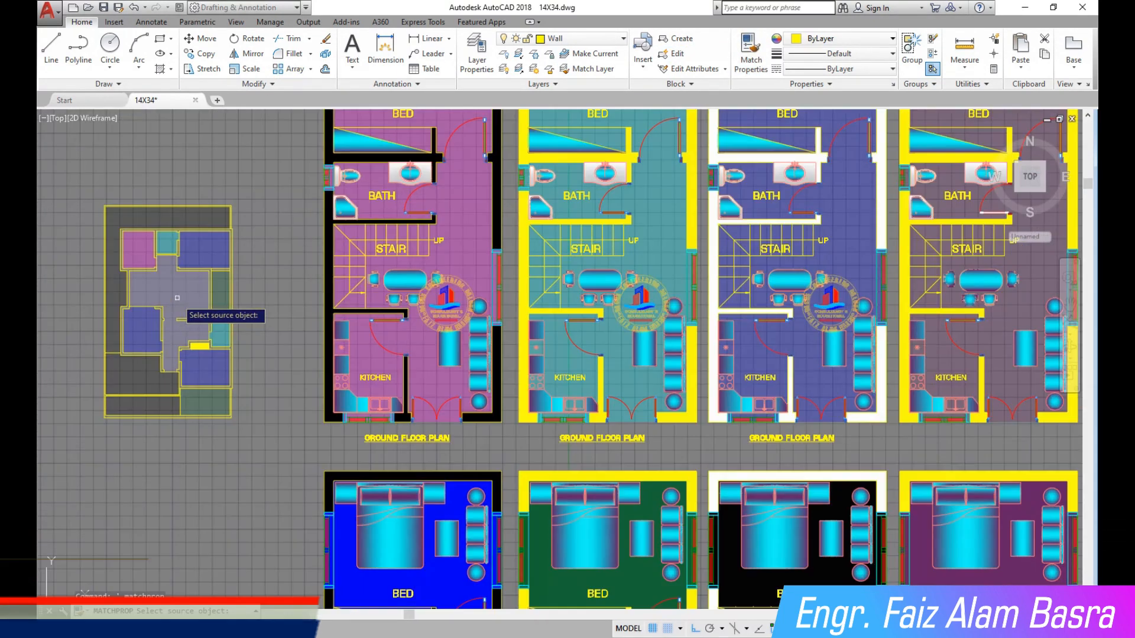
left_click(178, 303)
scroll(139, 293, "down", 5)
scroll(571, 274, "up", 5)
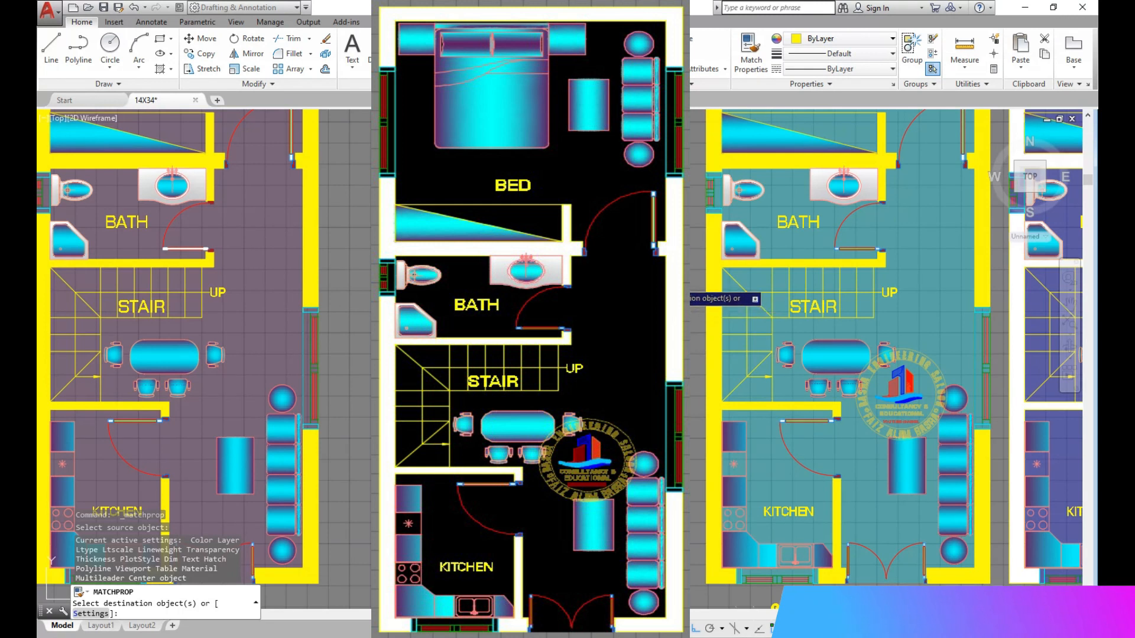
left_click(375, 302)
scroll(461, 339, "down", 4)
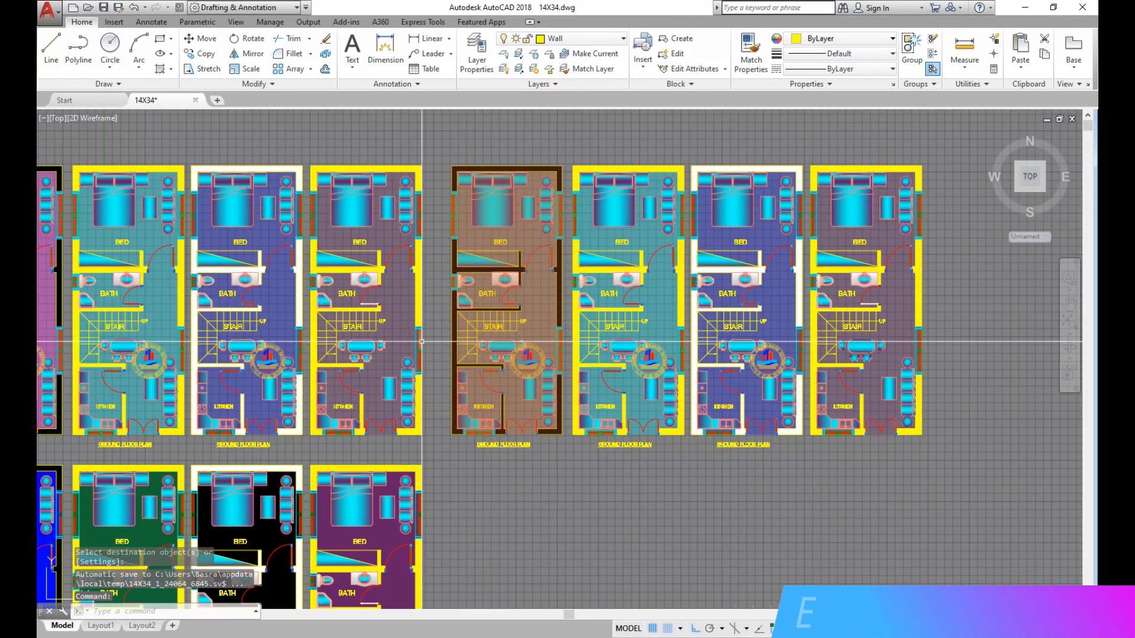
scroll(443, 339, "up", 2)
scroll(488, 290, "down", 3)
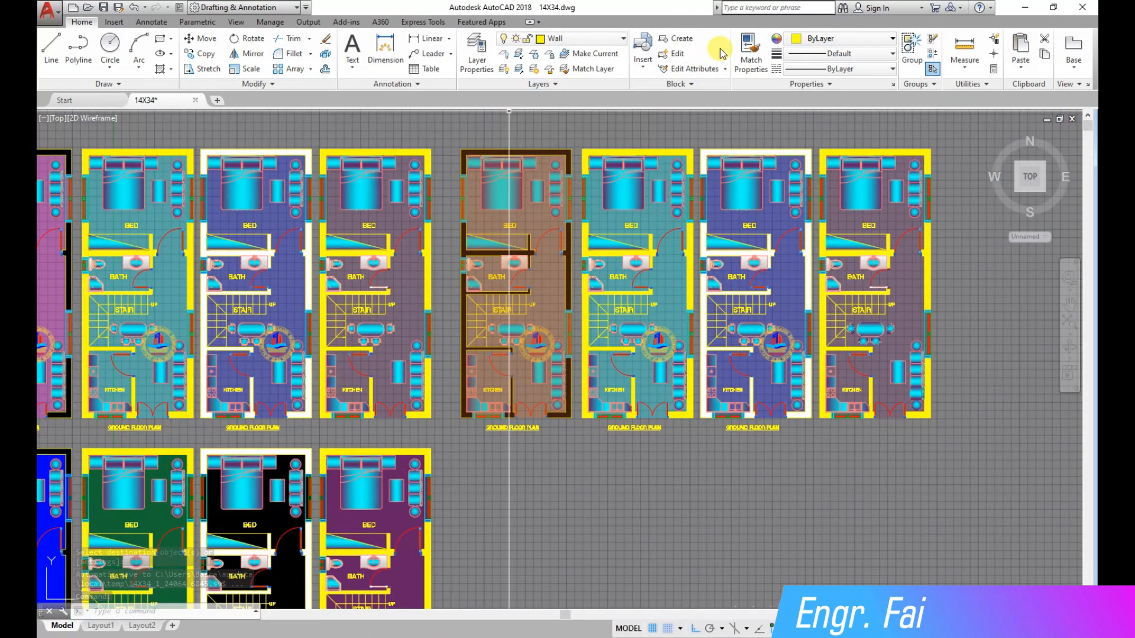
Step: Match the small plan's green side hatch onto the teal background of the second plan in the copied row
left_click(750, 53)
scroll(756, 261, "down", 2)
scroll(665, 260, "down", 3)
scroll(502, 248, "up", 7)
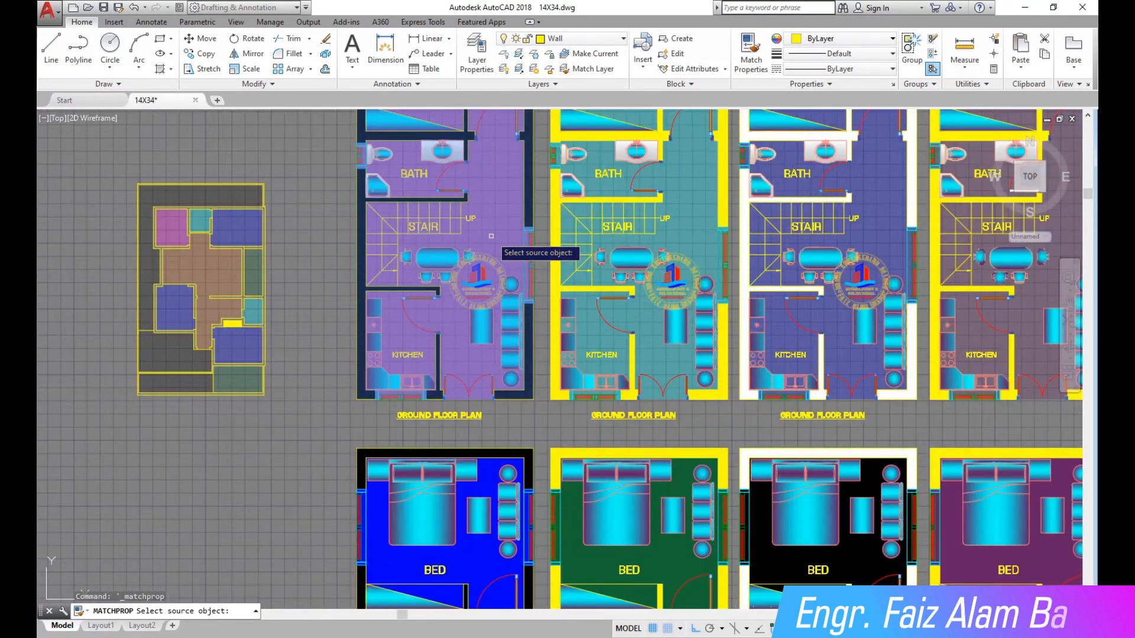
left_click(255, 291)
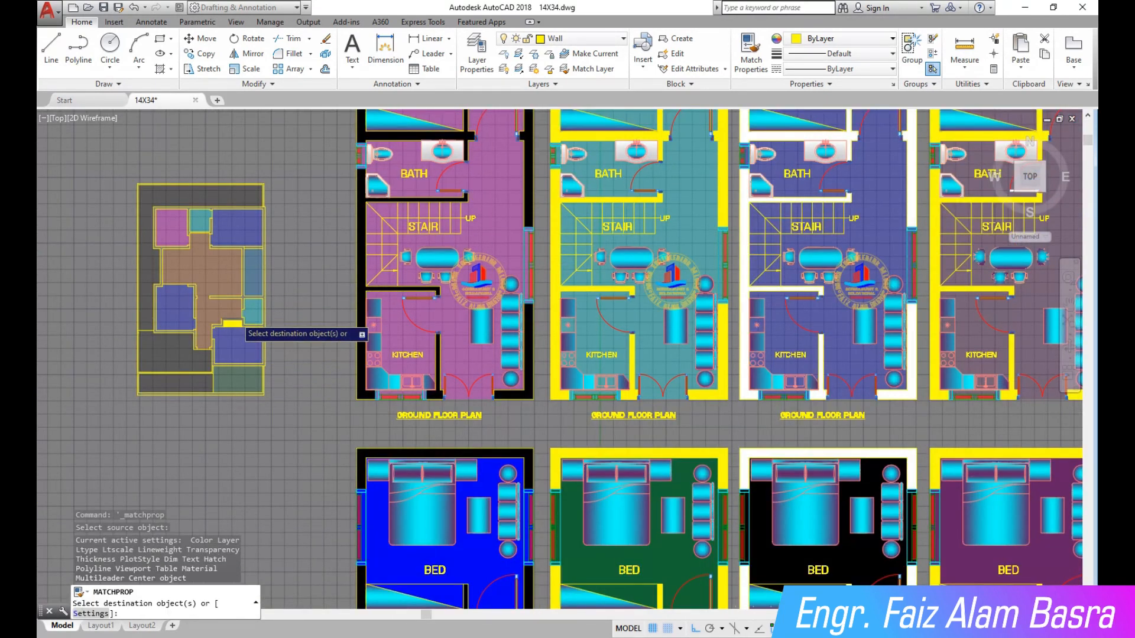
scroll(722, 293, "down", 5)
scroll(733, 260, "up", 3)
left_click(727, 266)
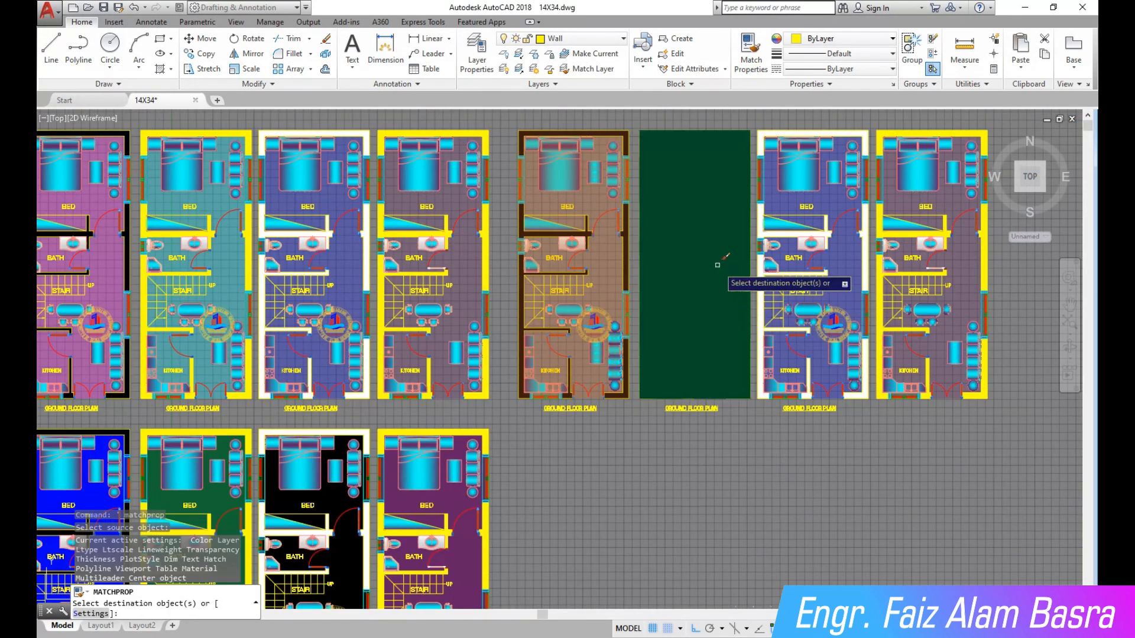
scroll(720, 257, "up", 4)
scroll(733, 290, "down", 2)
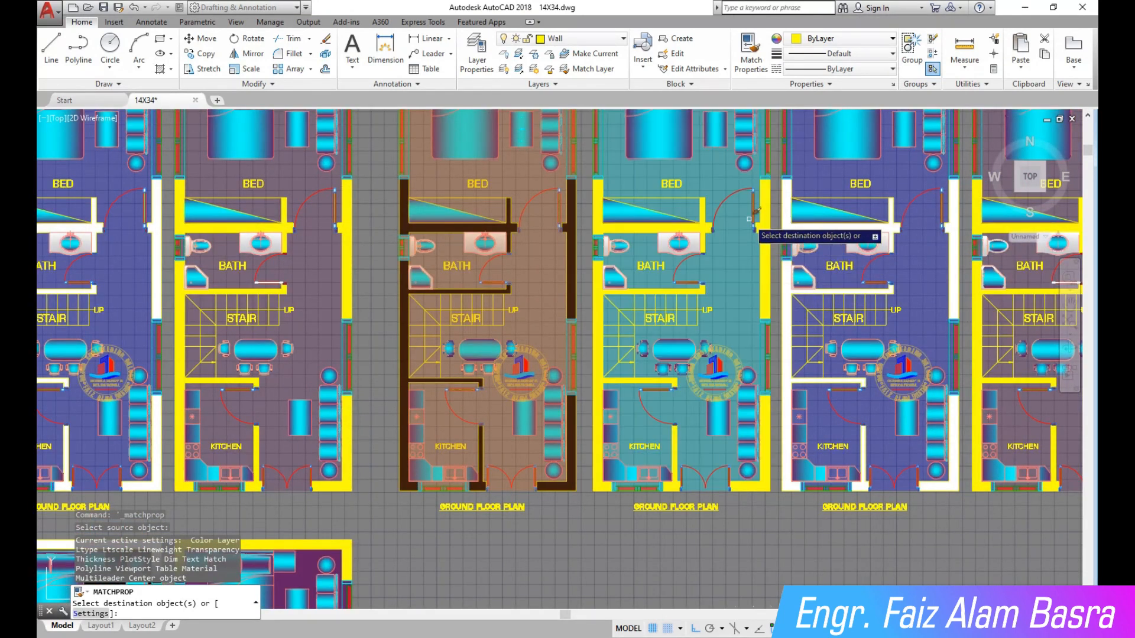
right_click(731, 277)
left_click(748, 285)
Step: Examine the brown and green transparent backgrounds of the copied plans beside the neighbouring purple one
scroll(483, 243, "up", 2)
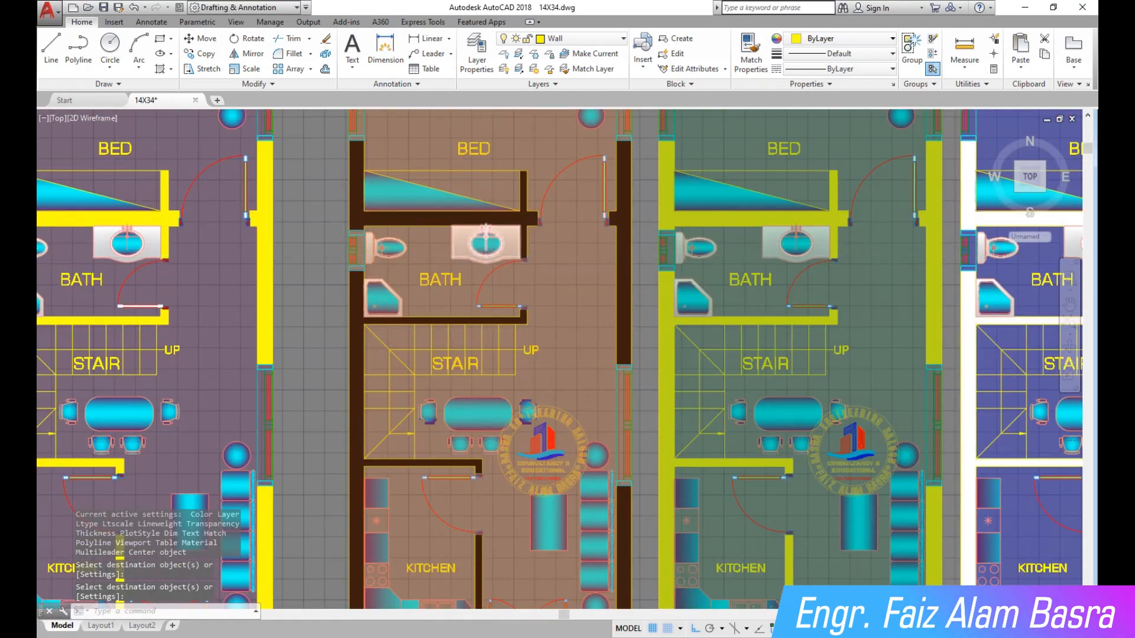
scroll(467, 248, "down", 5)
scroll(437, 254, "up", 3)
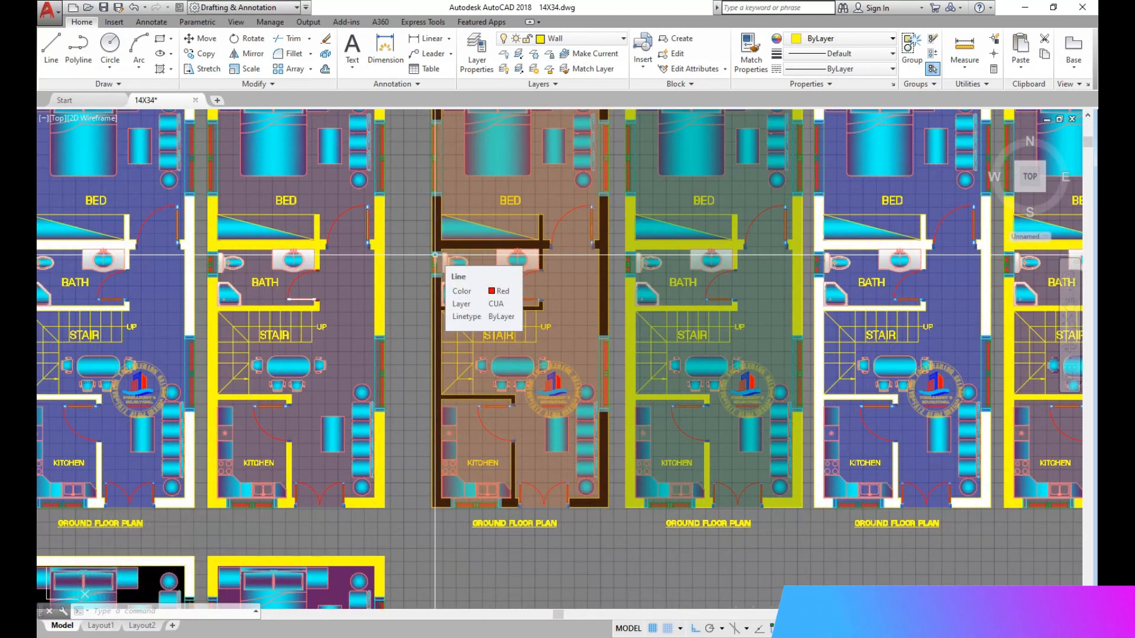
scroll(372, 315, "up", 2)
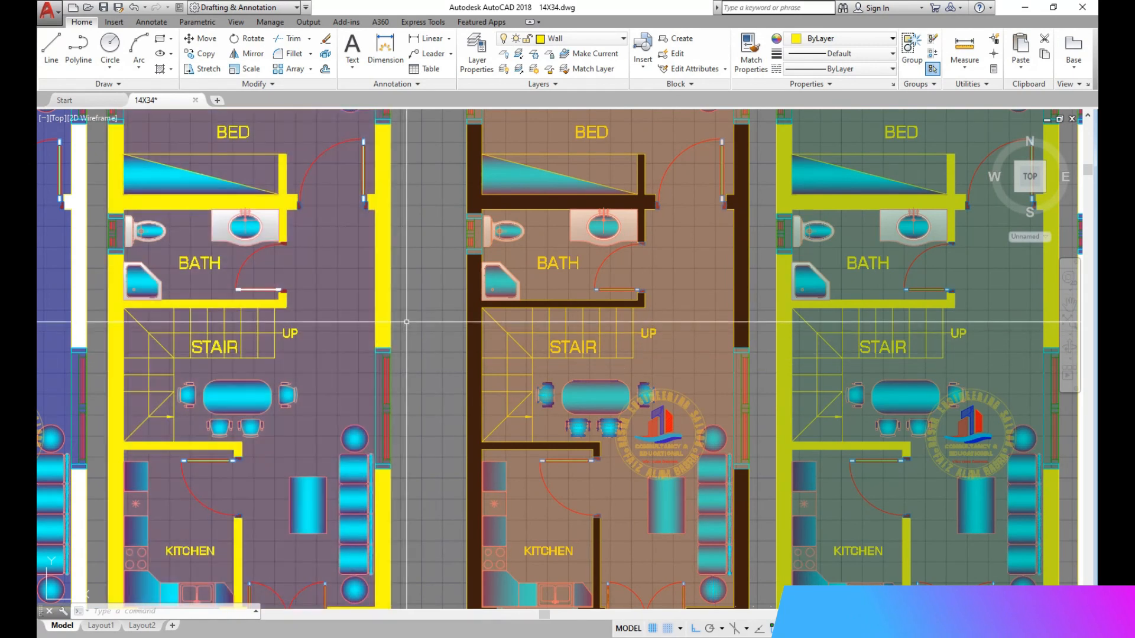
scroll(343, 323, "down", 2)
scroll(599, 518, "up", 2)
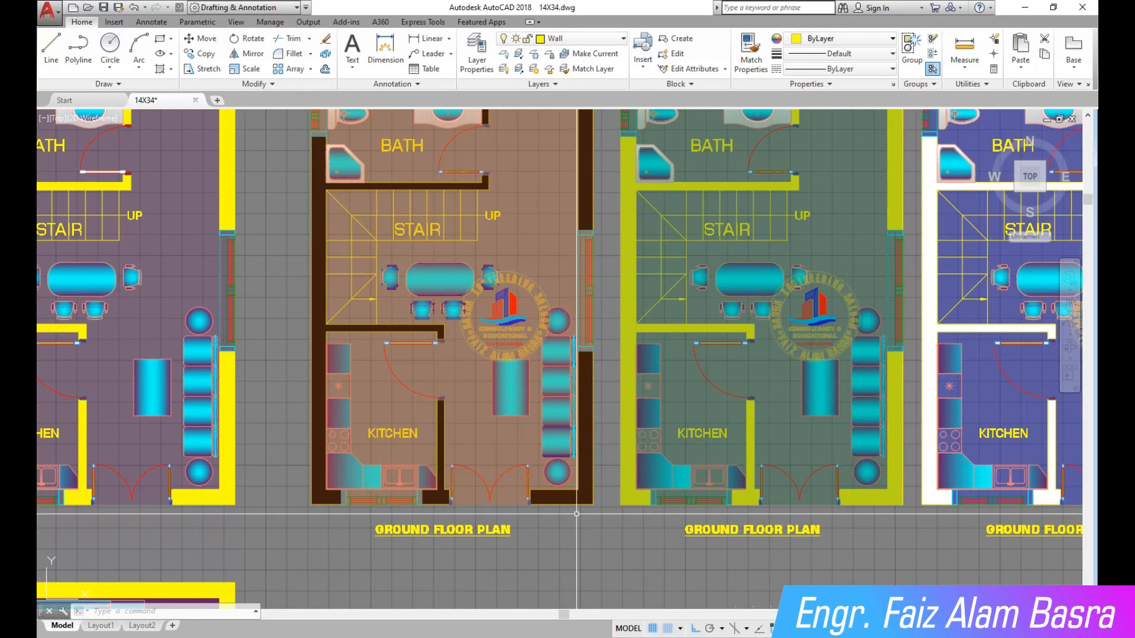
Step: Erase the fourth plan, with the purple background and yellow walls, from the copied row and save the drawing
scroll(576, 514, "down", 4)
scroll(701, 455, "up", 6)
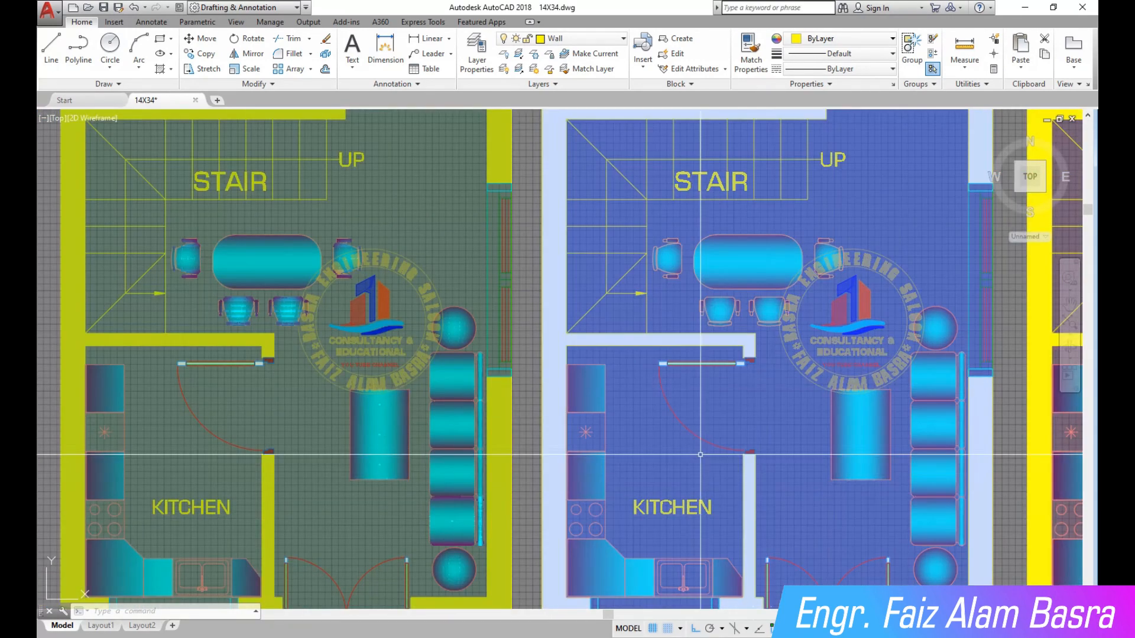
scroll(700, 455, "down", 6)
scroll(467, 242, "up", 2)
scroll(601, 137, "down", 2)
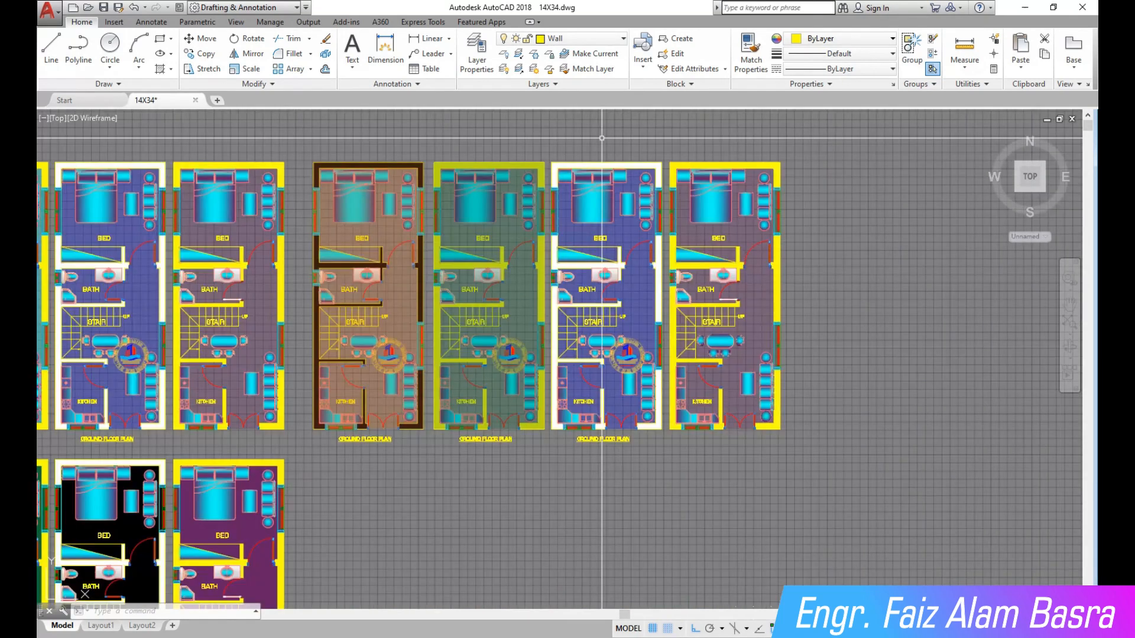
left_click(898, 594)
left_click(677, 145)
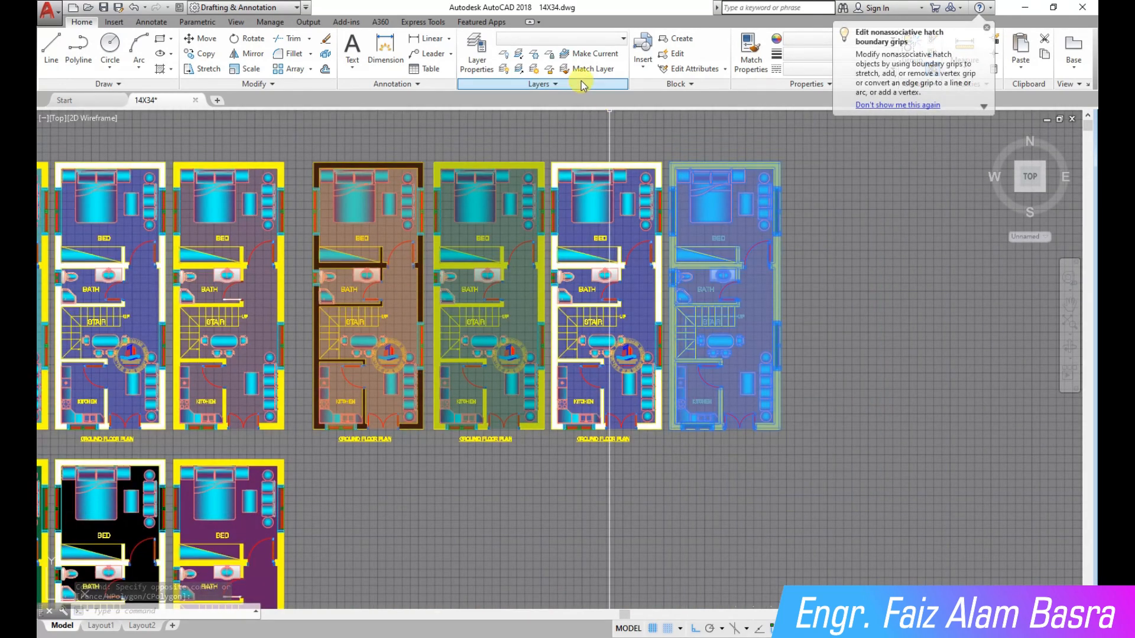
left_click(326, 43)
scroll(286, 176, "up", 2)
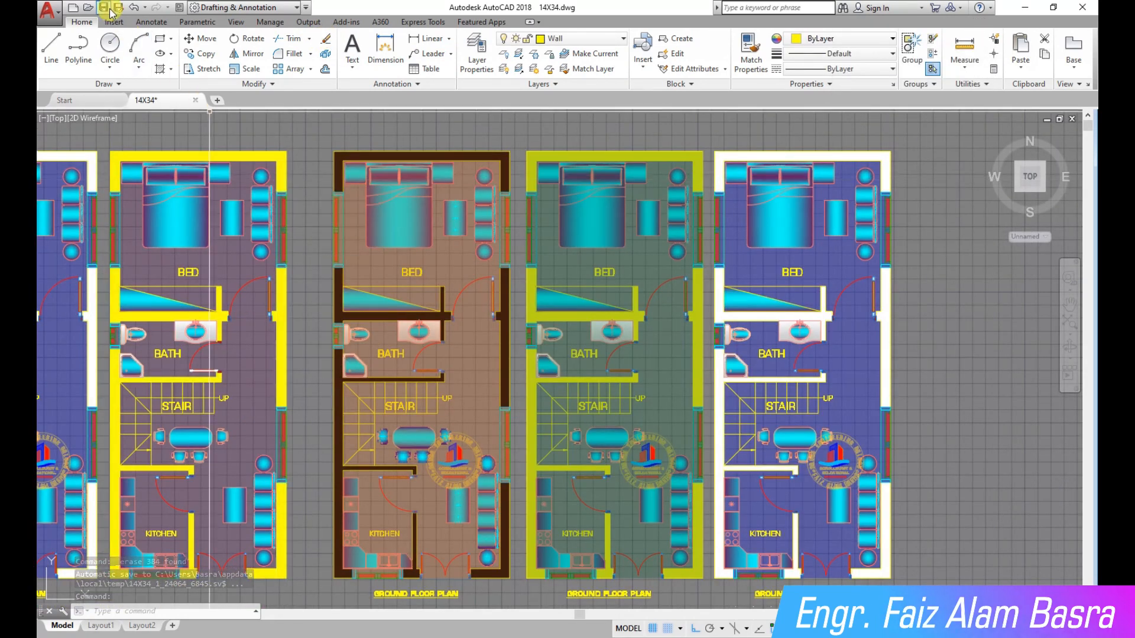
left_click(750, 52)
scroll(700, 255, "up", 2)
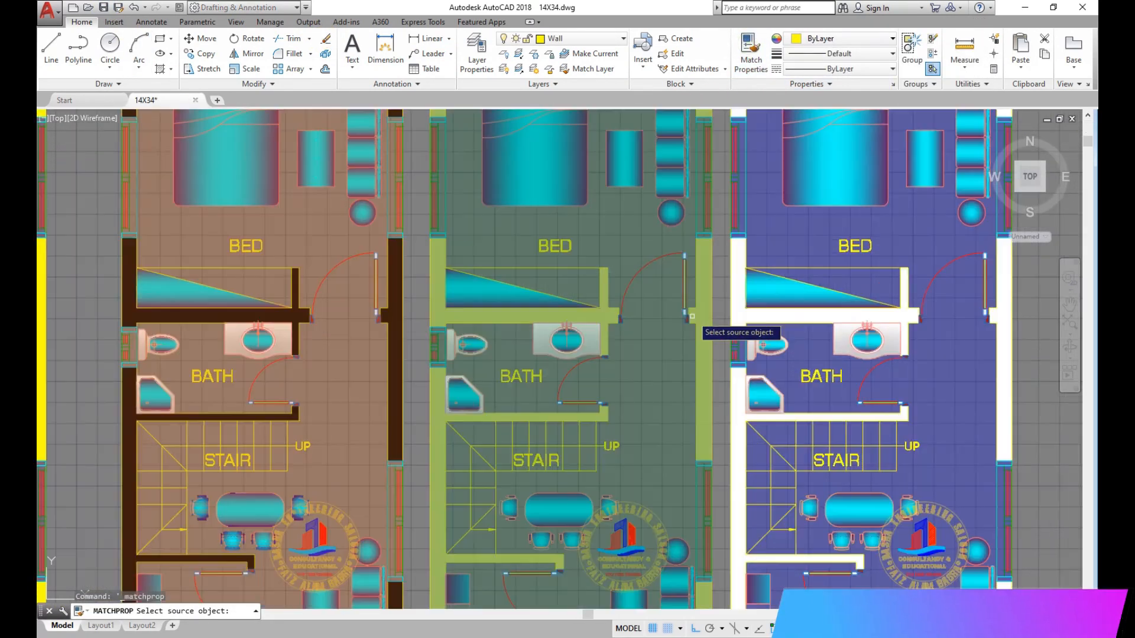
scroll(526, 211, "down", 2)
key("Escape")
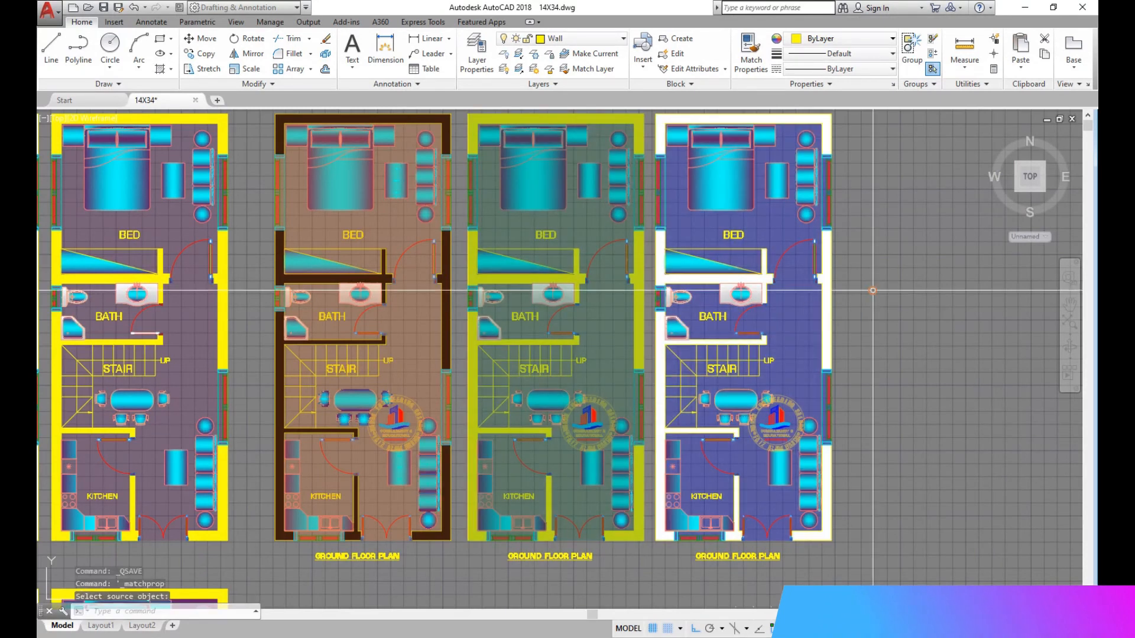
Step: Change the blue background hatch of the copied row's third plan to the dark red colour 153,27,30
left_click(786, 299)
left_click(454, 54)
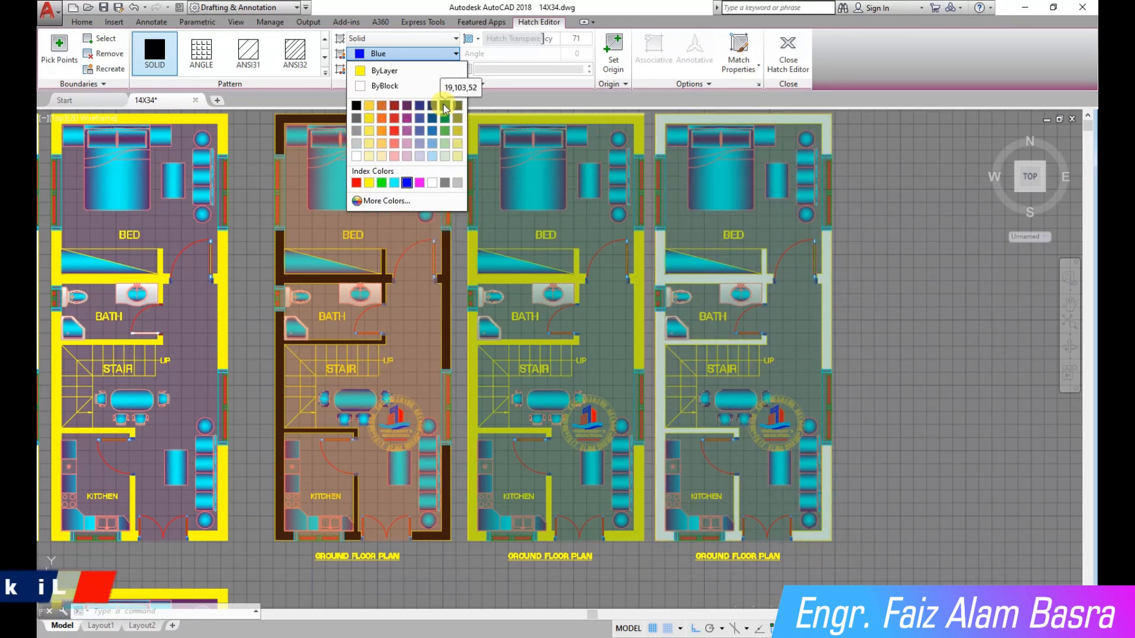
left_click(395, 106)
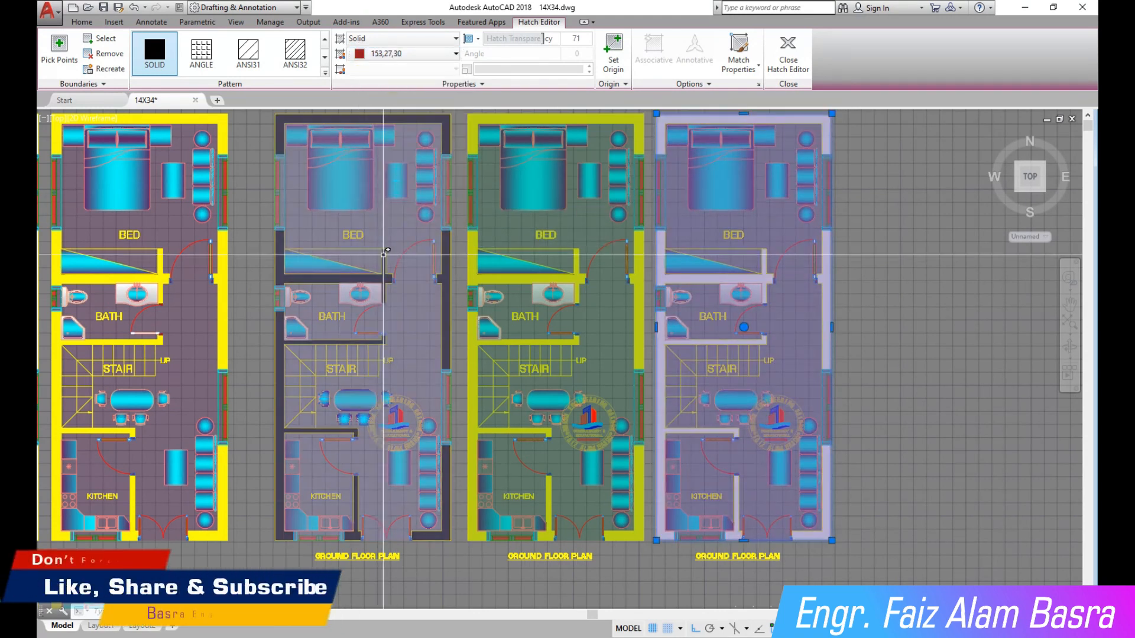
key("Escape")
scroll(530, 419, "down", 2)
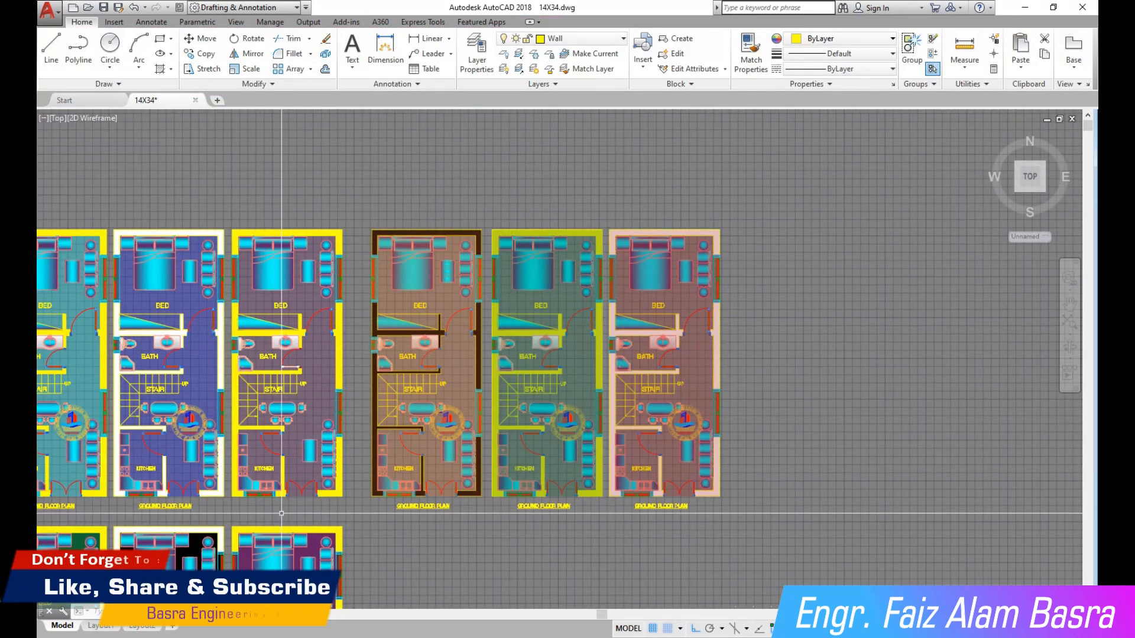
scroll(88, 538, "down", 4)
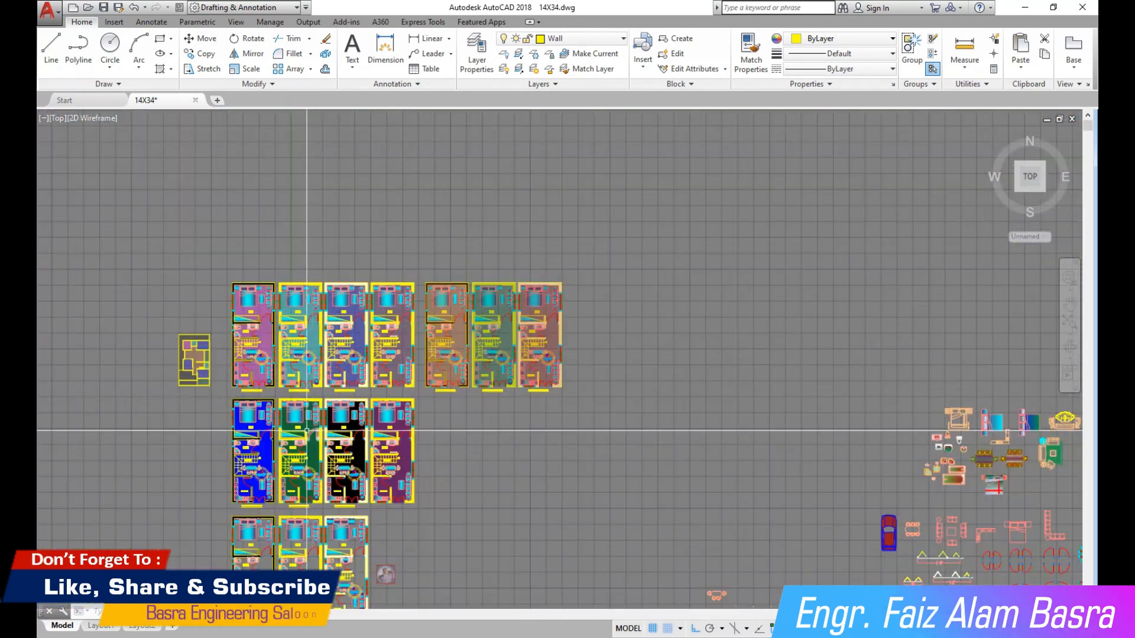